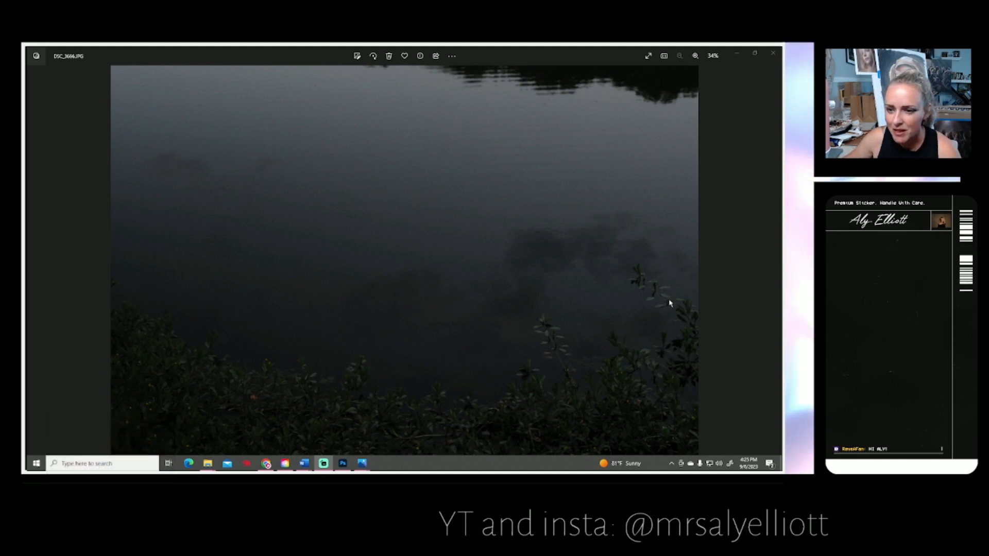
Browse forward through the lakeside shots in the photo viewer to find the portrait DSC_3696.JPG.
click(776, 267)
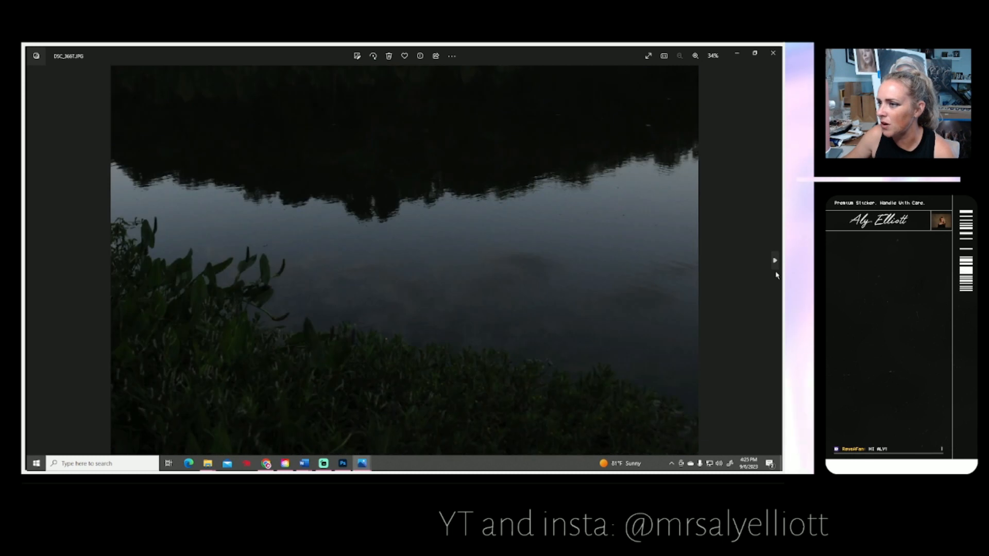
click(776, 268)
click(777, 274)
click(777, 275)
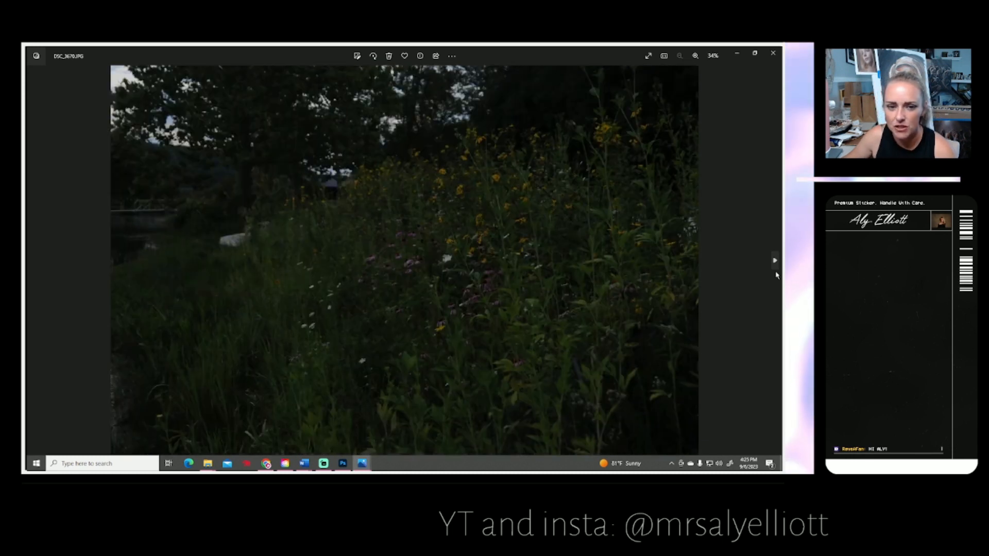
click(777, 274)
click(777, 275)
click(777, 275)
click(777, 275)
click(777, 275)
click(777, 275)
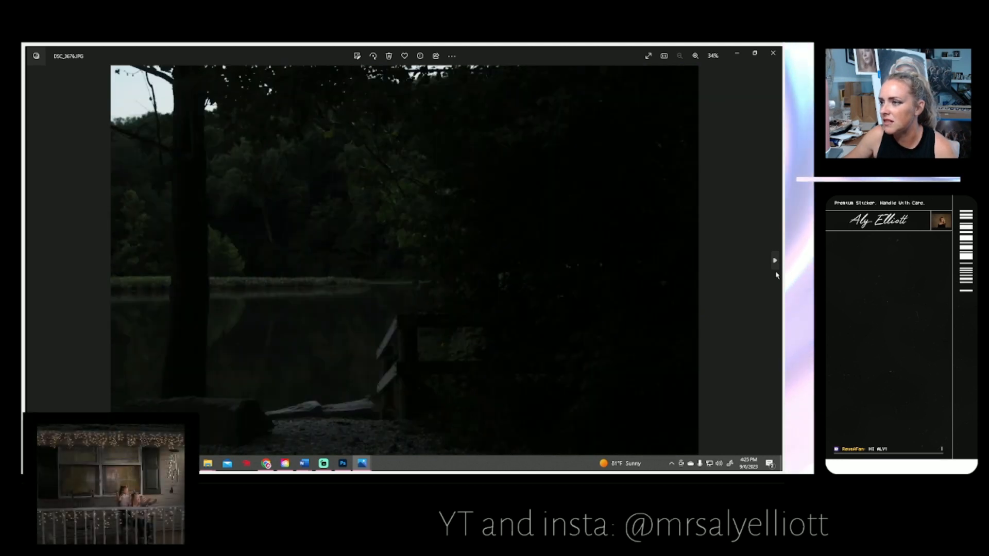
click(777, 274)
click(777, 275)
click(776, 275)
click(777, 275)
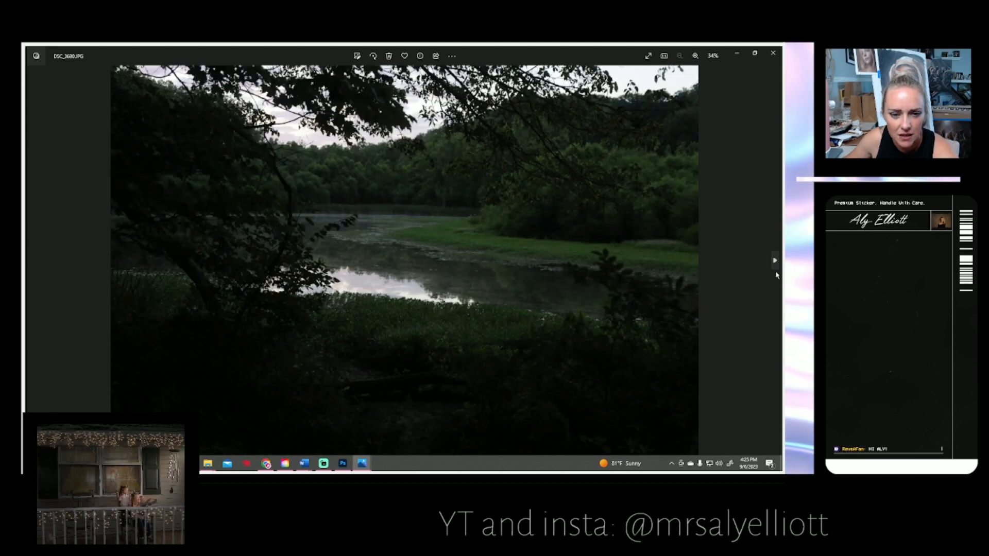
click(777, 275)
click(777, 274)
click(777, 275)
click(777, 275)
click(777, 275)
click(777, 275)
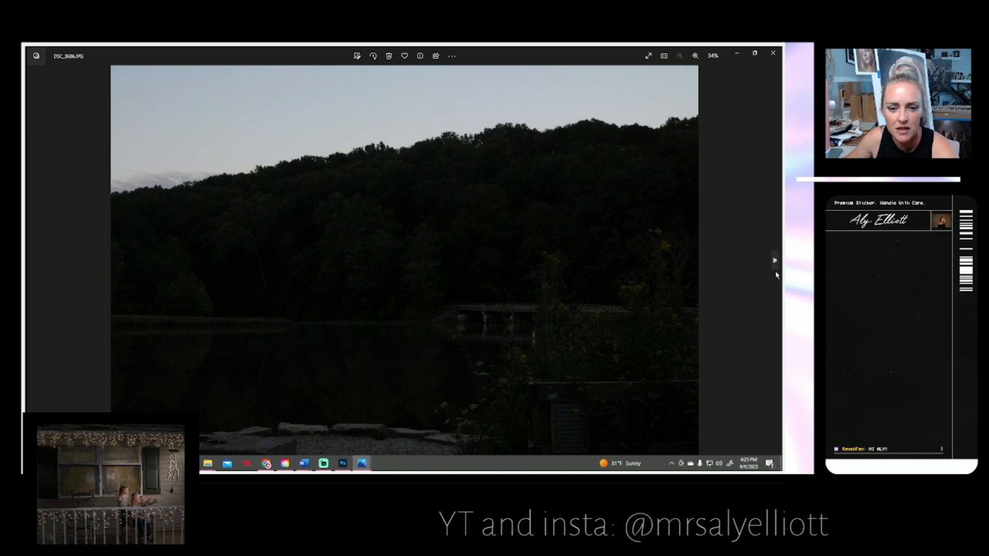
click(777, 275)
click(777, 275)
click(777, 275)
click(777, 275)
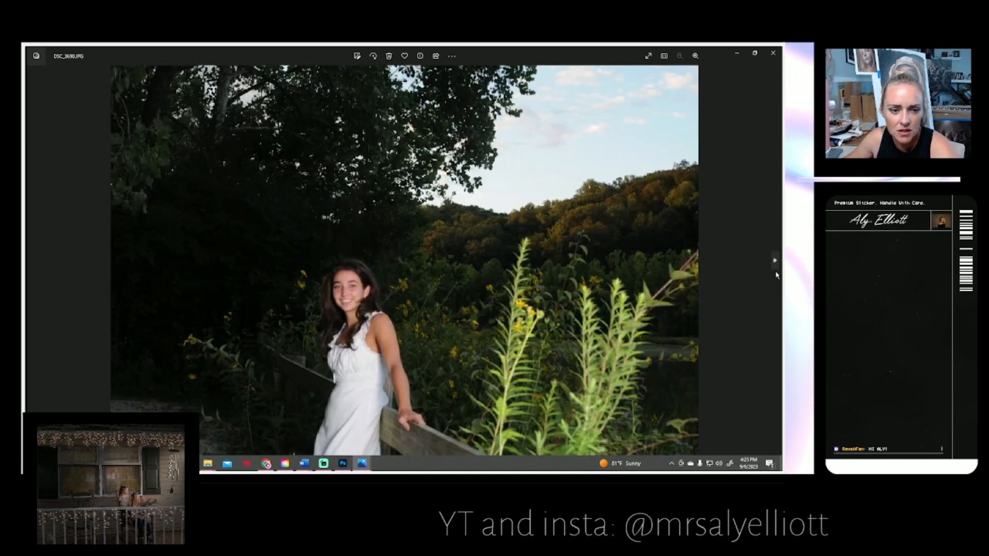
click(777, 275)
click(777, 275)
click(777, 275)
click(777, 274)
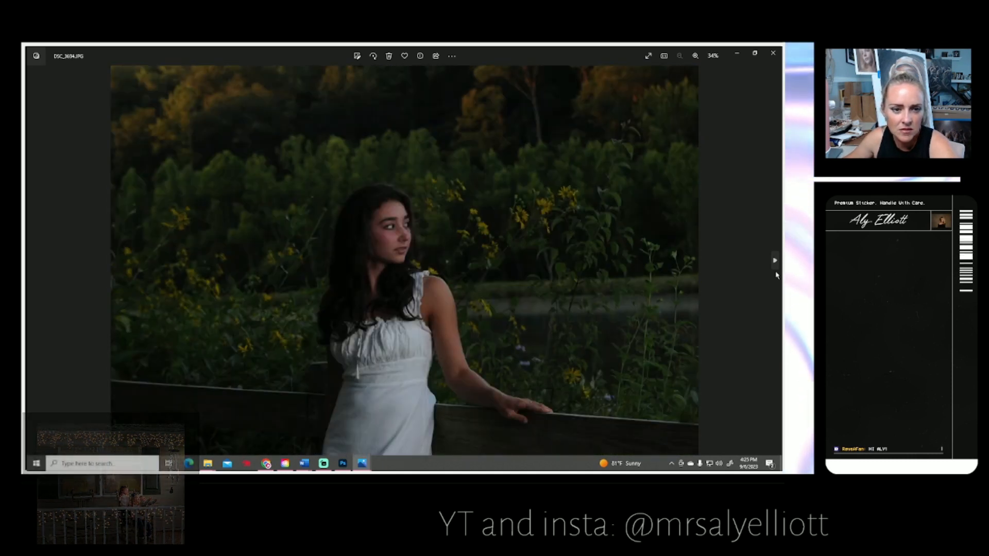
click(777, 275)
click(777, 275)
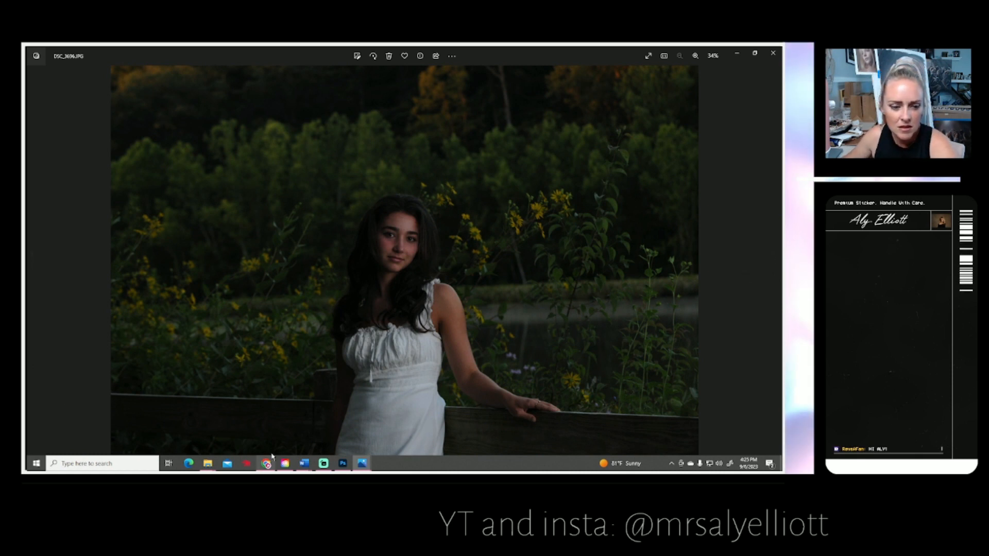
Switch to Photoshop and open the portrait DSC_3696.JPG.
click(344, 465)
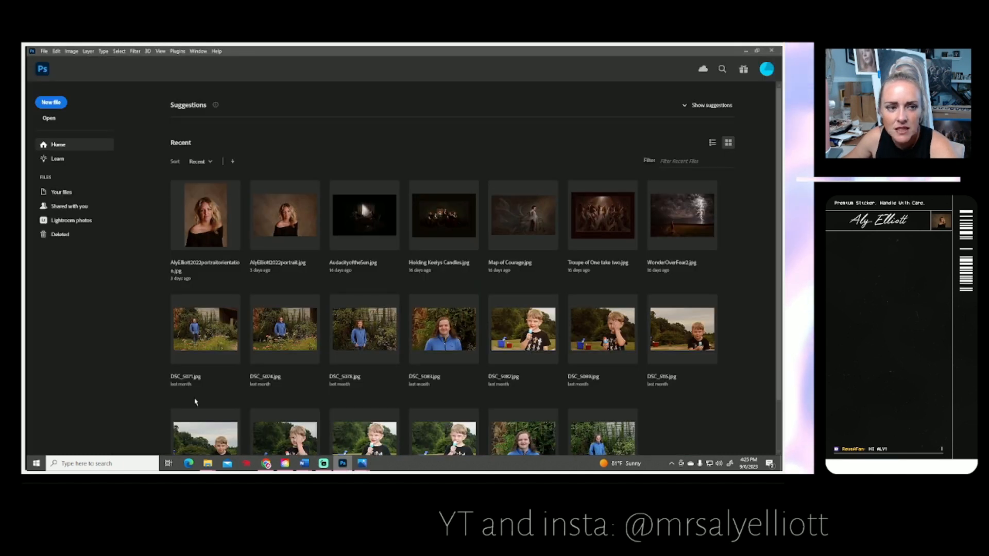
click(43, 51)
click(54, 68)
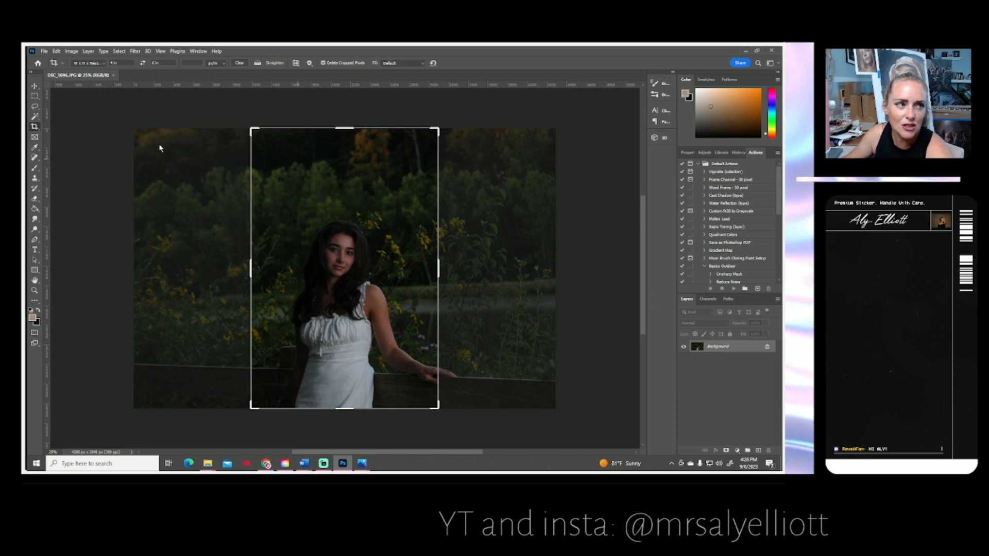
Clear the preset crop width and height, and leave the Crop tool without cropping the photo.
drag(124, 63, 28, 94)
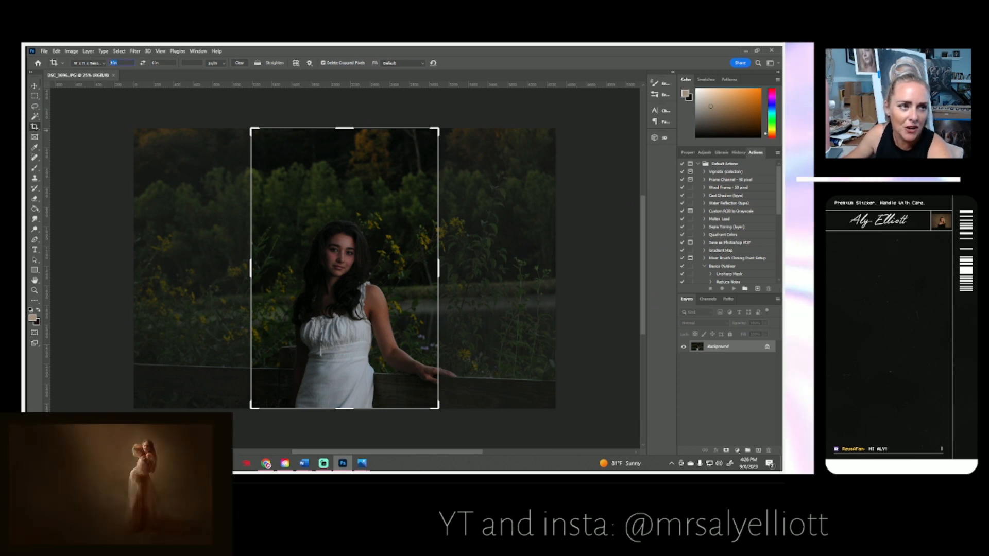
drag(165, 64, 44, 81)
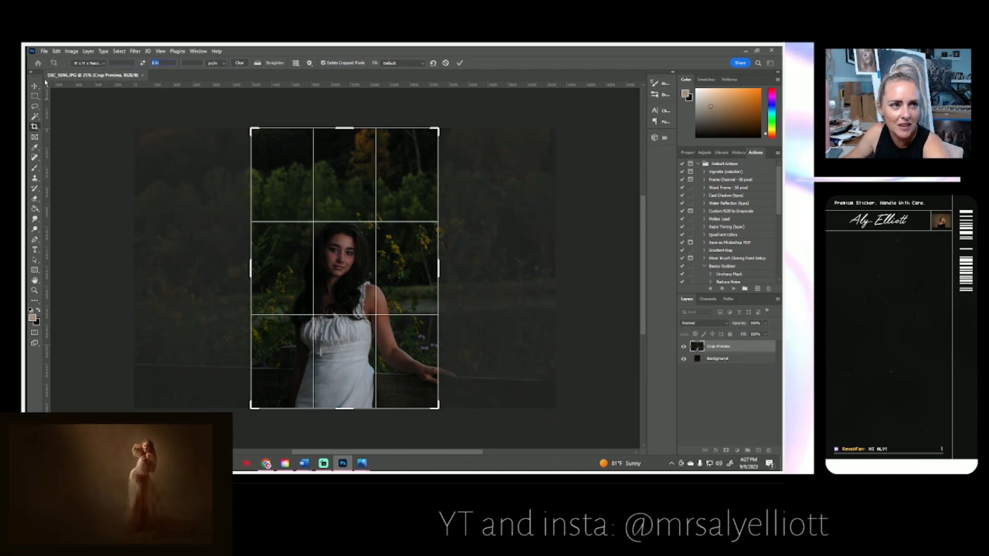
key(BackSpace)
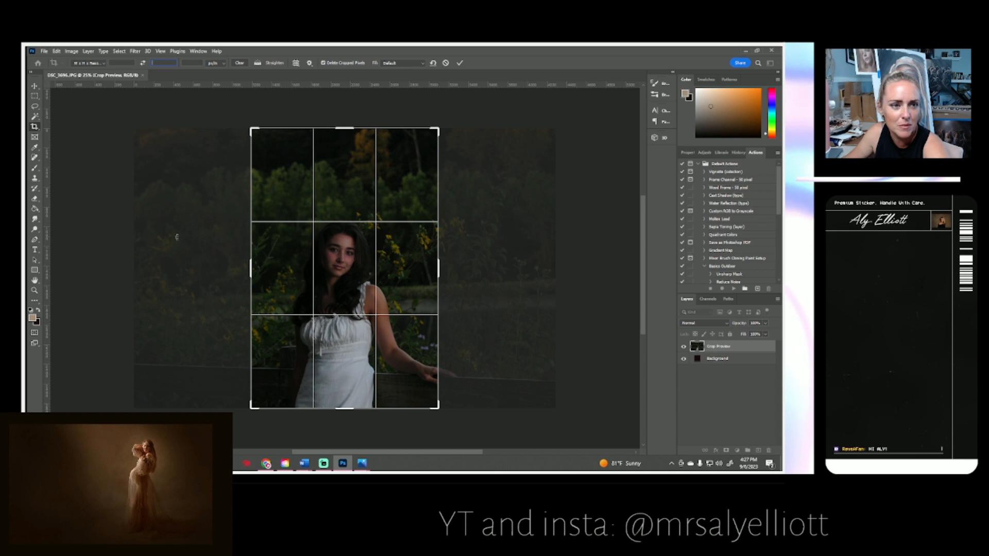
click(445, 63)
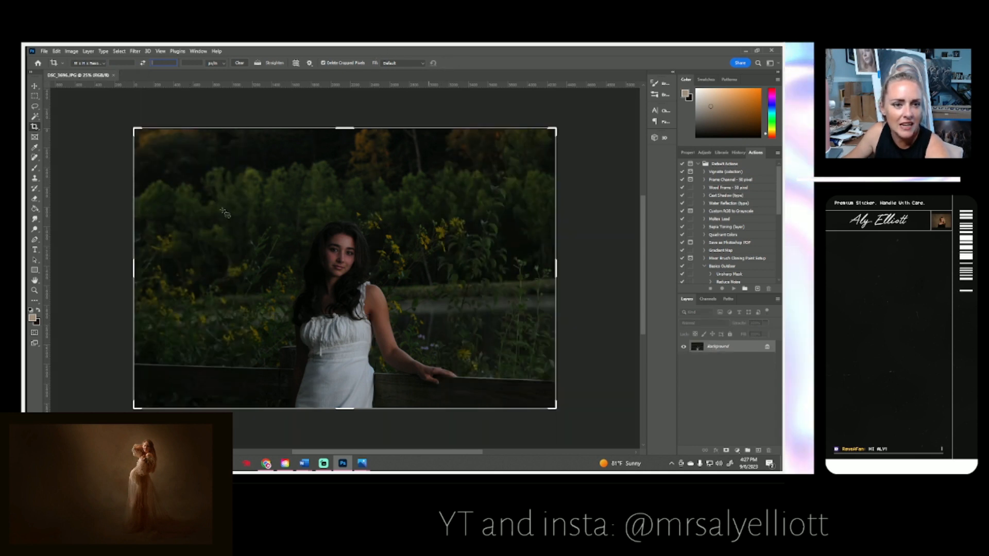
click(34, 86)
Try the Basics Outdoor action on the portrait and revert the photo to its opened state.
scroll(710, 273, down, 3)
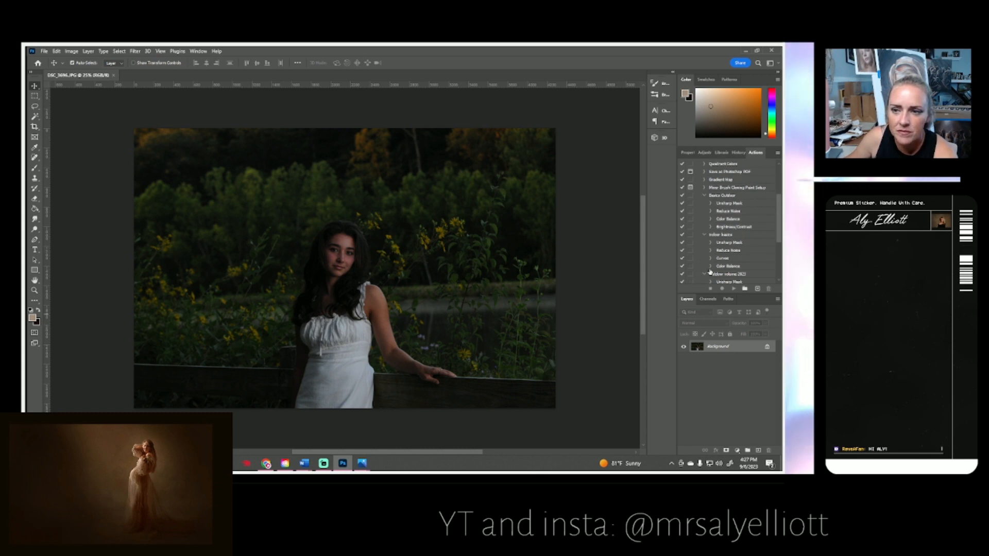
scroll(710, 273, up, 1)
click(717, 211)
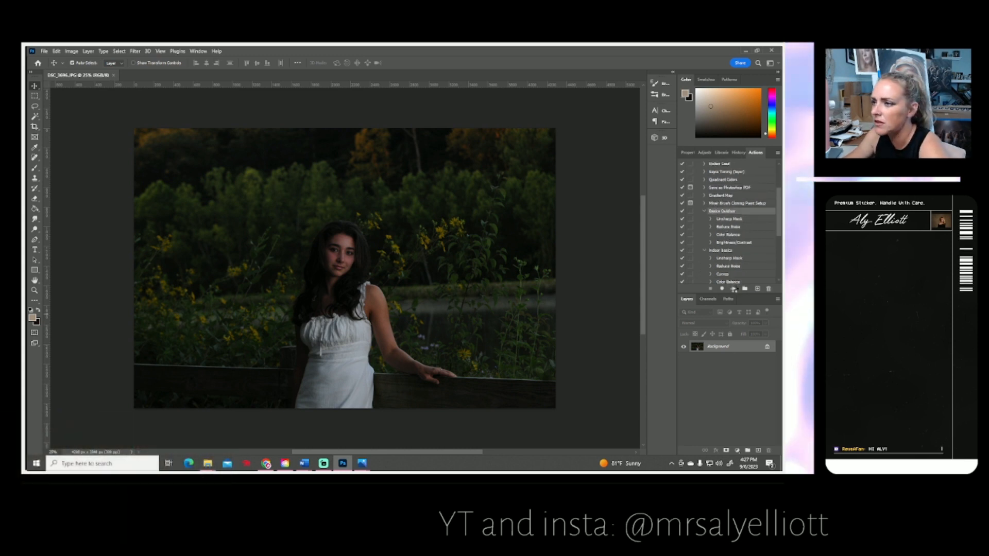
click(735, 289)
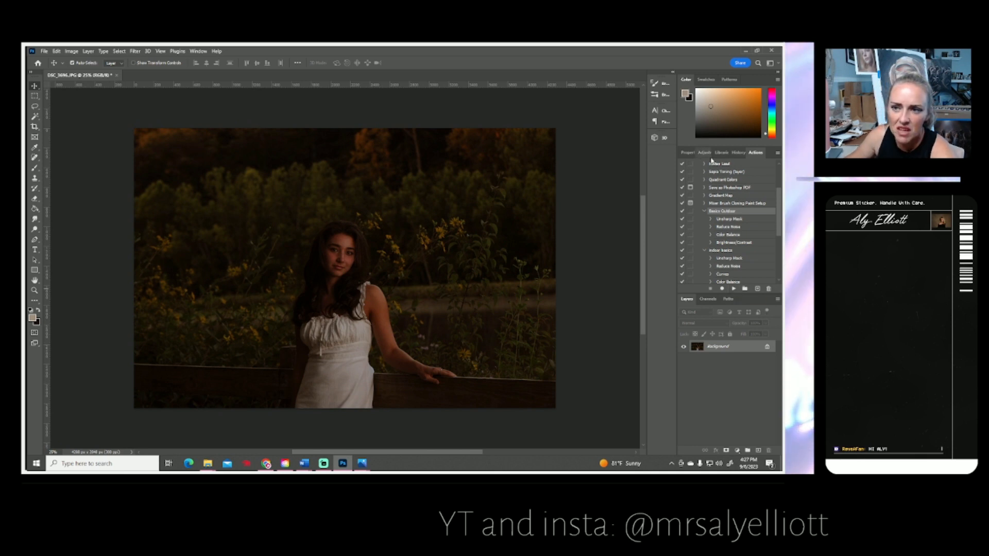
click(739, 153)
click(715, 178)
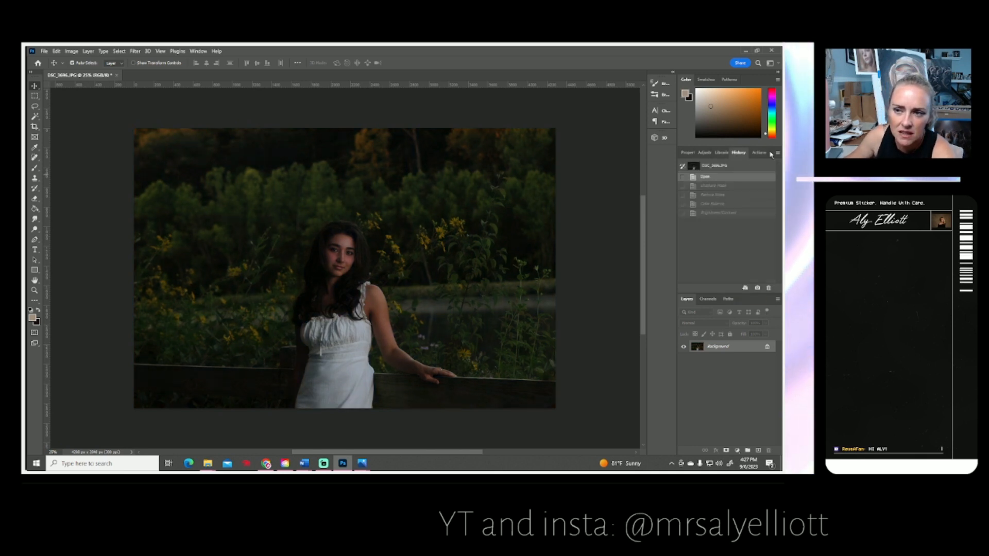
Run the Indoor basics action on the portrait.
click(756, 153)
scroll(728, 277, down, 5)
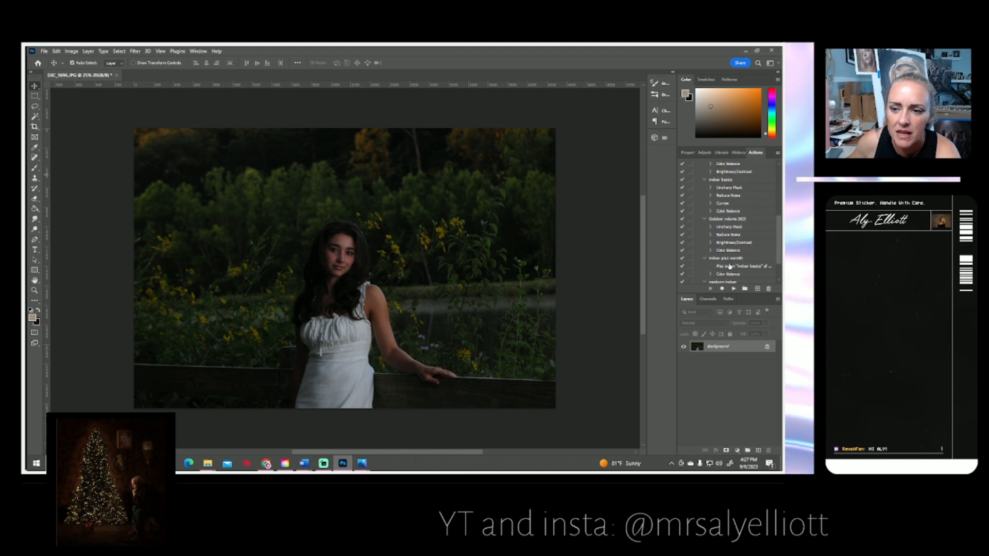
scroll(732, 221, up, 2)
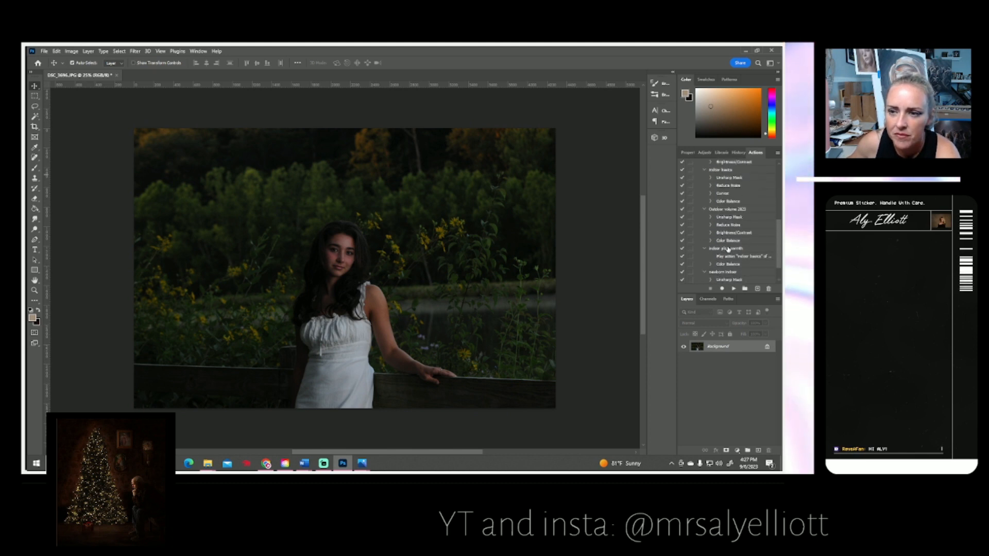
click(716, 179)
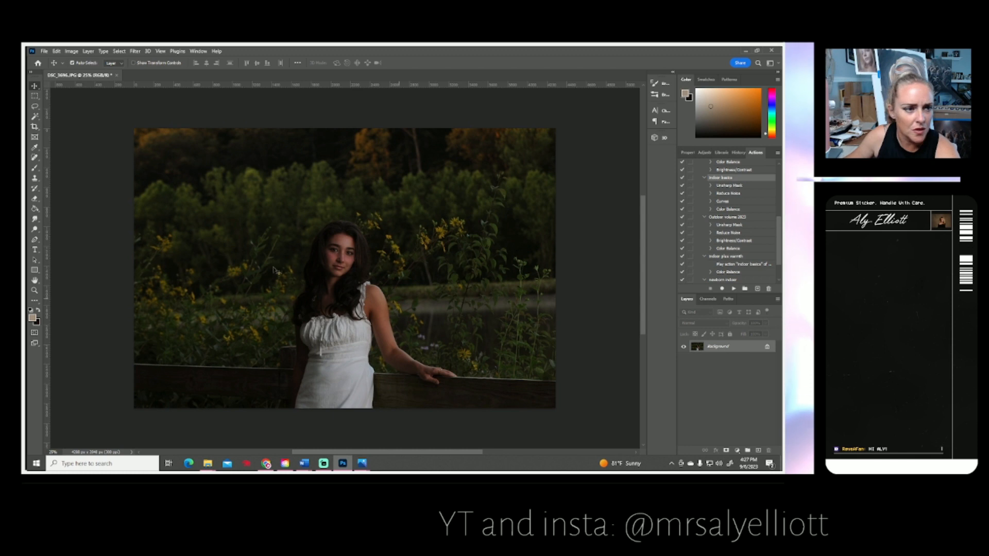
click(67, 51)
mouse_move(83, 68)
click(170, 69)
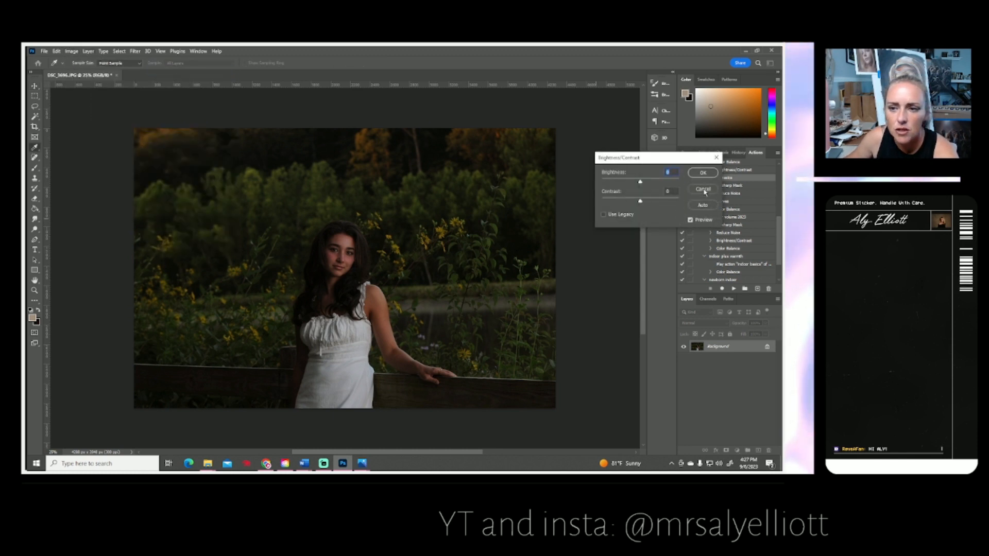
click(703, 190)
Brighten the portrait with a Curves adjustment, raising the RGB curve at input 55 to output 74.
click(71, 51)
mouse_move(83, 69)
click(154, 84)
drag(571, 209, 571, 205)
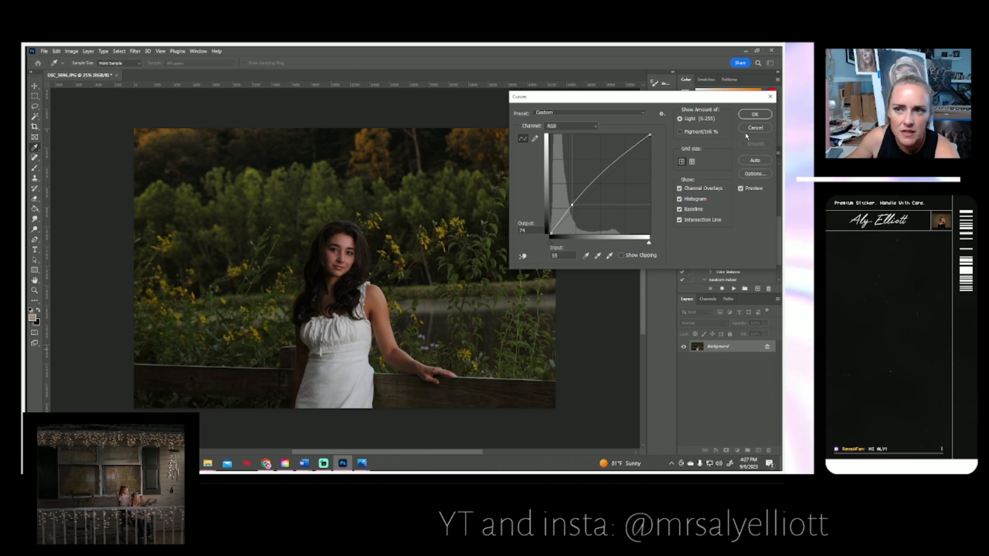
click(756, 115)
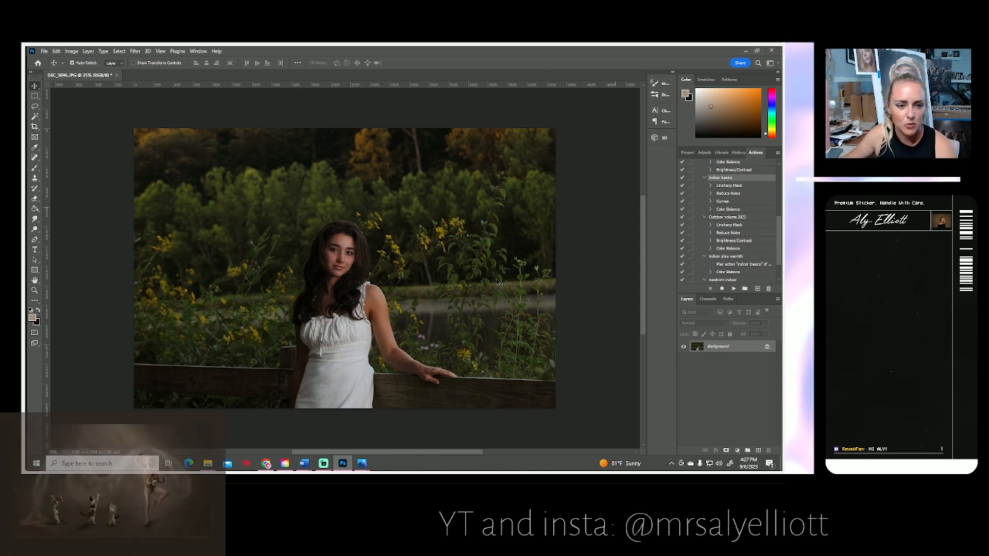
Duplicate the Background layer under the default name for retouching the face.
click(34, 290)
drag(340, 263, 340, 262)
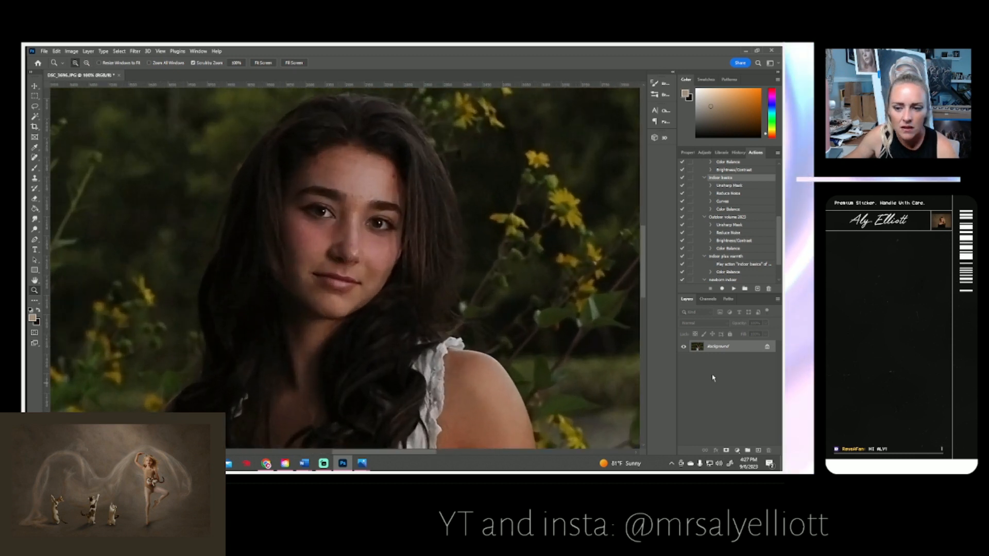
right_click(713, 346)
click(723, 362)
key(Return)
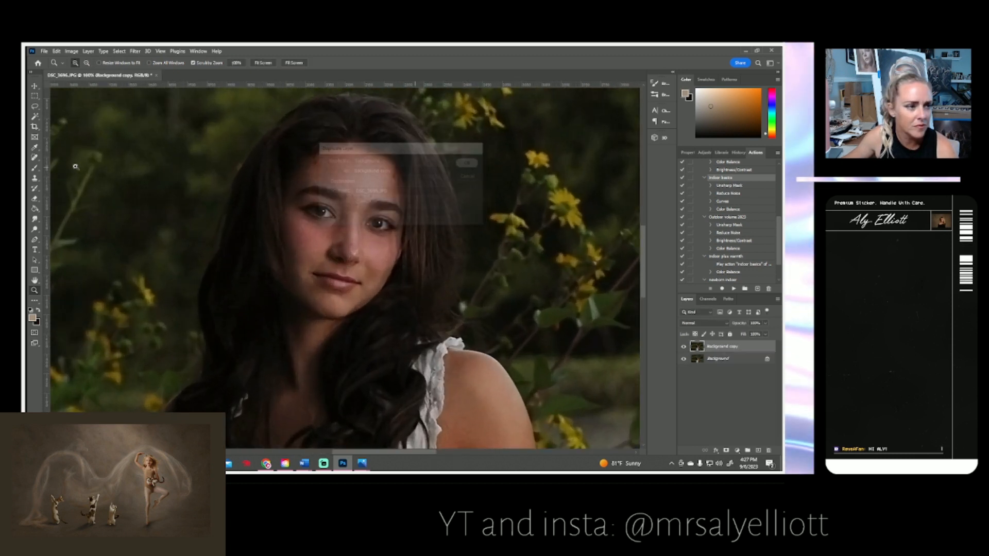
Reduce the Spot Healing Brush to a small size for retouching fine spots on the face.
key(j)
click(82, 63)
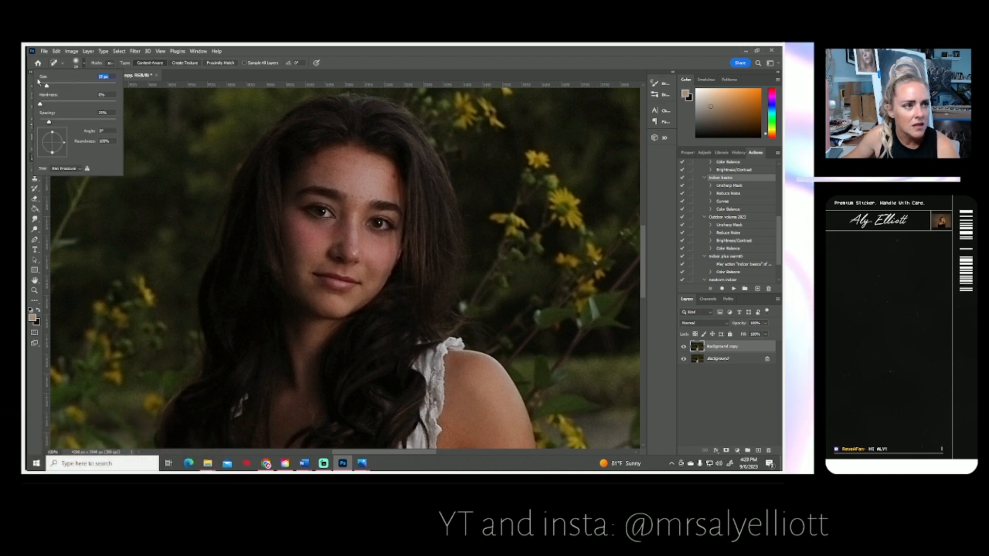
drag(46, 86, 42, 86)
key(Return)
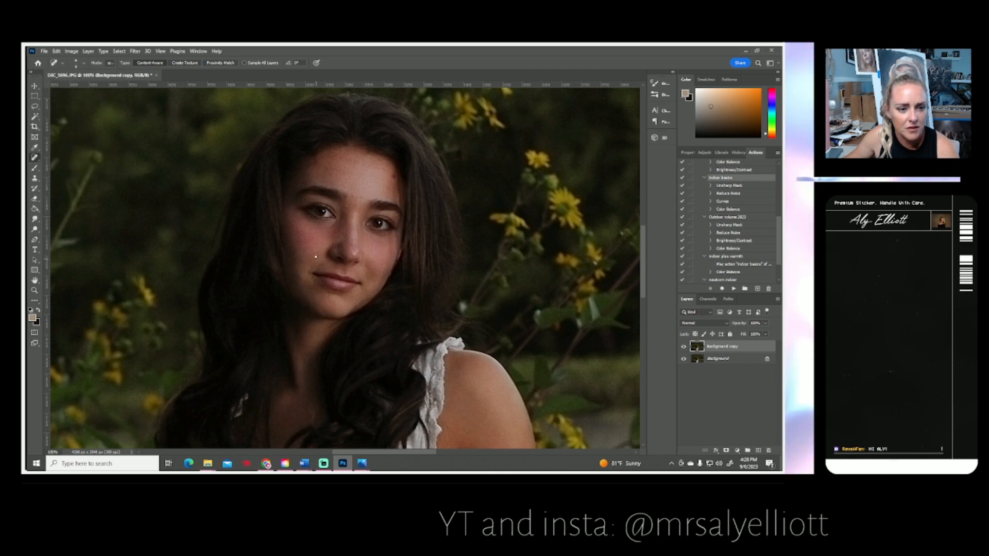
Use the Smudge tool on the woman's face beside the eye.
click(35, 220)
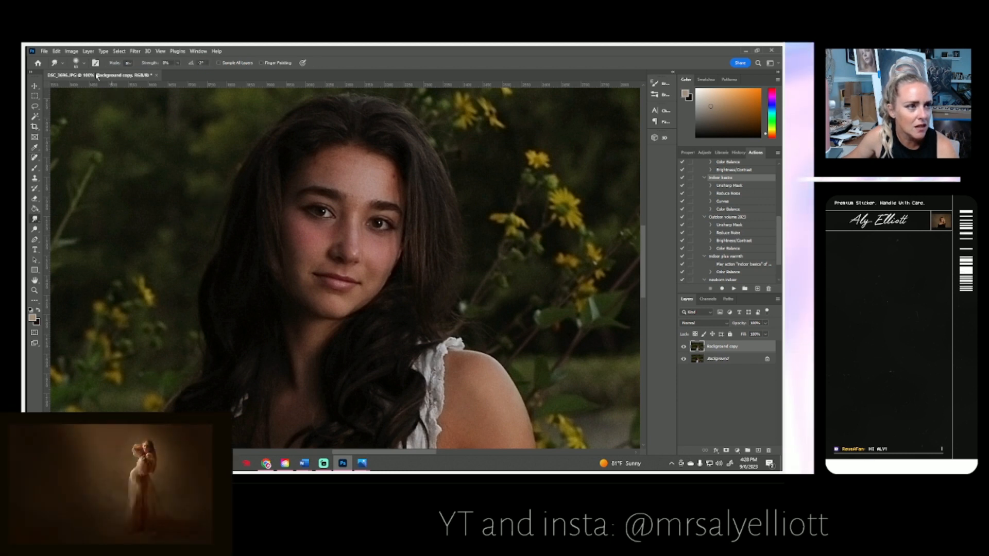
click(83, 65)
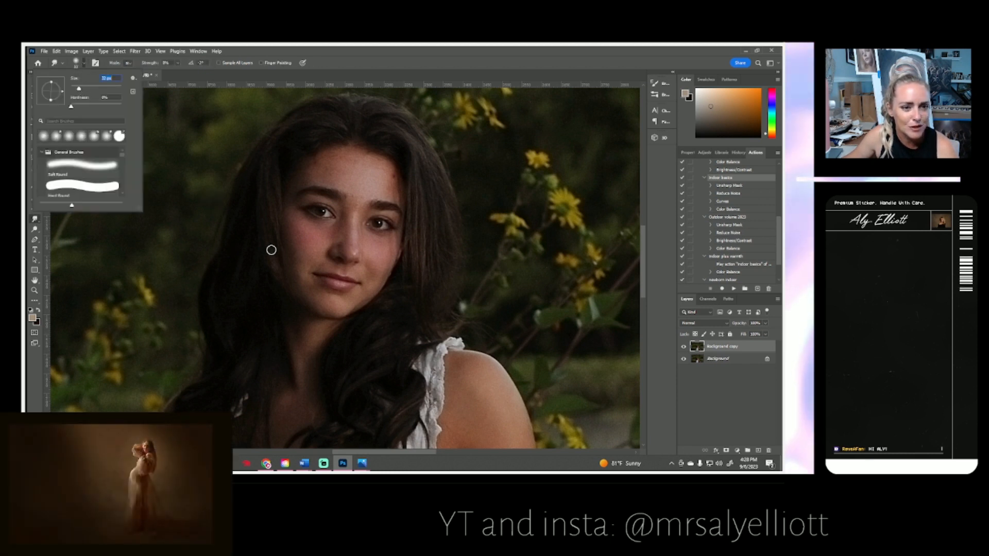
click(300, 221)
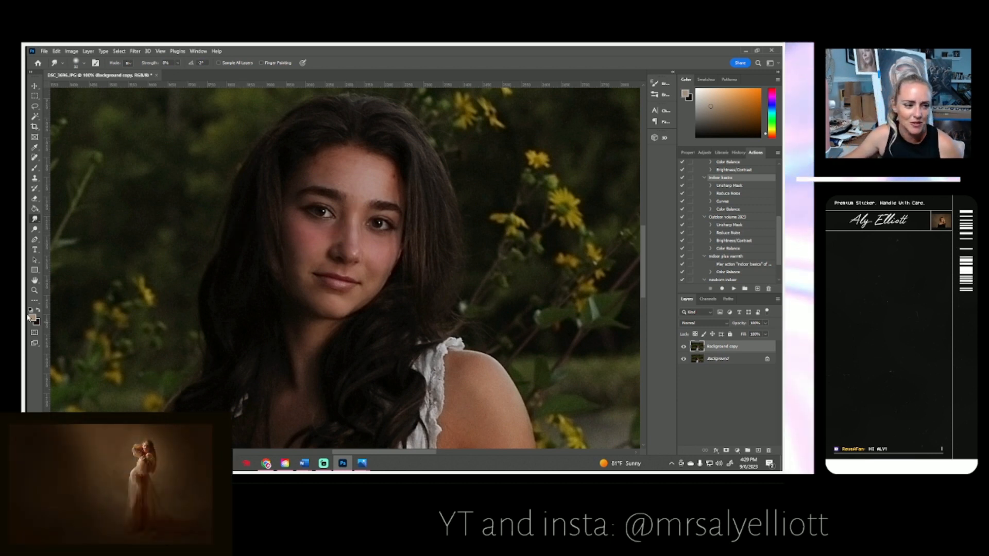
Set up the Dodge tool with a smaller brush and 9% exposure for working on the whole portrait.
click(34, 290)
click(263, 63)
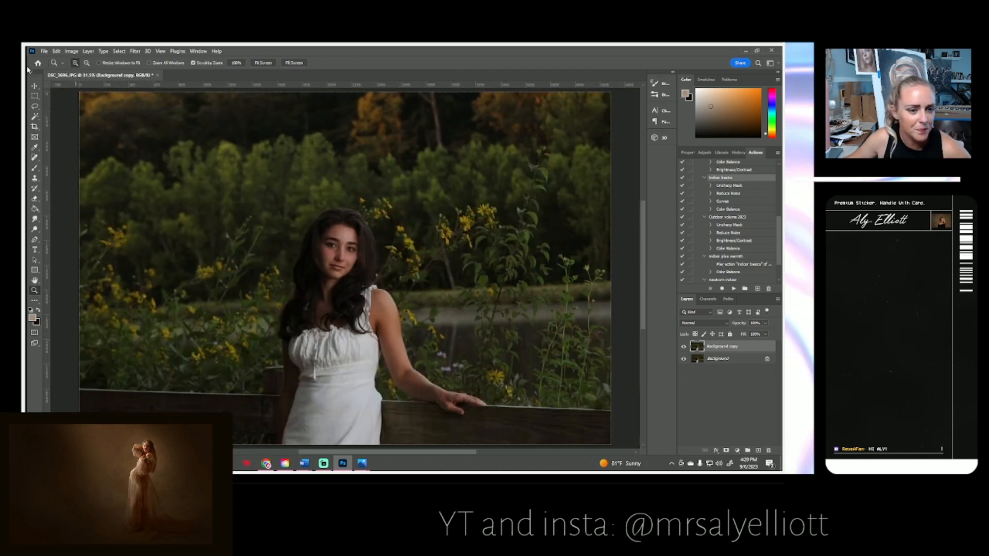
click(35, 230)
click(84, 63)
drag(94, 89, 85, 89)
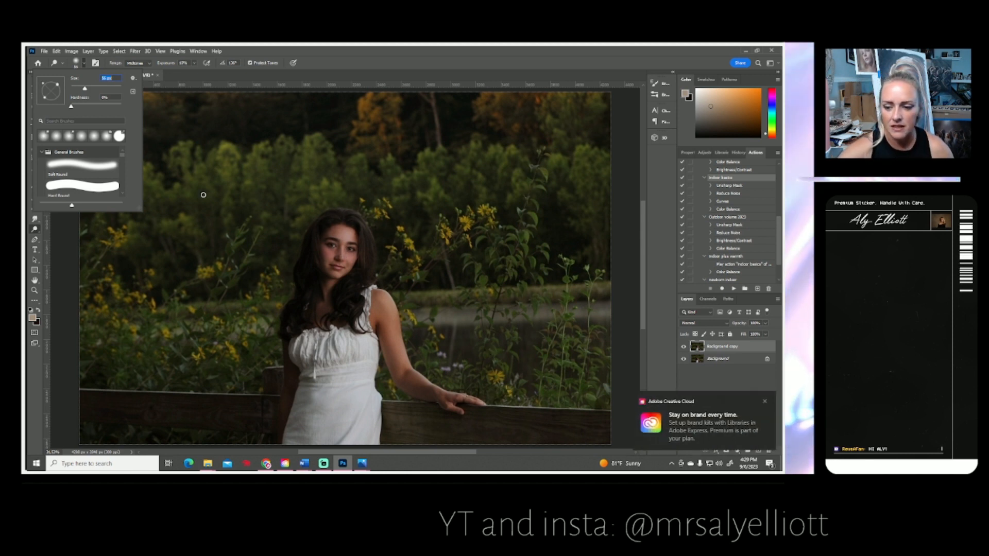
click(193, 62)
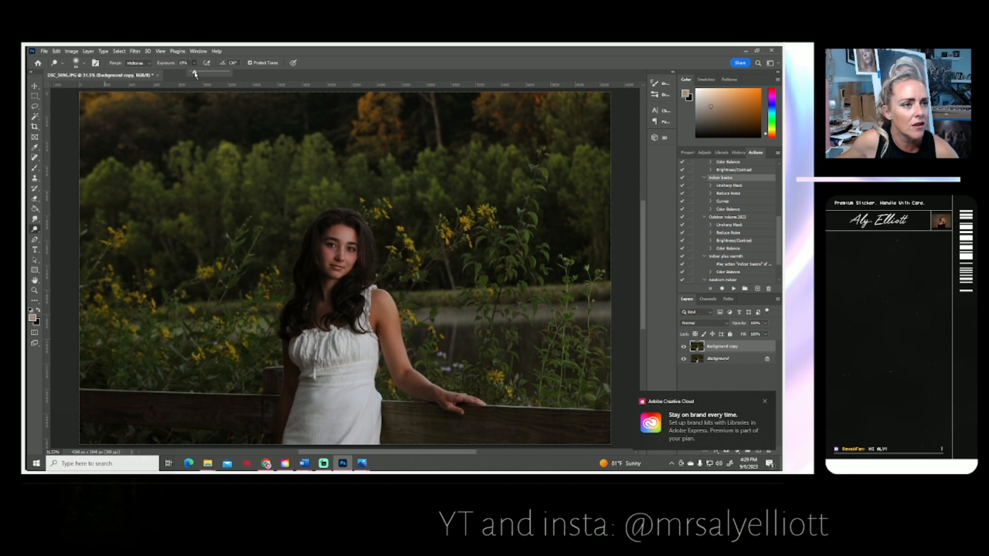
drag(187, 63, 132, 68)
text(9)
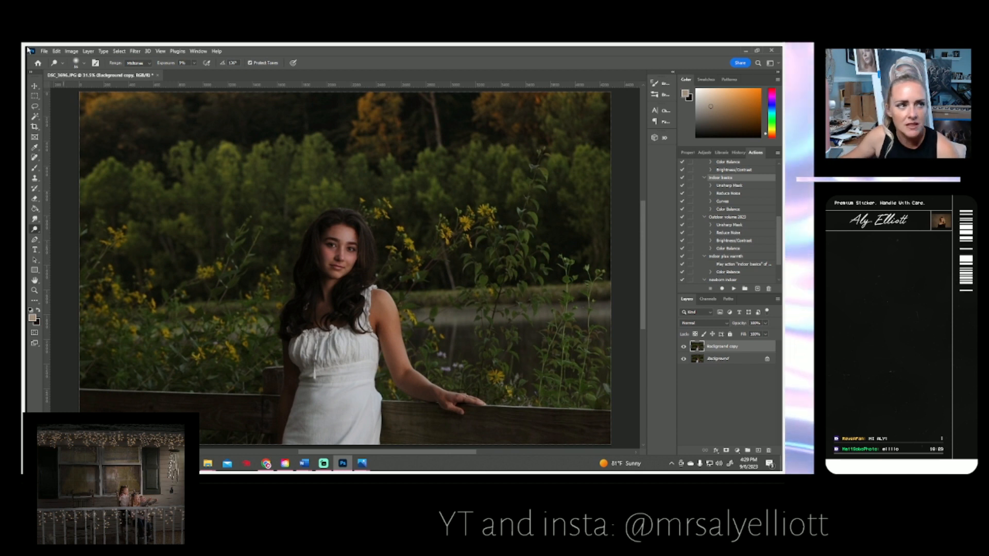
Flatten the portrait's layers and save it under Save As as a baseline standard JPEG at quality 12, Maximum.
click(88, 51)
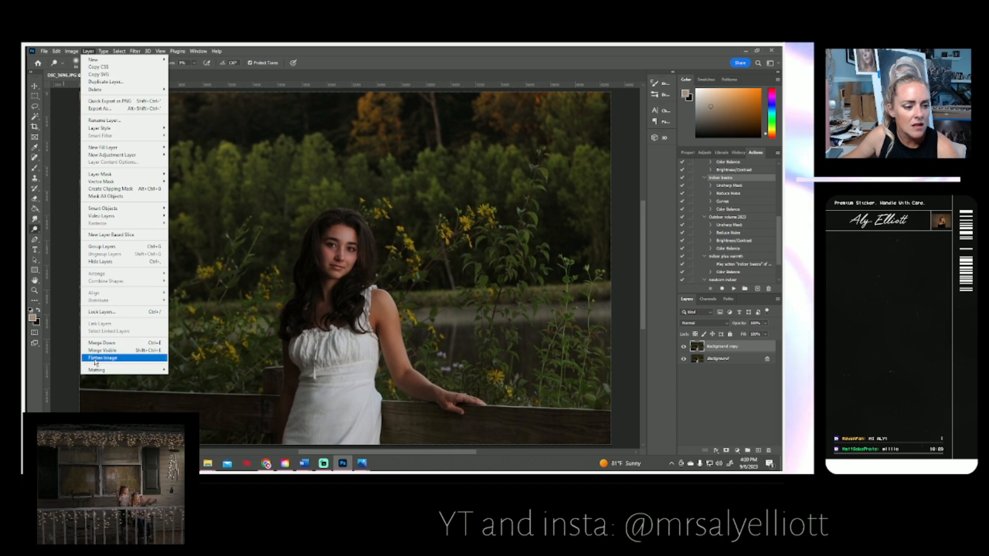
click(98, 361)
click(44, 51)
click(70, 146)
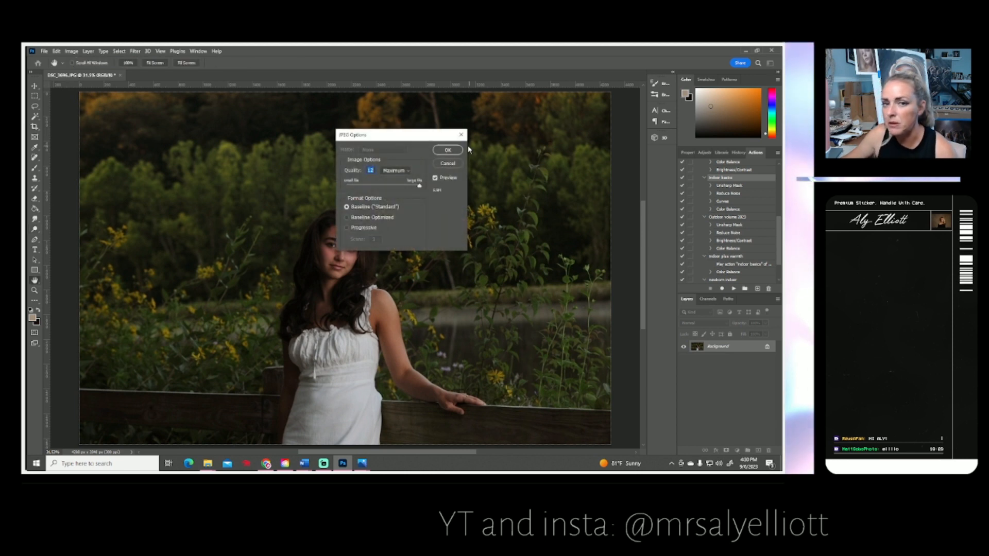
click(454, 151)
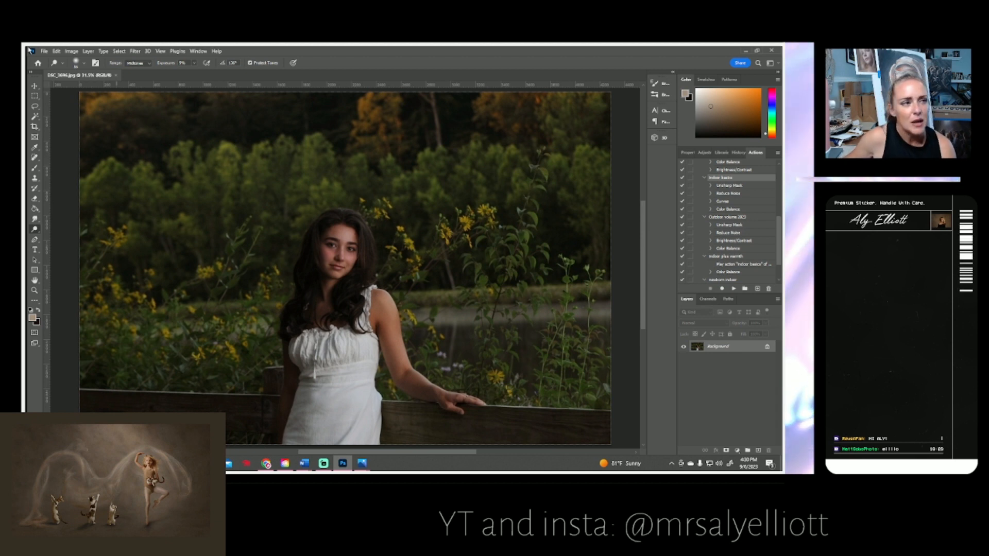
Save the flattened portrait a second time as a baseline JPEG at quality 12 and close the document.
click(44, 53)
click(58, 146)
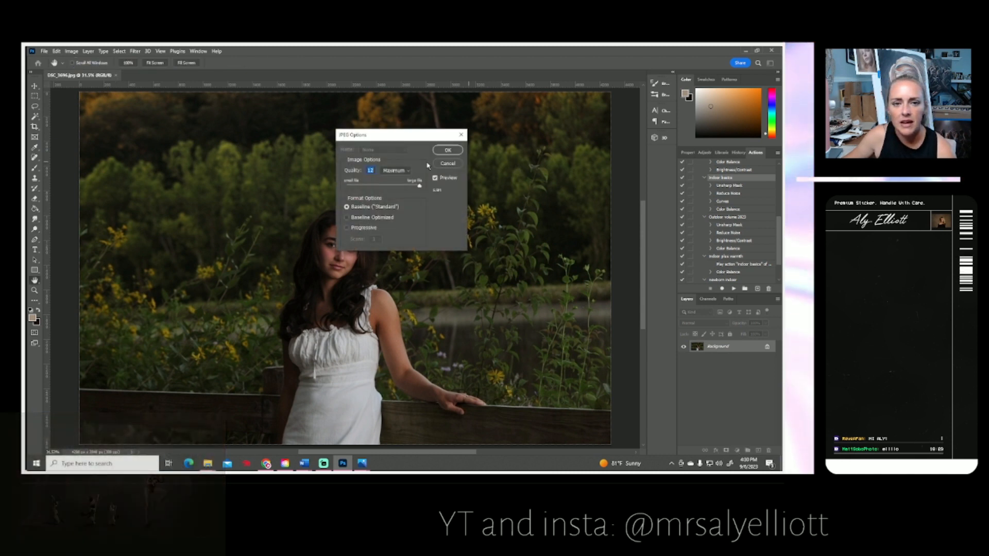
click(456, 150)
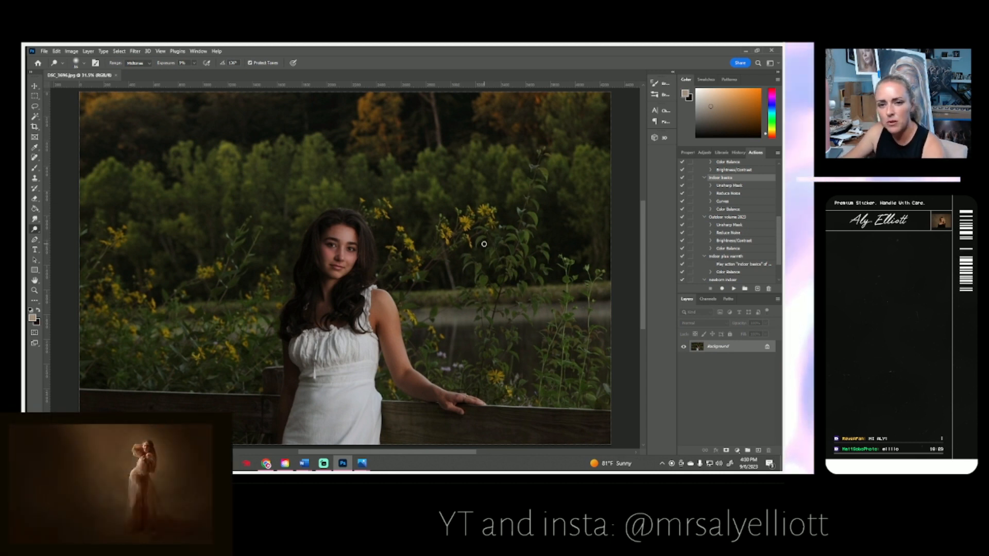
click(116, 76)
Switch to the Photos viewer and compare the lakeside fence portraits from DSC_3696.JPG to DSC_3700.JPG, returning to DSC_3699.JPG.
mouse_move(362, 466)
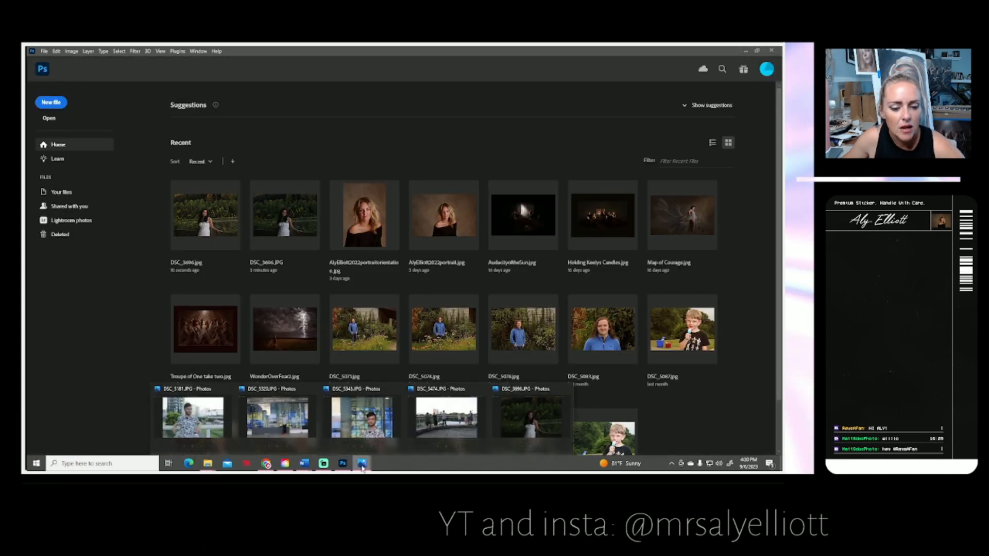
click(531, 415)
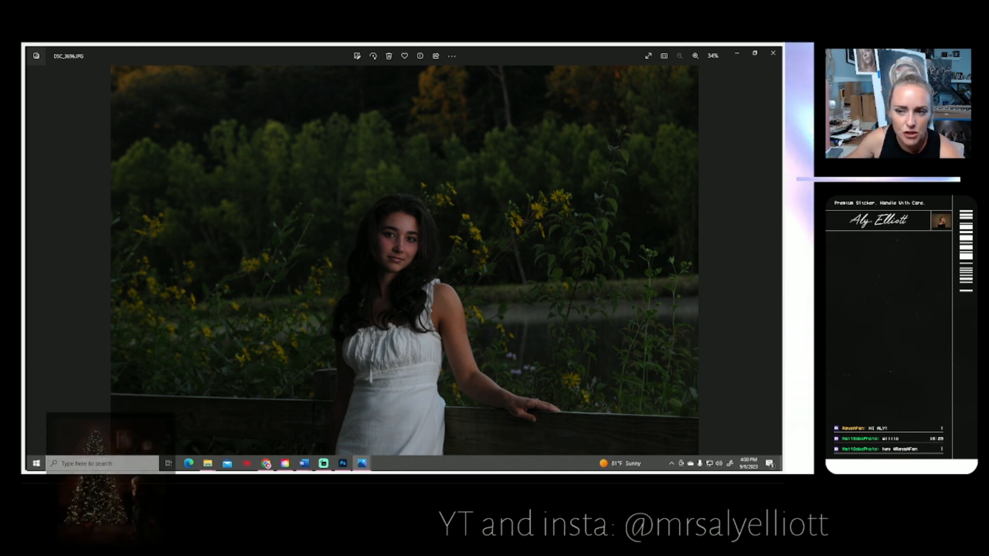
click(775, 267)
click(776, 267)
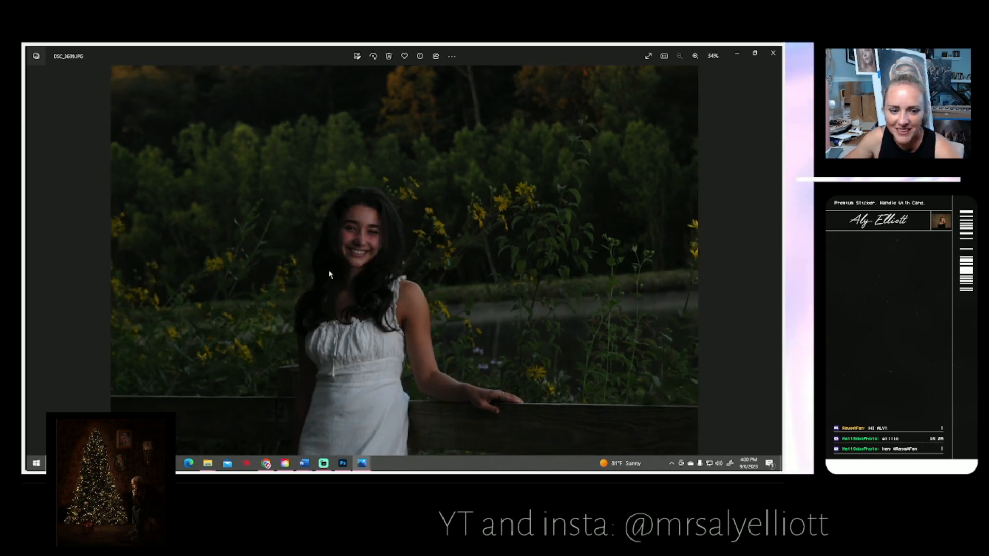
scroll(340, 275, up, 3)
scroll(342, 274, down, 1)
scroll(341, 274, down, 2)
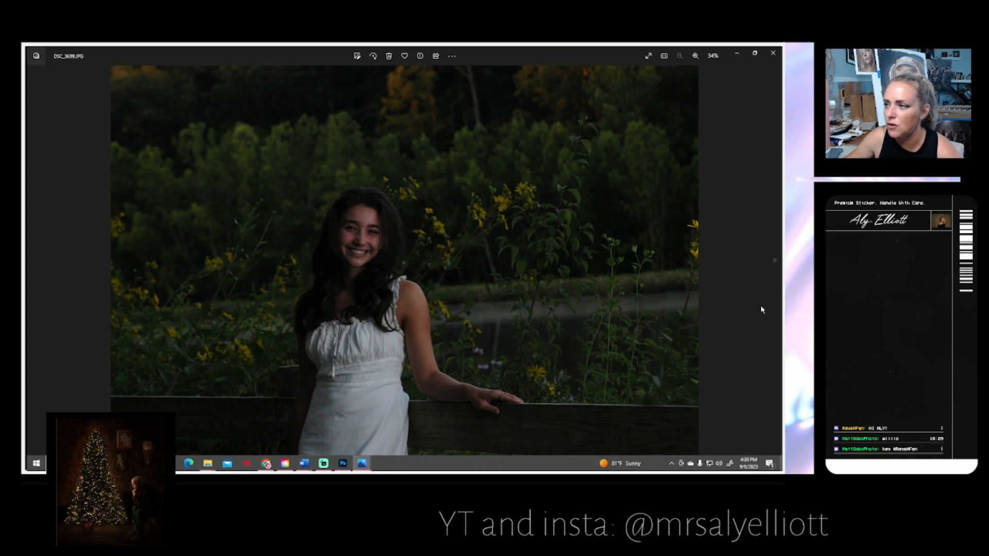
click(775, 261)
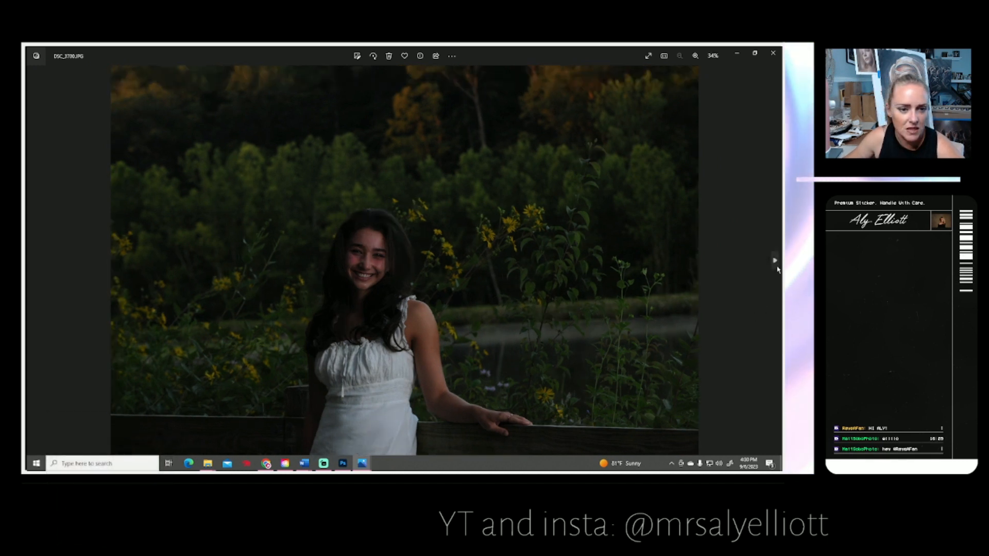
click(34, 260)
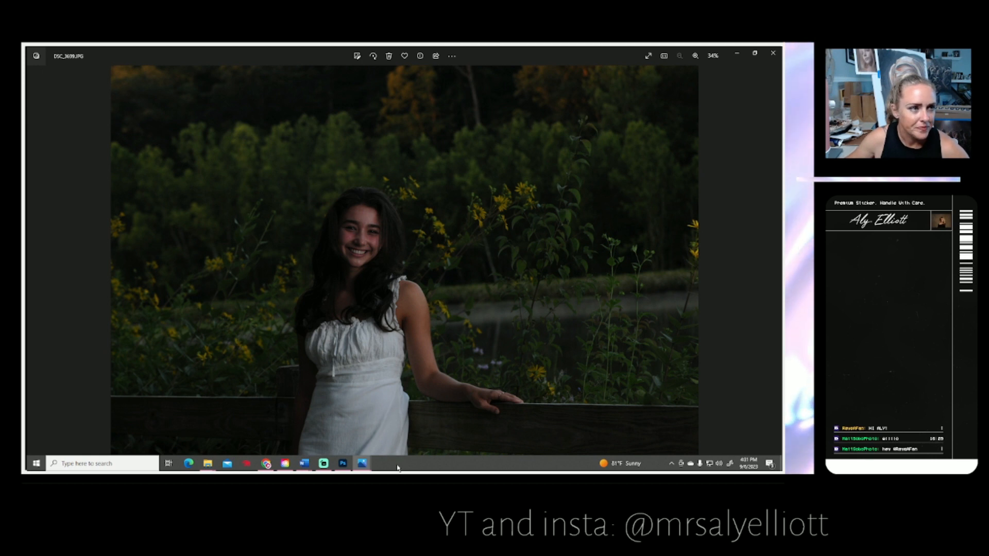
click(342, 463)
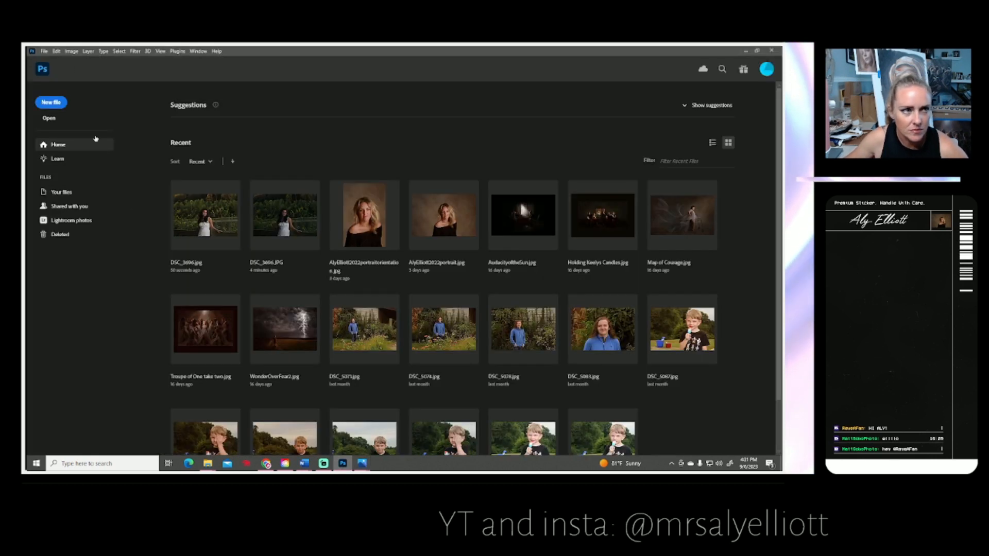
click(44, 51)
click(53, 60)
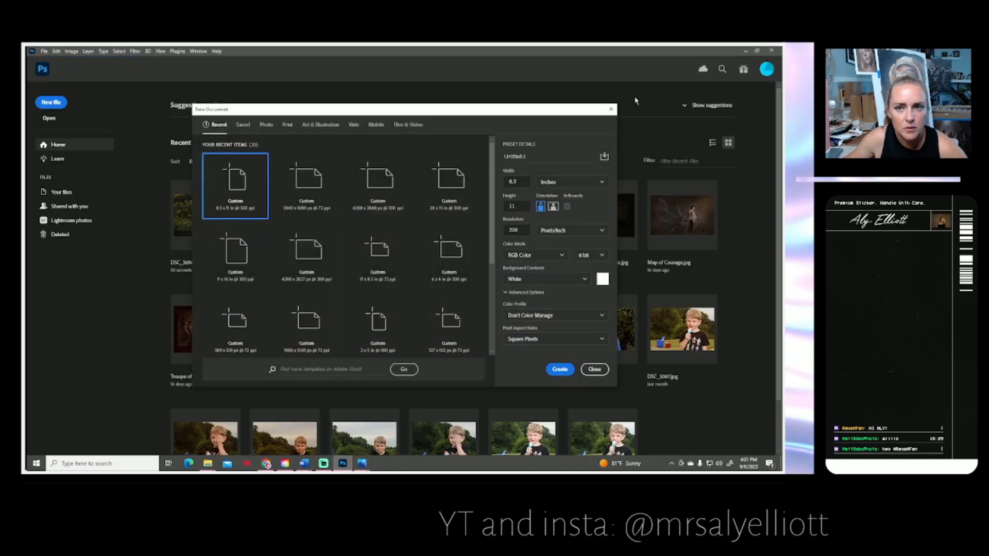
click(611, 109)
click(44, 51)
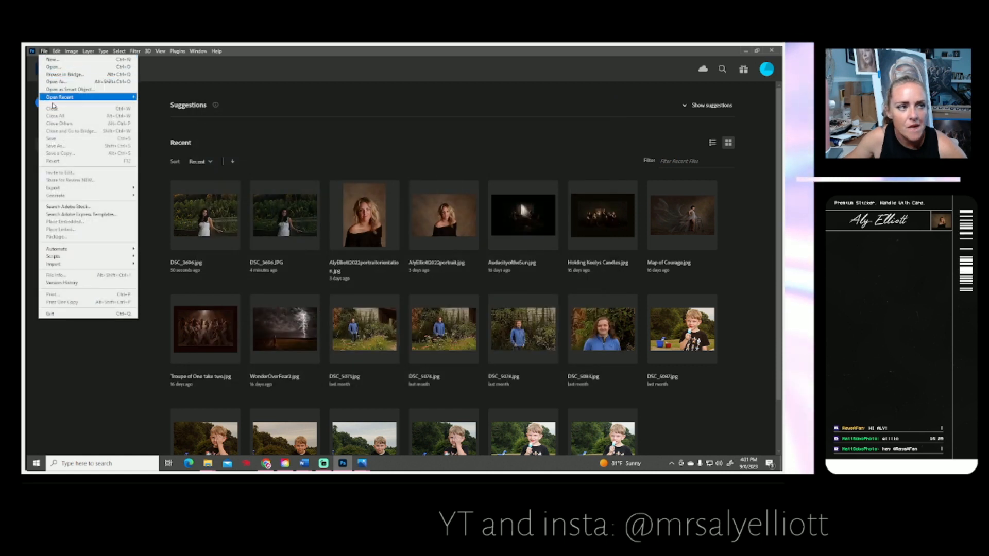
click(57, 68)
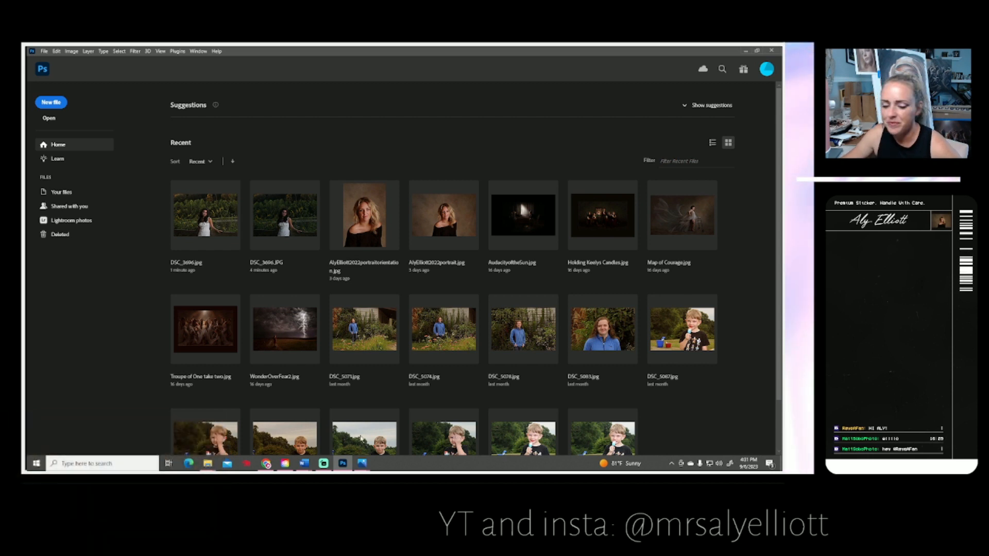
Return to the Photos viewer and compare the smiling fence portraits following DSC_3699.JPG, up to DSC_3702.JPG.
mouse_move(368, 464)
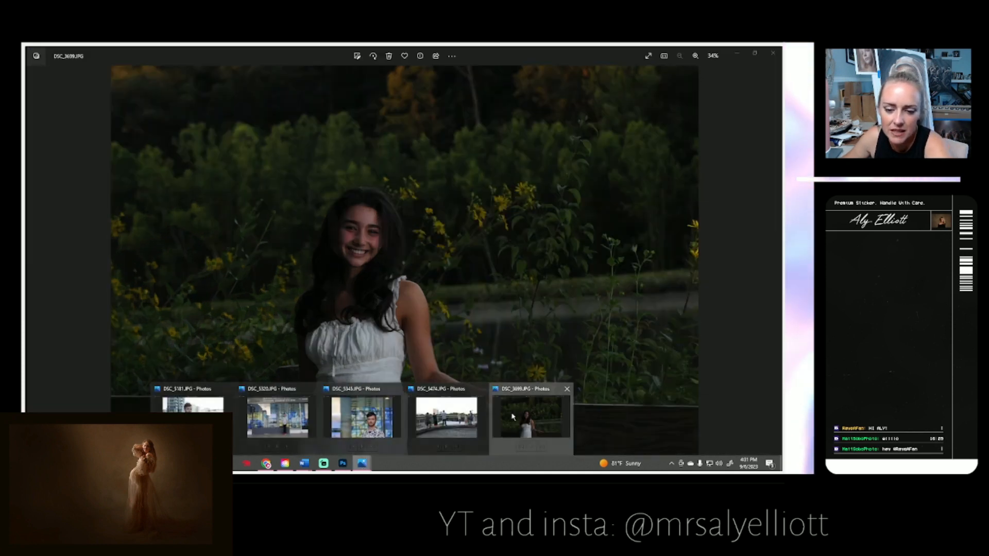
click(531, 414)
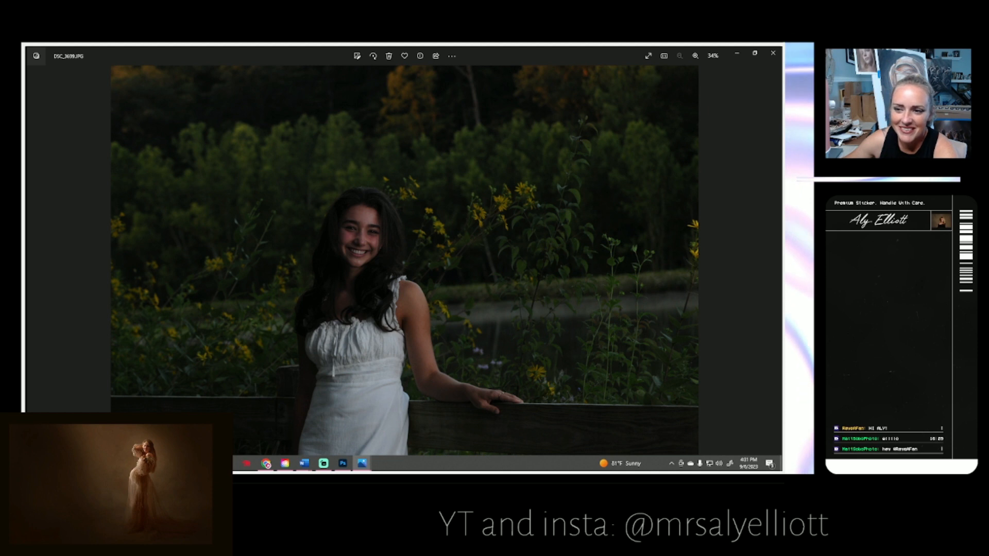
click(774, 263)
click(773, 263)
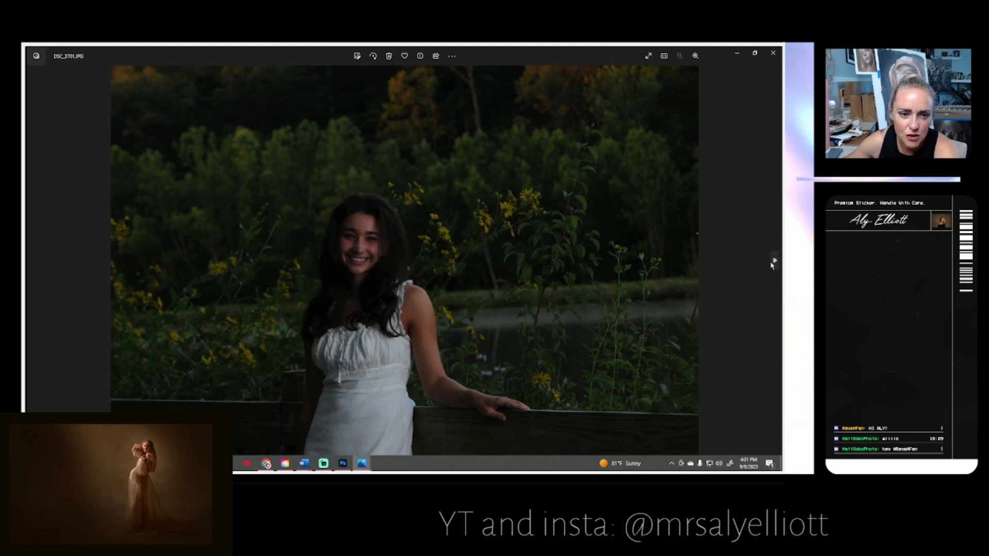
click(774, 263)
click(32, 253)
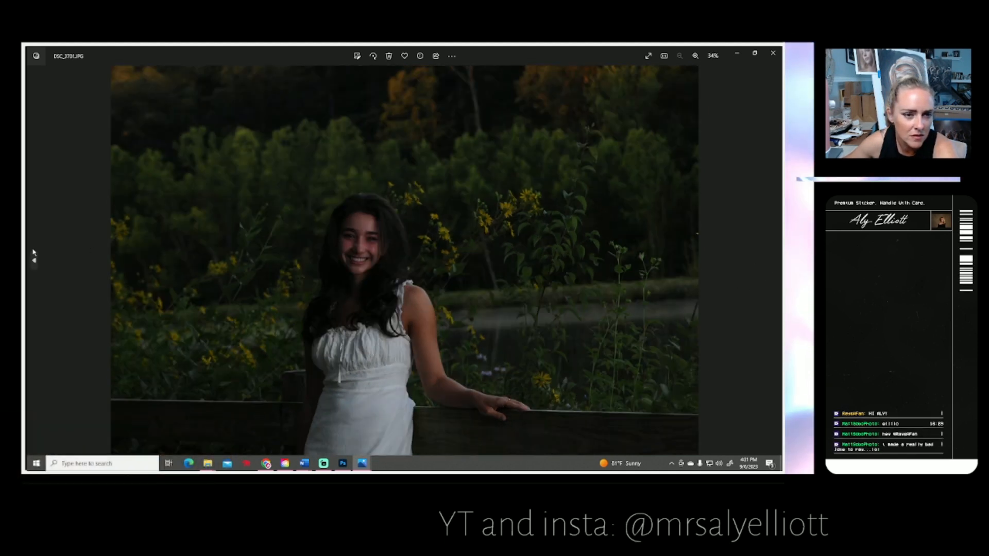
click(774, 262)
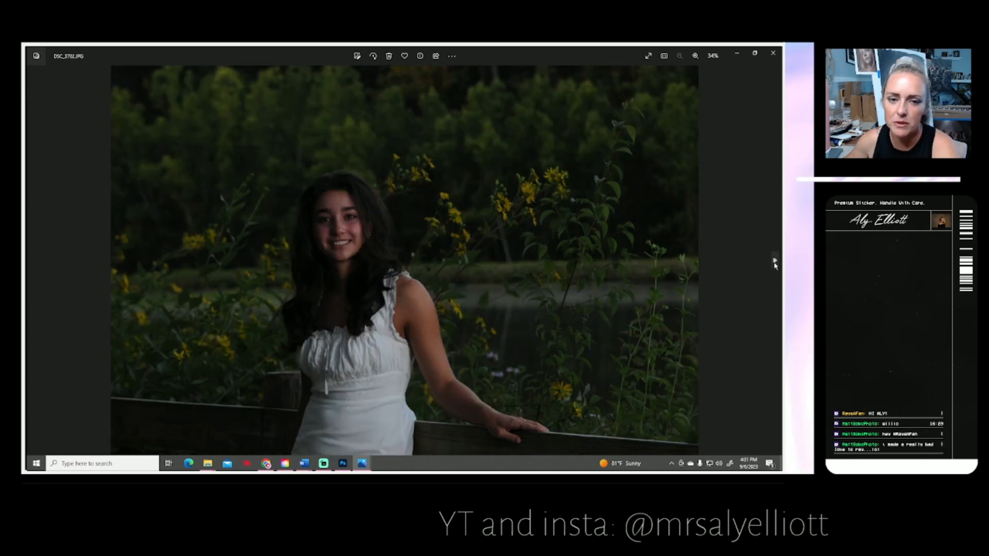
click(774, 262)
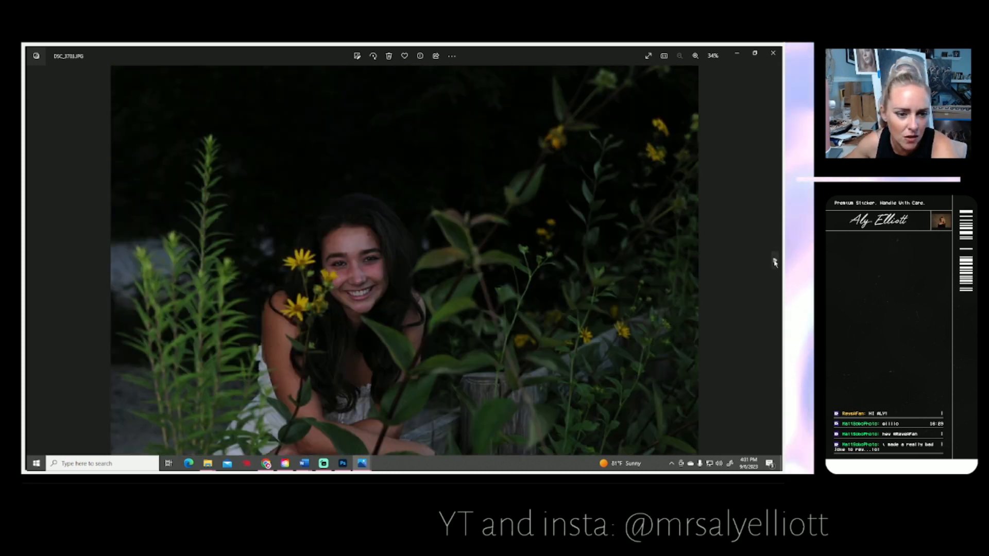
click(35, 258)
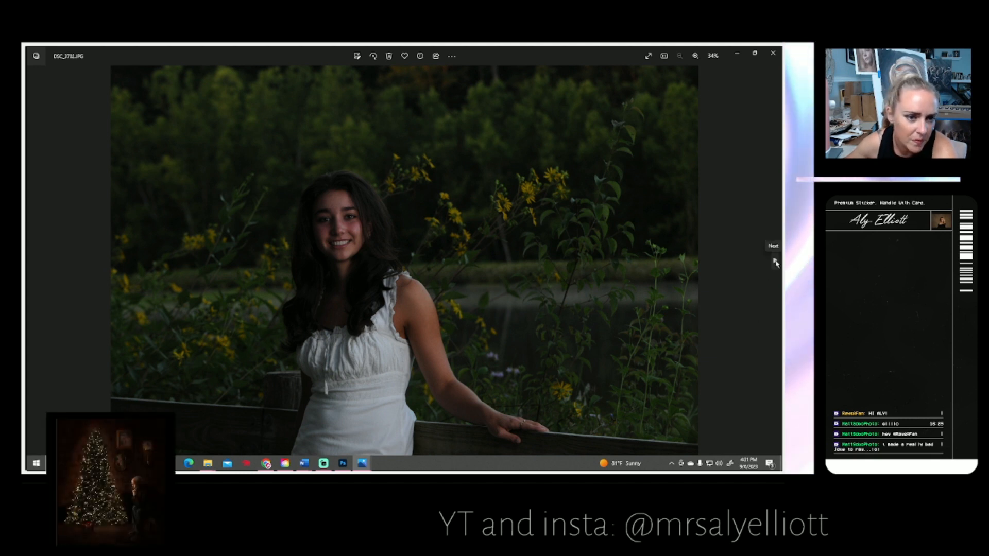
Examine the close-up portraits among the yellow flowers through DSC_3708.JPG, comparing it with DSC_3707.JPG.
click(775, 263)
click(776, 263)
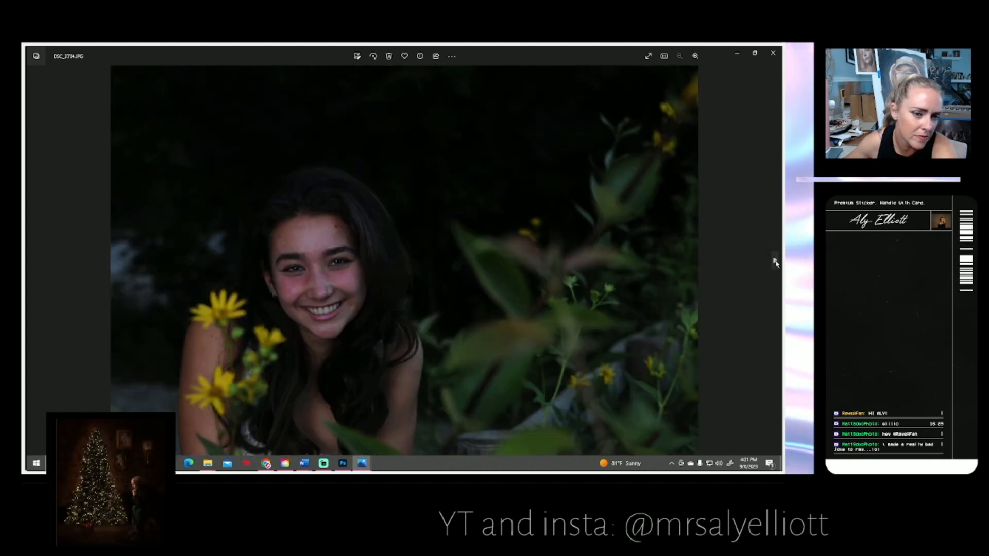
click(775, 263)
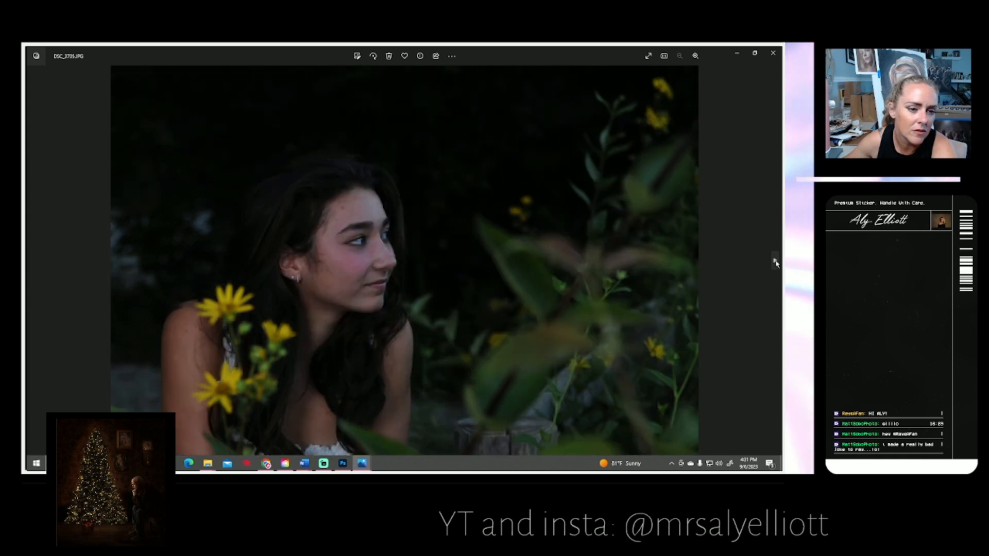
click(776, 262)
click(775, 263)
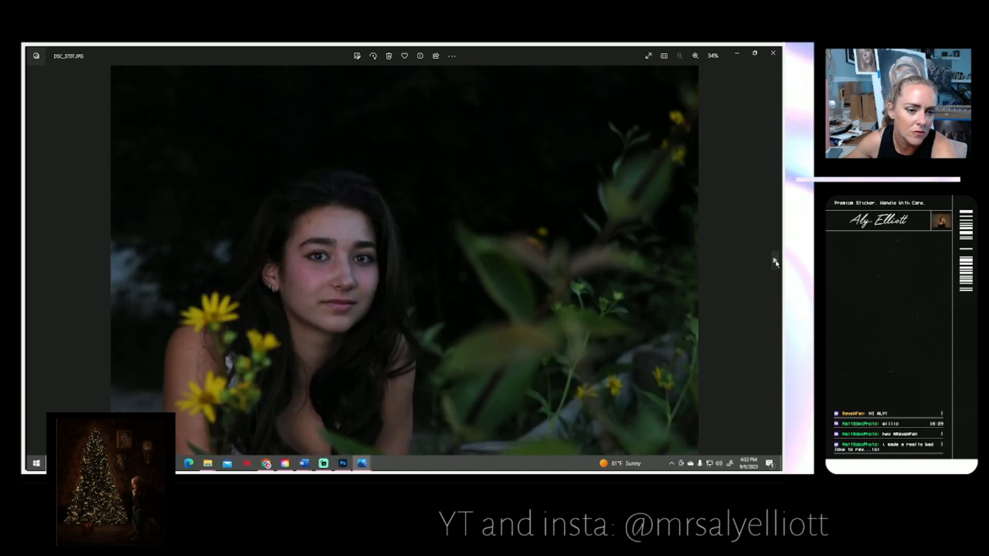
click(775, 263)
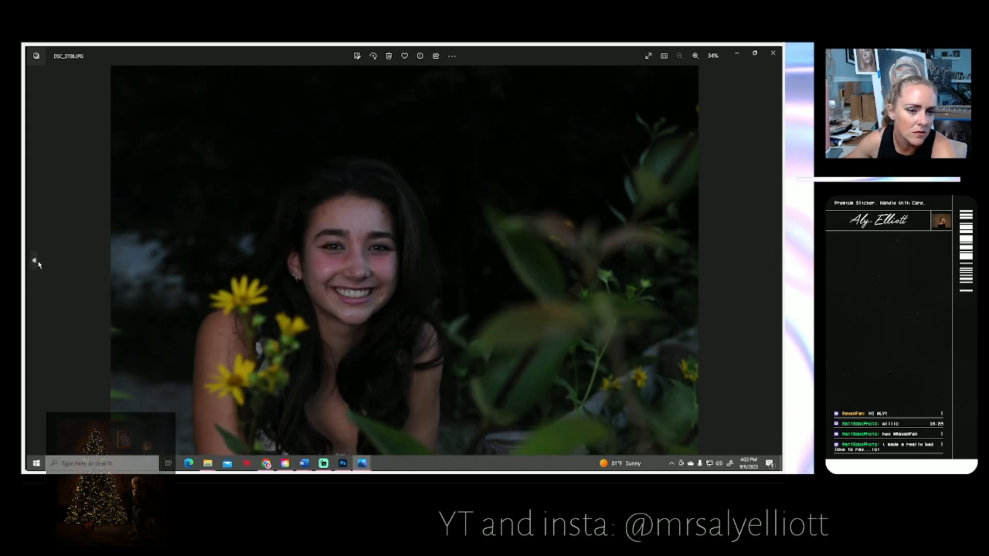
click(35, 262)
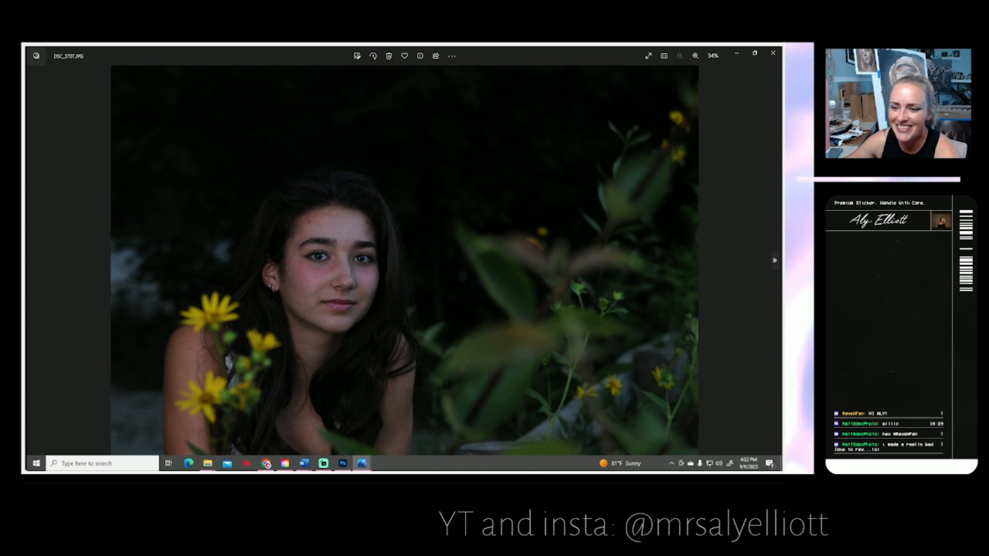
click(776, 267)
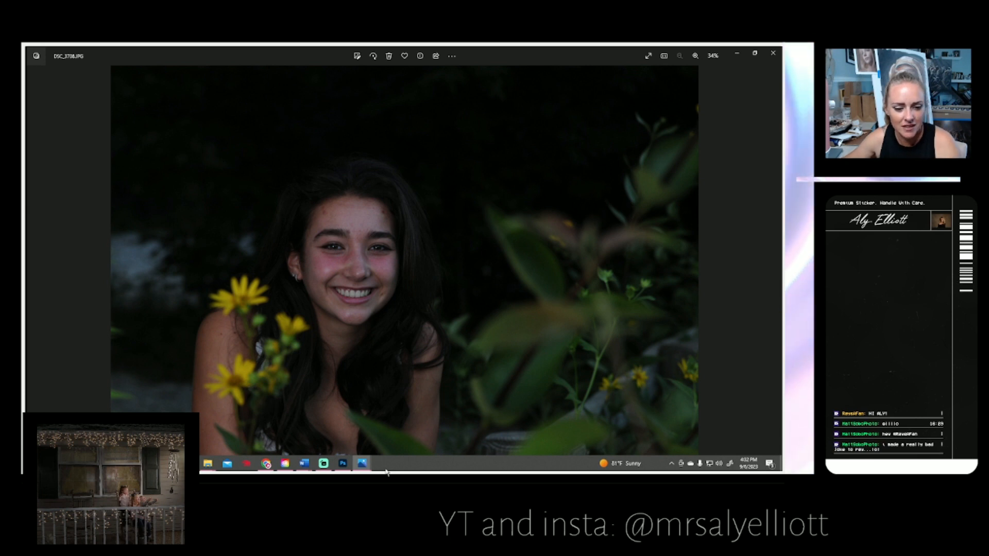
Switch to Photoshop and open the smiling fence portrait DSC_3699.JPG for editing.
click(342, 464)
click(44, 51)
click(44, 51)
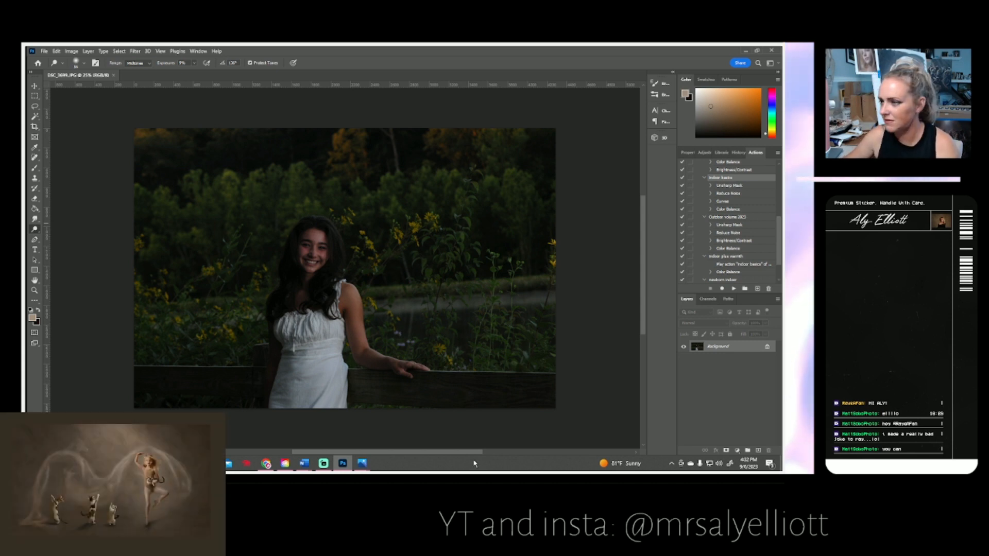
Look through the full-length lakeside path photos up to DSC_3712.JPG in the Photos viewer, and return to Photoshop.
mouse_move(367, 463)
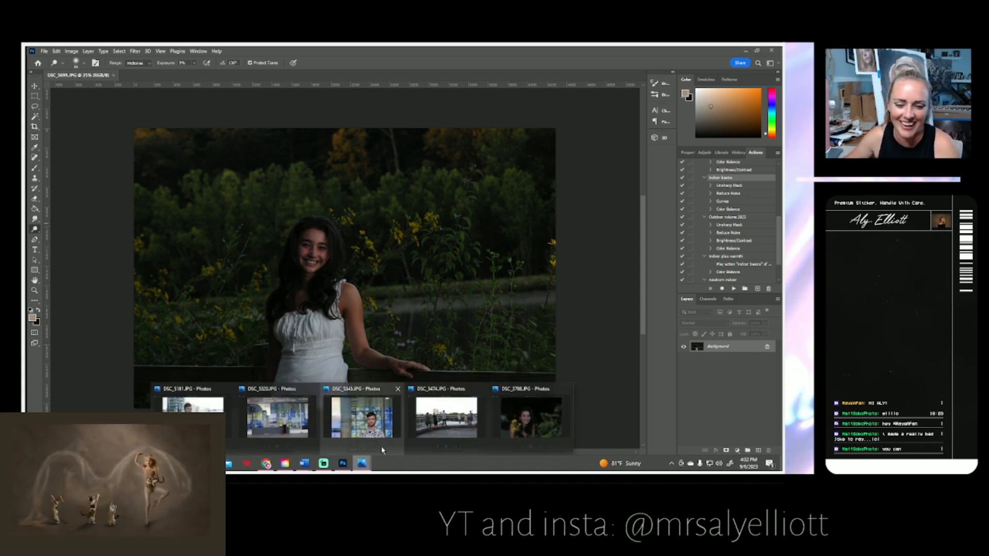
click(520, 429)
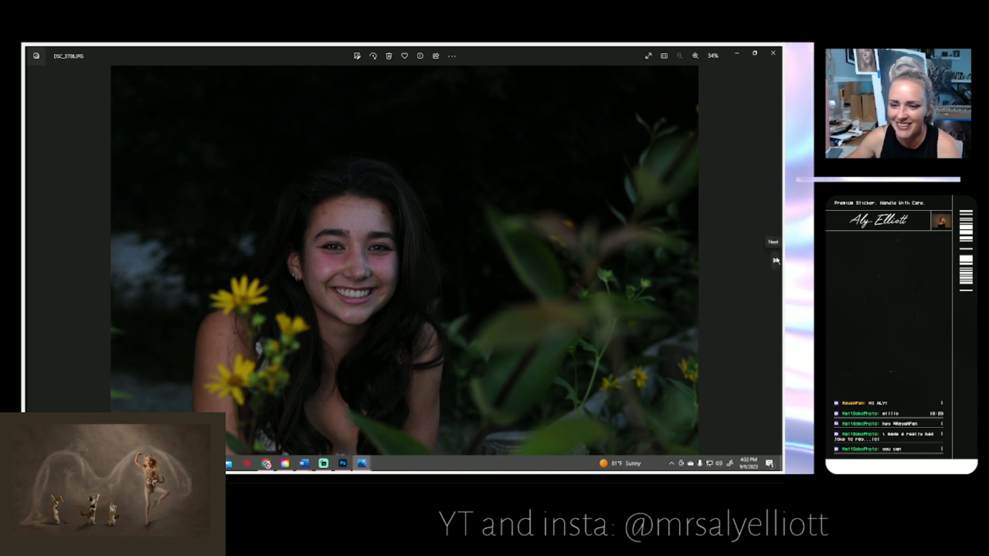
click(776, 260)
click(776, 261)
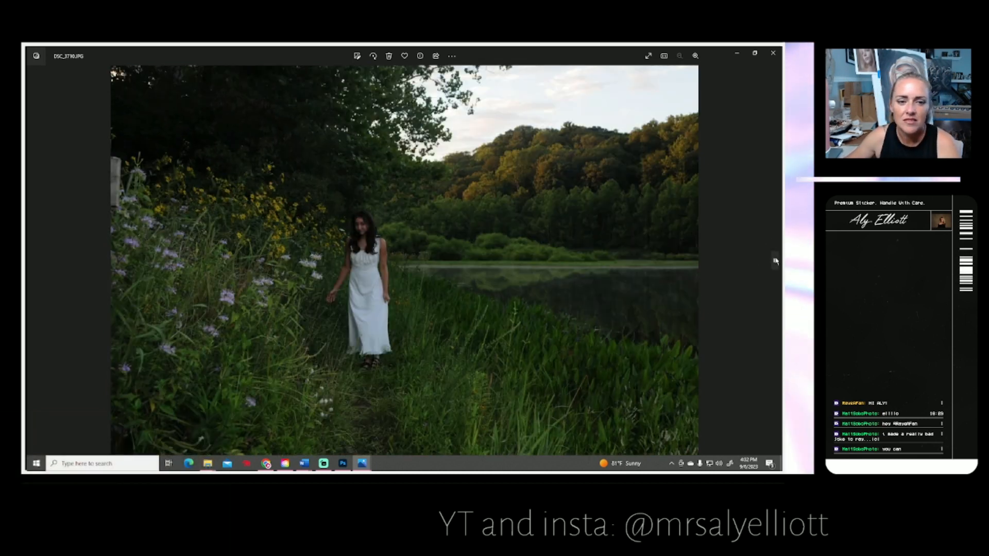
click(776, 261)
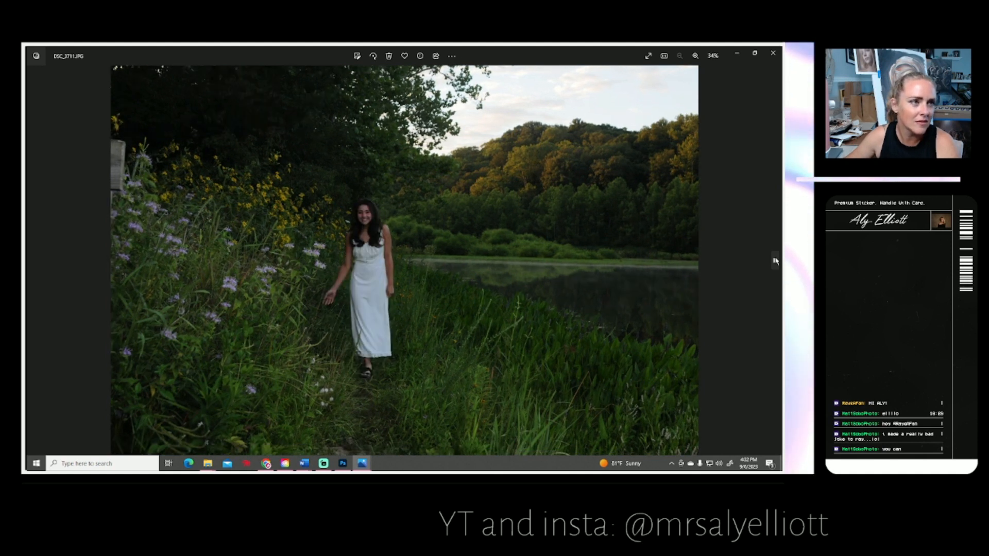
click(776, 261)
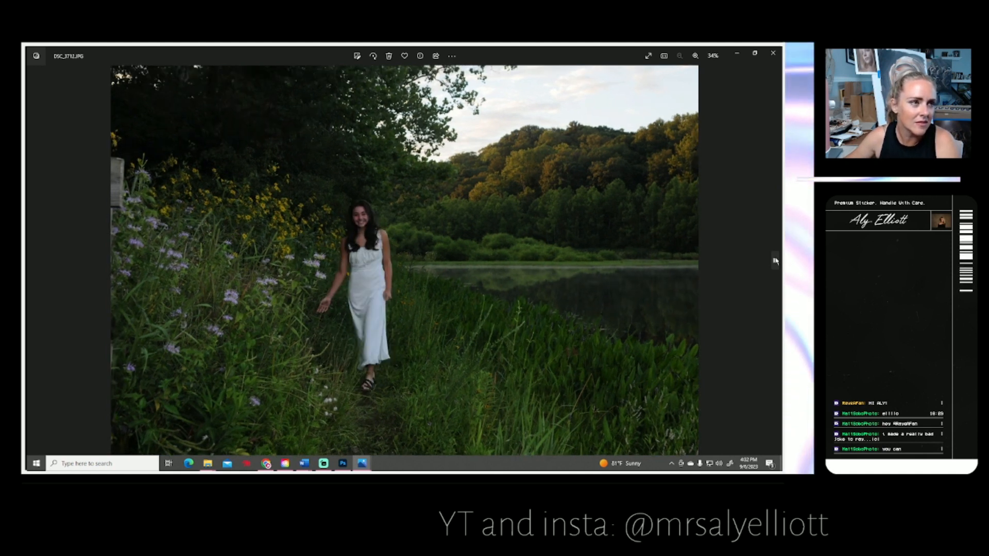
click(737, 53)
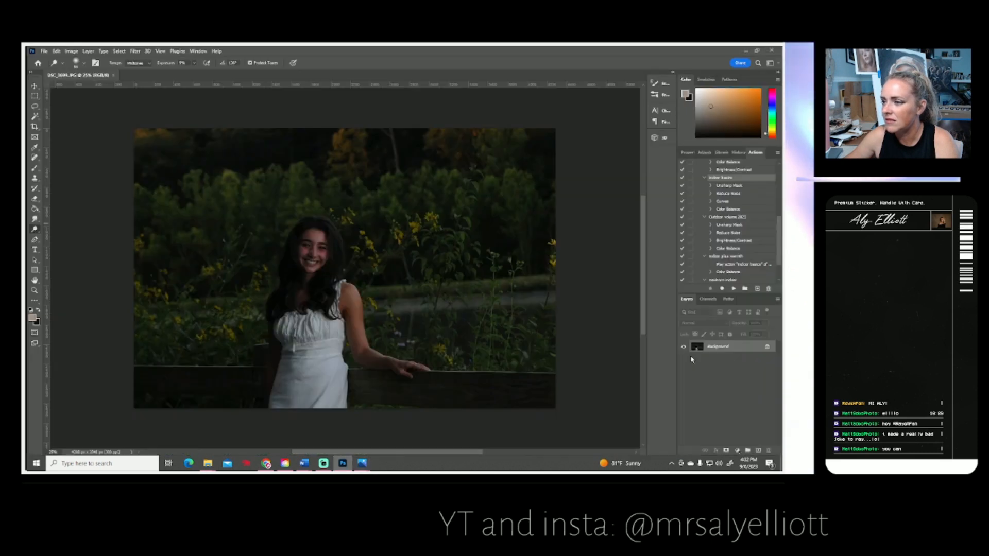
Compare the full-length lakeside path photos DSC_3712.JPG and DSC_3713.JPG in the Photos viewer, and return to Photoshop.
mouse_move(362, 465)
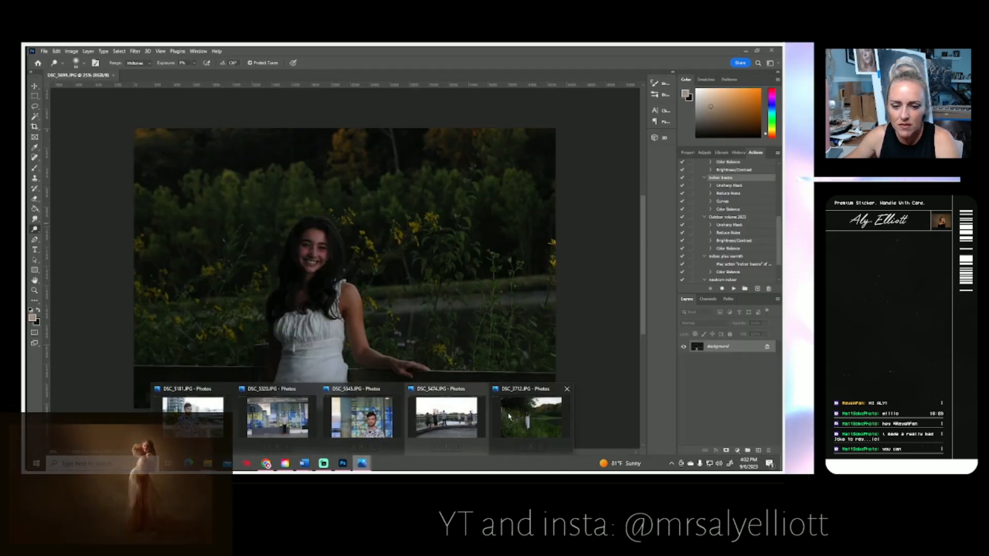
click(531, 417)
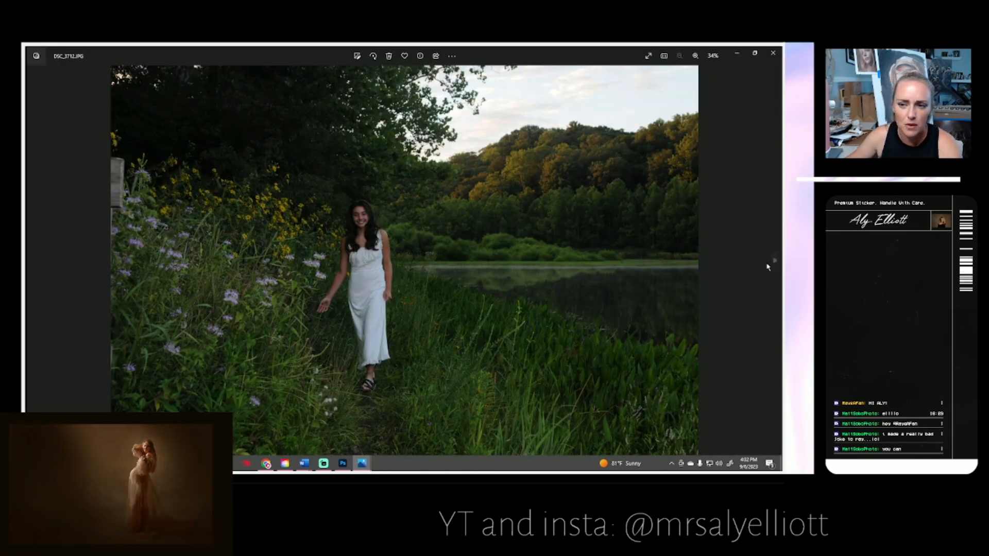
click(773, 261)
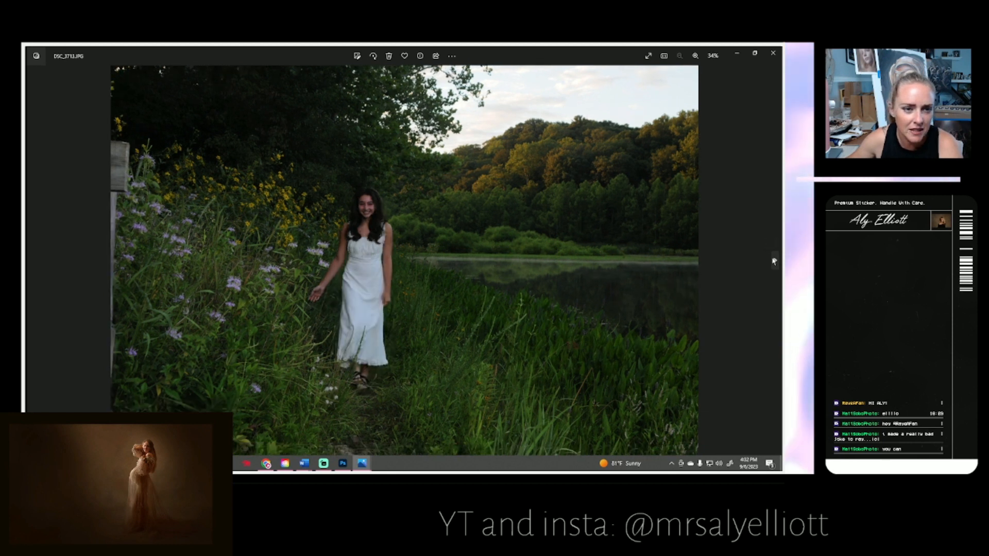
click(34, 262)
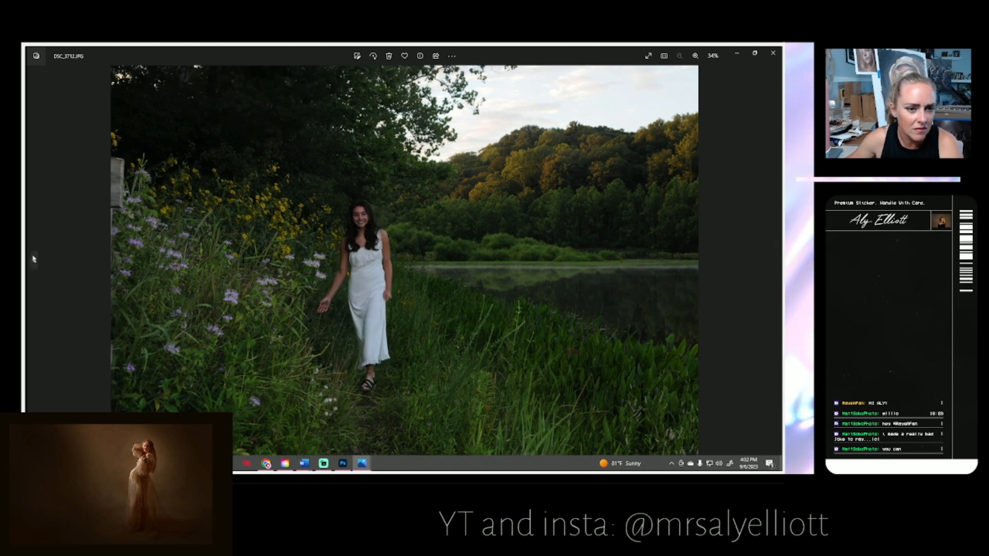
click(774, 261)
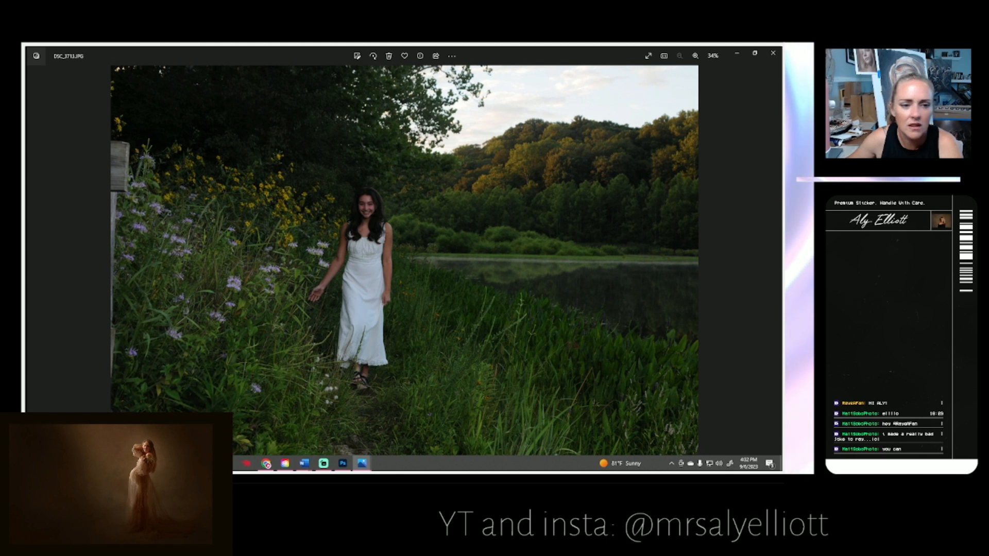
key(alt+Tab)
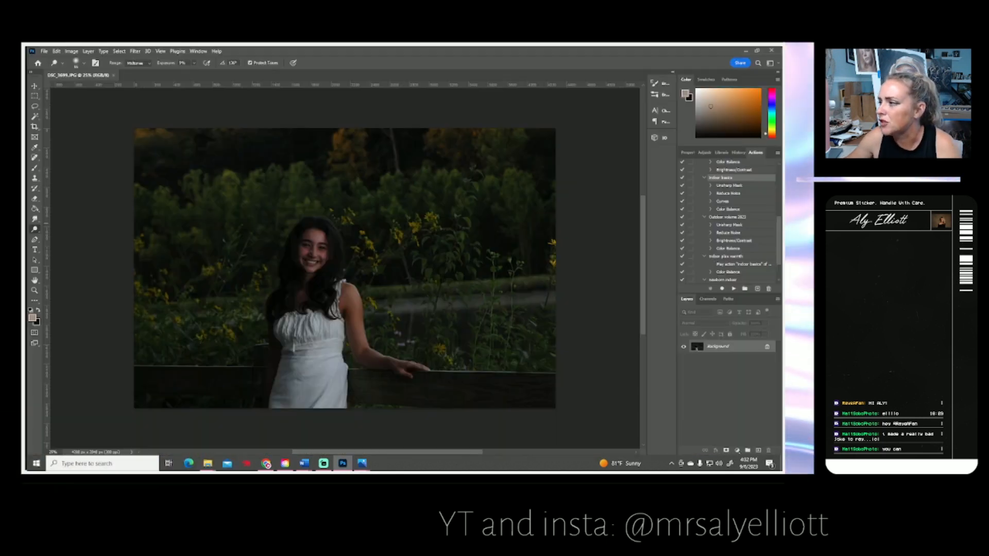
Look through the path photos from DSC_3713.JPG to DSC_3718.JPG in the Photos viewer, compare the last two, and return to Photoshop.
mouse_move(362, 463)
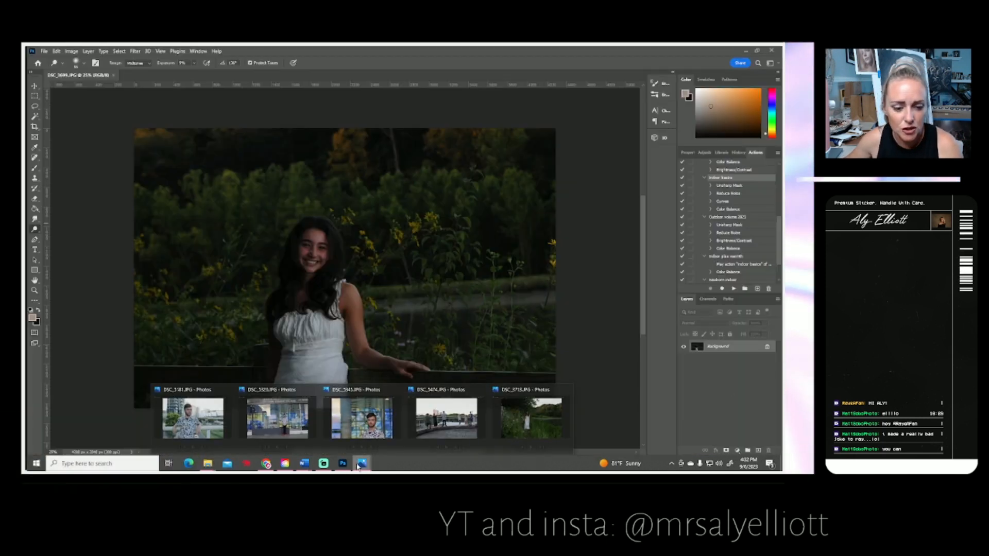
click(526, 426)
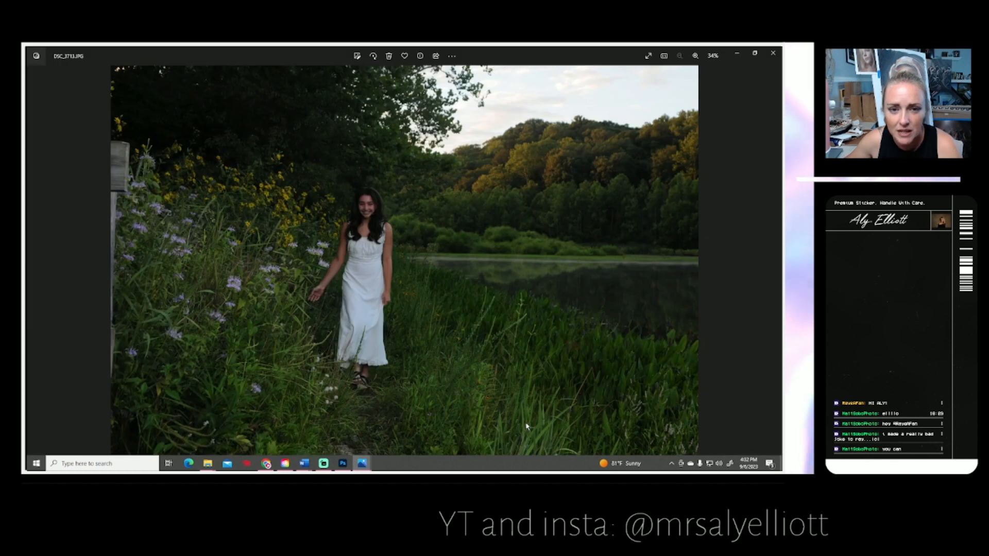
click(774, 264)
click(775, 262)
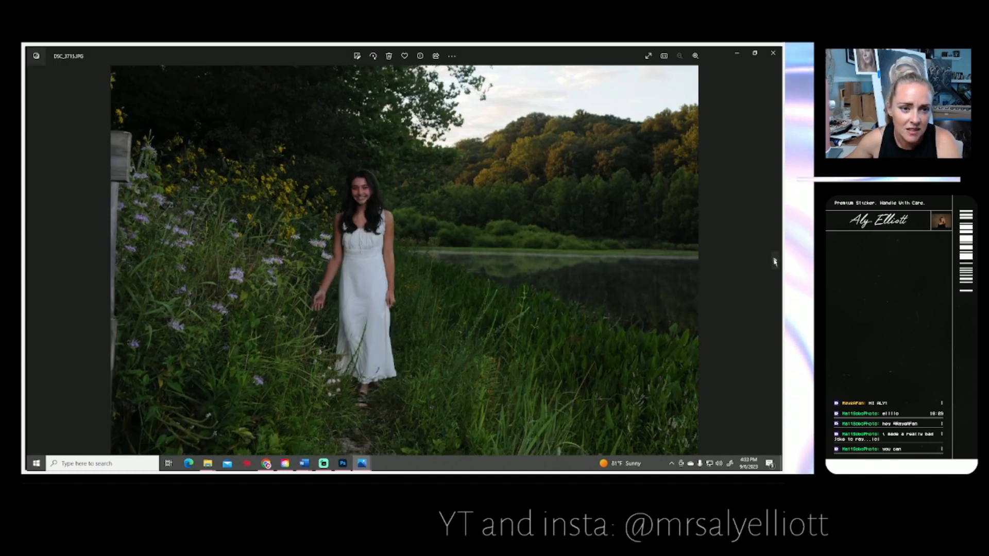
click(774, 262)
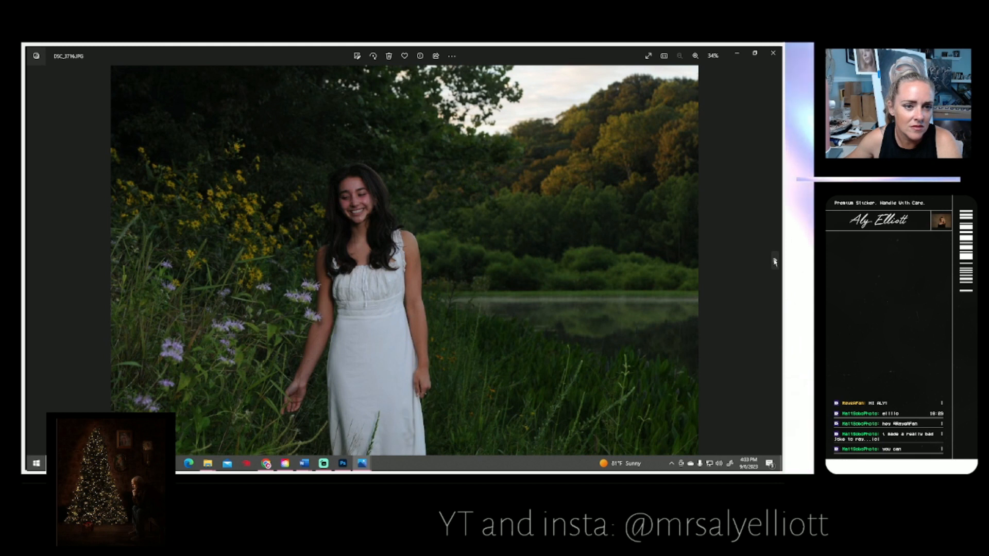
click(774, 262)
click(775, 261)
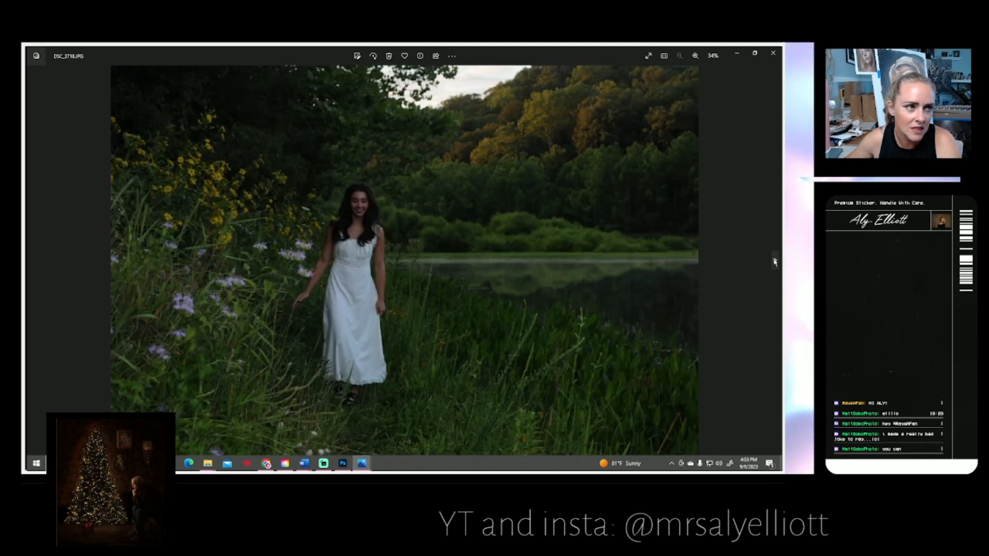
click(34, 259)
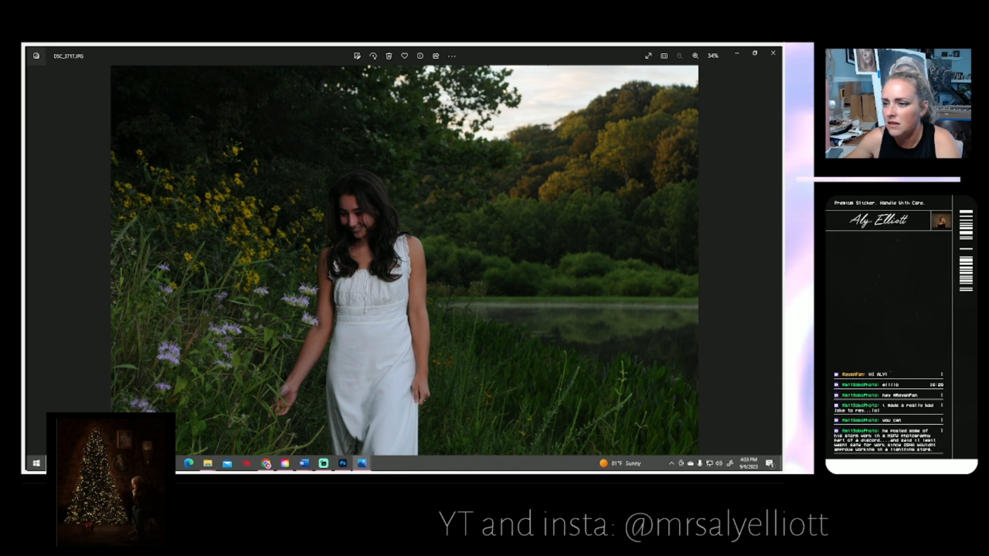
click(772, 261)
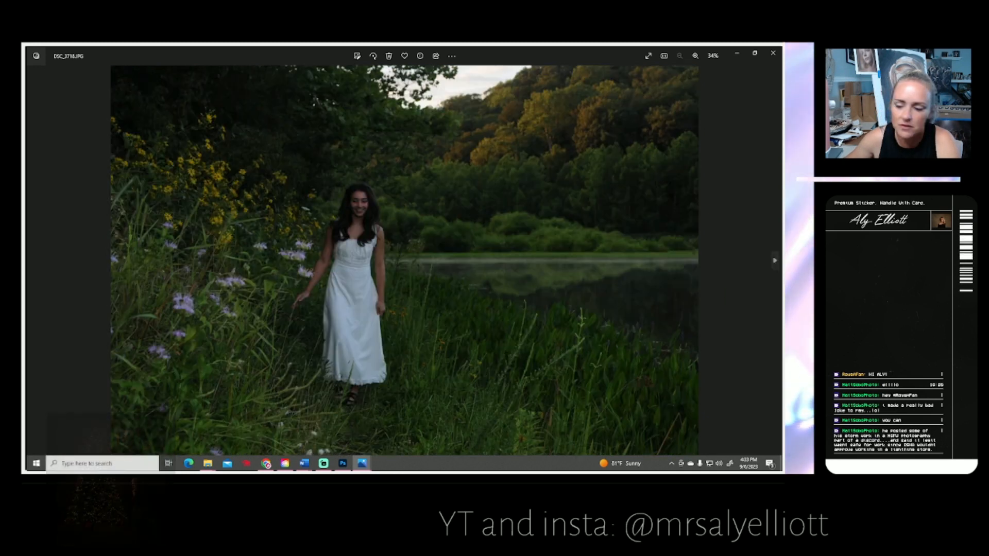
click(737, 53)
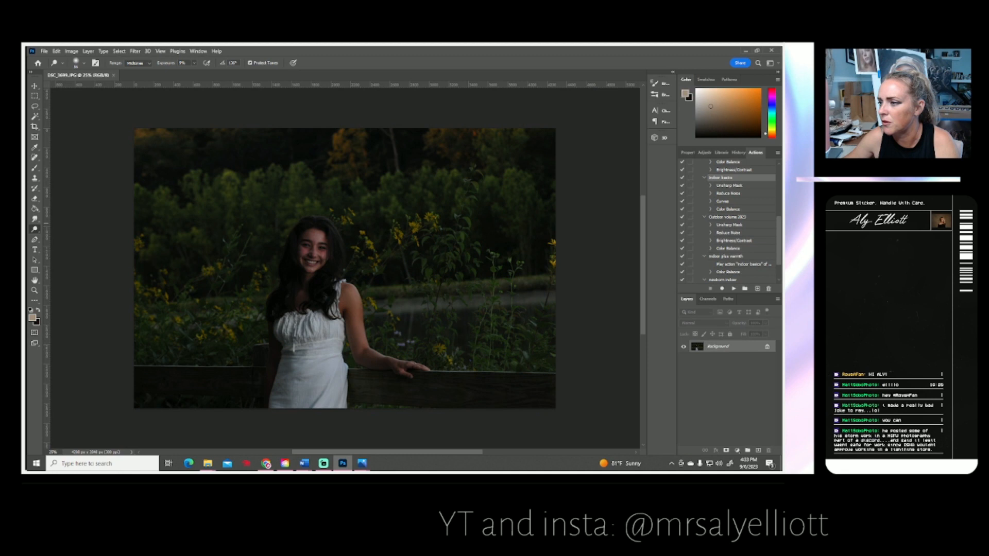
Look through the following path portraits up to DSC_3722.JPG in the Photos viewer, and return to Photoshop.
mouse_move(363, 463)
click(530, 417)
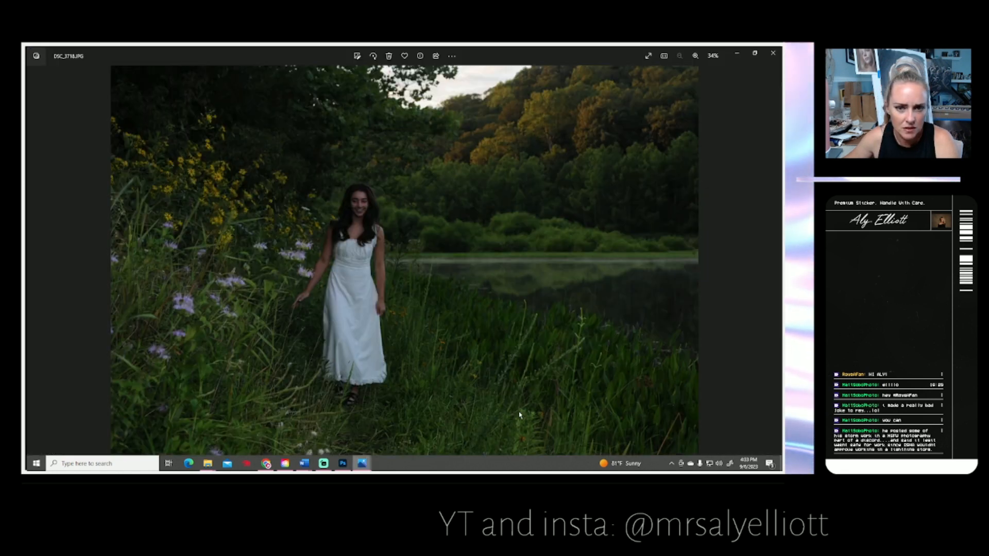
click(775, 262)
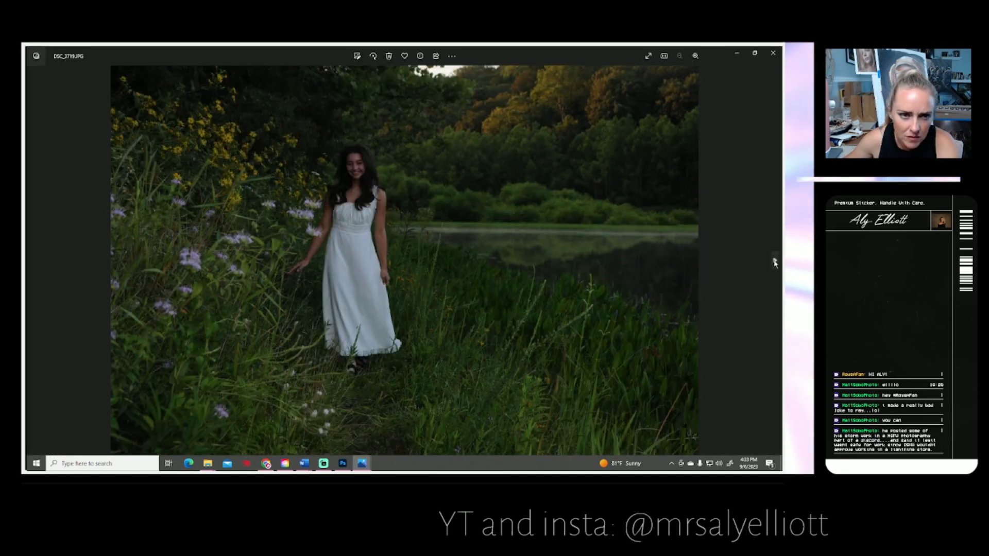
click(776, 261)
click(776, 262)
click(776, 261)
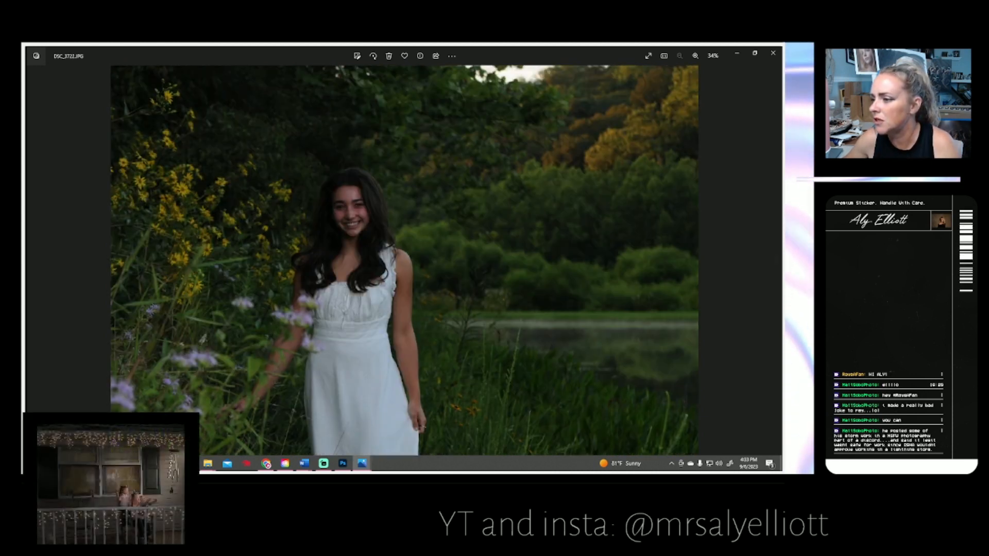
click(739, 53)
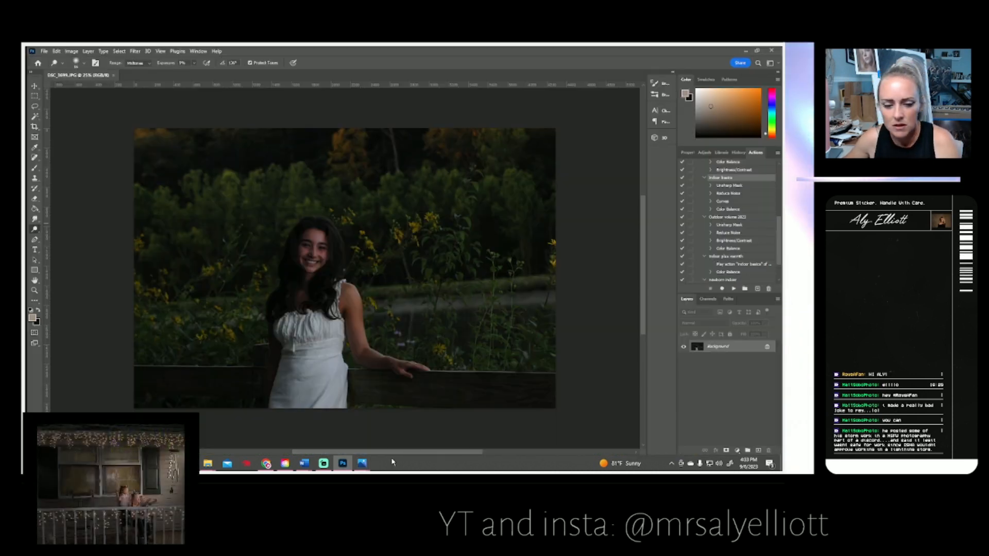
Compare DSC_3722.JPG with the similar half-length portraits DSC_3723.JPG and DSC_3724.JPG in the Photos viewer.
click(363, 464)
click(531, 416)
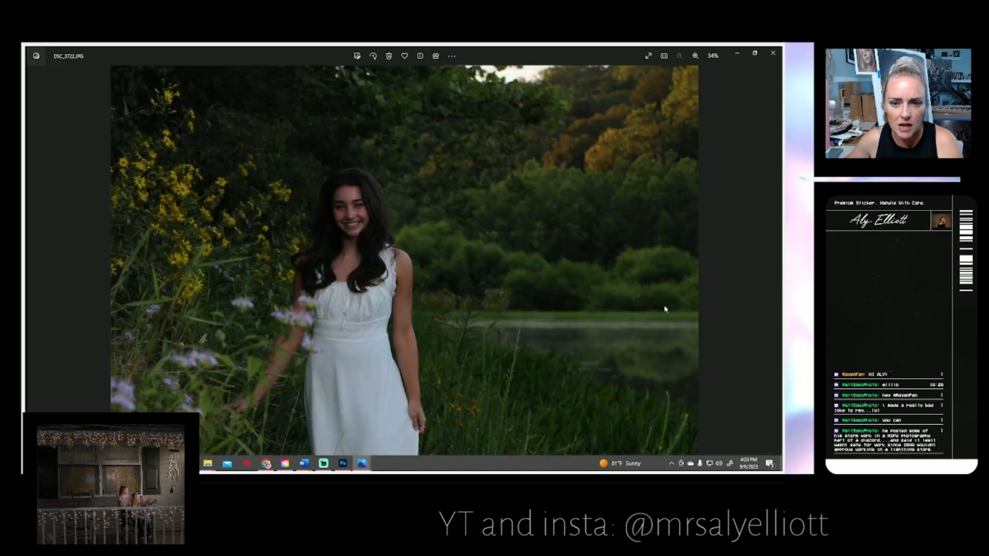
click(775, 262)
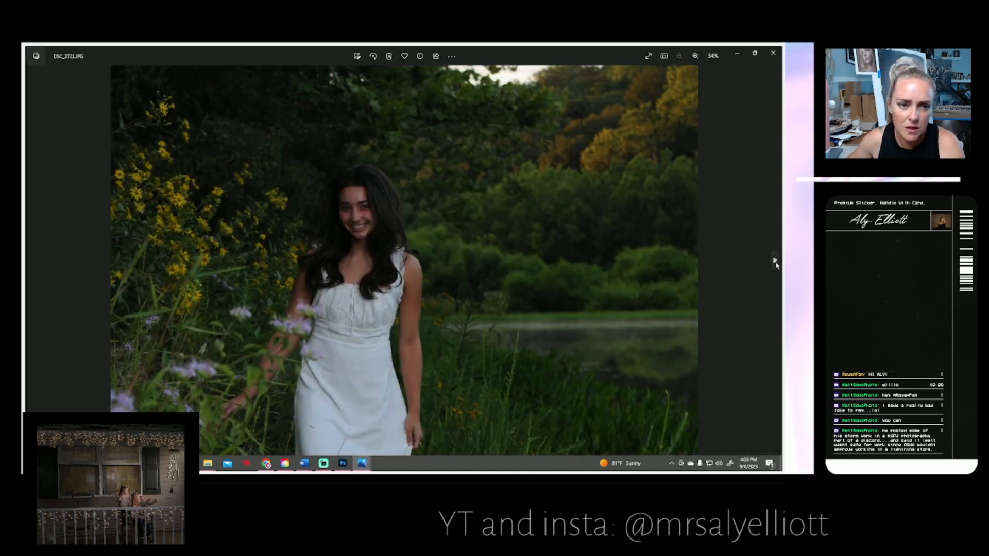
click(776, 263)
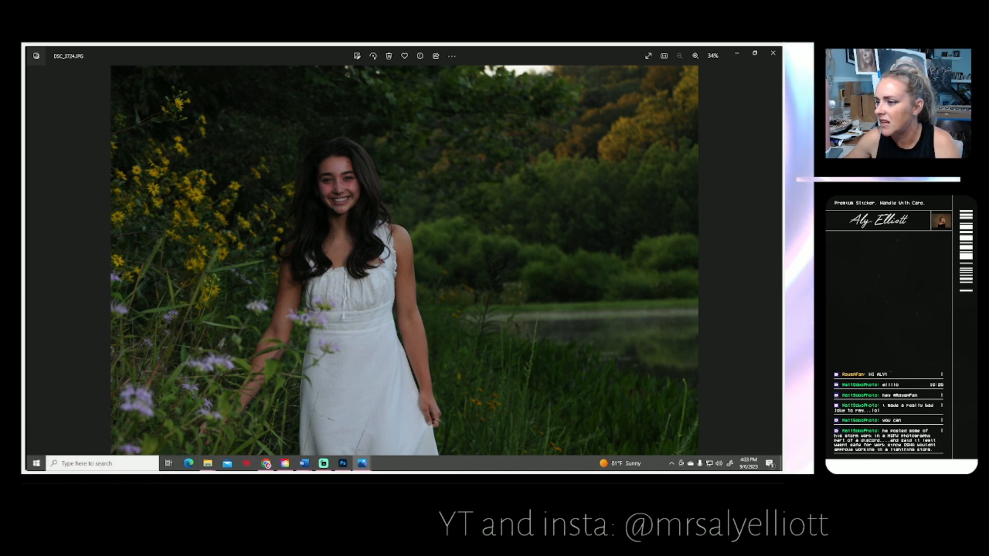
Open DSC_3708, DSC_3713, DSC_3715, DSC_3722 and DSC_3724 in Photoshop and look through the open portraits back to DSC_3699.JPG.
key(alt+Tab)
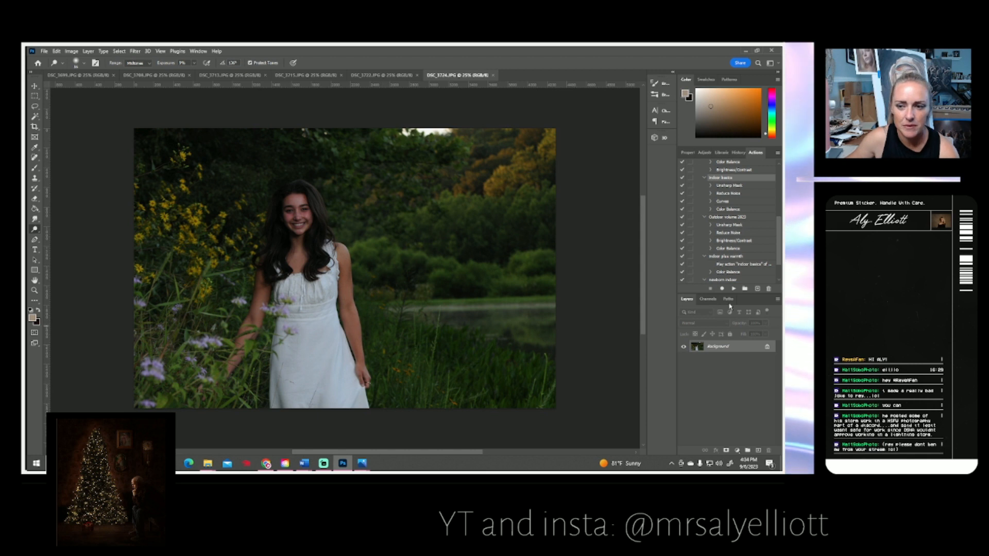
click(382, 76)
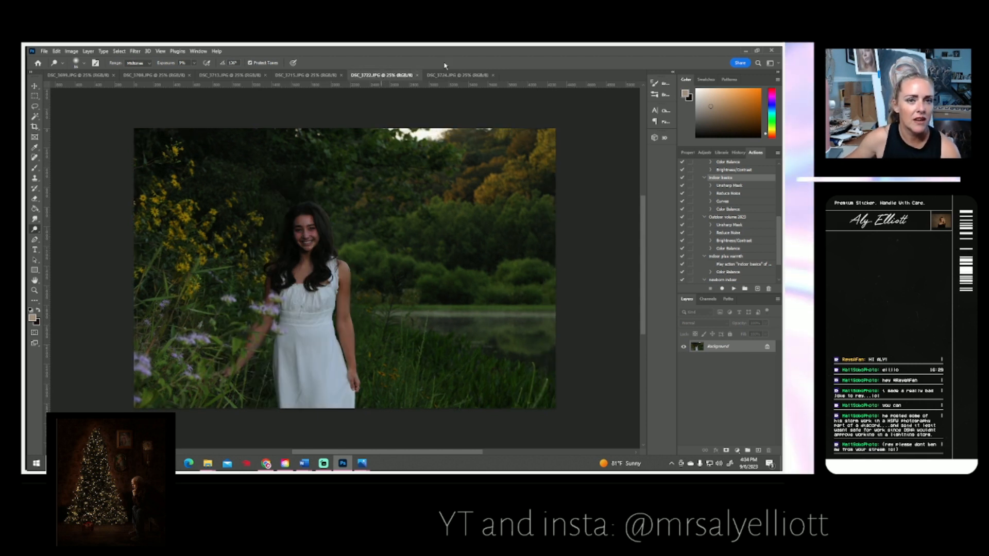
click(461, 75)
click(318, 77)
click(235, 76)
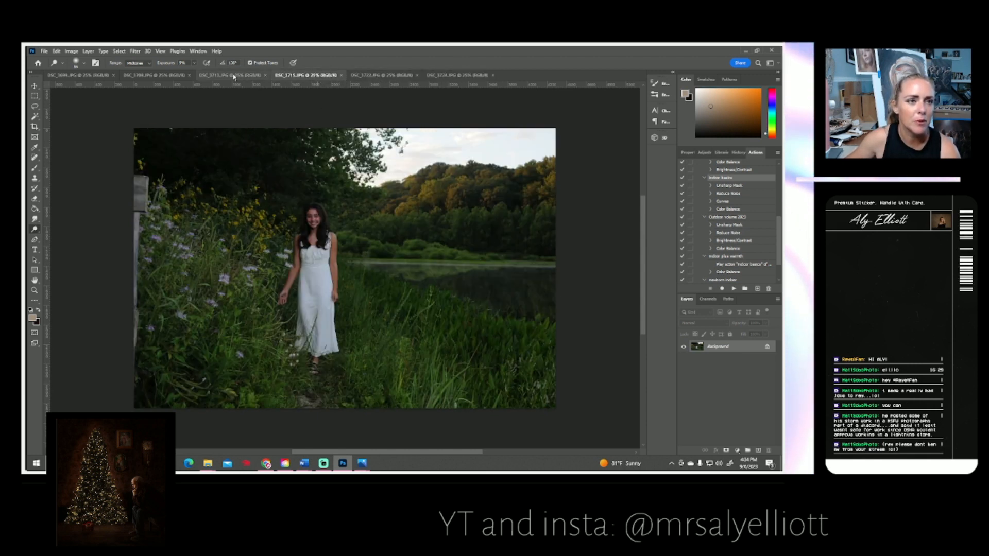
click(159, 77)
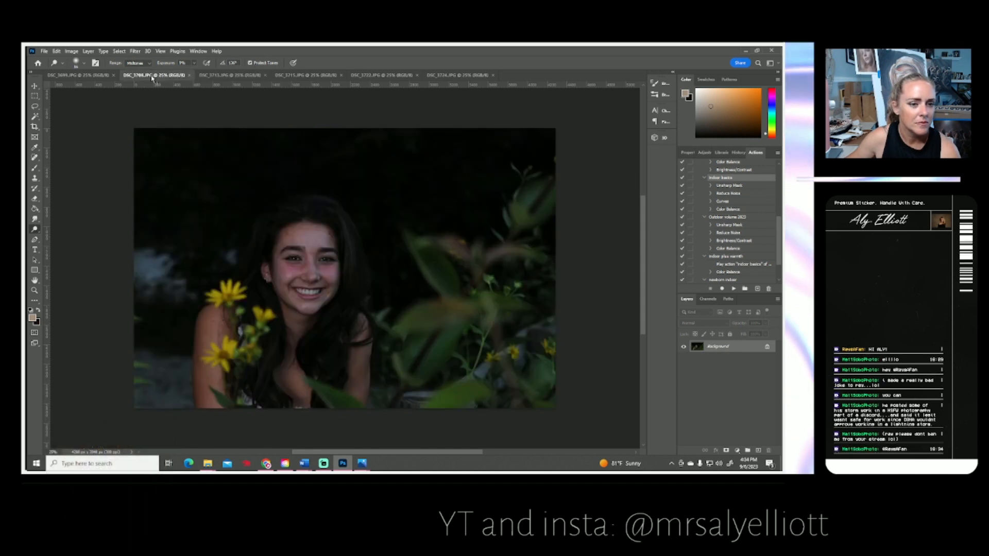
click(104, 78)
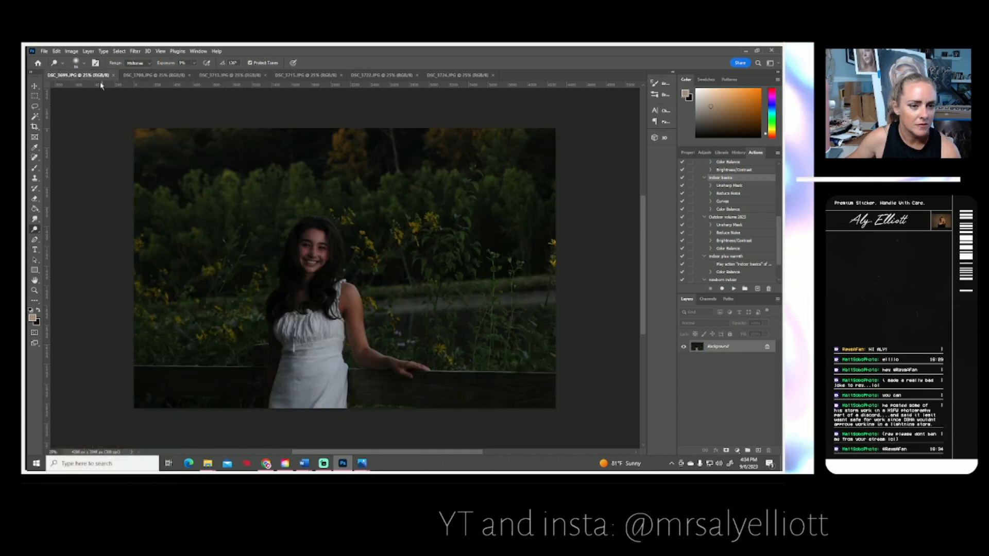
Run the Indoor basics action on the fence portrait DSC_3699.JPG and brighten it slightly with a Curves adjustment.
click(735, 289)
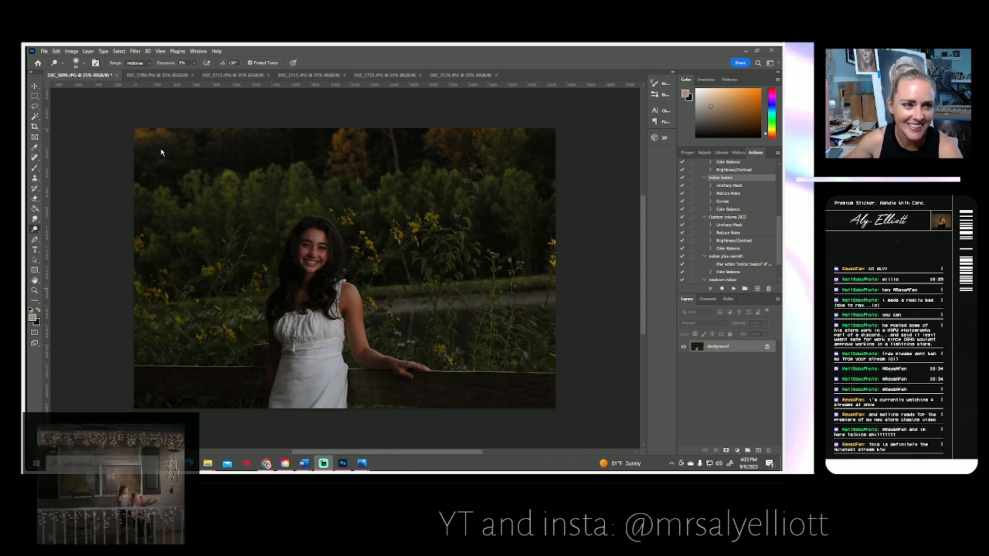
click(72, 51)
mouse_move(78, 71)
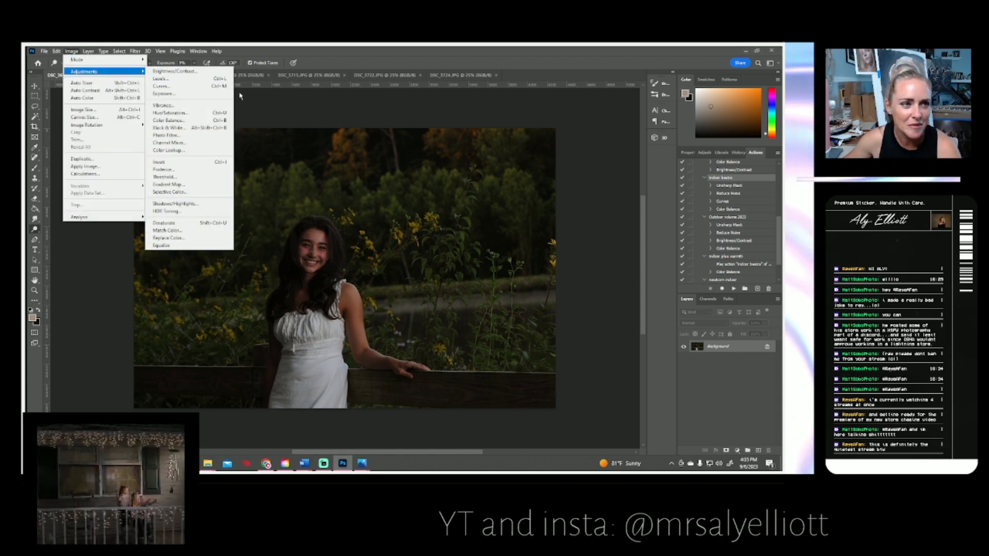
click(191, 91)
drag(573, 211, 573, 202)
click(755, 114)
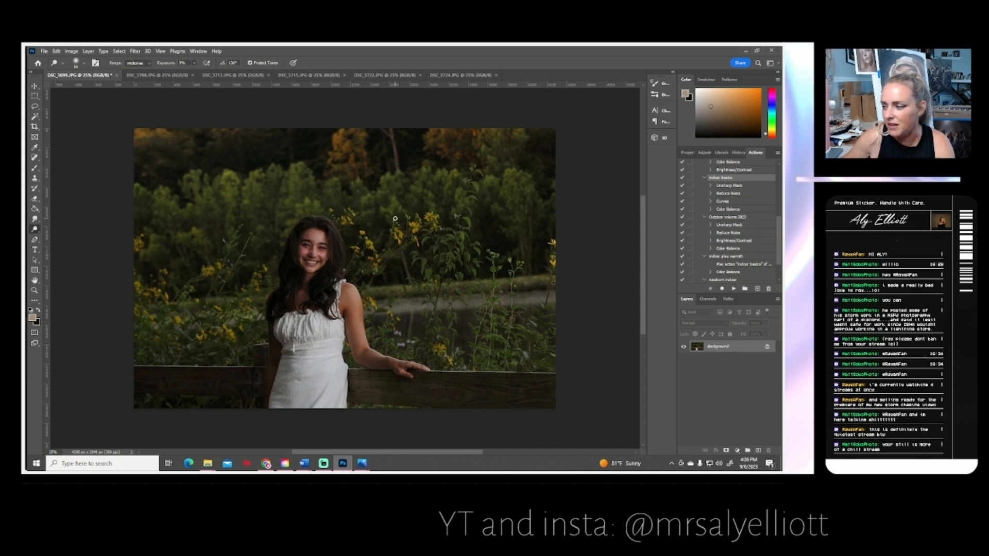
Save the edited fence portrait as the JPEG DSC_3699.jpg and close it.
scroll(274, 247, down, 1)
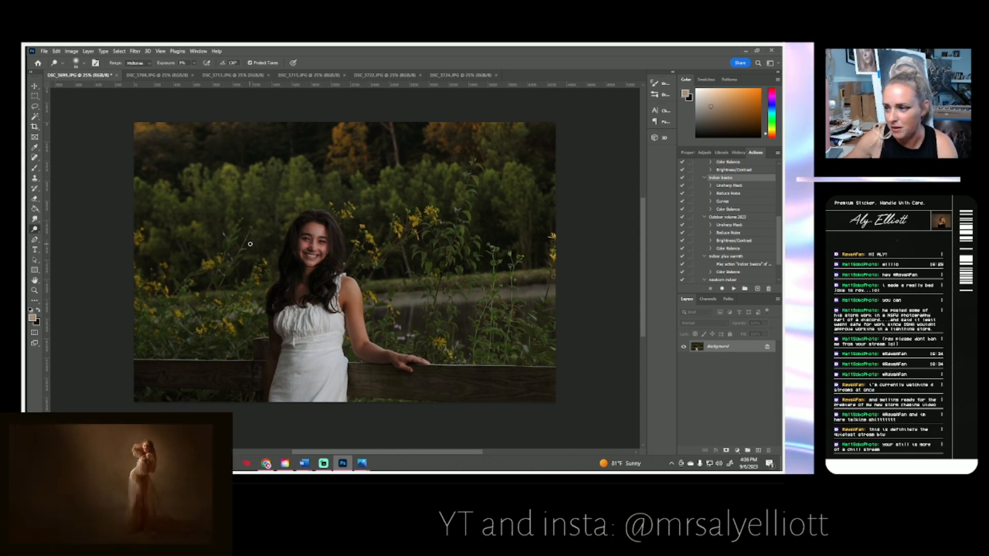
scroll(250, 243, up, 2)
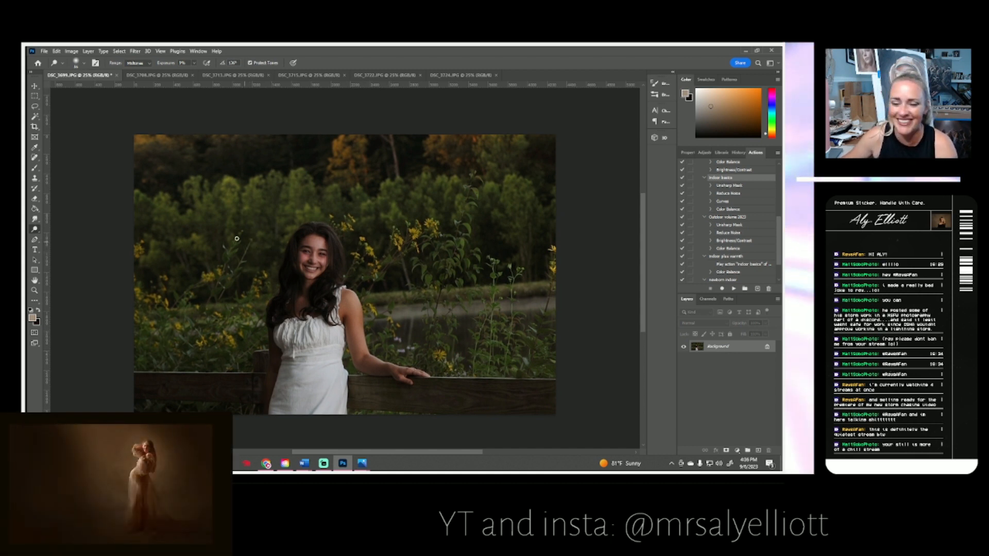
click(41, 52)
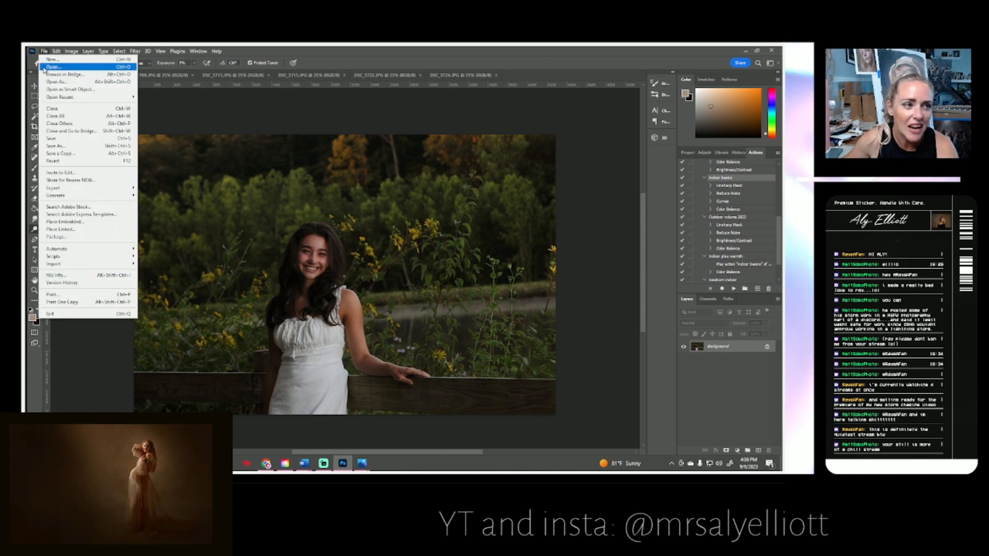
click(54, 147)
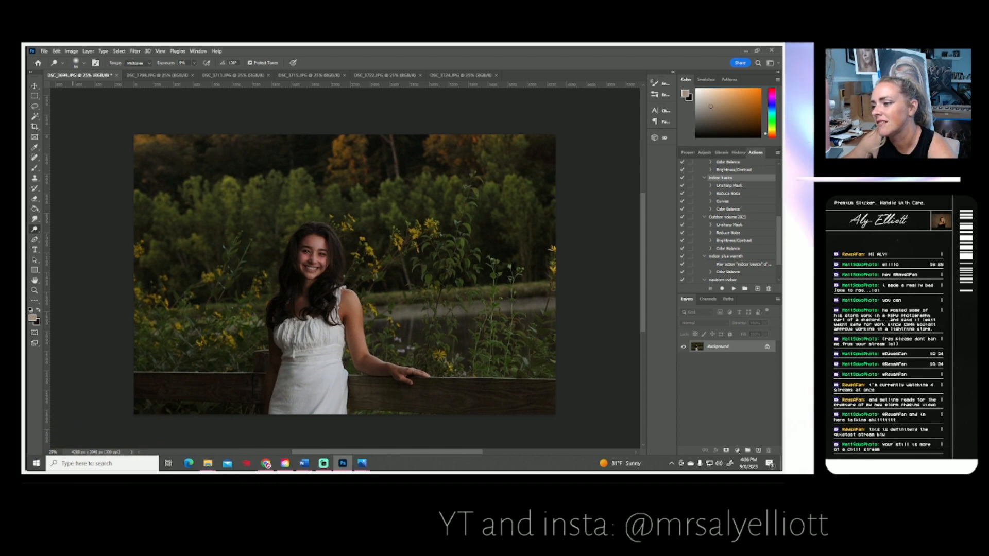
key(Return)
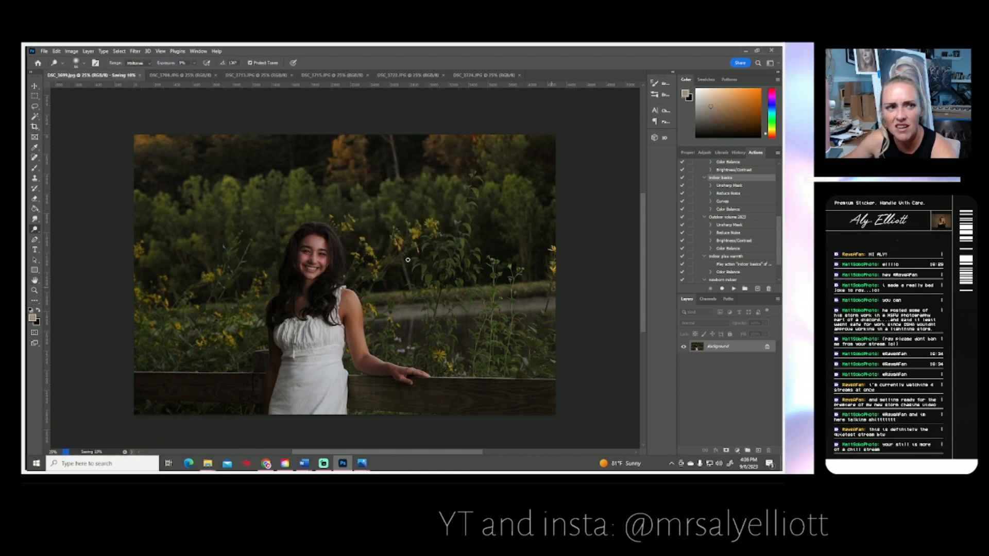
click(112, 75)
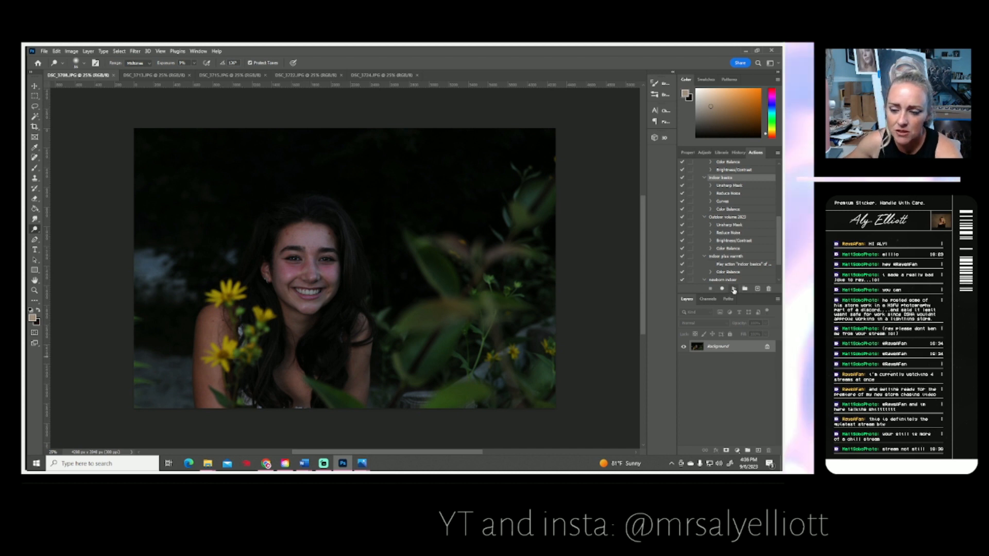
Run the Indoor basics action on the yellow-flower portrait DSC_3708.JPG.
click(733, 288)
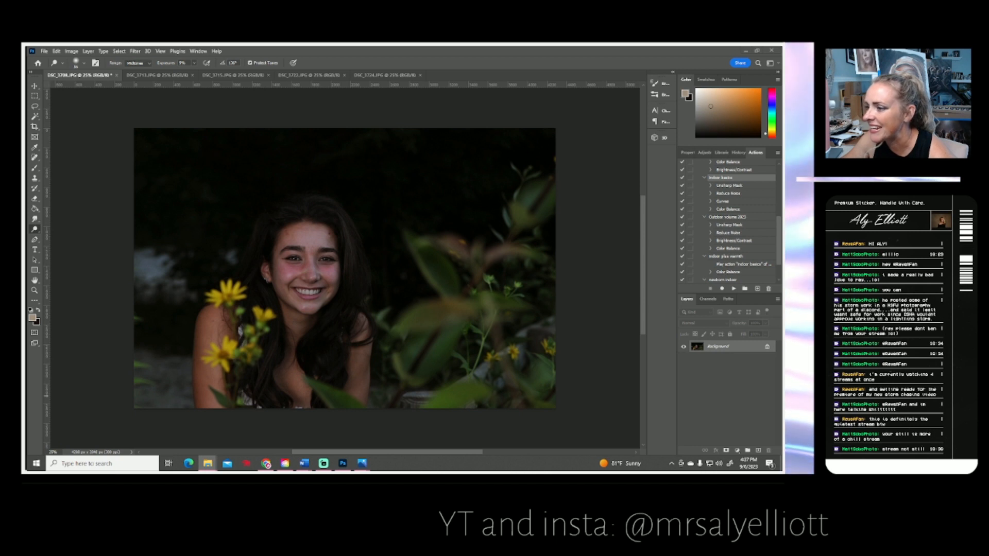
Switch to the Photos viewer and look through the travel photos from the harbour sunrise views to the yellow flower display.
key(alt+Tab)
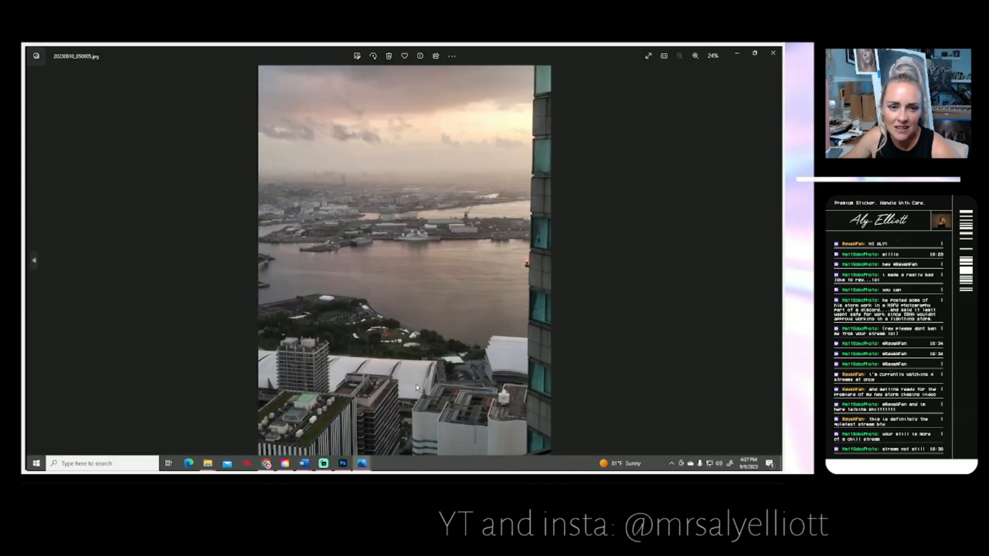
click(775, 261)
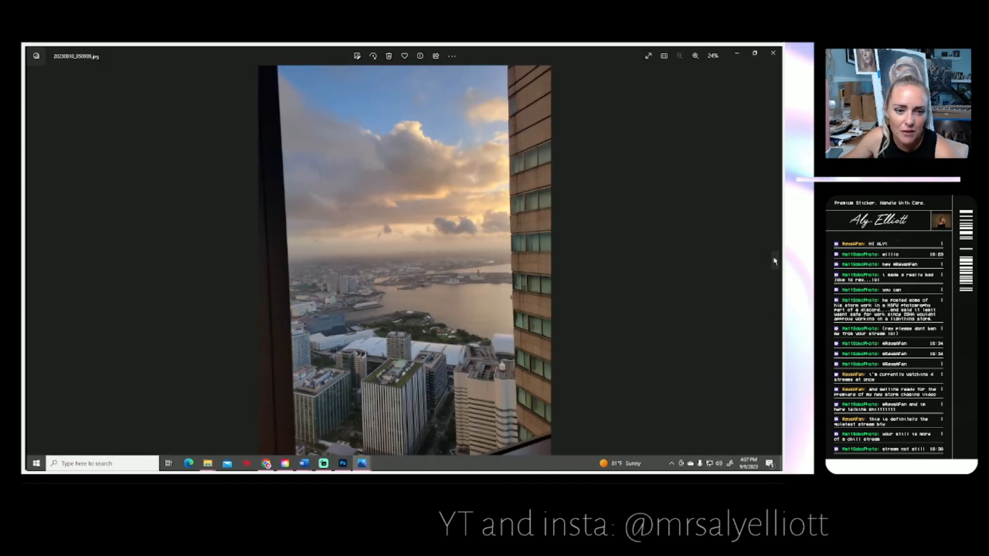
click(776, 262)
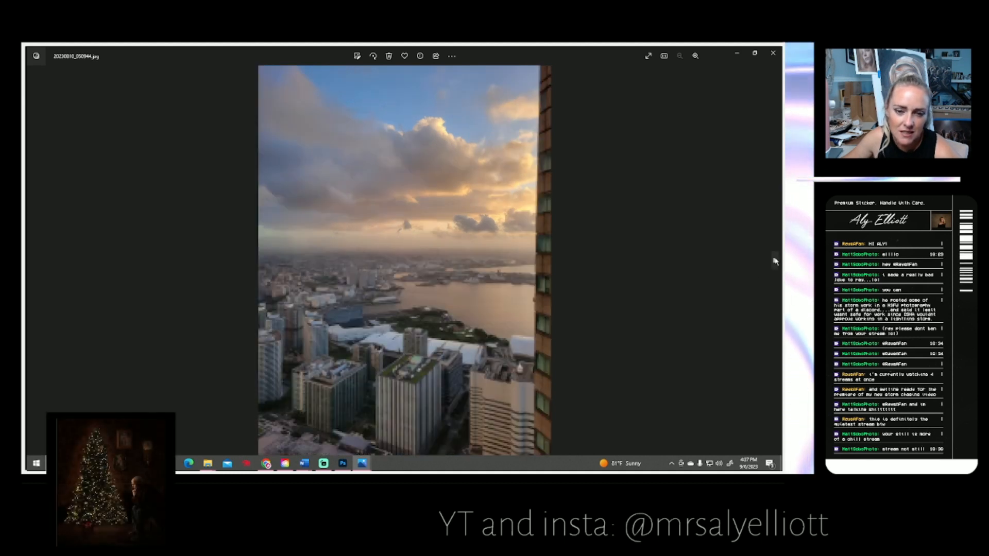
click(776, 261)
click(776, 261)
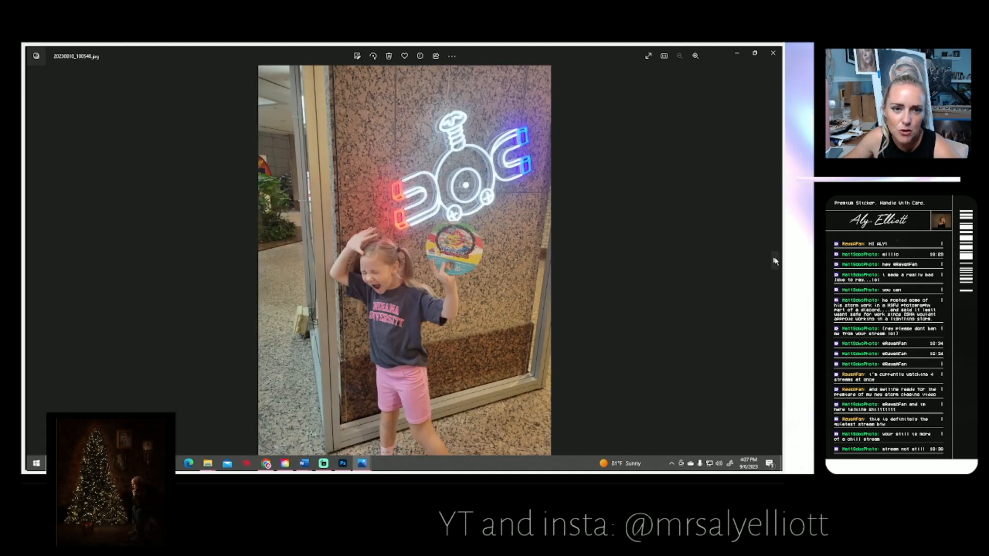
click(776, 262)
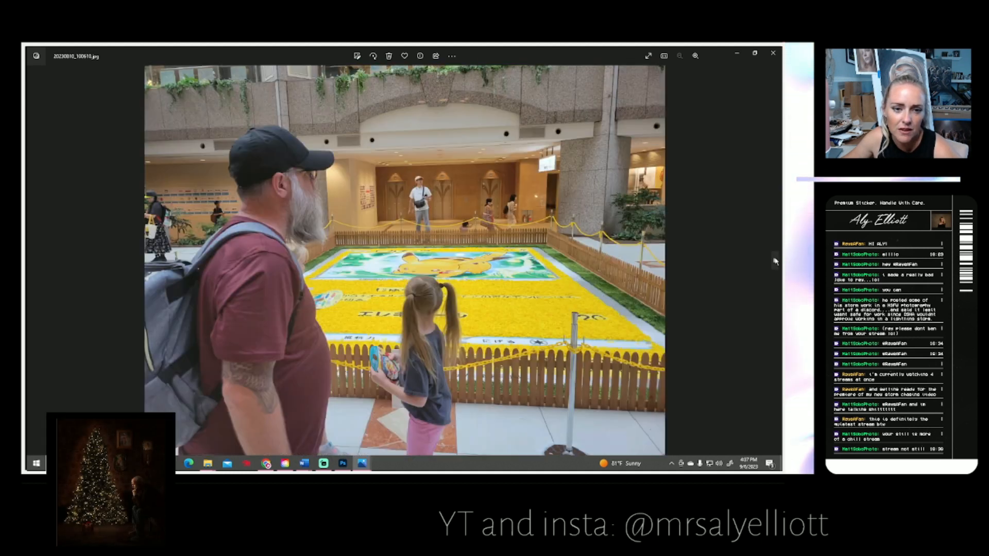
click(773, 54)
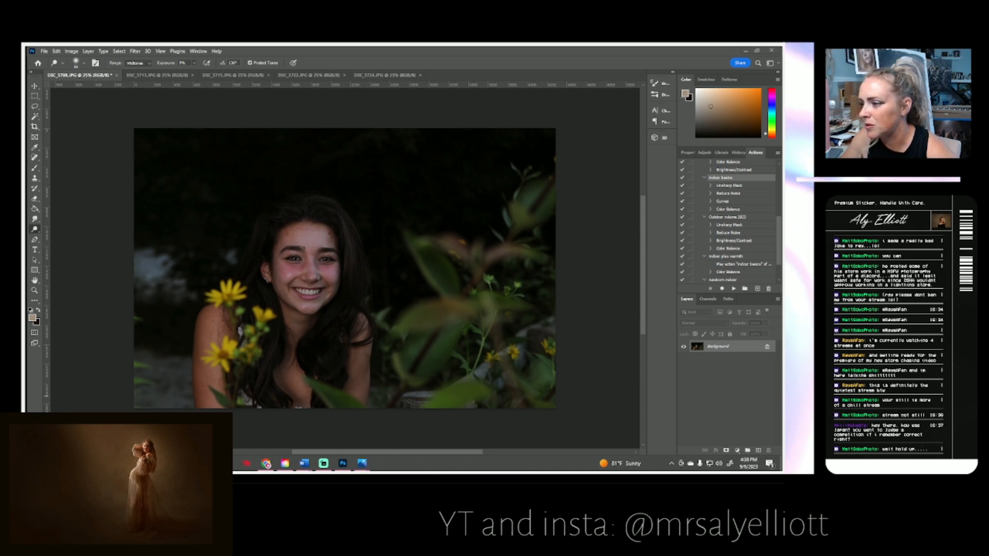
View the airplane-window sunset, high-rise city views and window-seat portrait in the Photos viewer, and return to Photoshop.
key(alt+Tab)
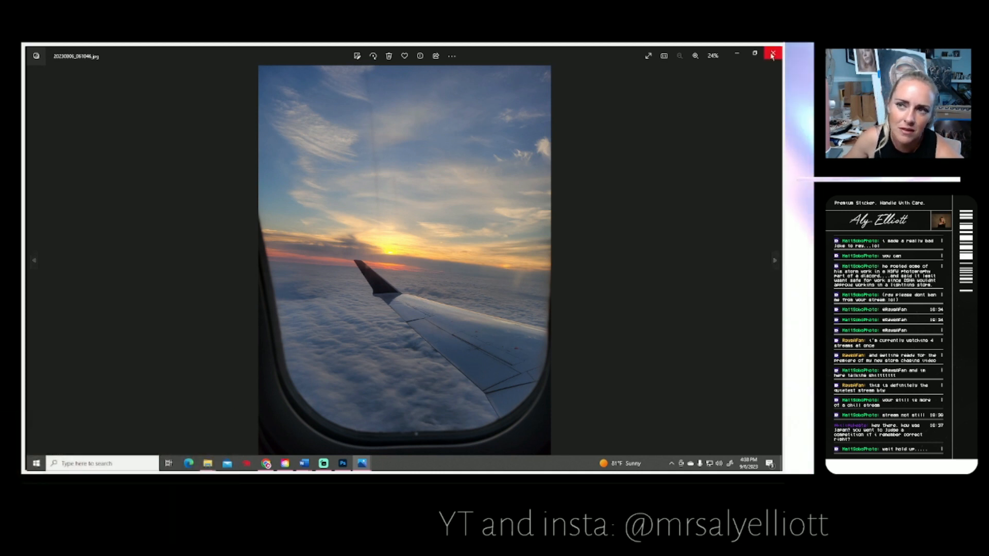
key(alt+Tab)
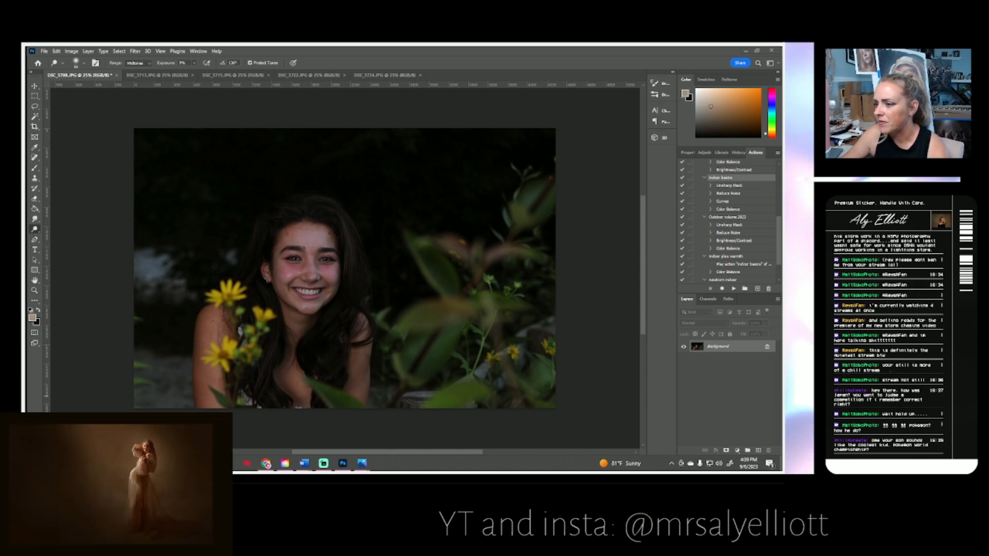
key(alt+Tab)
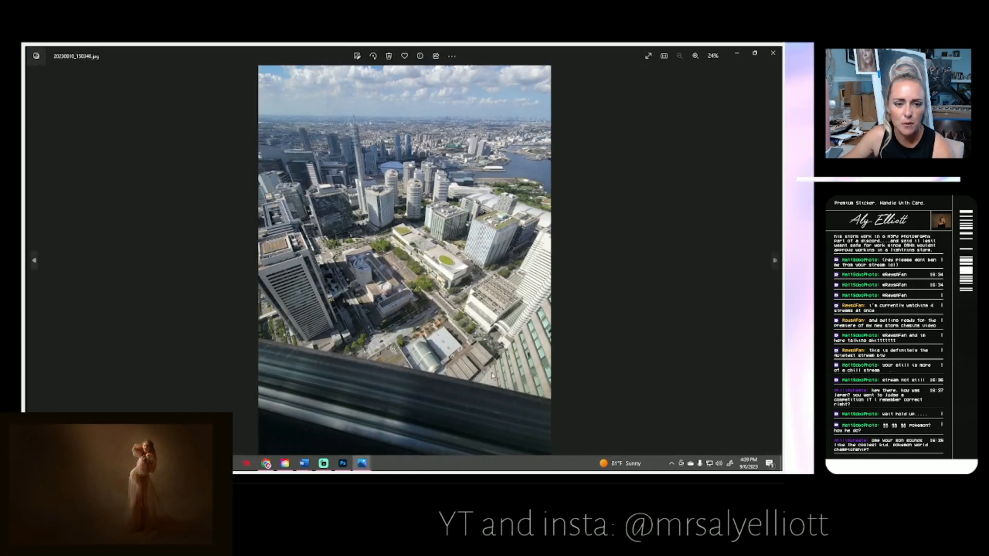
click(775, 262)
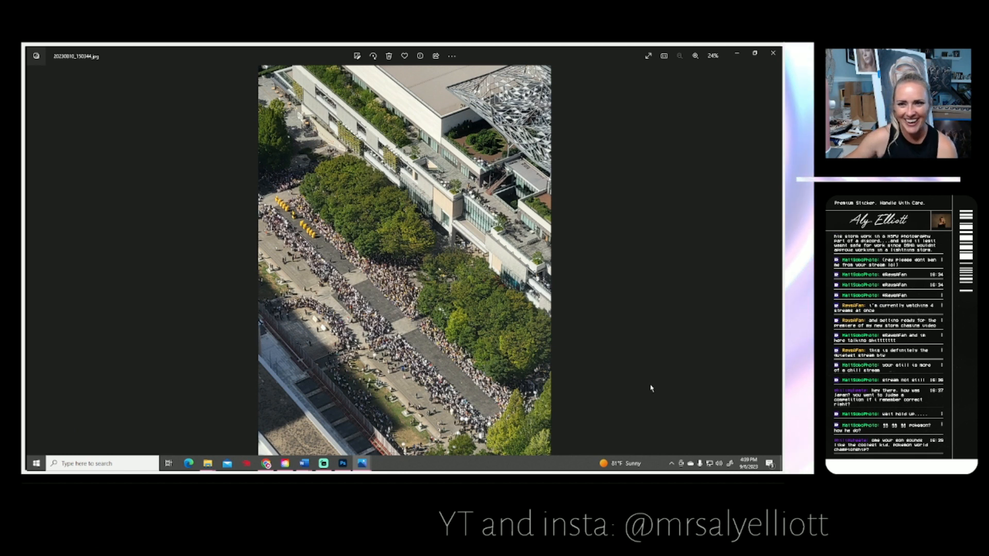
click(773, 55)
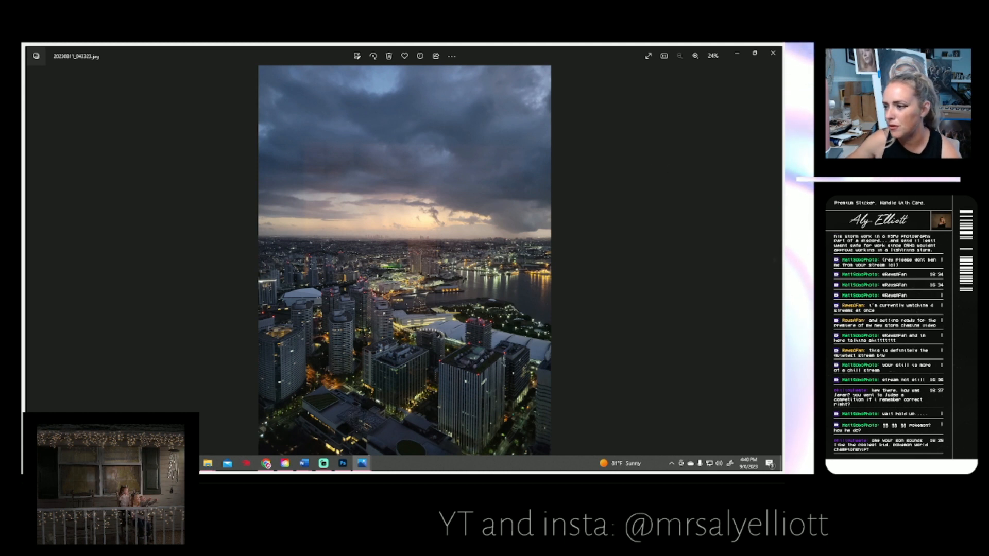
click(772, 54)
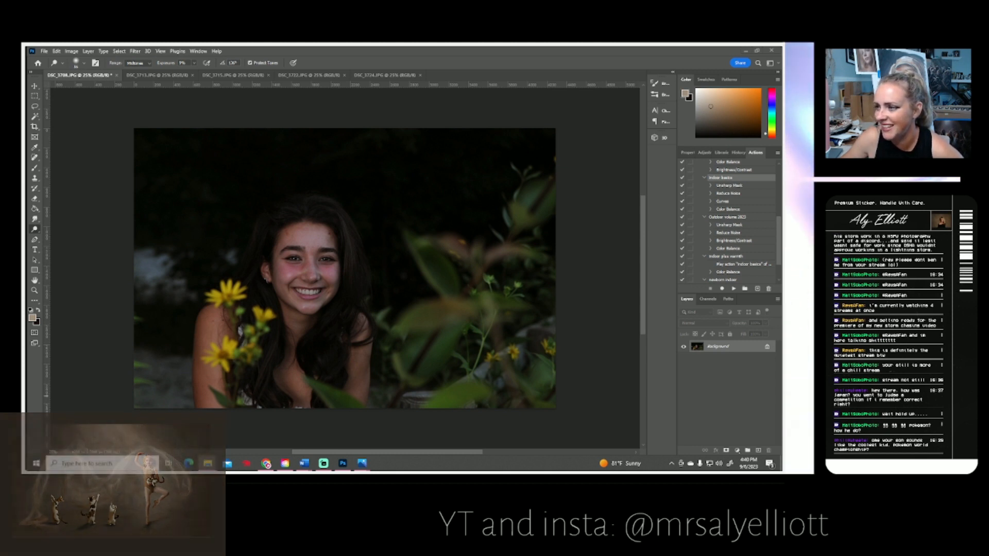
key(alt+Tab)
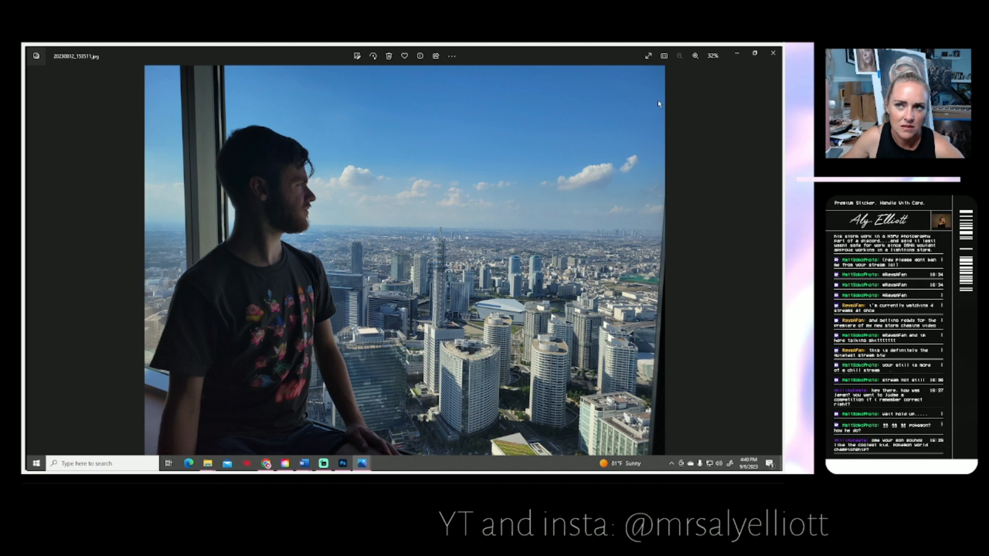
click(773, 54)
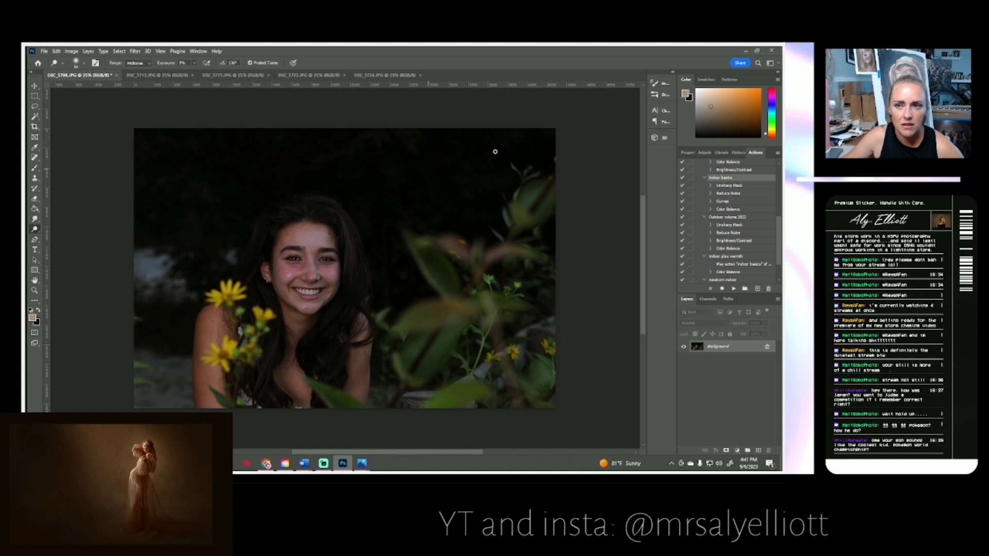
click(740, 153)
click(755, 154)
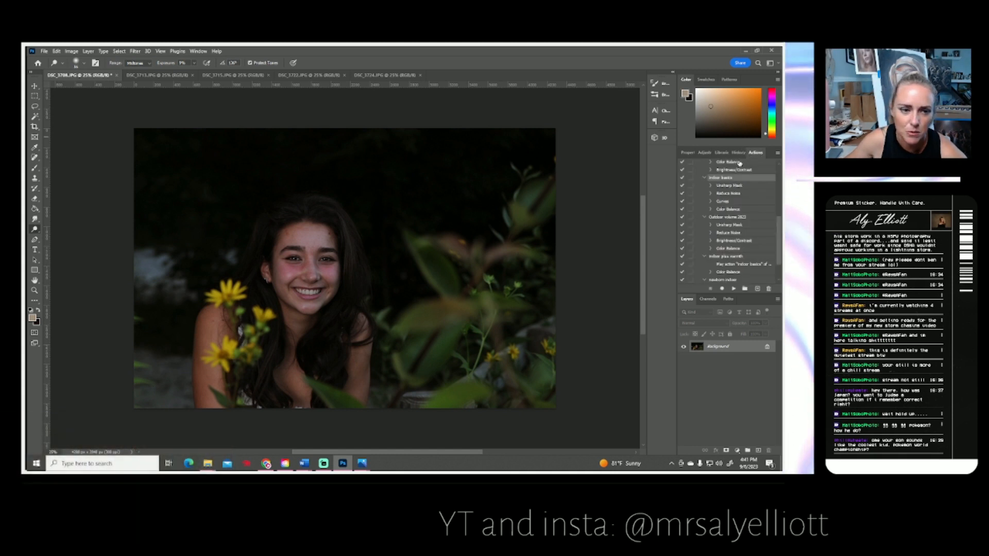
click(34, 291)
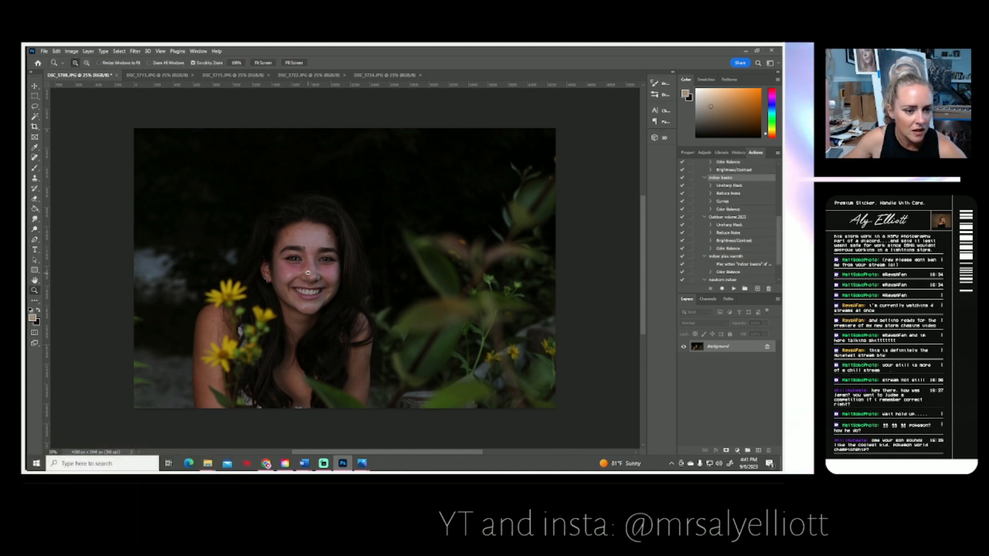
click(34, 232)
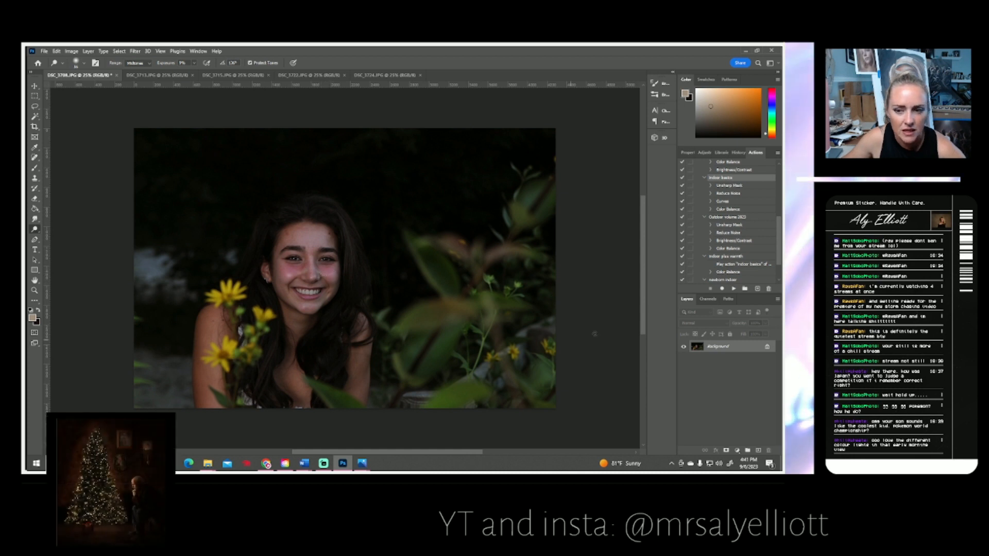
Warm the yellow-flower portrait with a midtone Color Balance adjustment of +17 towards red and -11 towards yellow.
click(79, 52)
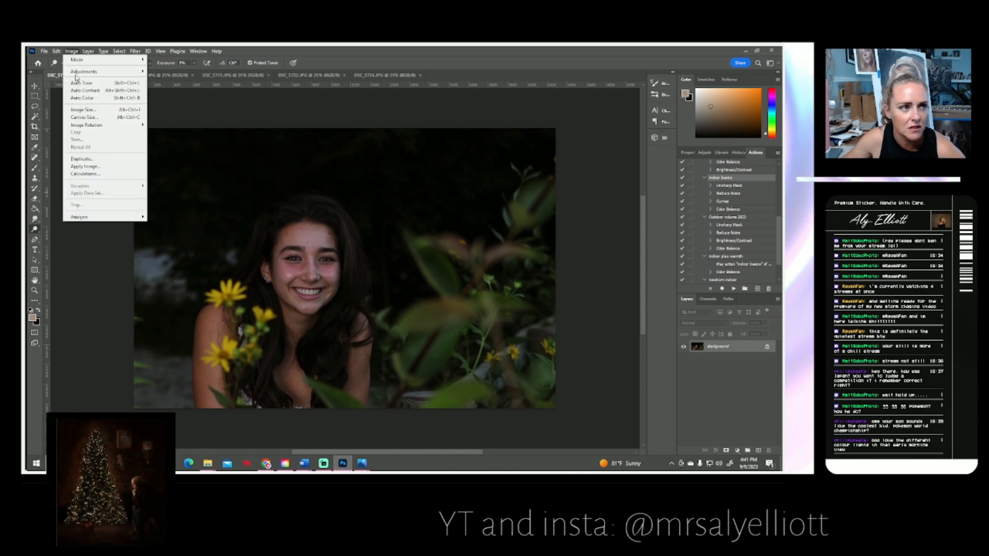
mouse_move(103, 72)
click(179, 121)
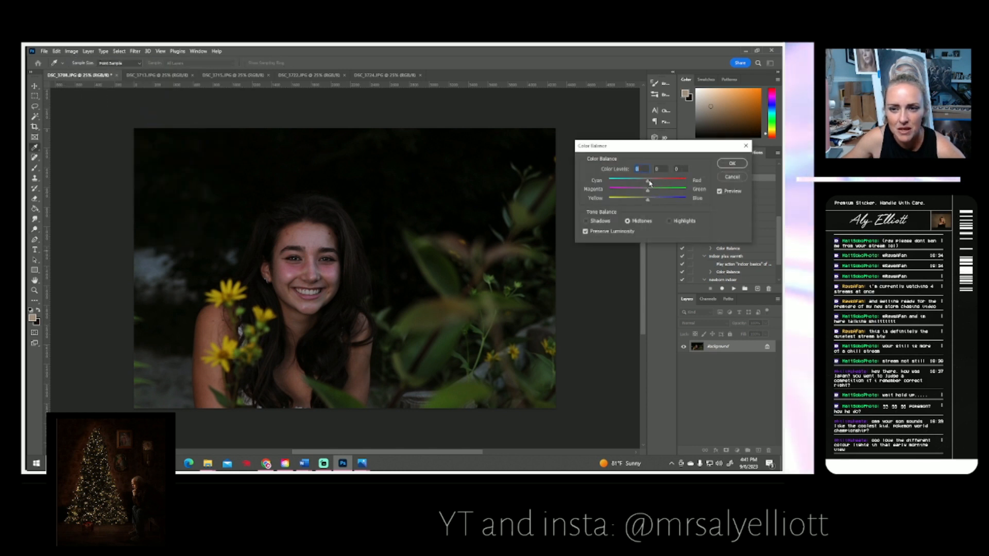
drag(653, 183, 646, 204)
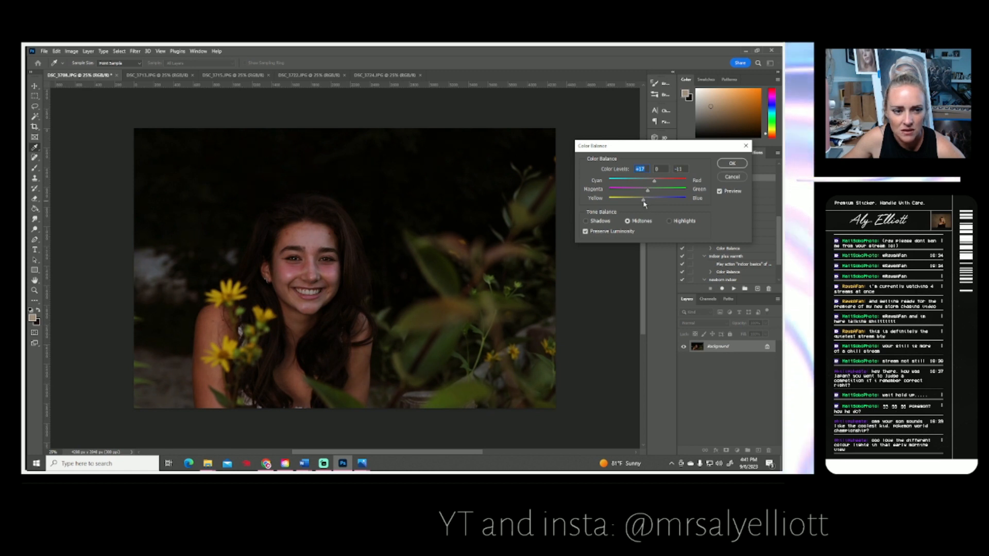
click(732, 164)
Duplicate the Background layer of the yellow-flower portrait under the name Background copy.
right_click(708, 347)
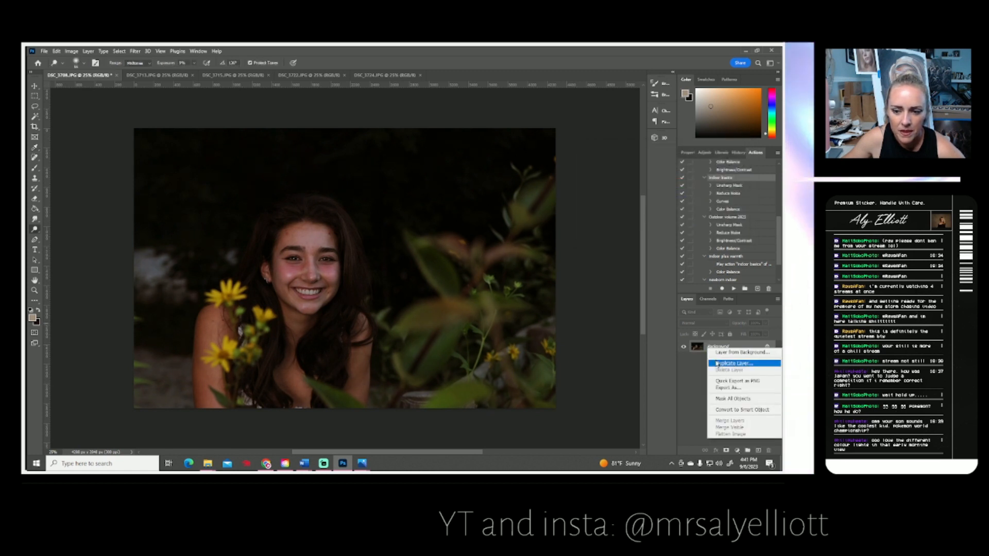
click(717, 364)
click(470, 162)
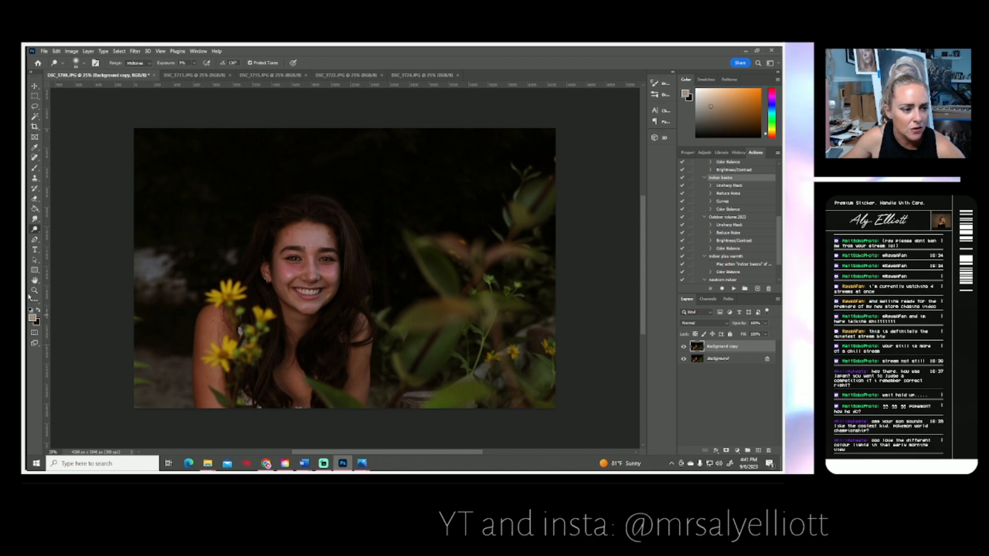
Remove blemishes on the forehead and between the eyebrows on the Background copy layer with the Spot Healing Brush.
click(31, 293)
click(332, 270)
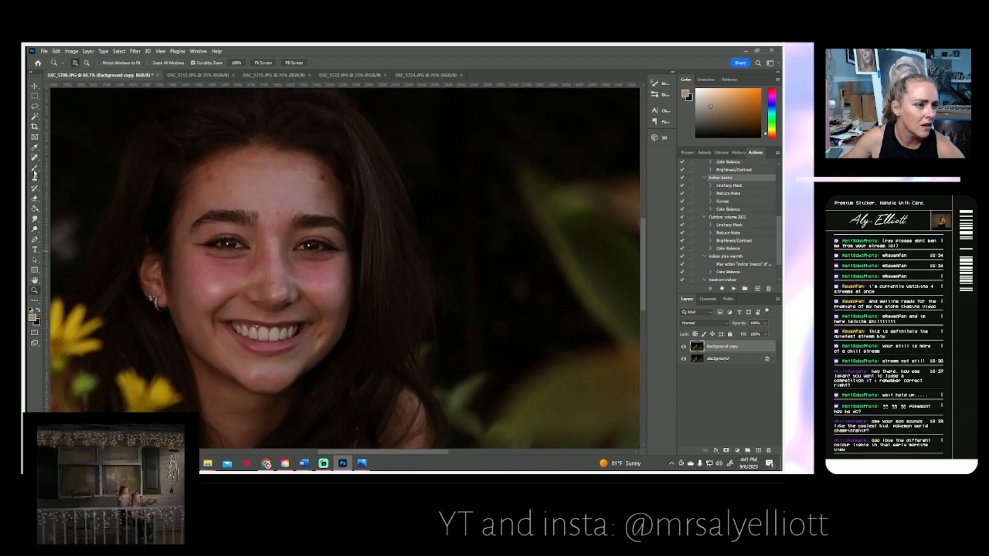
click(35, 157)
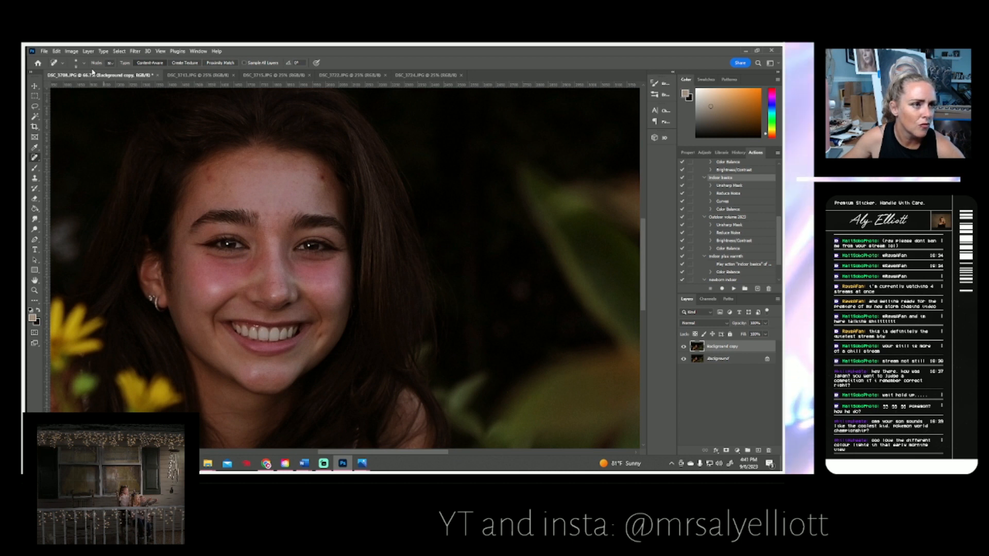
right_click(85, 94)
click(49, 84)
drag(208, 176, 211, 184)
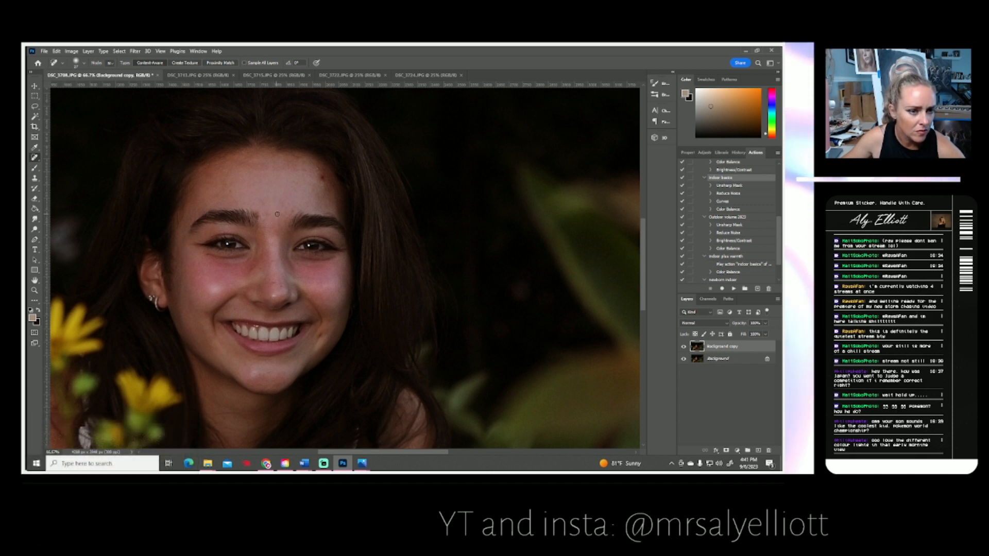
drag(272, 227, 266, 230)
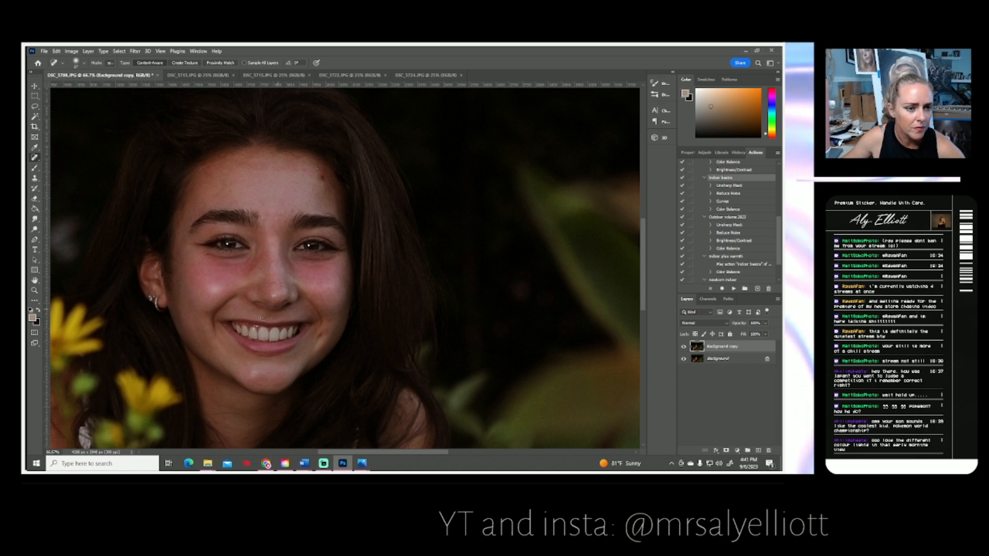
Touch up the forehead skin above the eyebrow with a soft Smudge tool brush.
click(34, 219)
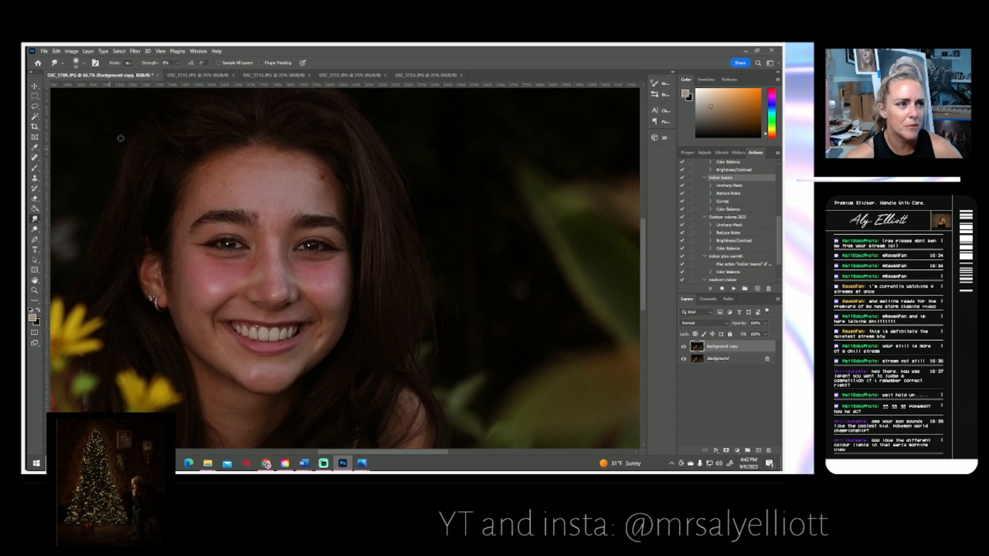
click(80, 64)
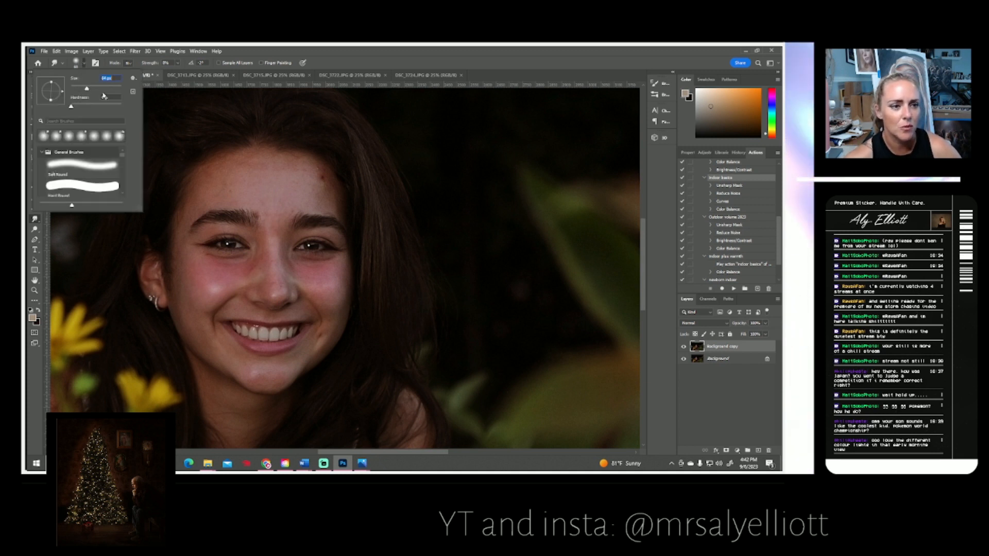
click(200, 206)
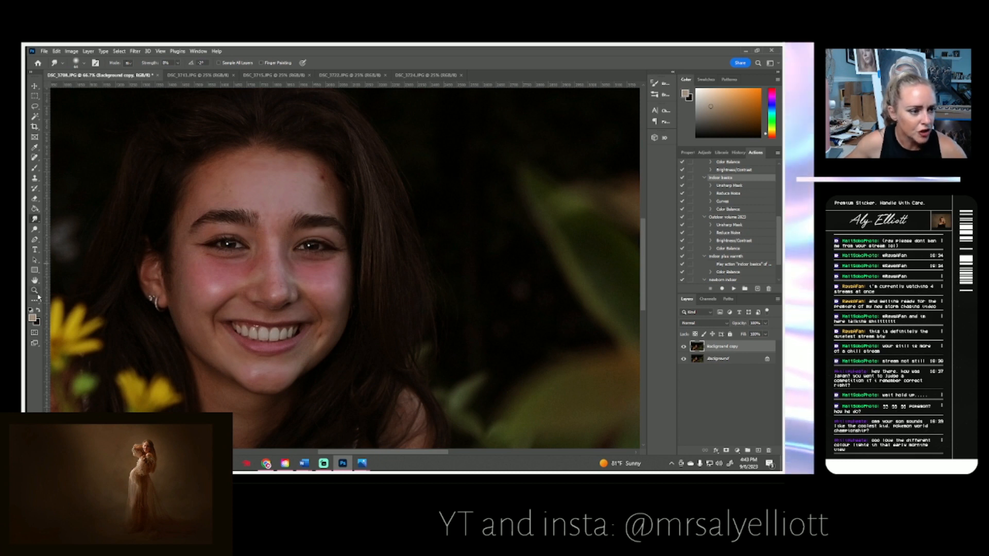
Fit the whole portrait in view and merge the Background copy layer down into the Background.
click(35, 290)
click(264, 63)
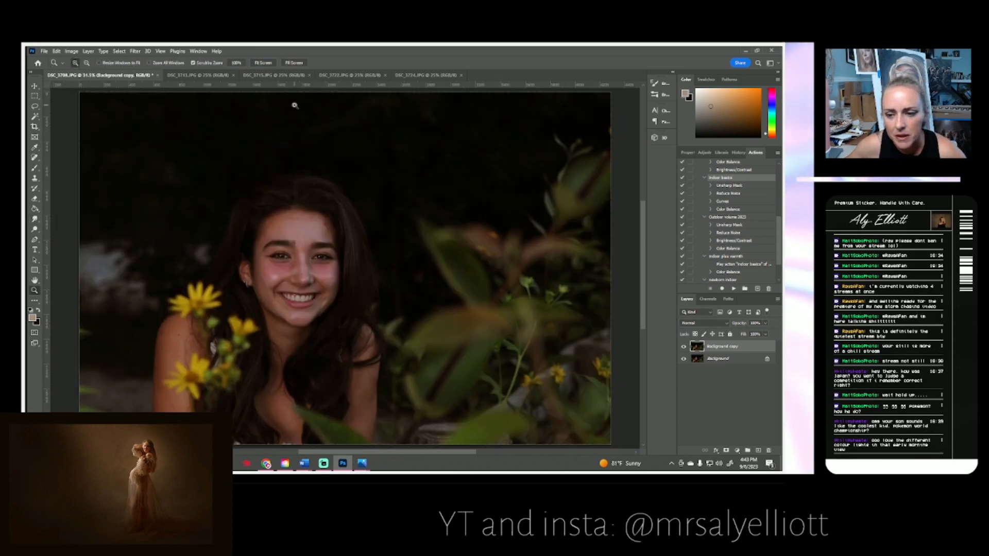
click(88, 51)
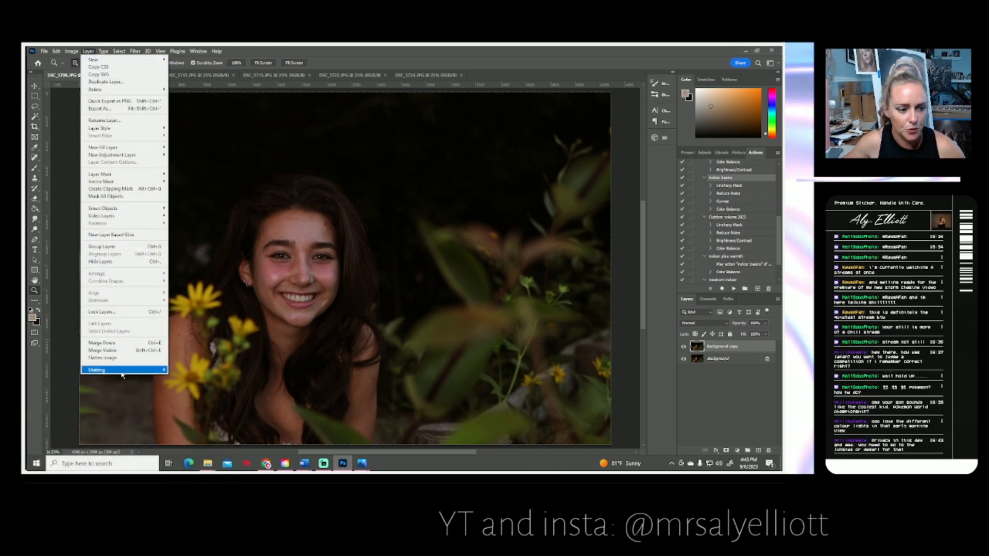
click(119, 344)
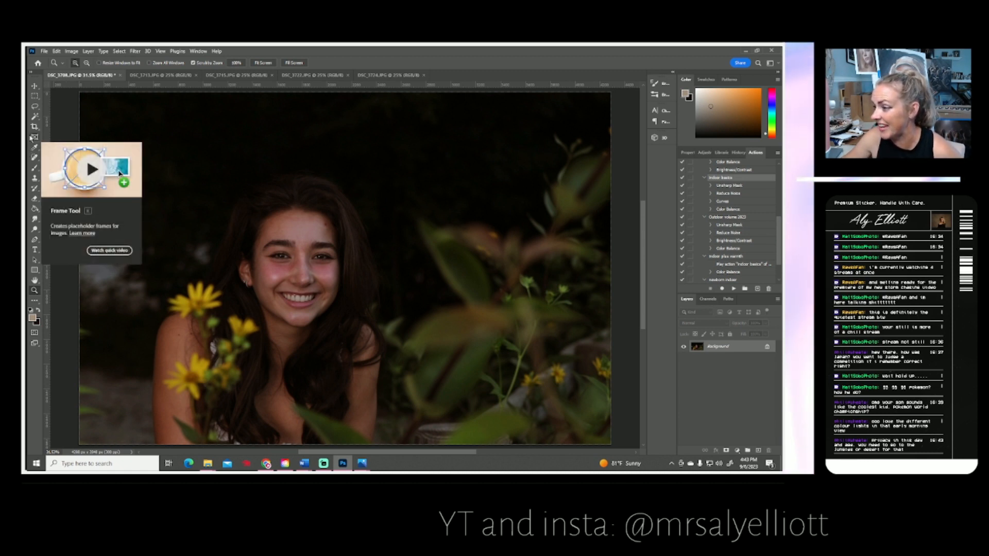
Save the edited yellow-flower portrait as the JPEG DSC_3708.jpg at maximum quality 12.
click(45, 51)
click(53, 146)
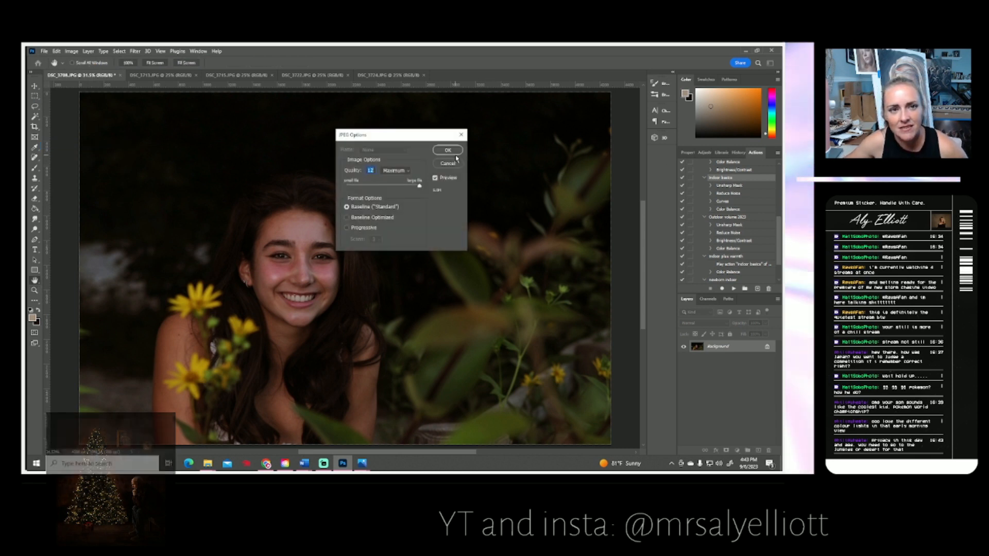
click(449, 150)
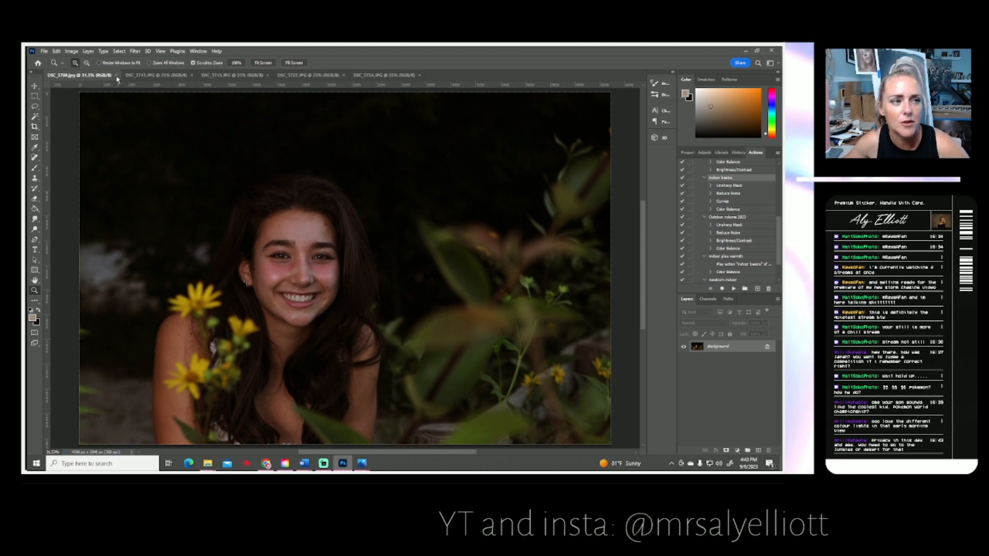
Close the finished yellow-flower portrait and run the "Indoor basics" action on the next lakeside photo.
click(117, 75)
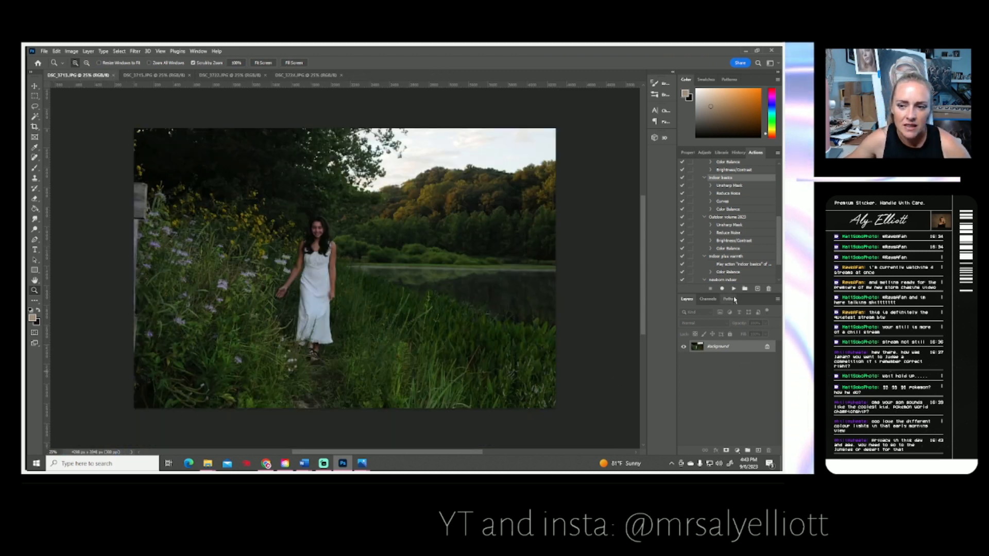
click(734, 289)
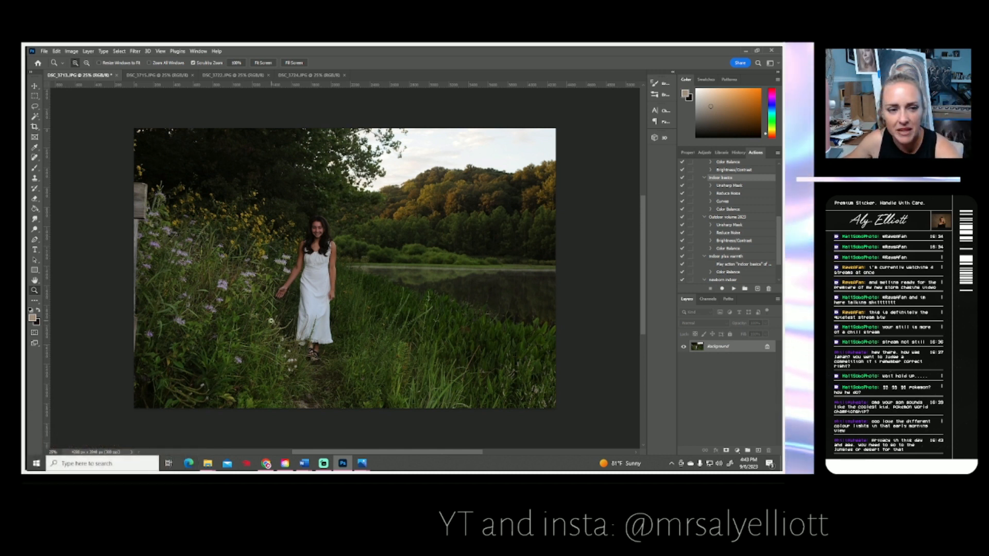
Enlarge the image to about 114% with Free Transform and shift it to crop out the post at the photo's edge.
key(ctrl+t)
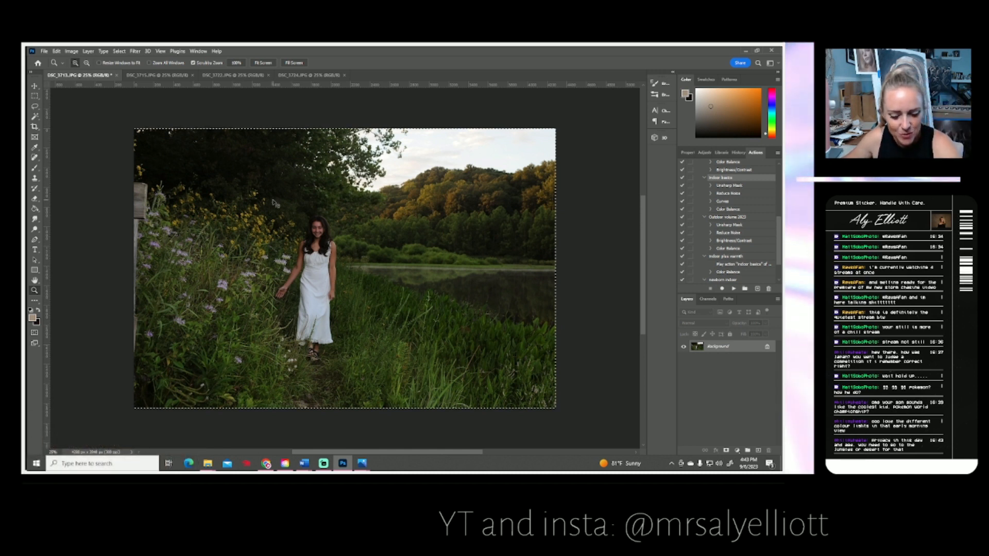
drag(556, 129, 582, 108)
drag(490, 338, 484, 344)
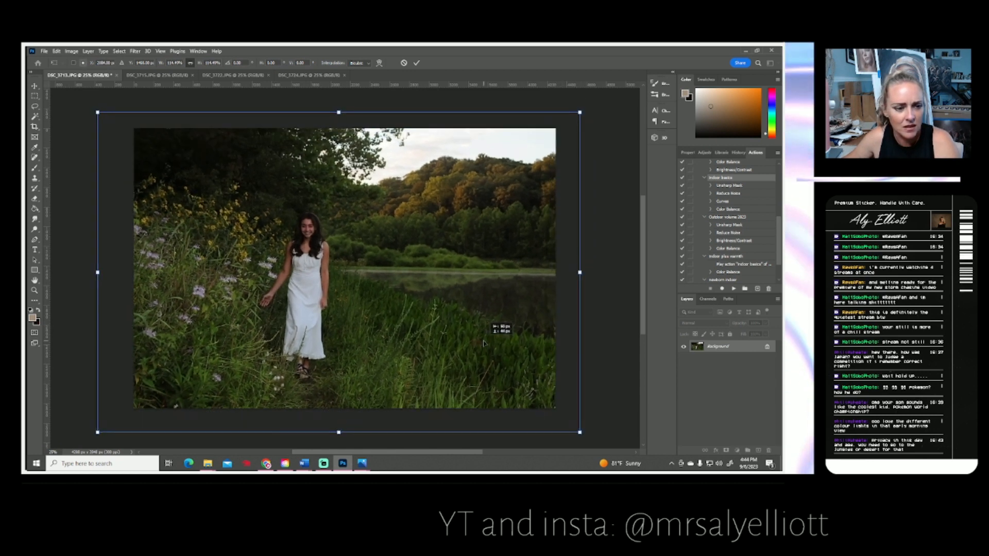
key(Return)
key(z)
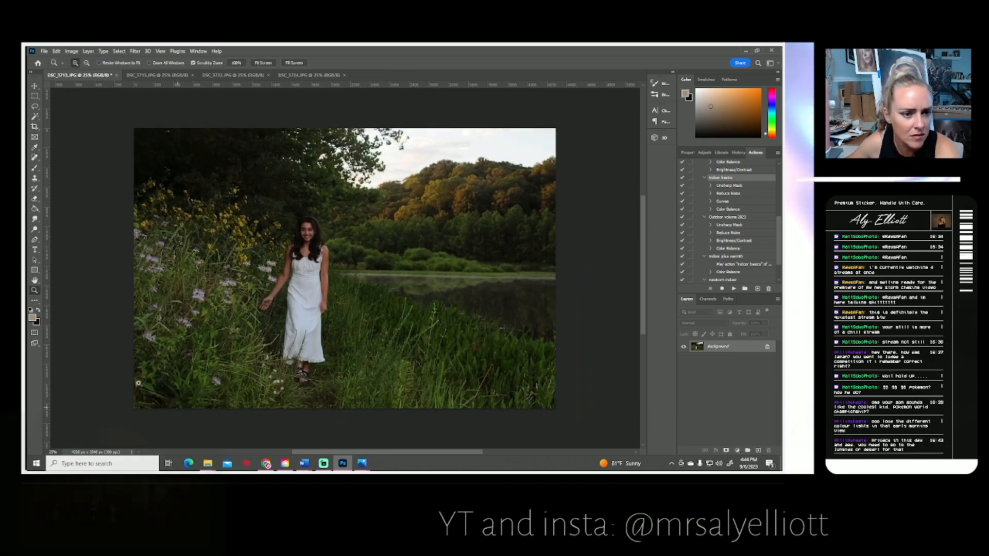
Warm the lakeside photo's colours with a Color Balance adjustment.
click(71, 51)
mouse_move(85, 71)
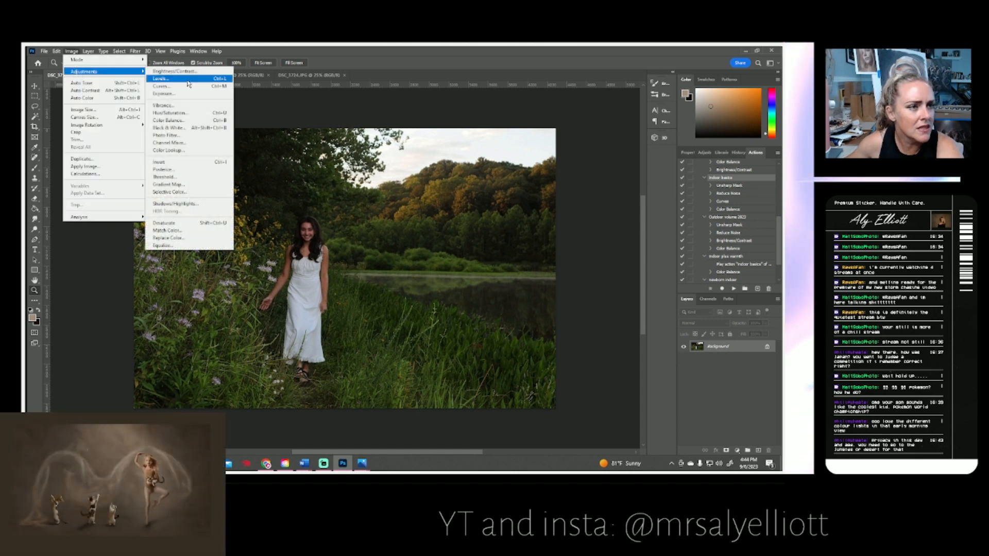
click(190, 121)
drag(647, 180, 642, 204)
click(733, 164)
key(z)
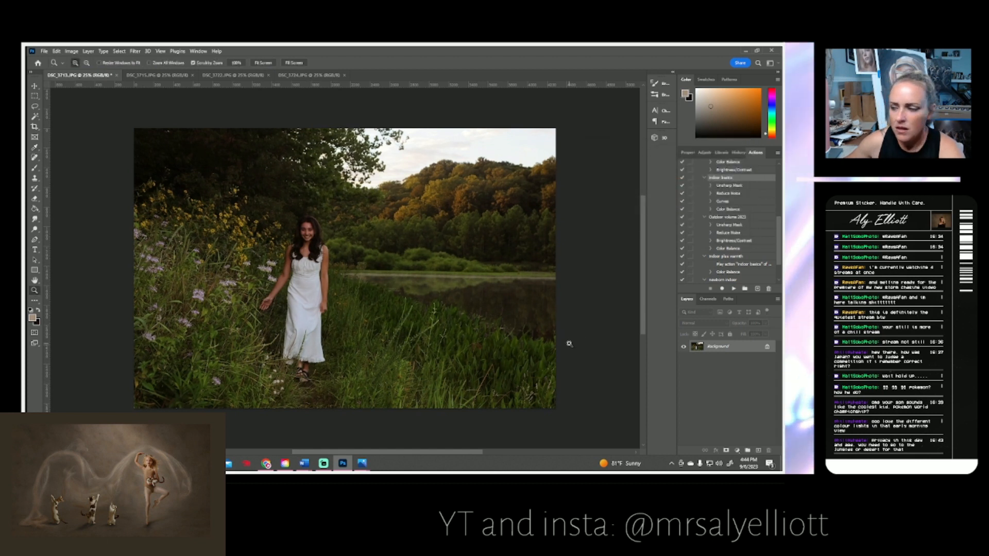
Duplicate the Background layer as Background copy.
right_click(709, 347)
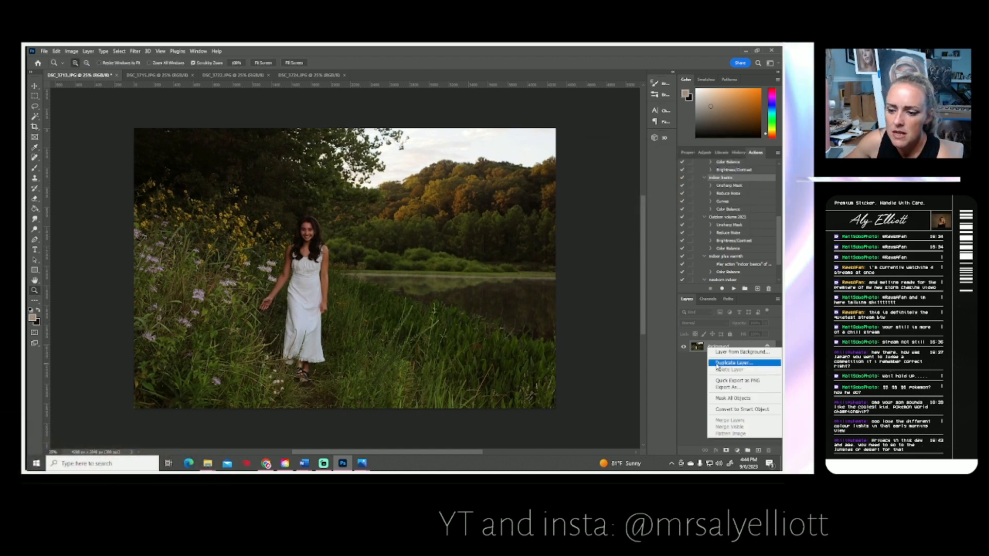
click(726, 363)
click(469, 163)
Replace the sky on the Background copy with the grey cloudy preset from the Spectacular set, output to new layers.
click(46, 51)
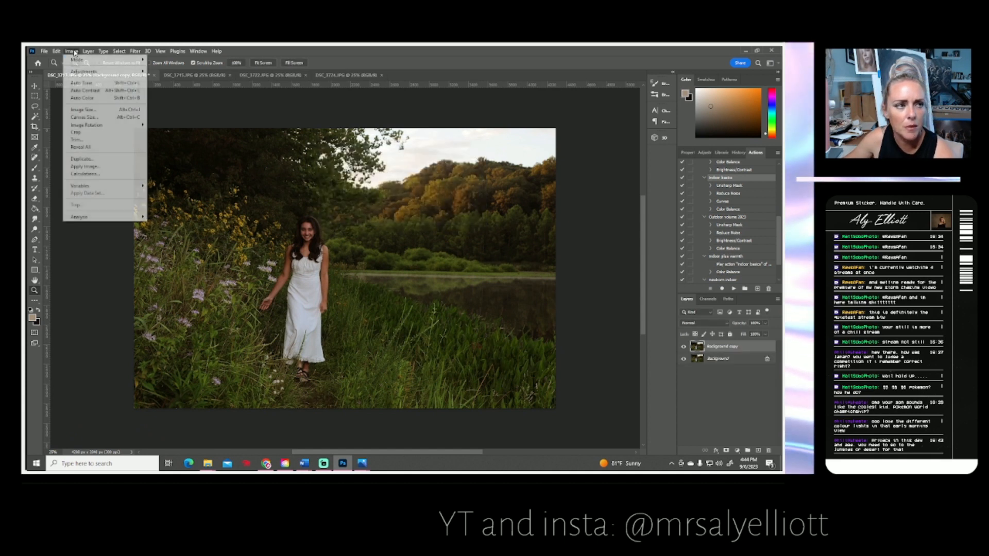
mouse_move(56, 51)
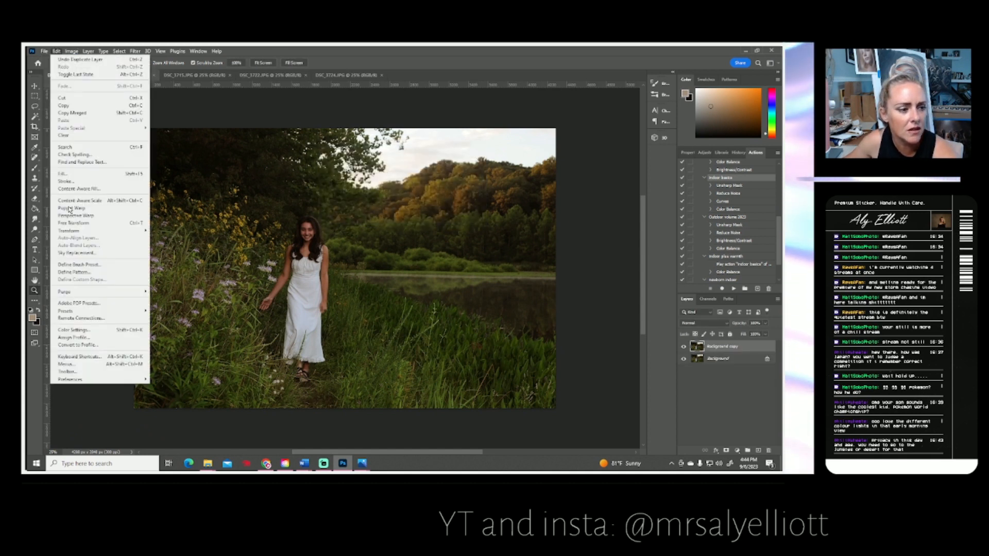
click(82, 257)
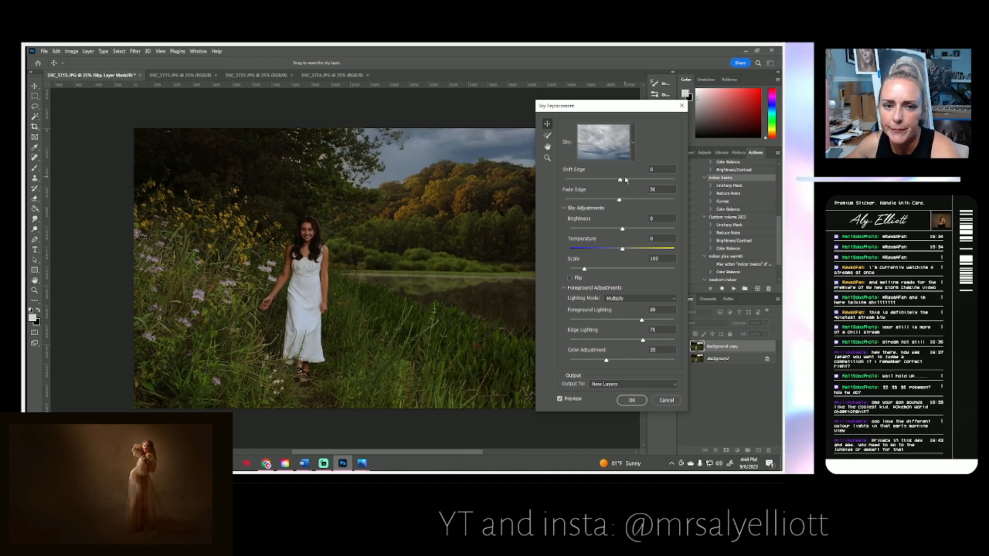
click(632, 143)
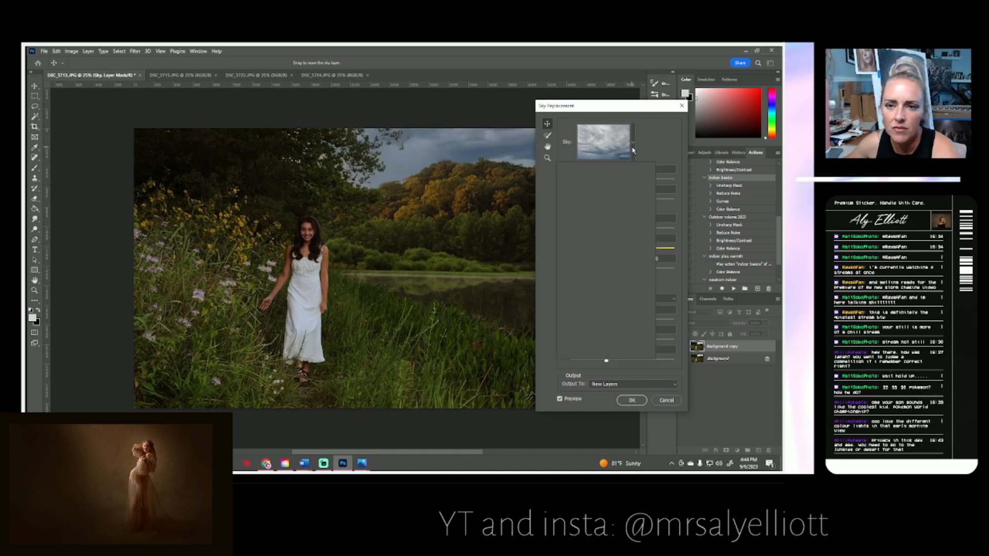
scroll(629, 263, down, 8)
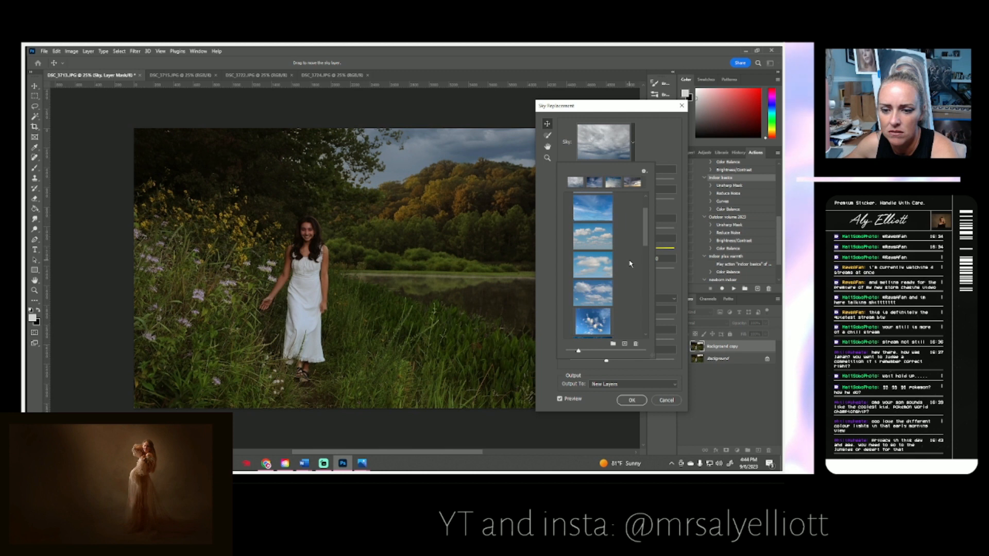
scroll(630, 264, down, 6)
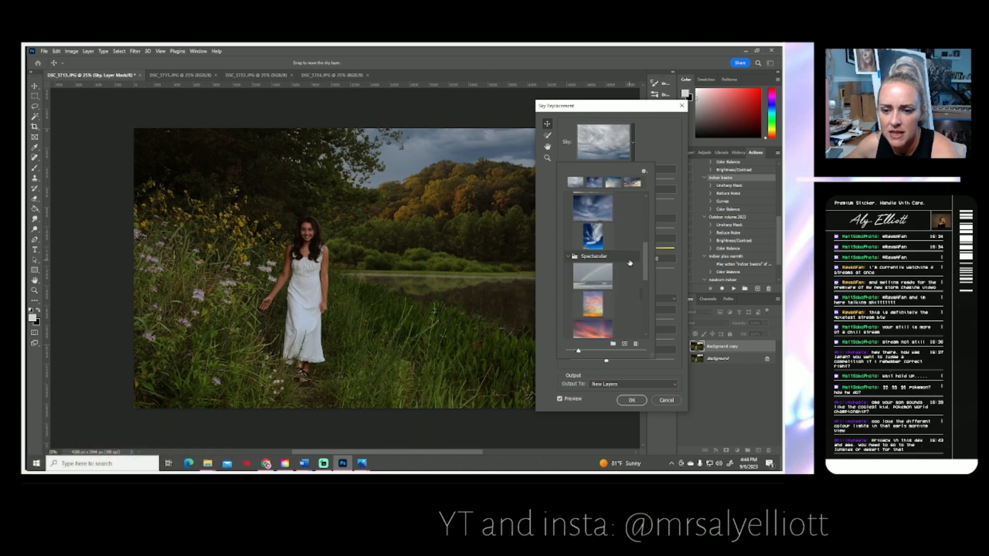
scroll(630, 263, down, 5)
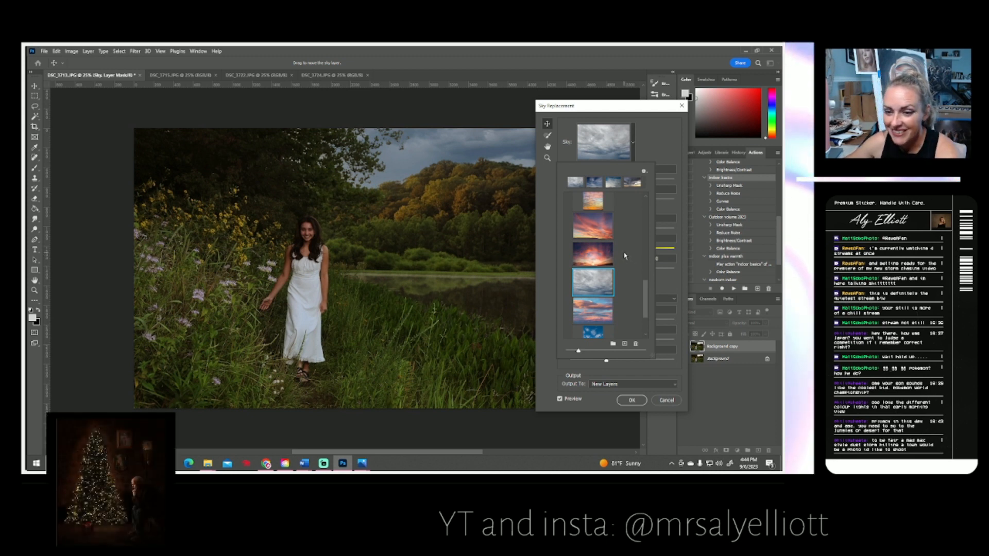
scroll(625, 258, down, 2)
scroll(625, 257, down, 1)
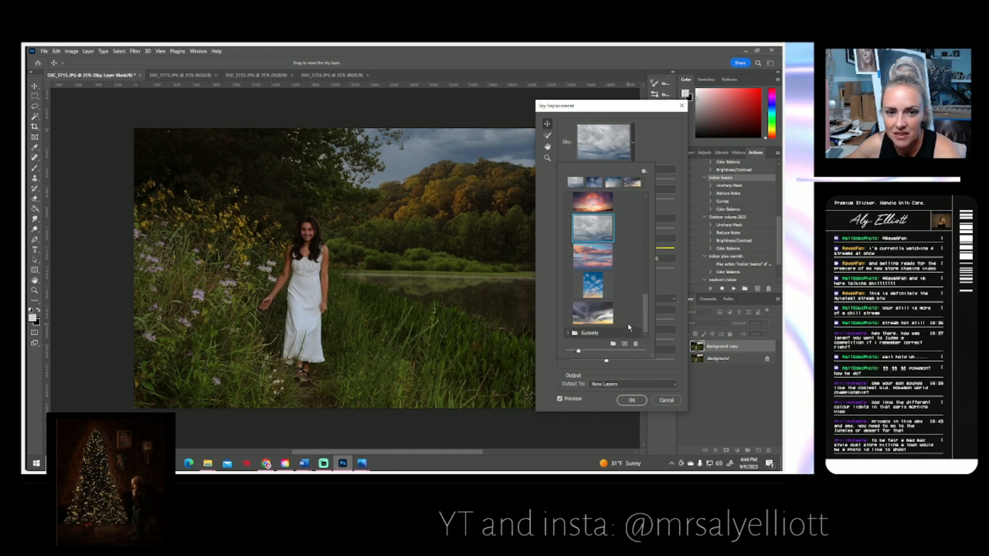
click(631, 401)
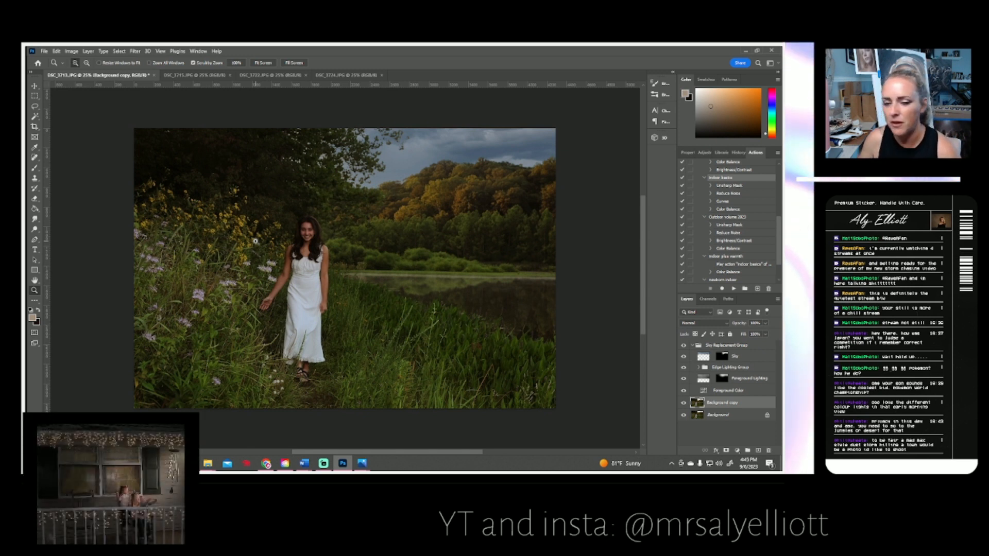
Merge the Sky Replacement Group and the Background copy into one layer above the Background.
shift+click(704, 361)
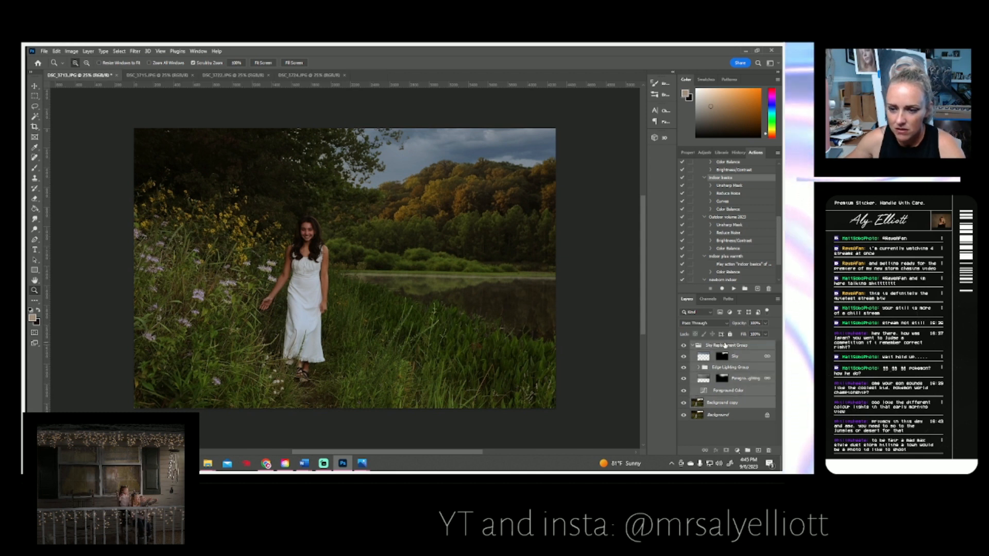
right_click(700, 372)
click(671, 393)
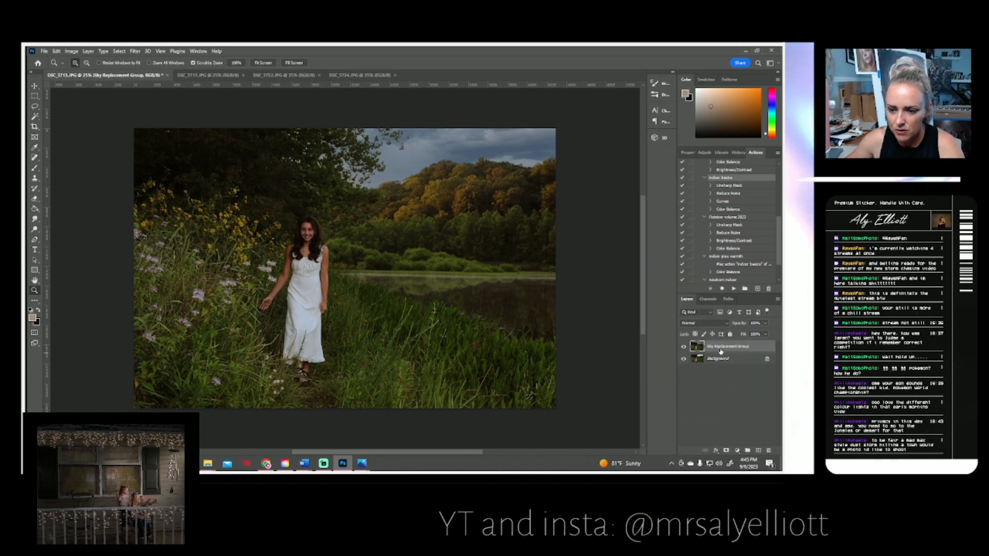
Lower the opacity of the merged Sky Replacement Group layer to soften the new sky, and flatten the image.
click(765, 323)
drag(767, 333, 750, 336)
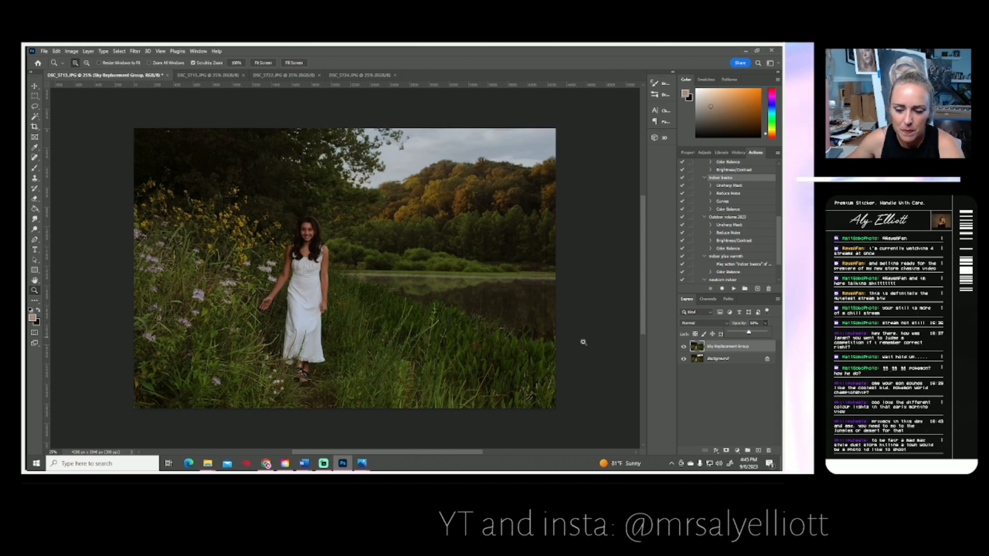
click(89, 51)
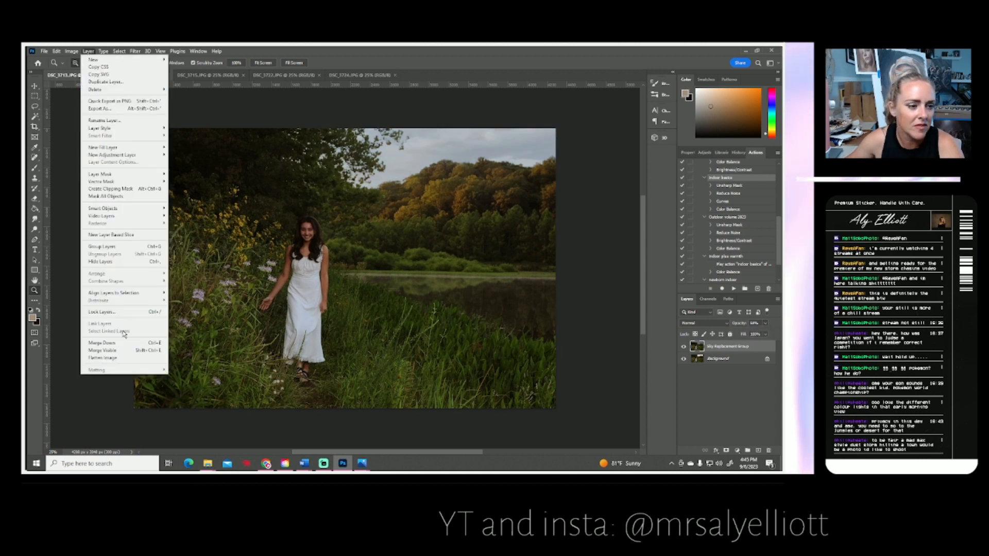
click(115, 361)
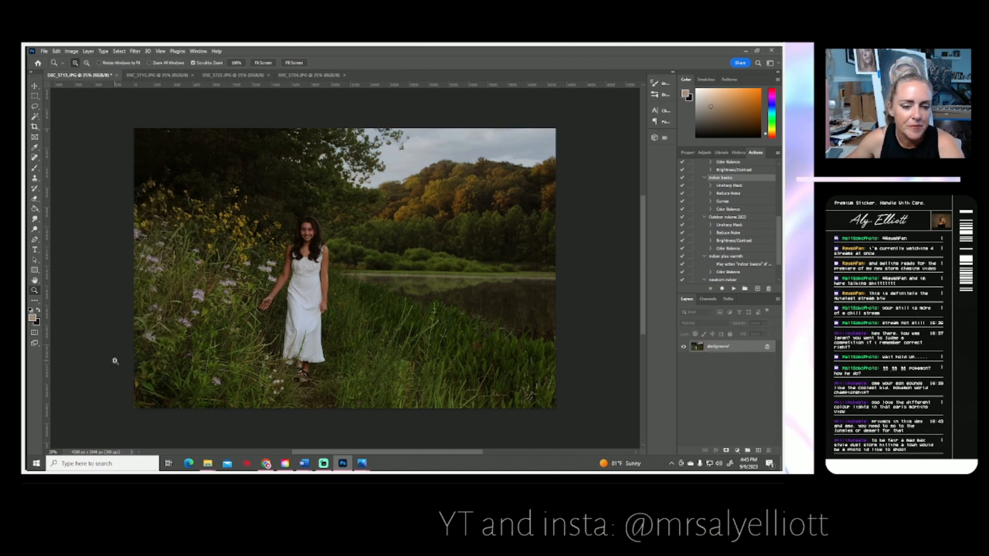
Save the lakeside photo with the replaced sky as a JPEG and close it.
click(40, 51)
click(77, 147)
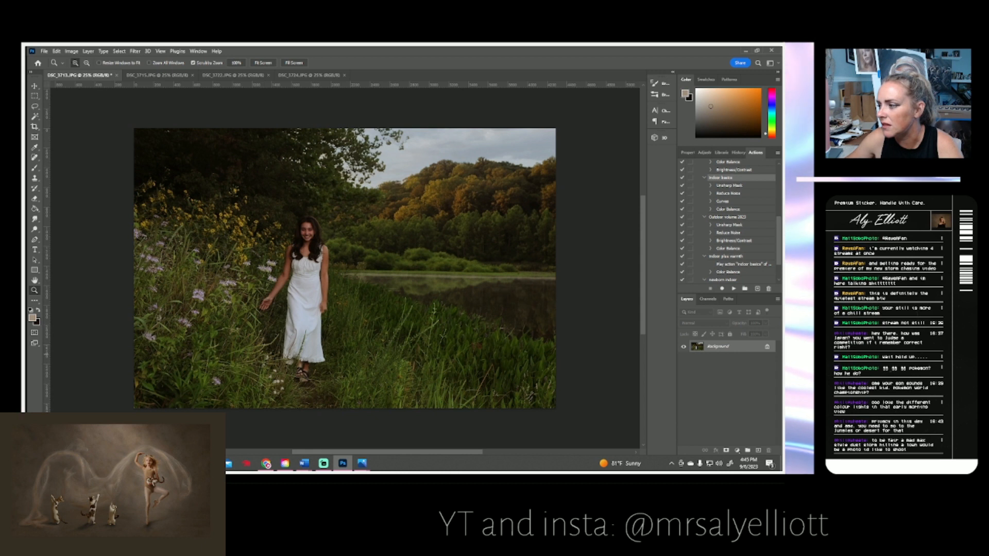
click(449, 150)
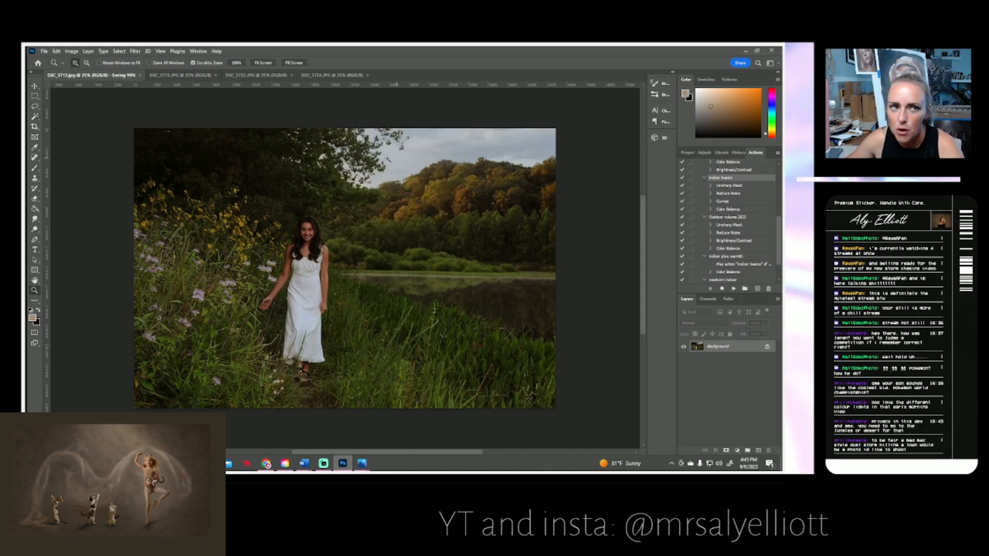
click(113, 75)
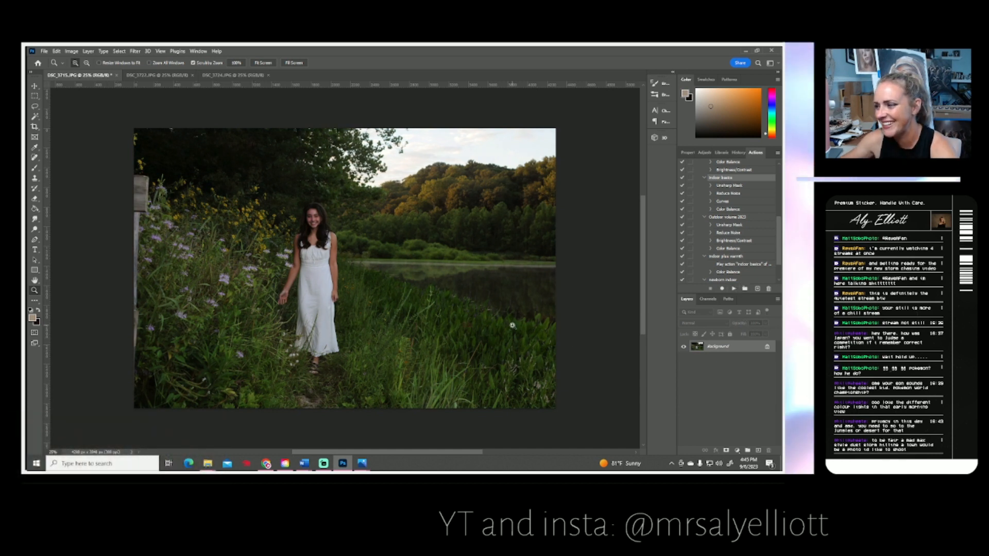
Warm the colours of DSC_3715.JPG with a Color Balance adjustment.
click(71, 51)
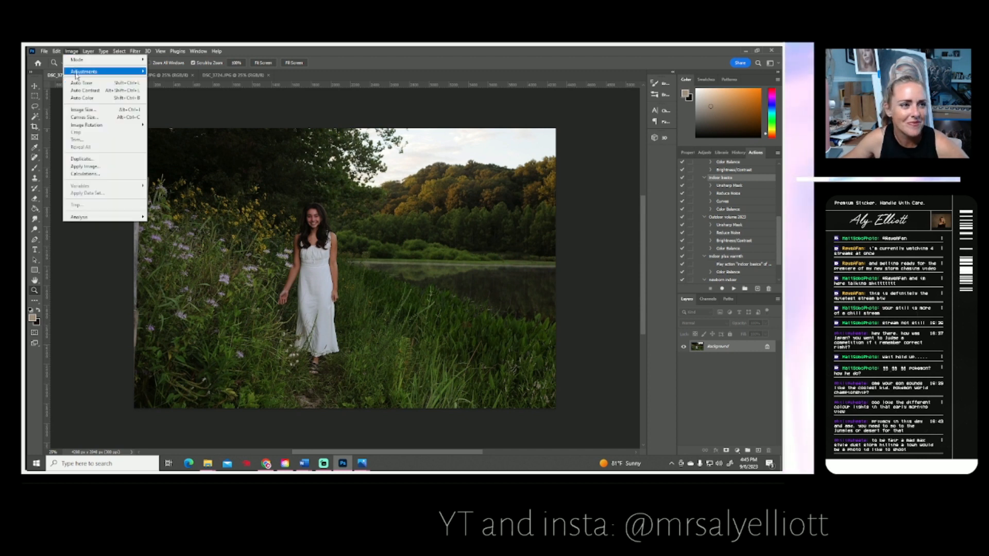
mouse_move(76, 75)
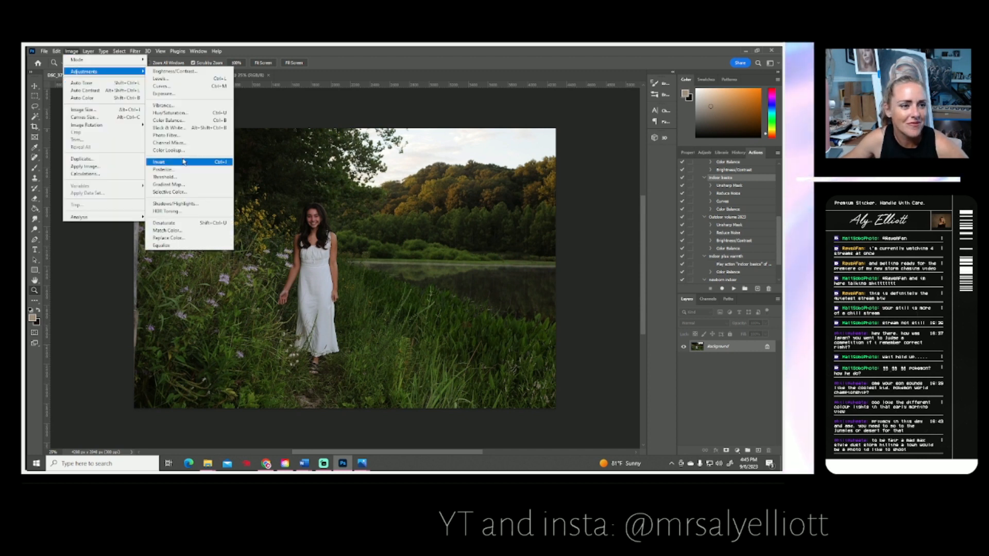
click(186, 121)
drag(648, 184, 643, 201)
click(732, 164)
Enlarge DSC_3715.JPG to about 116% around its centre with Free Transform to crop out the post at the edge.
key(ctrl+t)
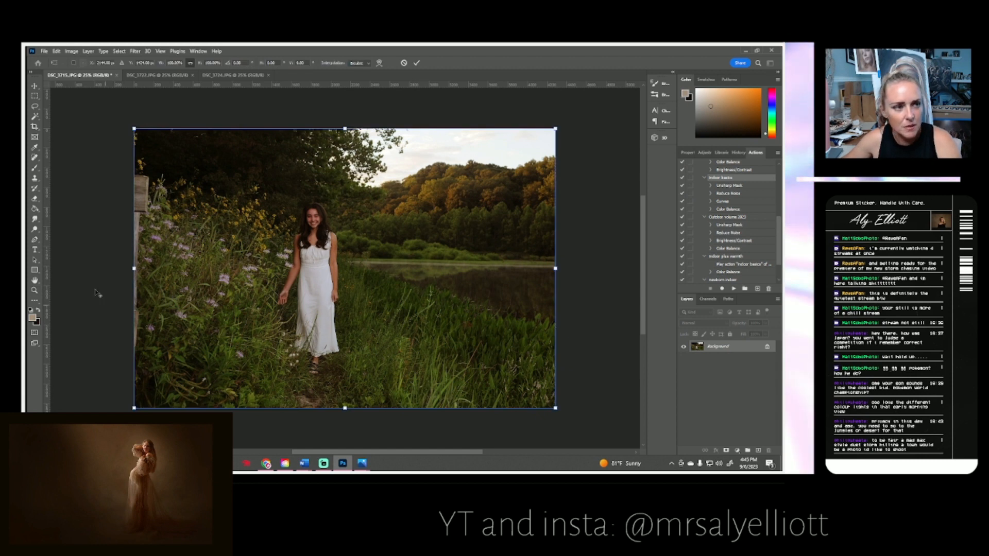
drag(134, 127, 100, 106)
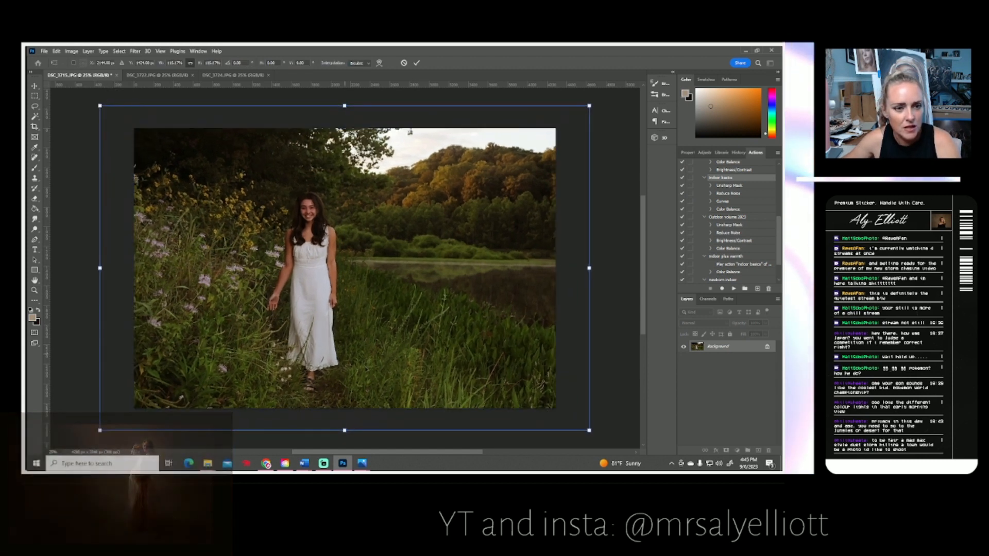
drag(372, 369, 375, 373)
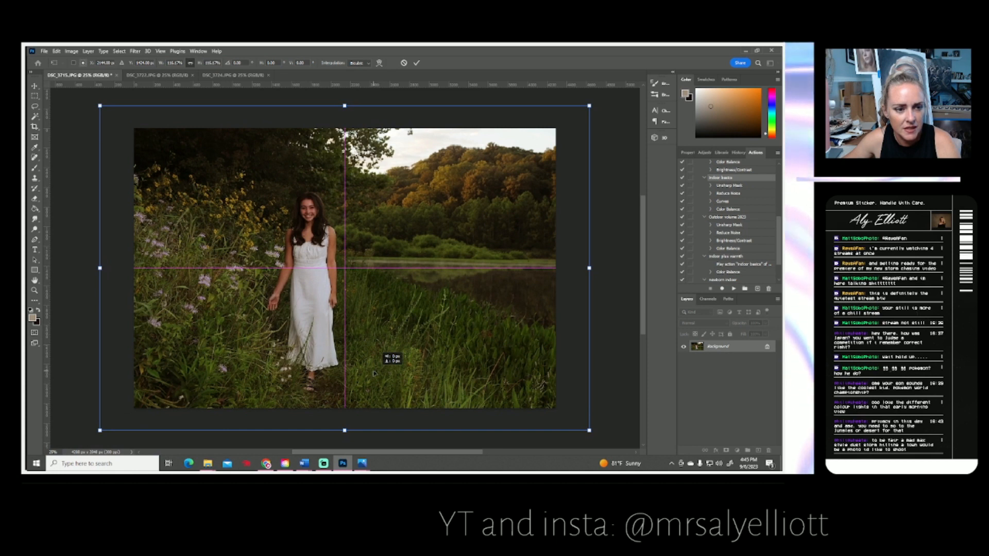
key(Return)
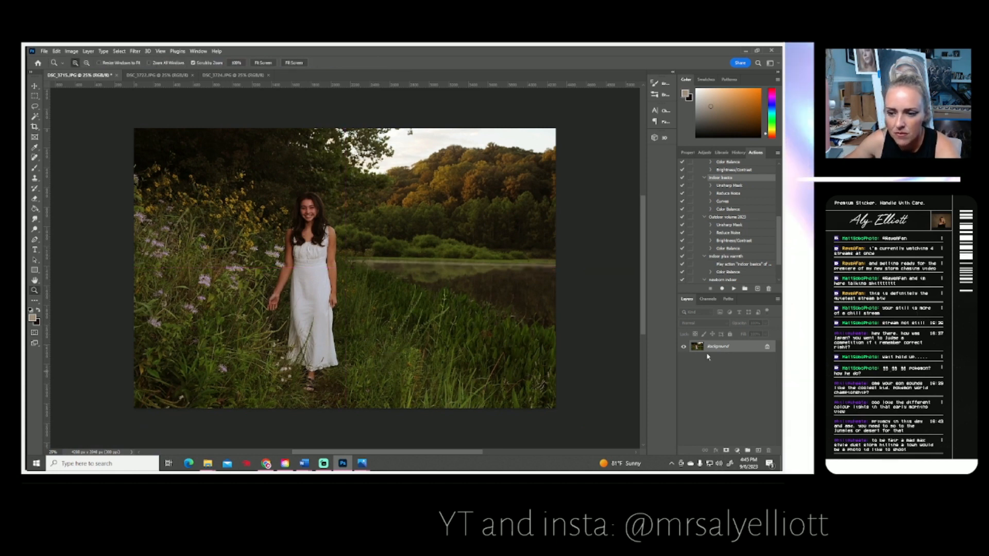
Duplicate the Background layer of DSC_3715.JPG as Background copy.
right_click(709, 347)
click(719, 367)
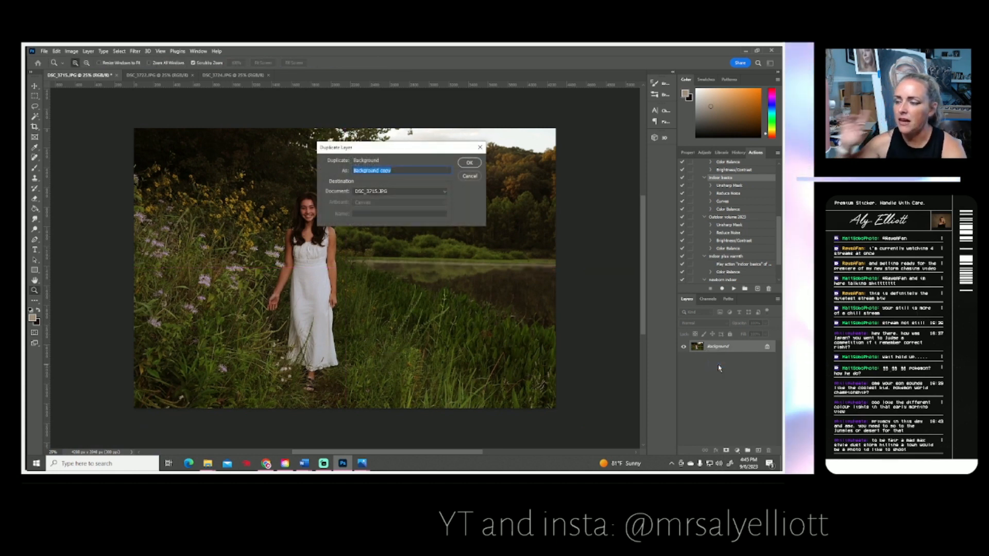
key(Return)
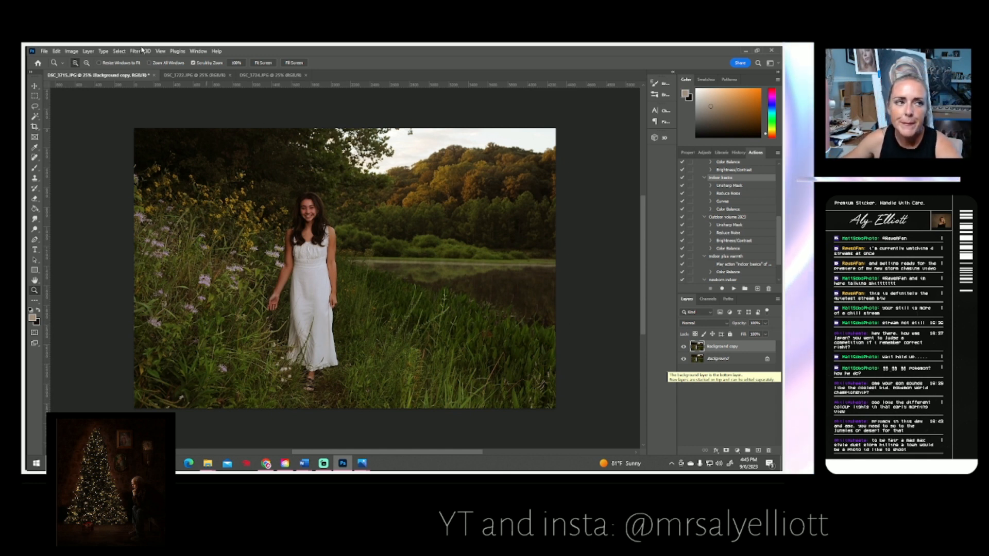
click(74, 51)
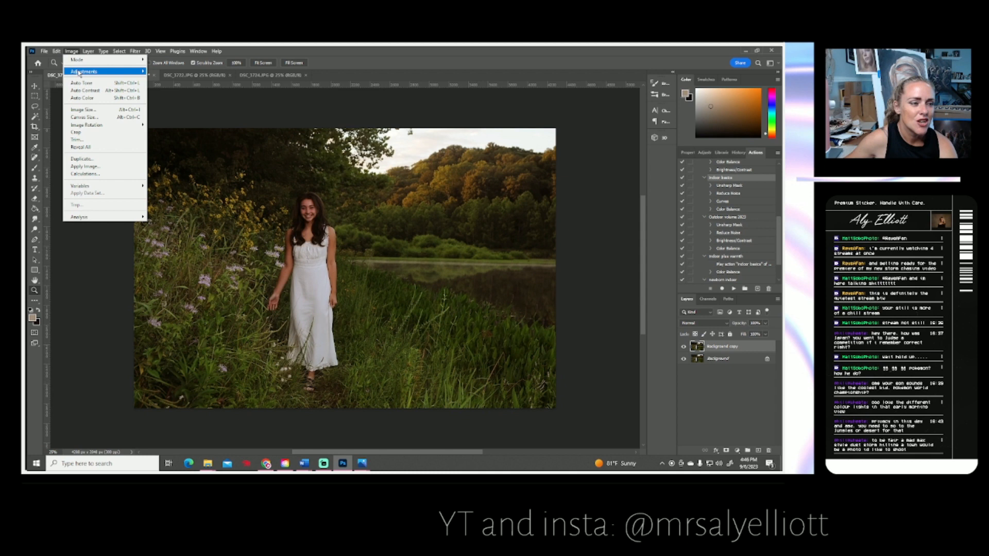
mouse_move(79, 73)
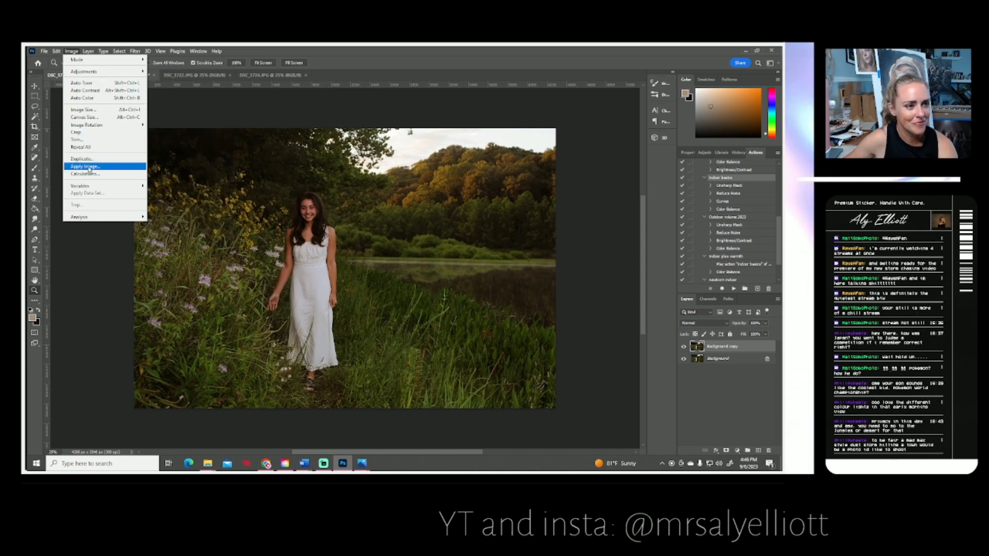
Replace the sky in DSC_3715.JPG with the cloudy sky preset, merge the sky layers with Background copy and lower the merged layer's opacity to about 60%.
click(56, 51)
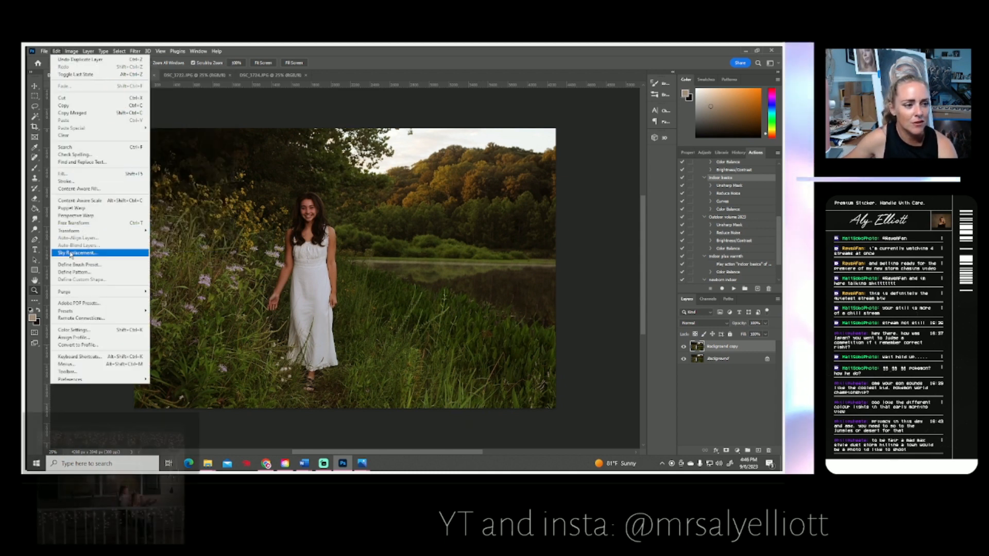
click(72, 252)
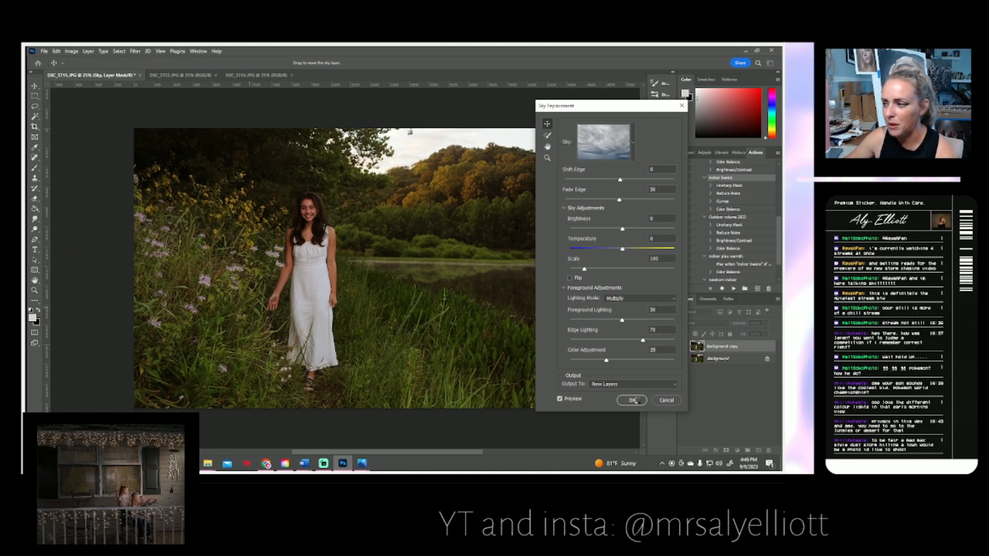
click(633, 401)
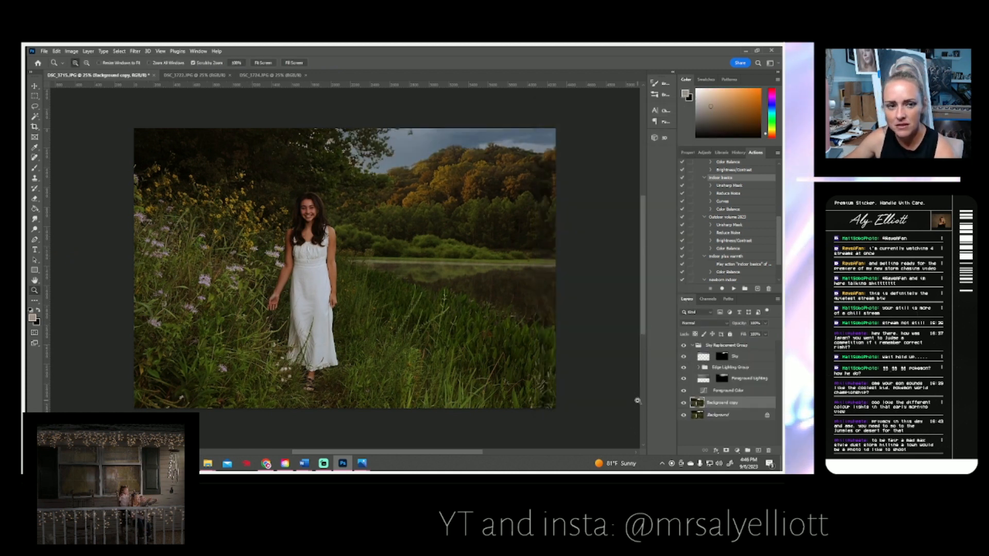
shift+click(725, 347)
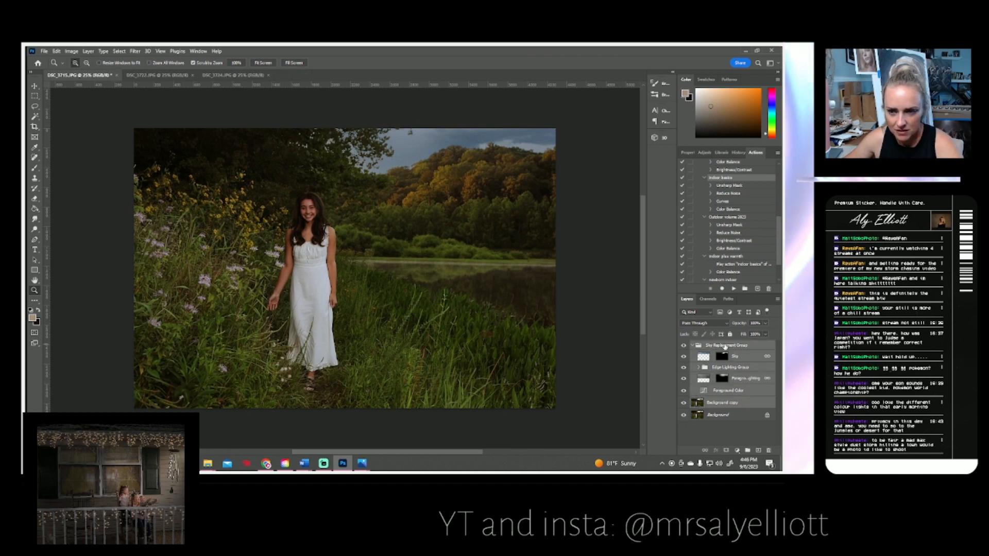
right_click(725, 347)
click(673, 395)
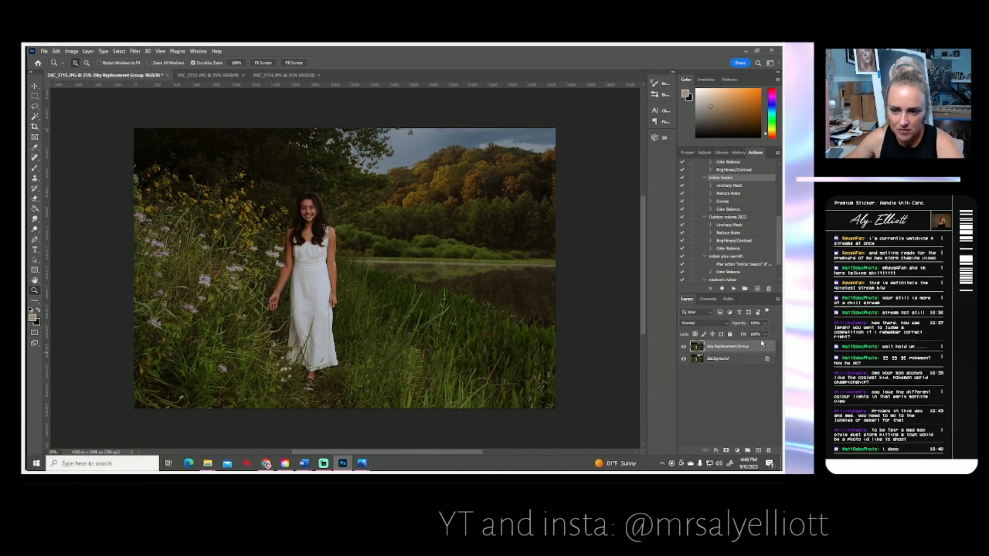
click(765, 323)
drag(767, 332, 750, 333)
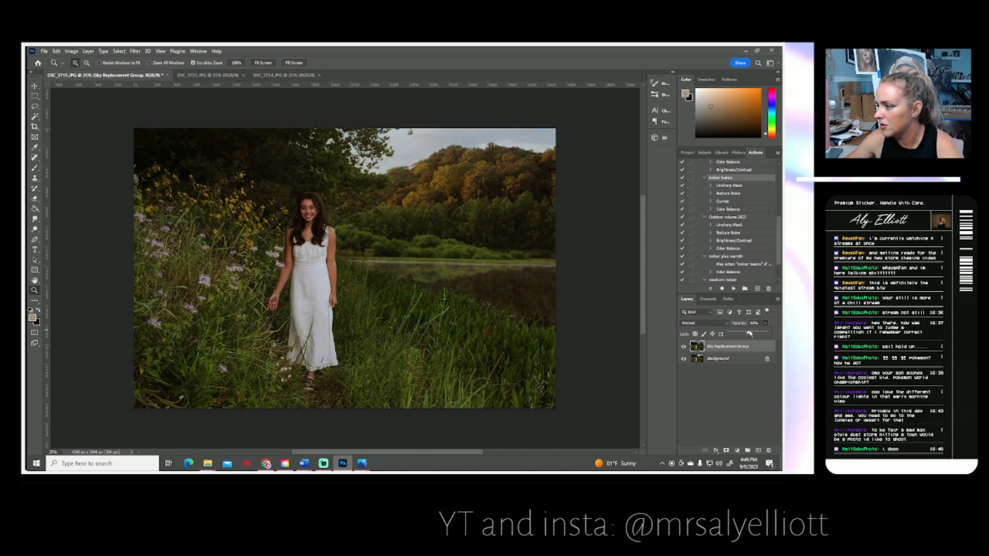
Flatten DSC_3715.JPG, save it as a baseline JPEG at maximum quality 12 and close it.
click(88, 51)
click(111, 357)
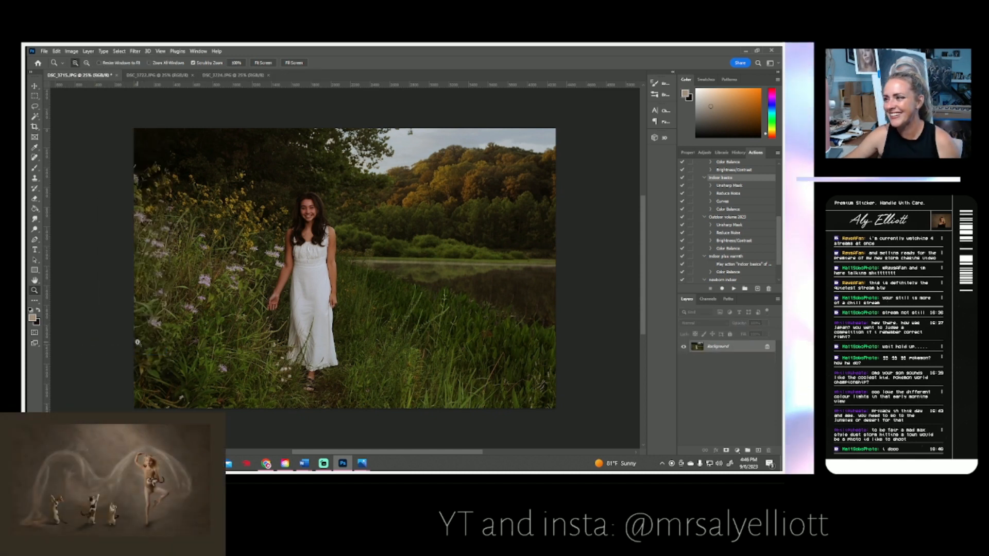
click(44, 52)
click(71, 146)
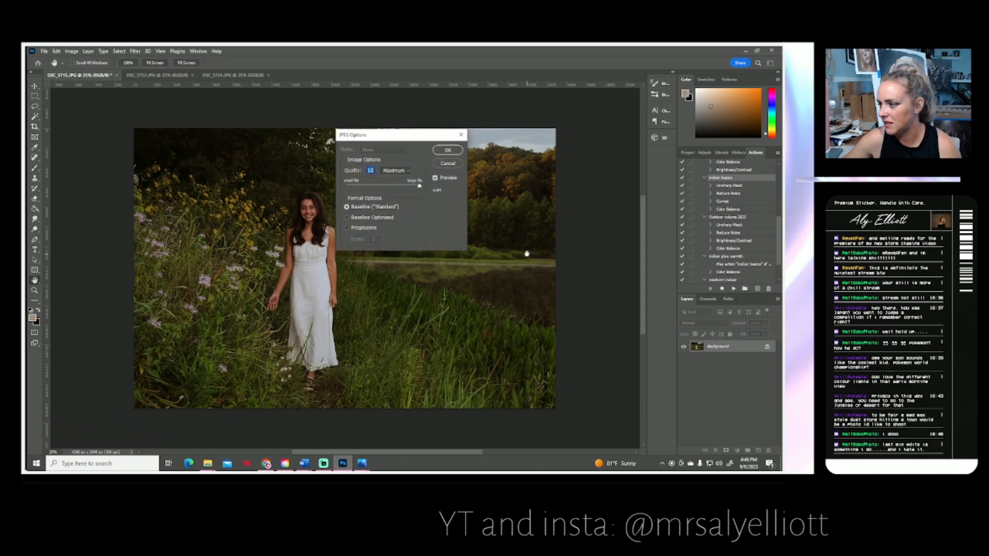
click(447, 150)
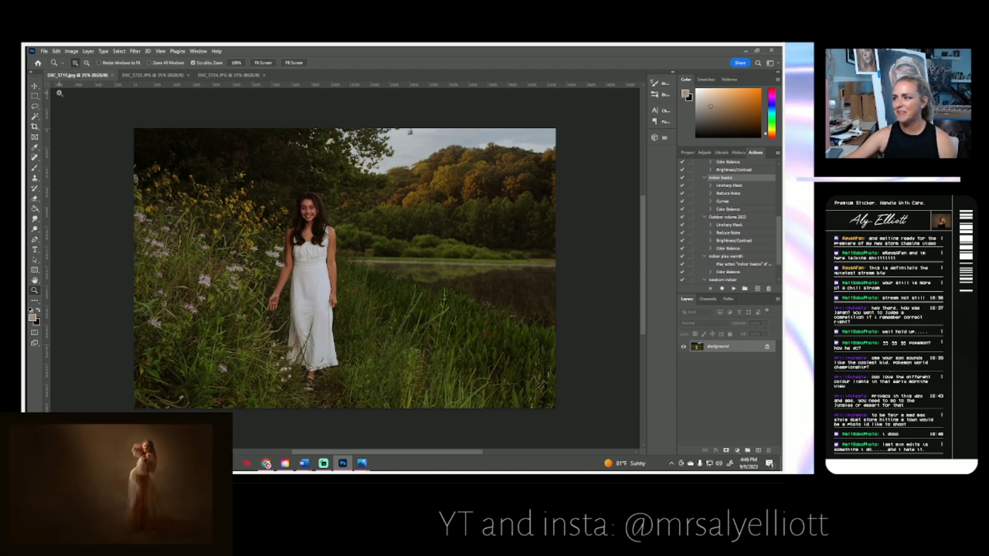
click(112, 76)
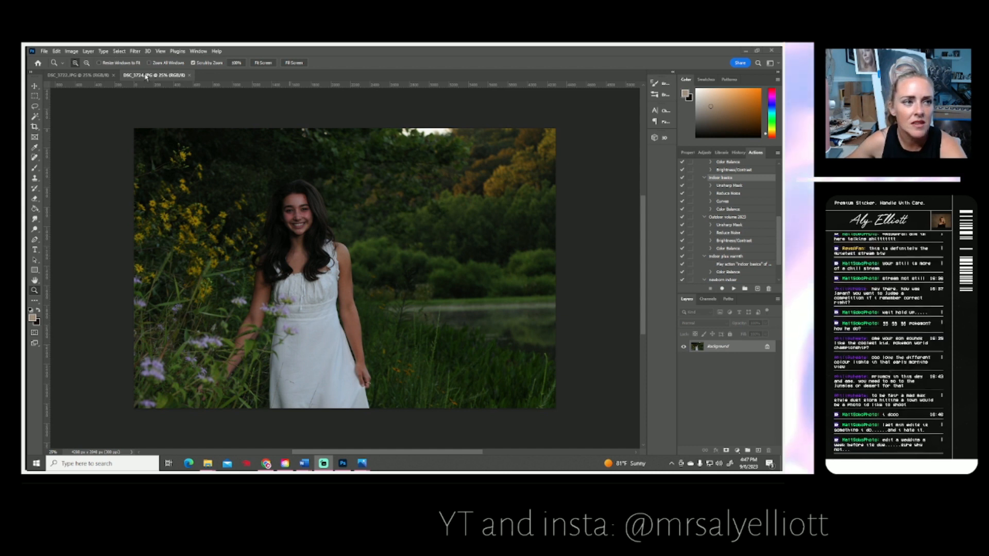
Run the indoor basics action on DSC_3724.JPG and brighten it with a Curves point raised to output 119.
click(734, 290)
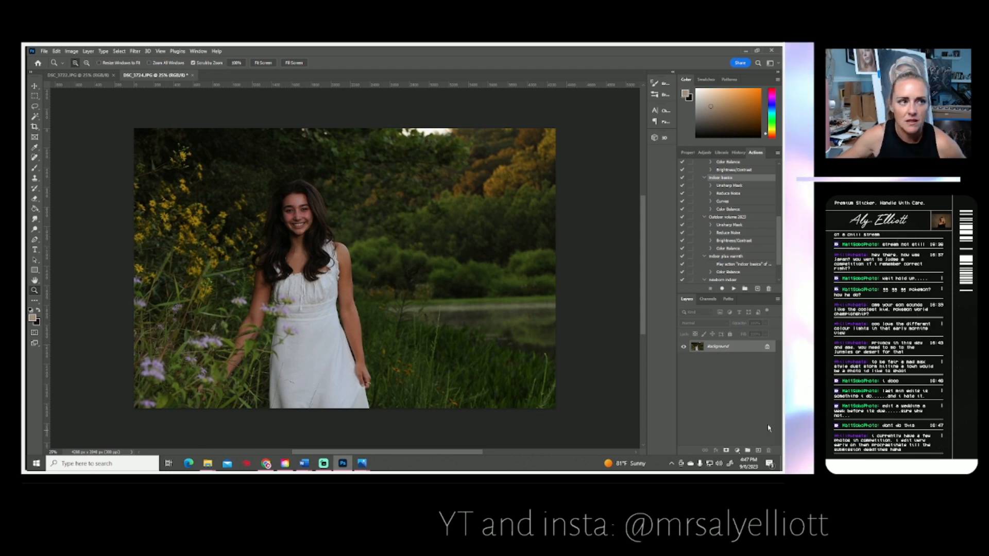
click(56, 51)
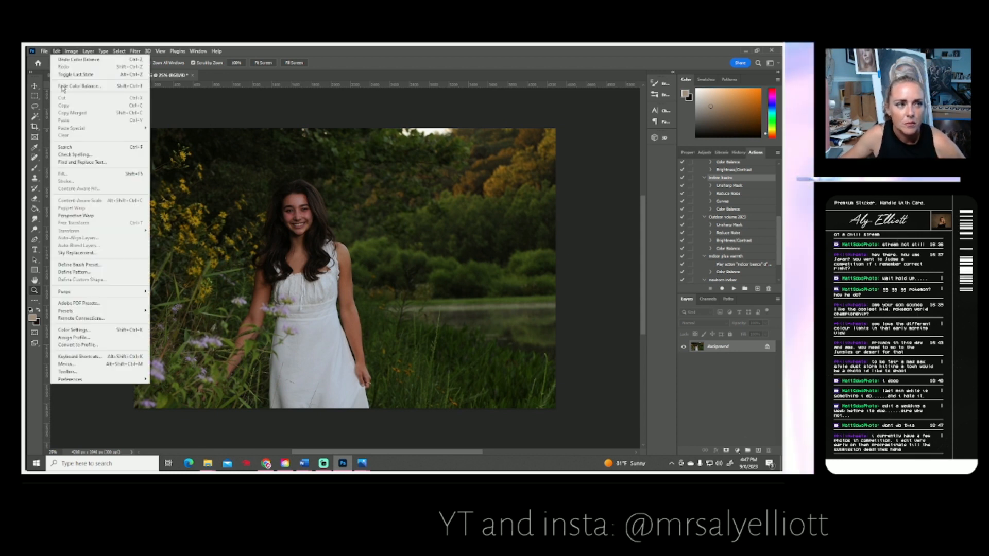
mouse_move(73, 52)
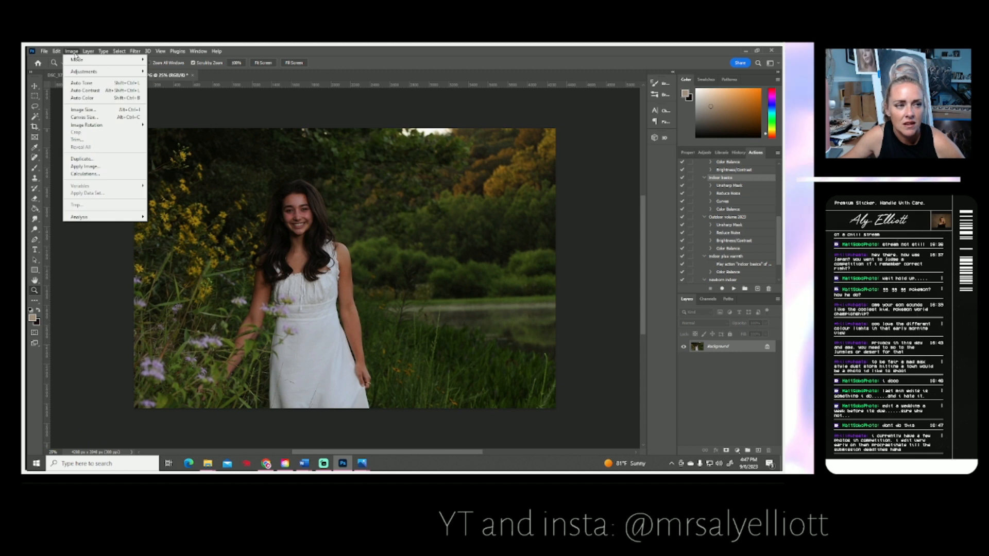
mouse_move(83, 72)
click(163, 86)
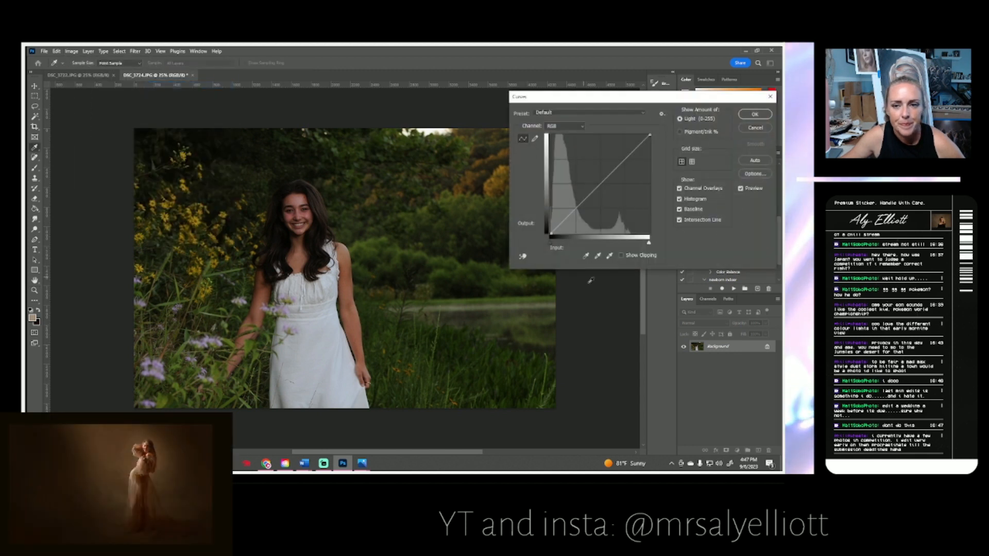
drag(587, 194, 586, 187)
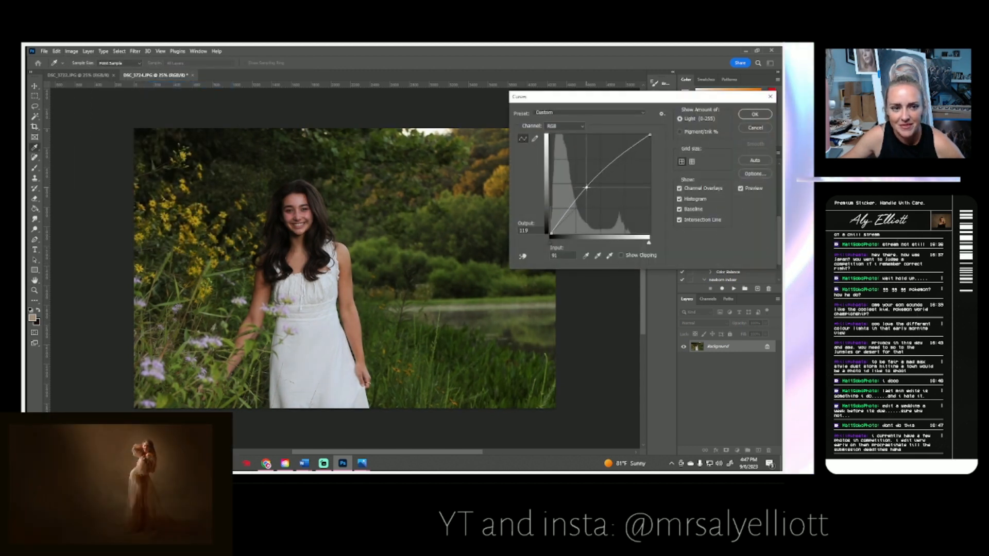
click(754, 114)
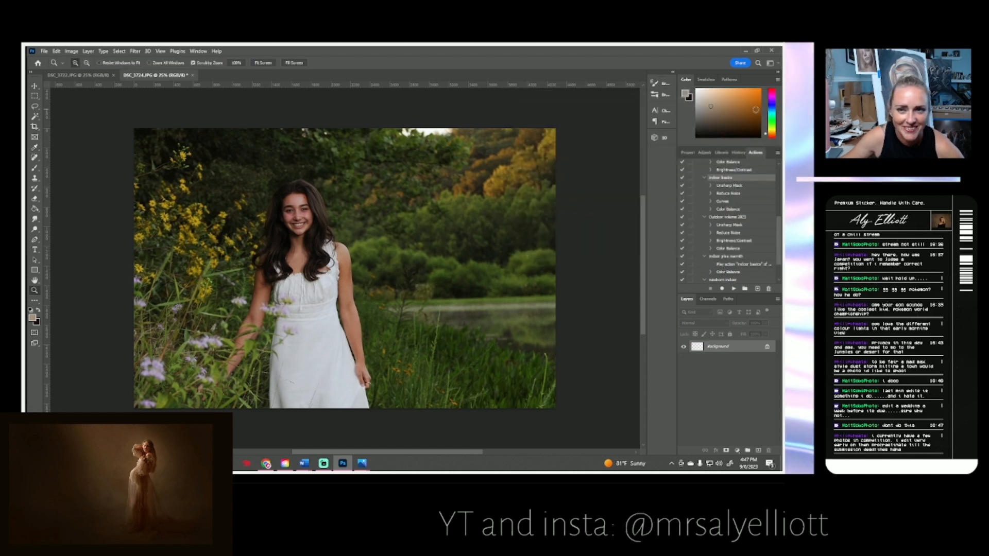
Warm the midtones of DSC_3724.JPG with Color Balance, shifting cyan–red to +15 and adding some yellow.
click(71, 51)
mouse_move(103, 72)
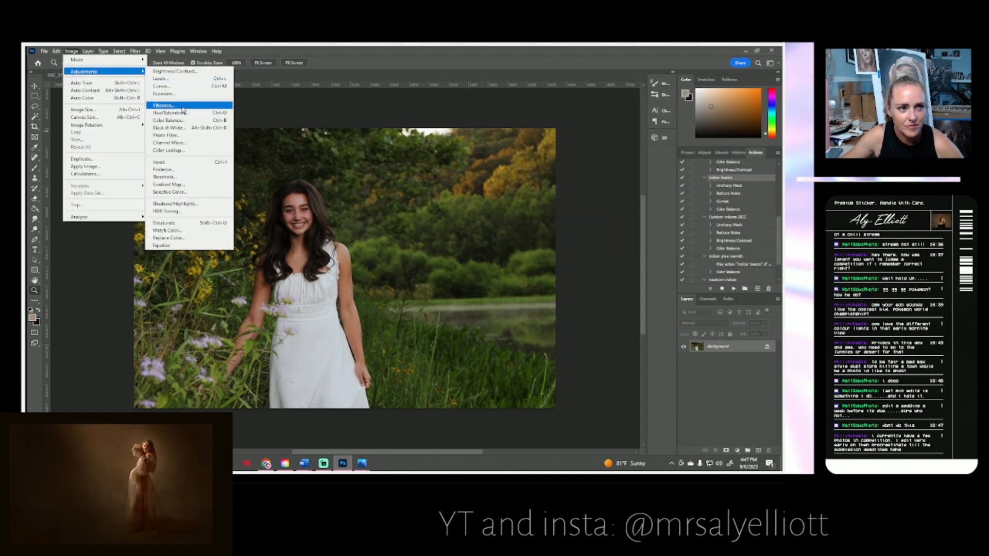
click(184, 122)
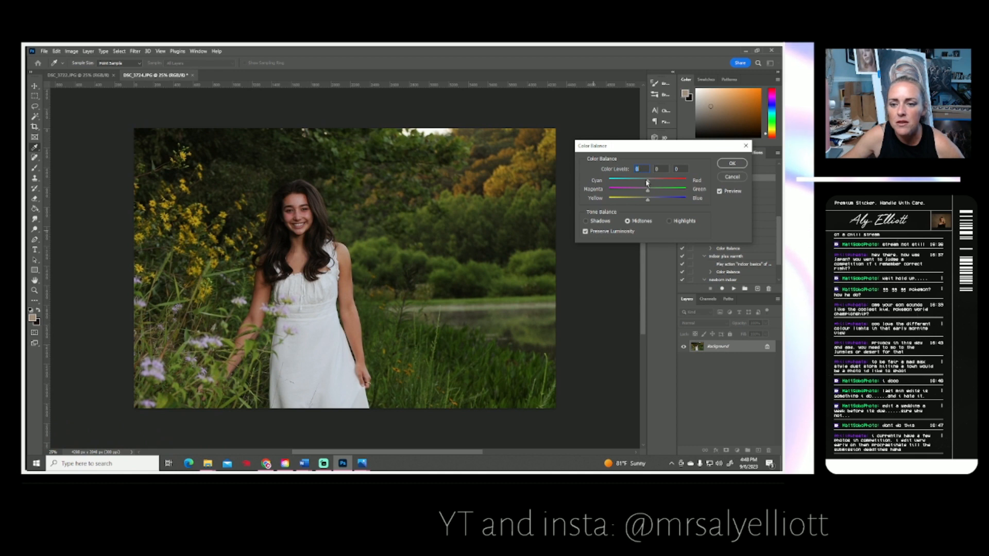
drag(649, 182, 654, 181)
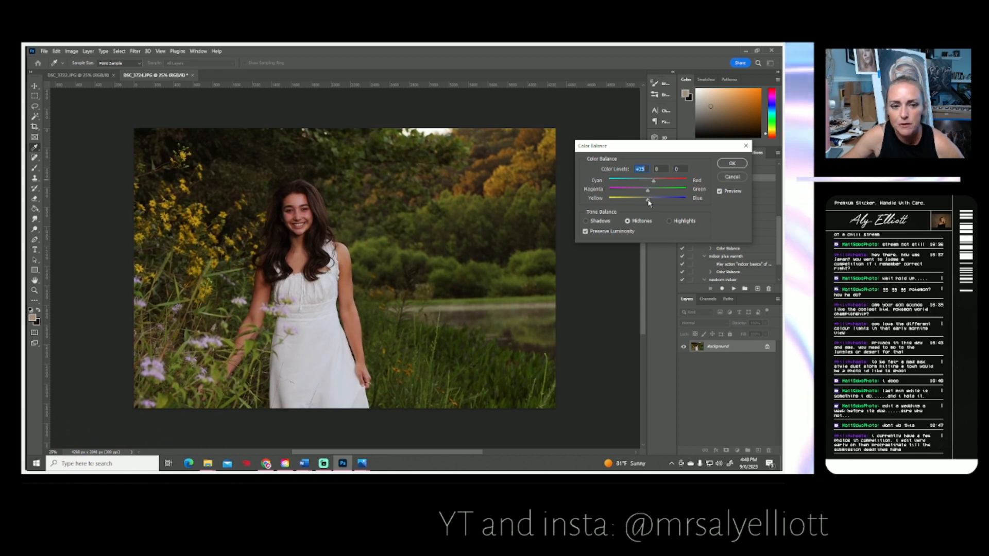
click(732, 163)
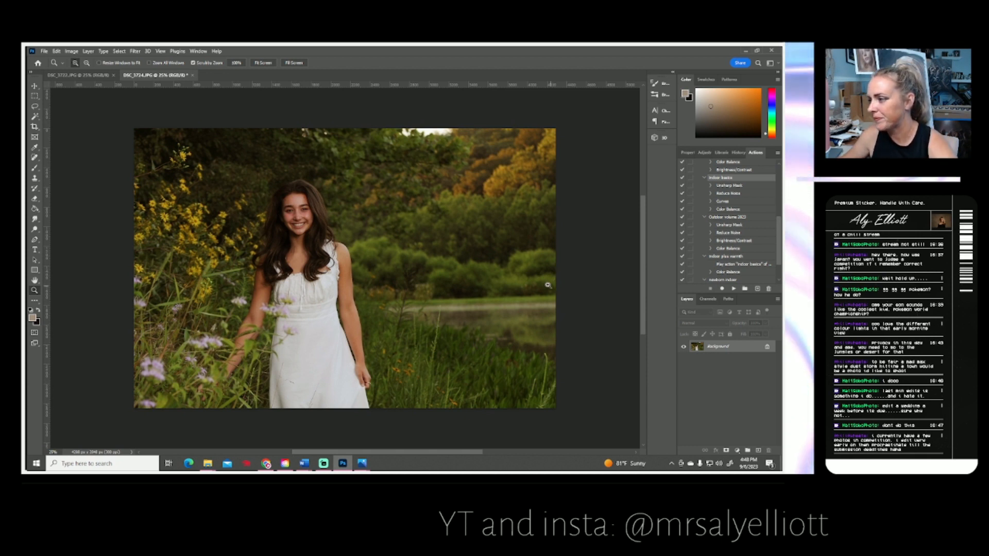
Clone foliage over the bright sky gaps along the photo's upper edge and lighten the woman's face with the Dodge tool.
click(34, 179)
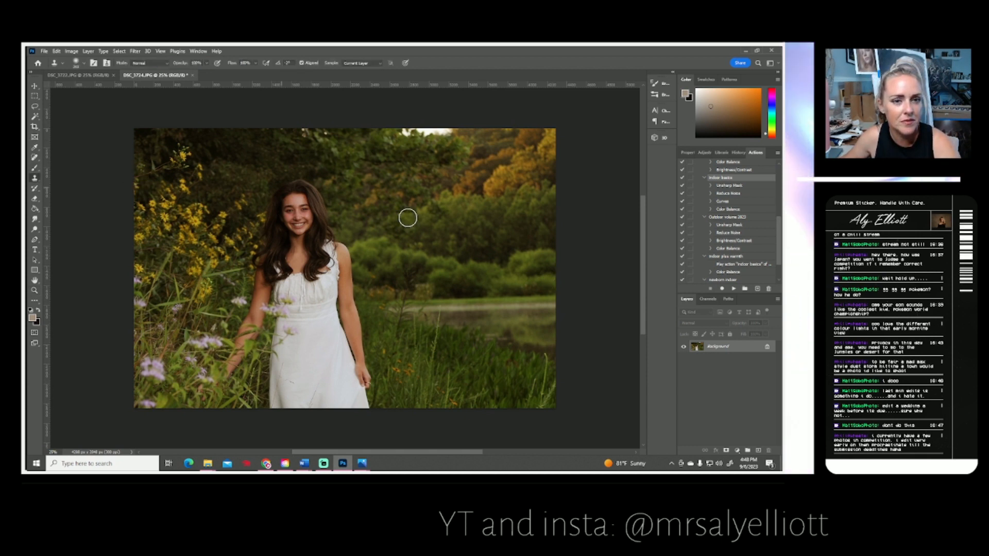
alt+click(377, 186)
drag(403, 134, 471, 120)
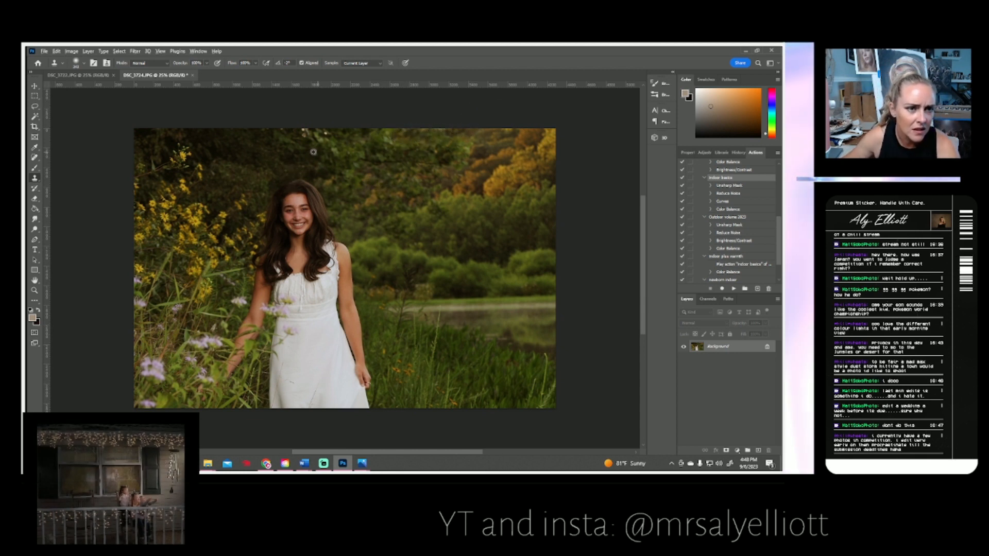
alt+click(310, 133)
drag(302, 128, 325, 132)
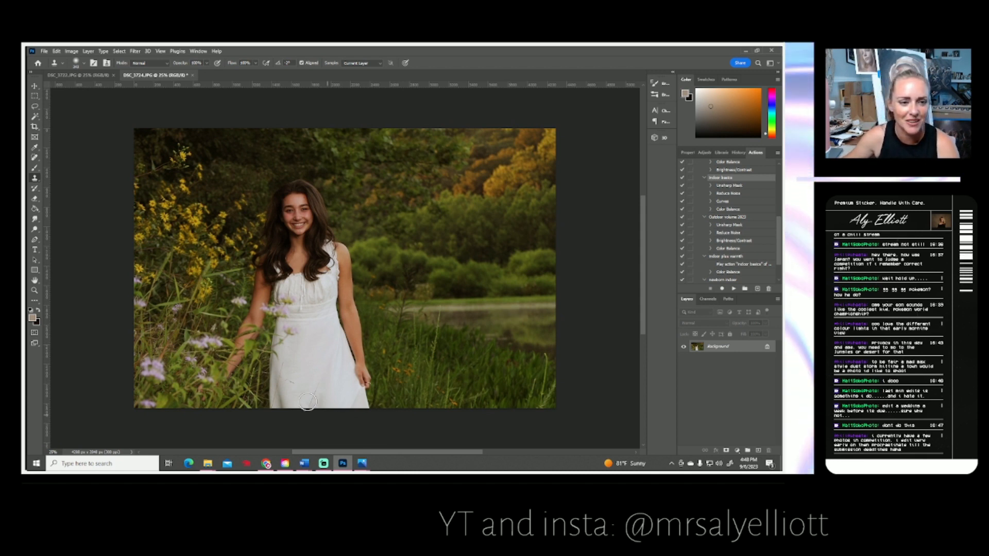
click(34, 230)
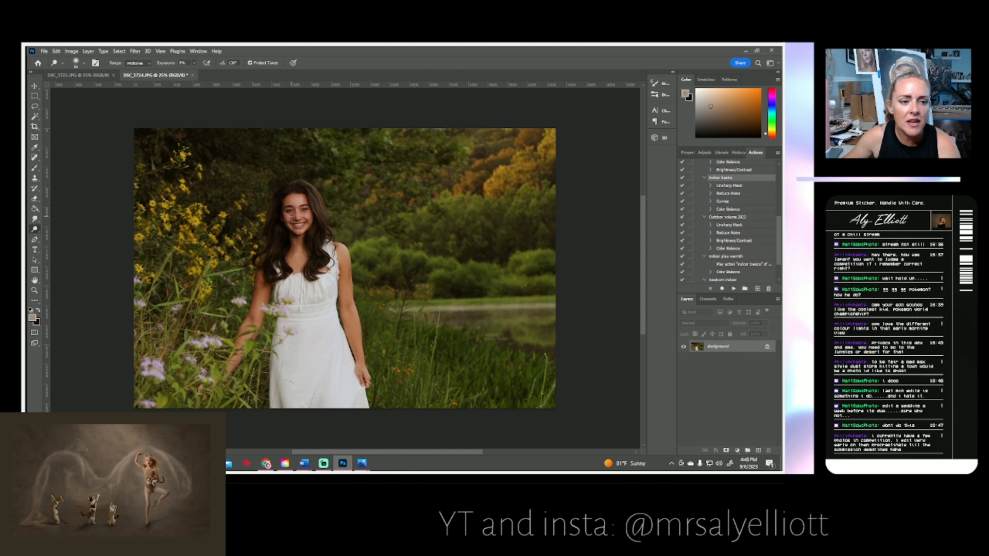
drag(288, 217, 307, 215)
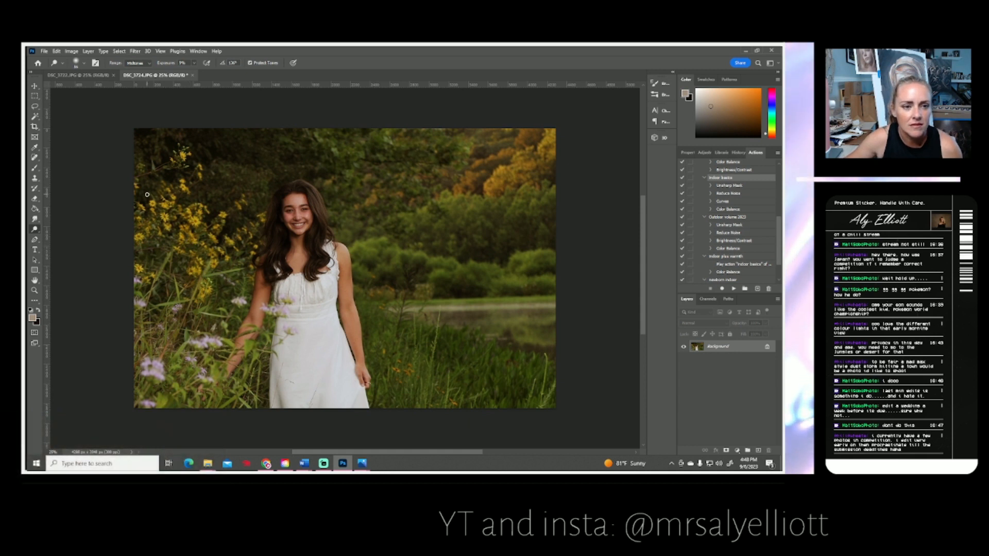
Duplicate the Background layer of DSC_3724.JPG and darken the copy with Brightness/Contrast at brightness -46.
right_click(713, 349)
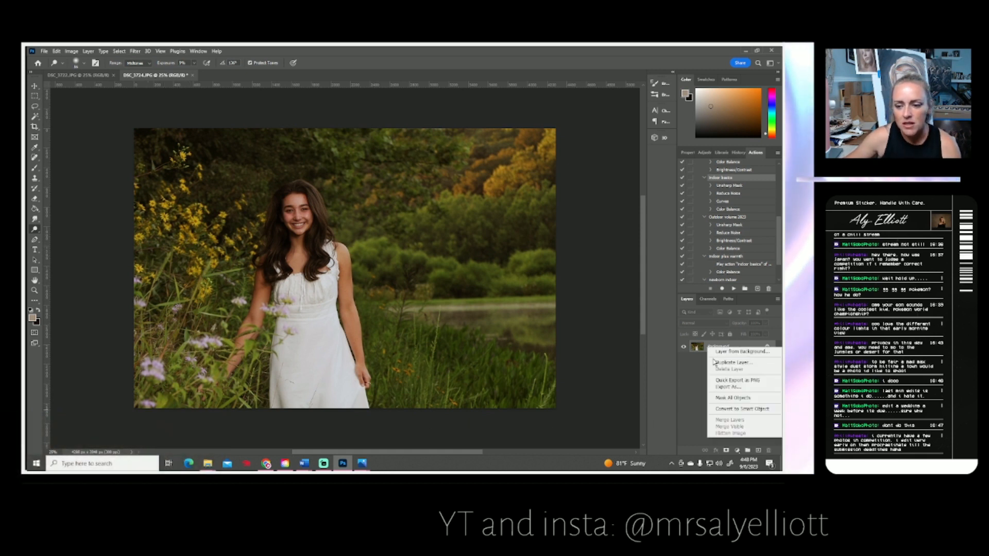
click(717, 364)
click(461, 165)
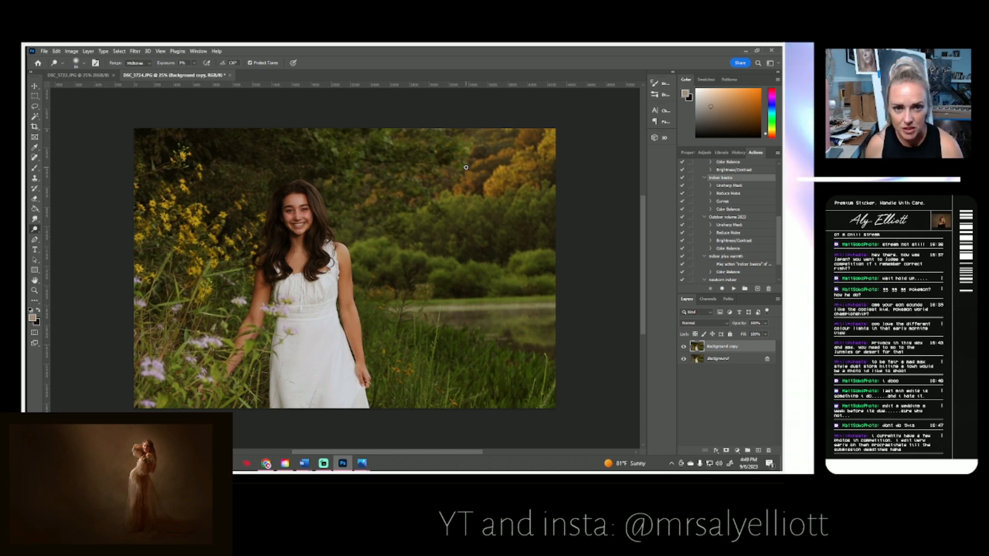
click(72, 51)
mouse_move(86, 72)
click(183, 77)
drag(641, 185, 630, 186)
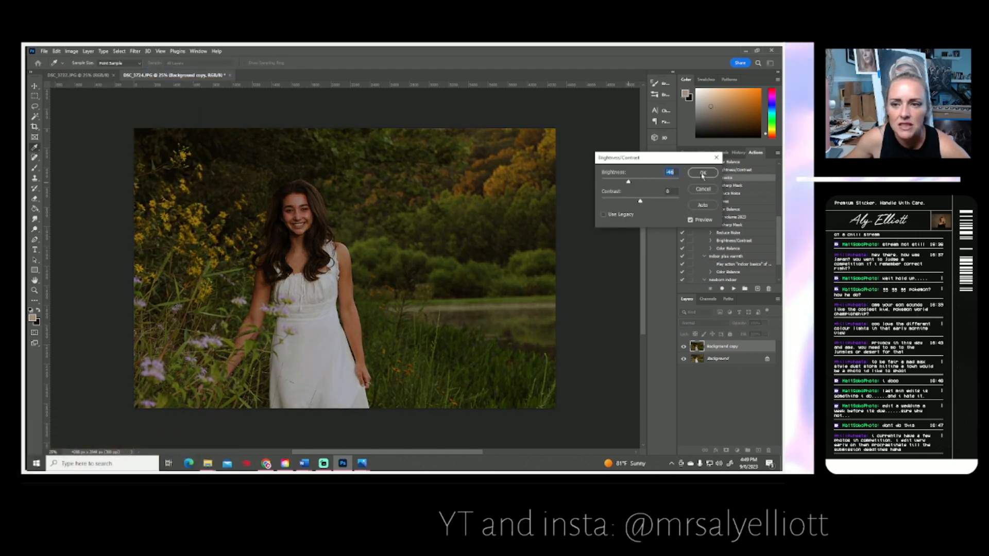
click(704, 173)
Erase the darkened copy over the woman's face and upper body with a very large soft round eraser.
click(35, 219)
click(34, 198)
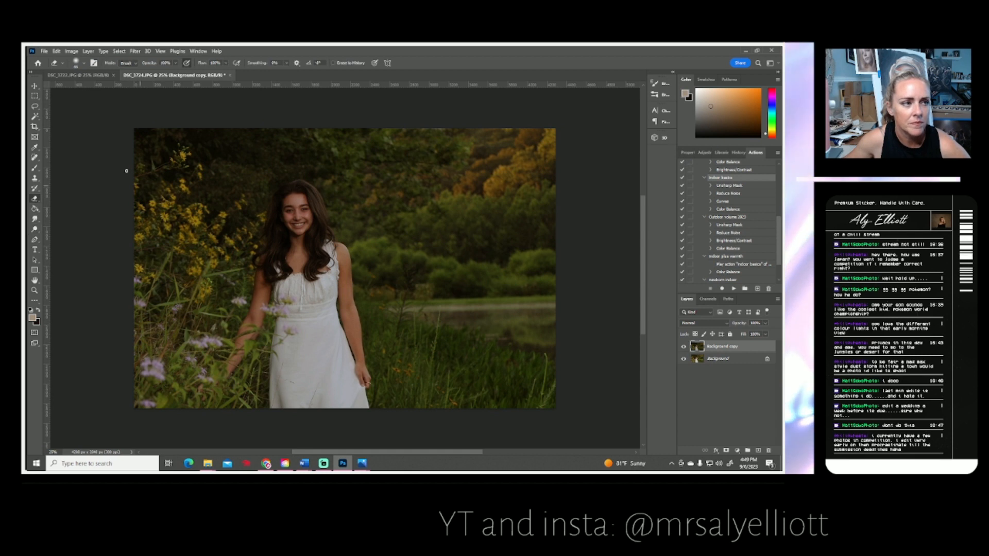
click(77, 62)
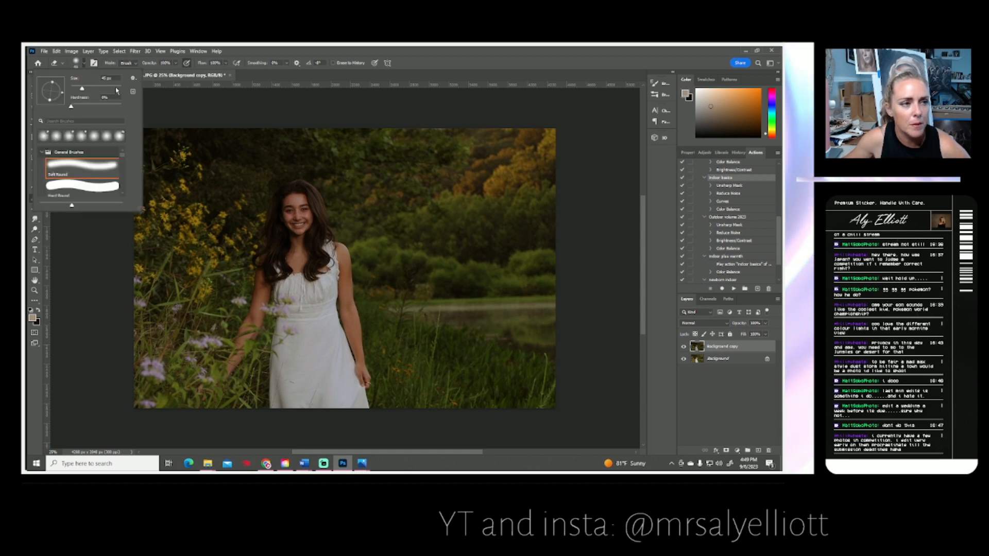
click(117, 89)
click(118, 89)
click(304, 226)
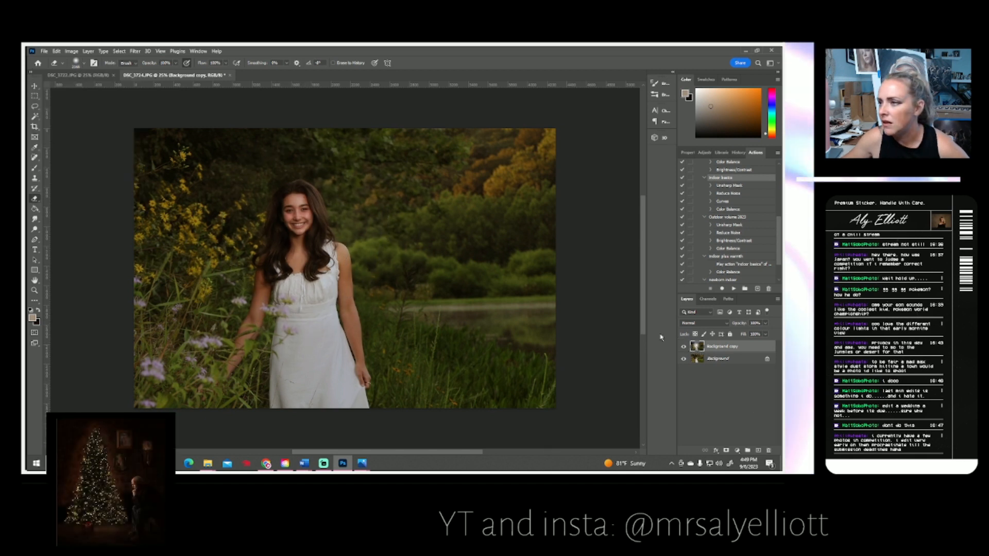
Warm the midtones of the darkened Background copy towards red and yellow with a Color Balance adjustment.
click(71, 51)
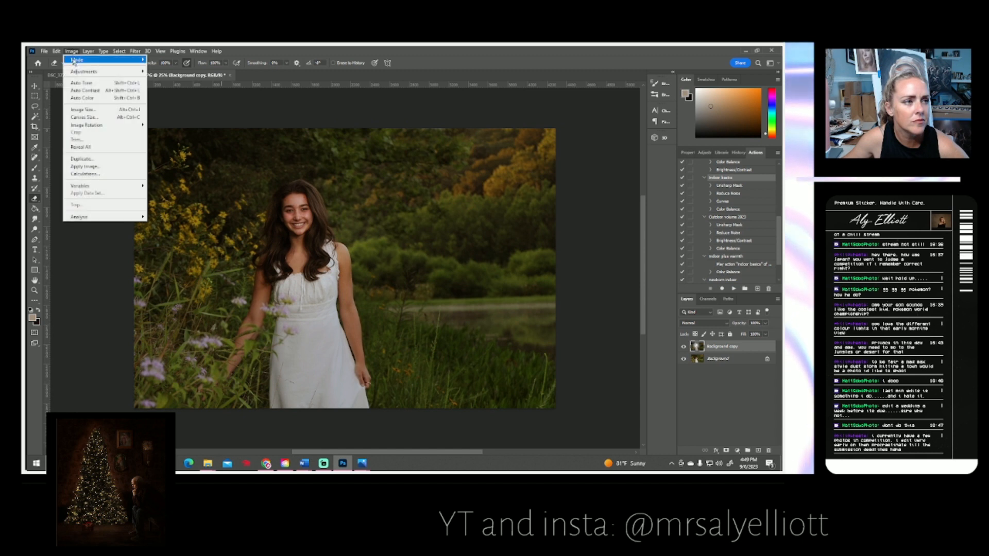
mouse_move(82, 72)
click(170, 121)
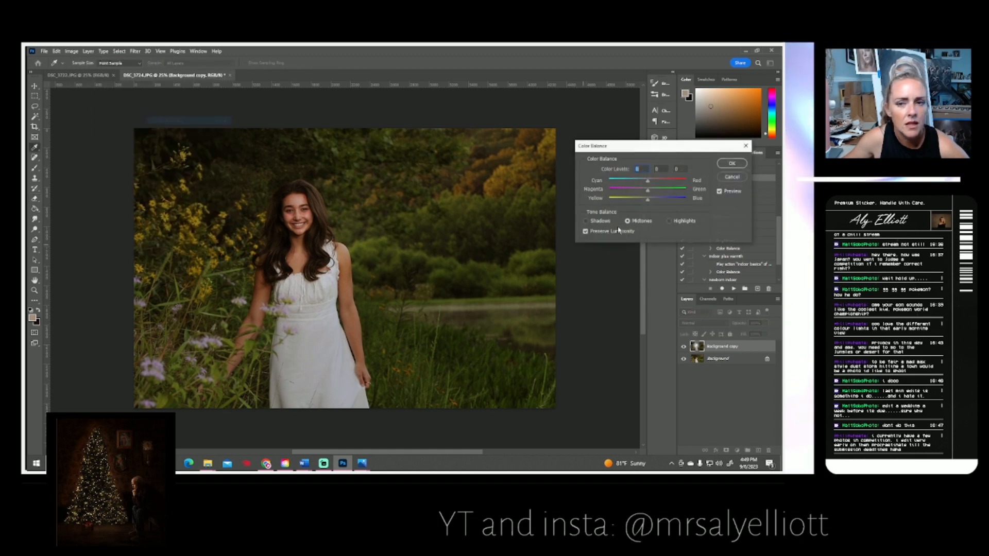
drag(650, 182, 644, 201)
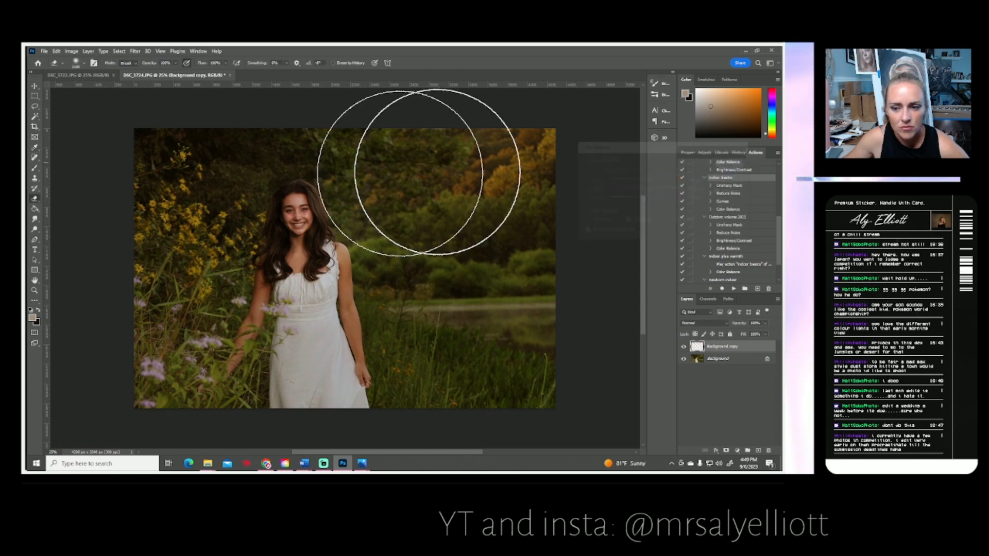
click(732, 164)
key(e)
Flatten DSC_3724.JPG and save the finished photo as DSC_3724.jpg, closing its document.
click(88, 52)
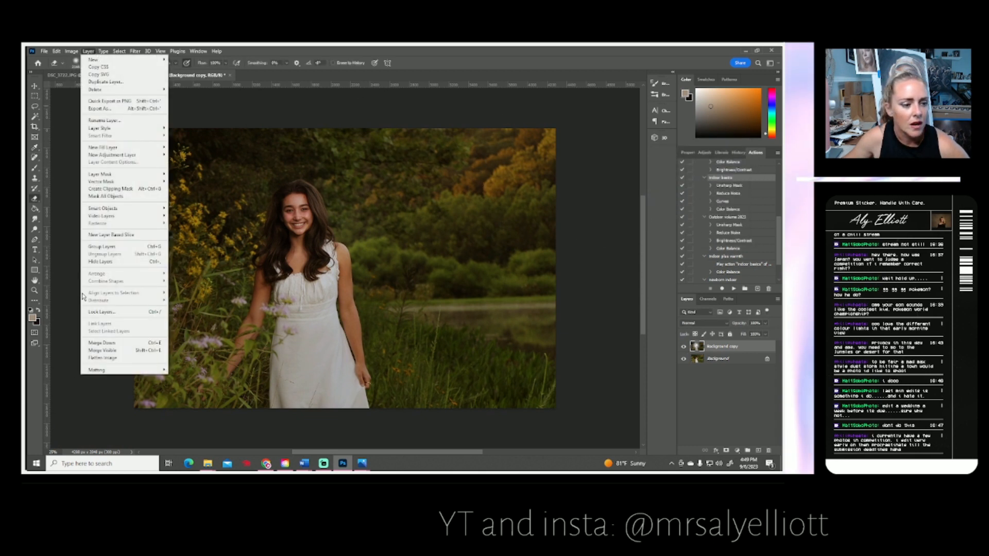
click(95, 356)
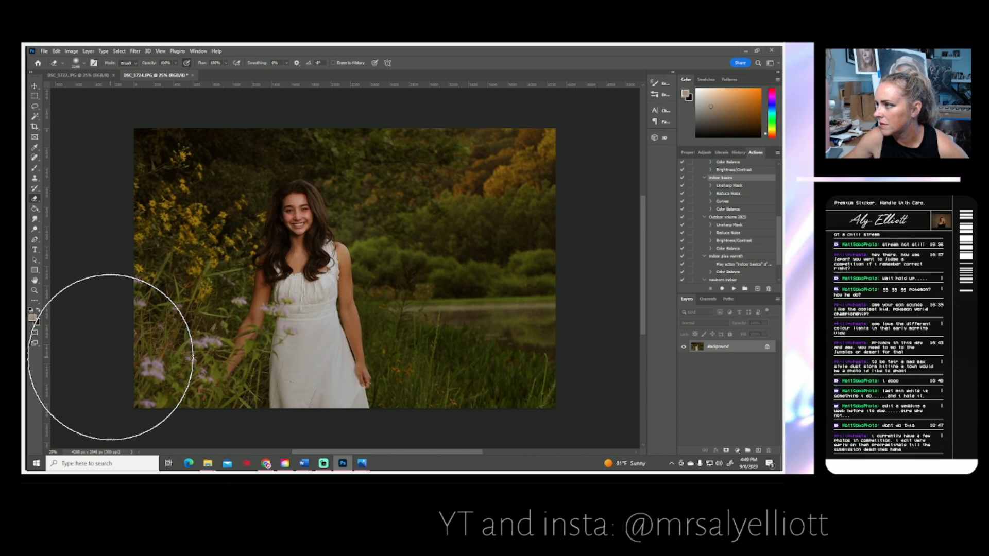
click(44, 51)
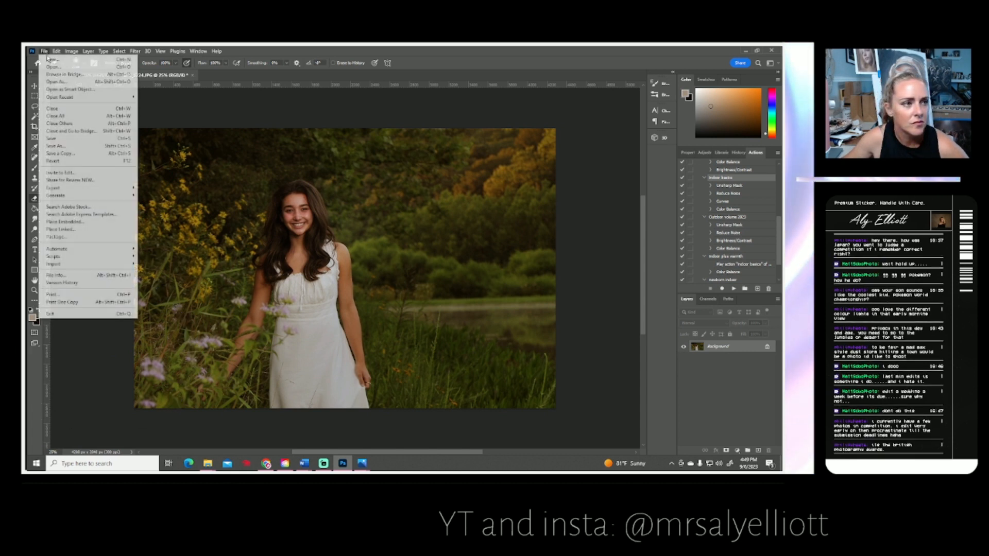
click(67, 154)
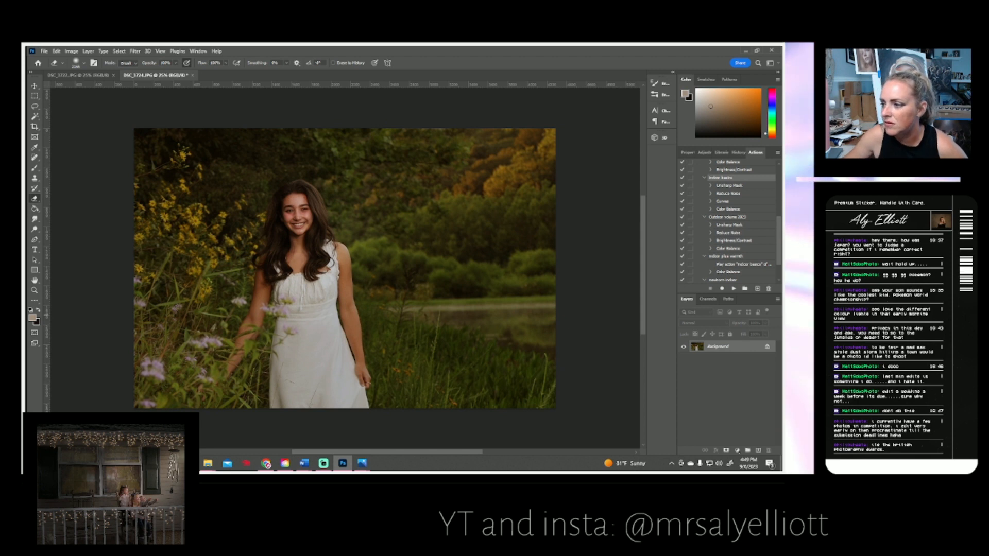
click(447, 150)
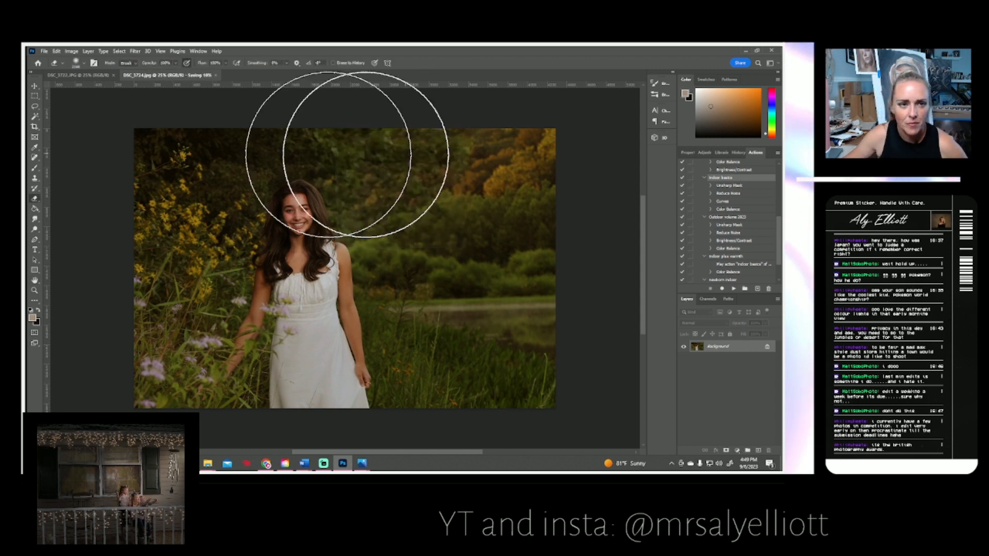
click(189, 75)
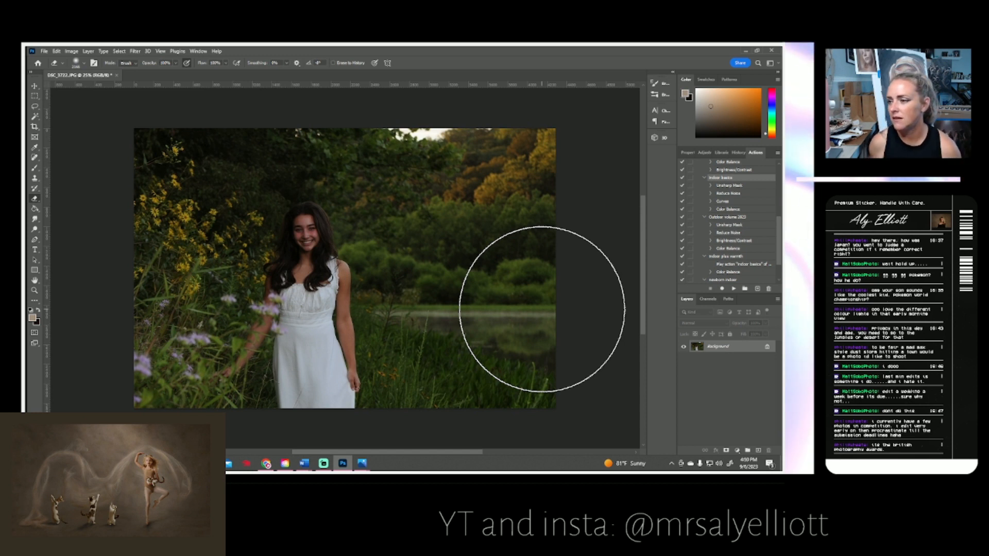
Brighten DSC_3722.JPG with a Curves adjustment, raising the darker tones of the RGB curve at input 72.
click(71, 51)
mouse_move(92, 76)
click(165, 88)
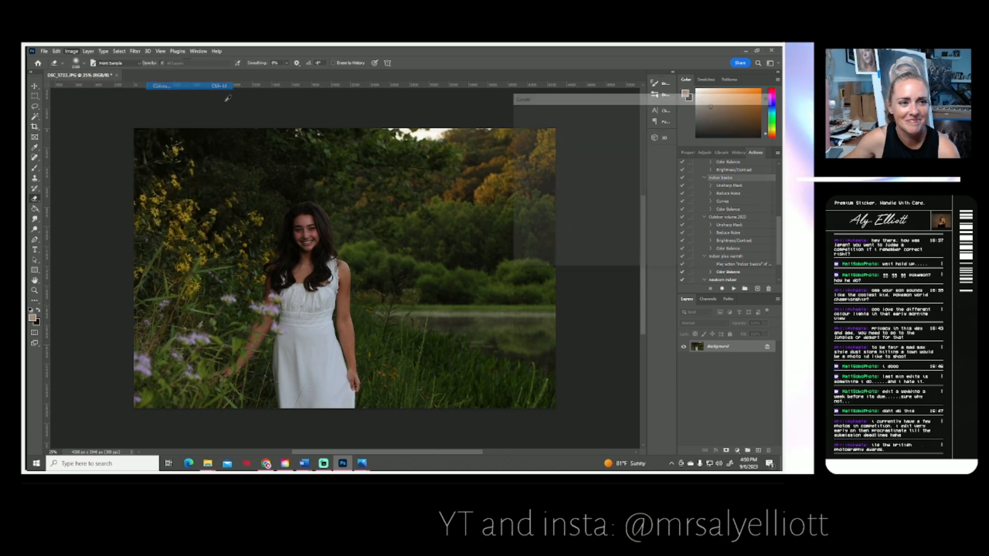
drag(578, 204, 579, 196)
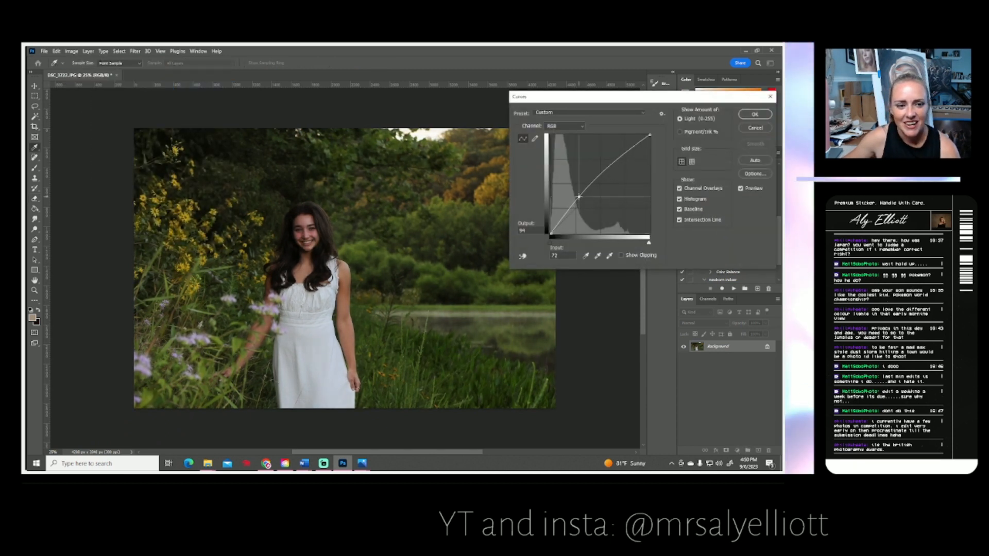
click(755, 114)
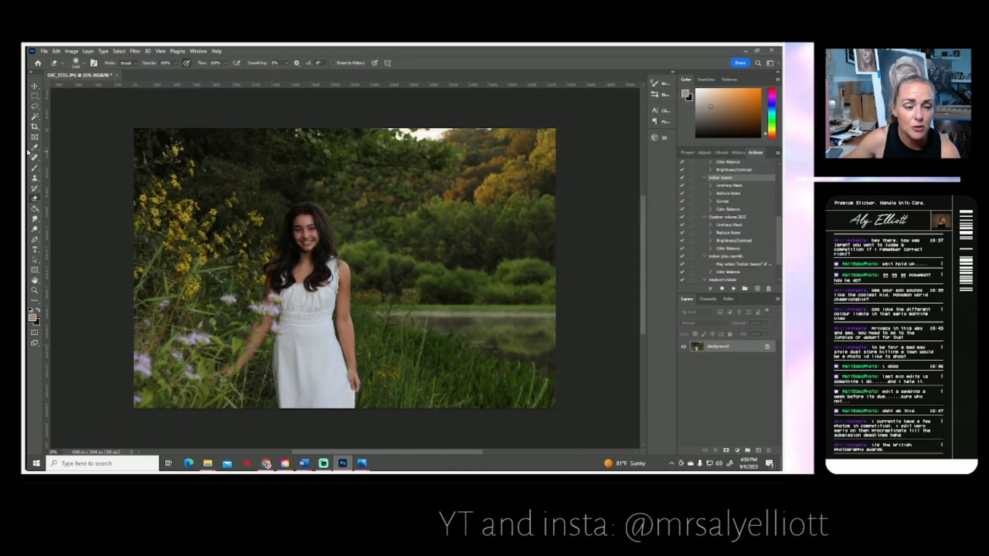
Warm the midtones of DSC_3722.JPG with Color Balance, setting Cyan/Red to +16 and Yellow/Blue to -4.
click(71, 51)
mouse_move(87, 76)
click(168, 120)
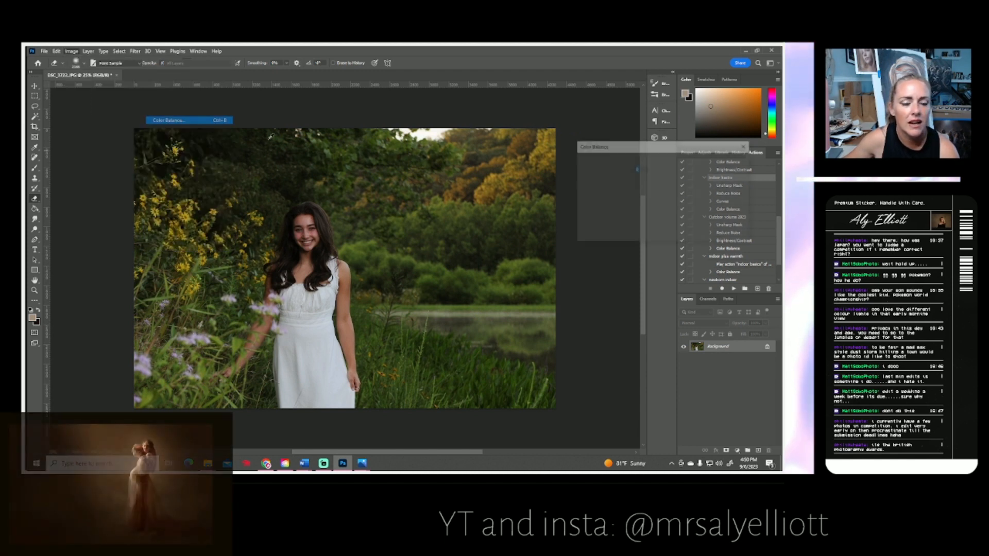
drag(648, 182, 655, 181)
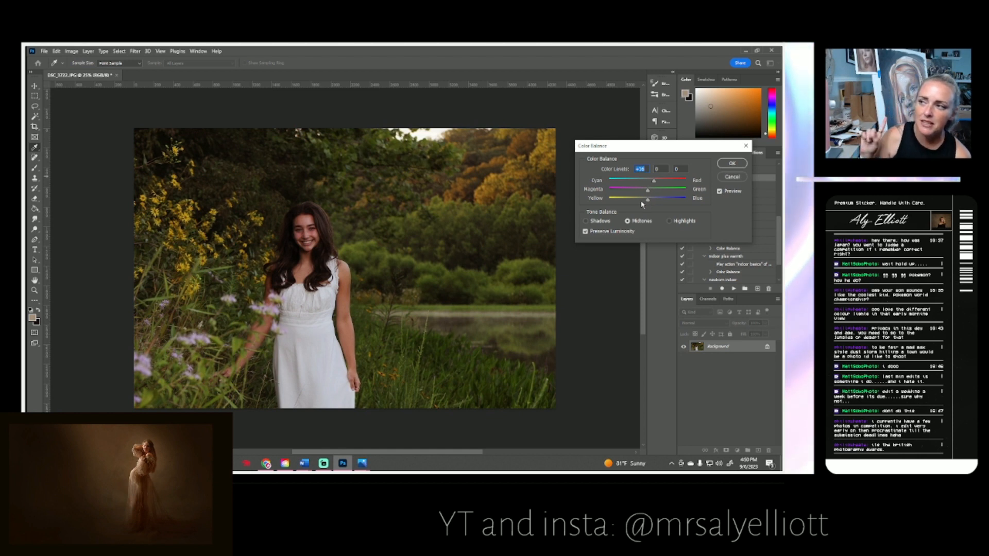
drag(648, 200, 647, 203)
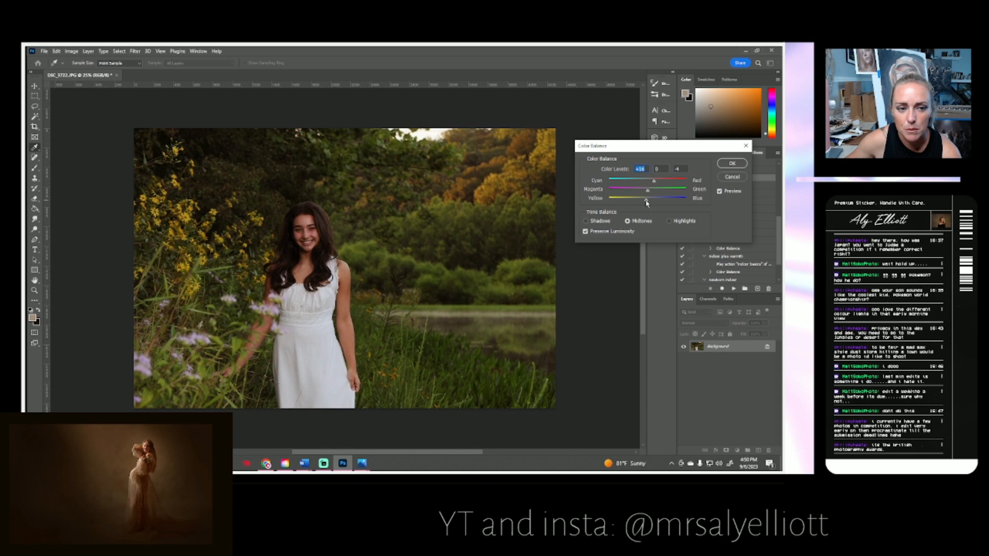
click(732, 163)
key(e)
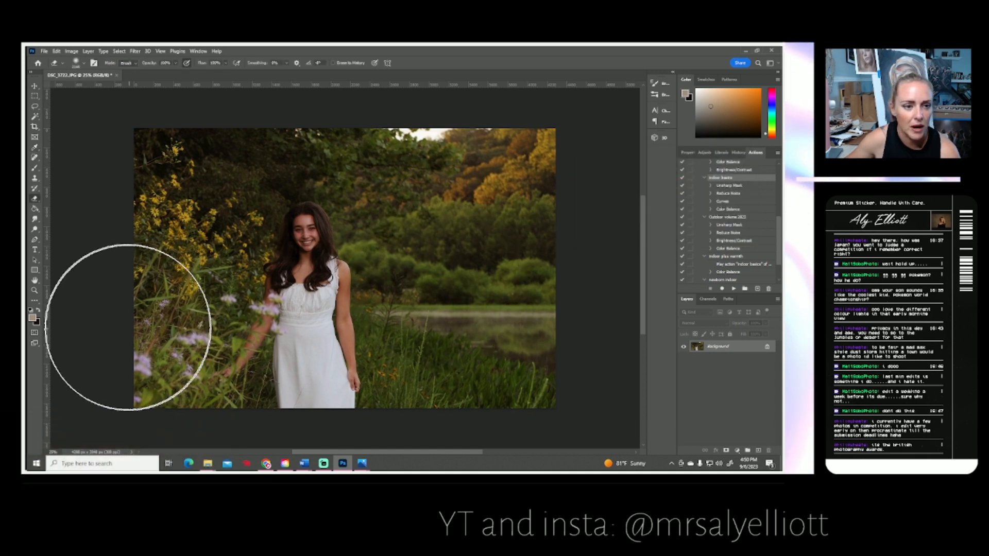
Smooth the skin on the woman's face with the Smudge tool and a smaller soft brush.
click(34, 290)
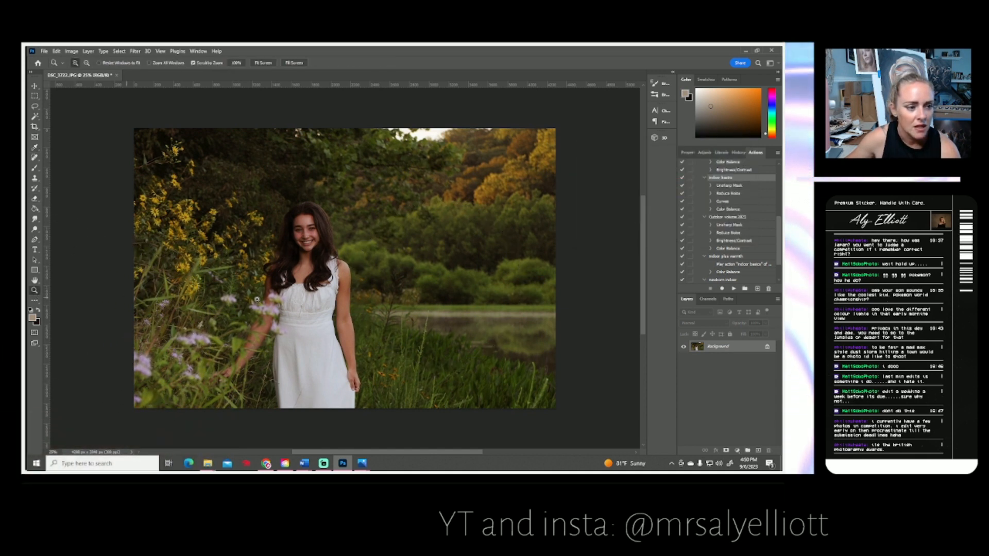
click(302, 235)
scroll(33, 219, down, 2)
scroll(33, 219, up, 1)
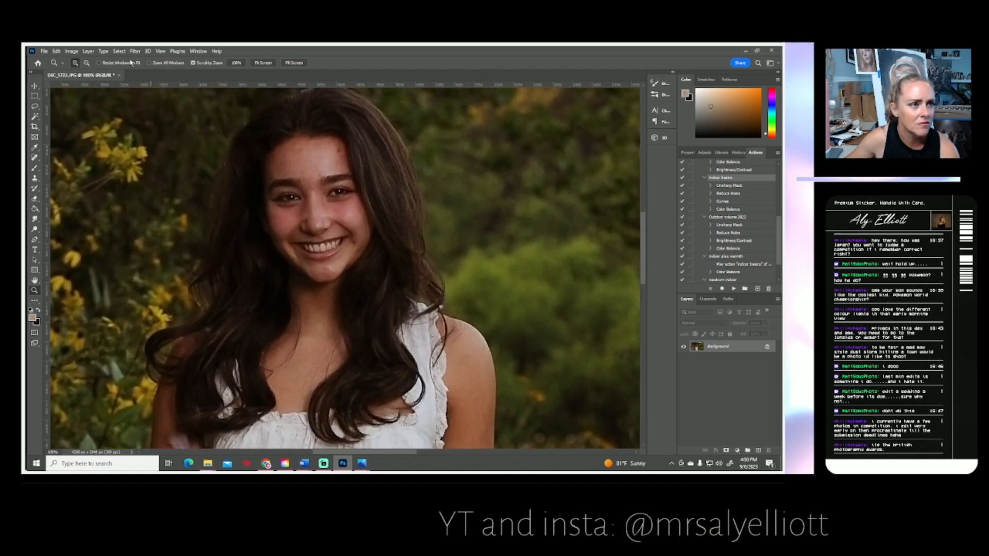
click(87, 63)
click(322, 270)
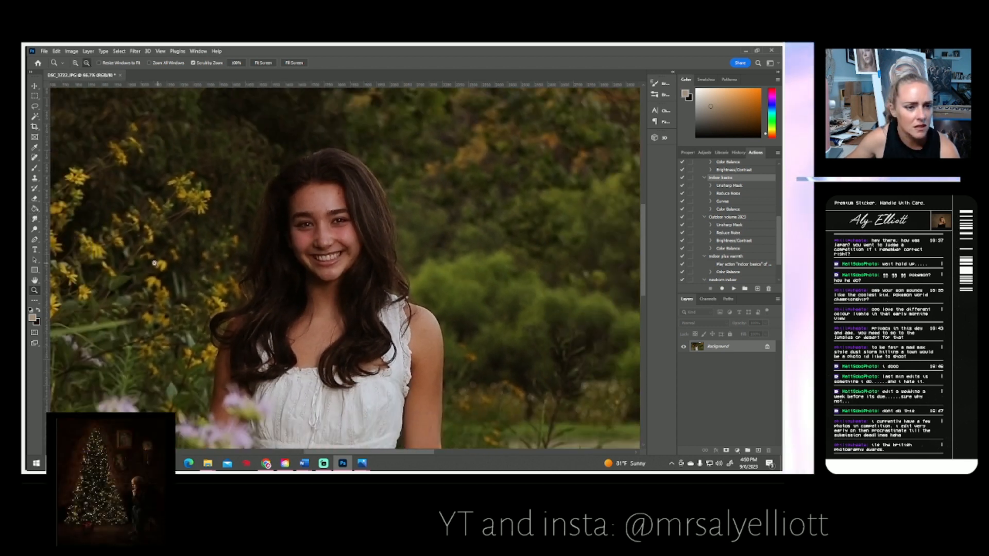
click(35, 229)
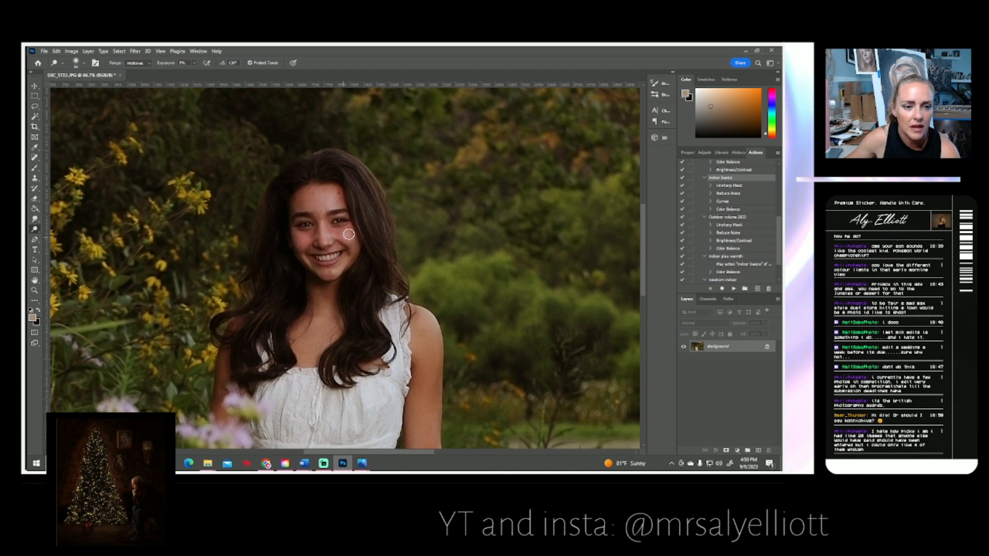
click(34, 219)
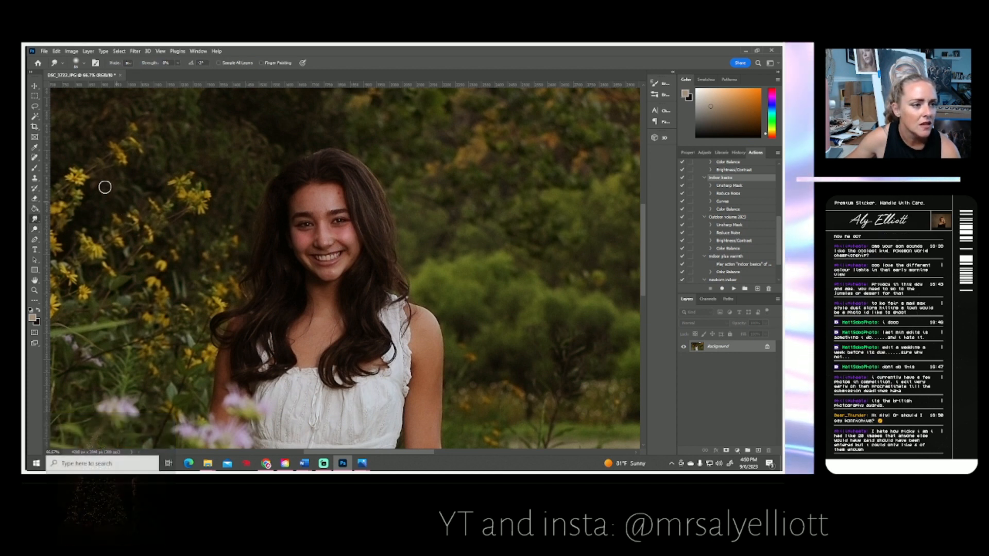
click(84, 63)
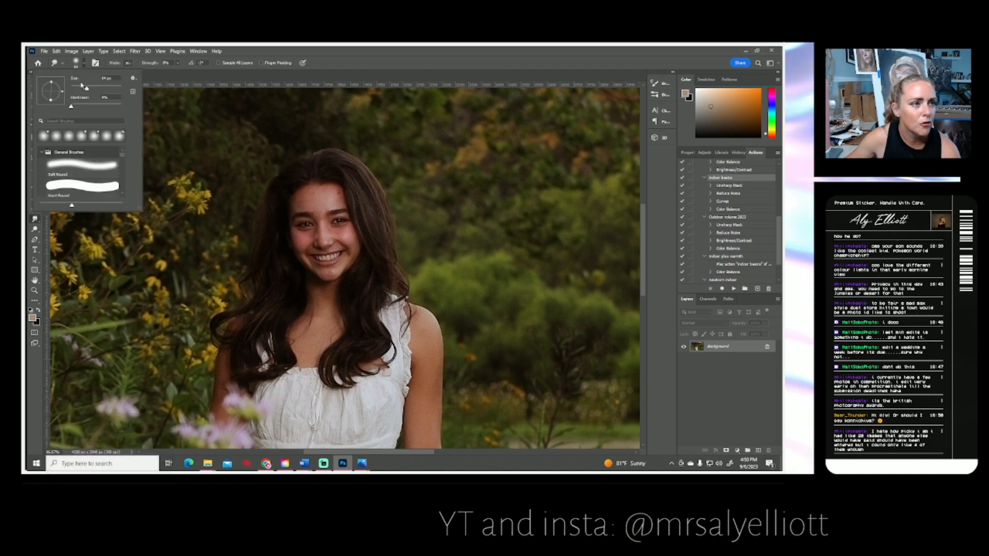
click(312, 210)
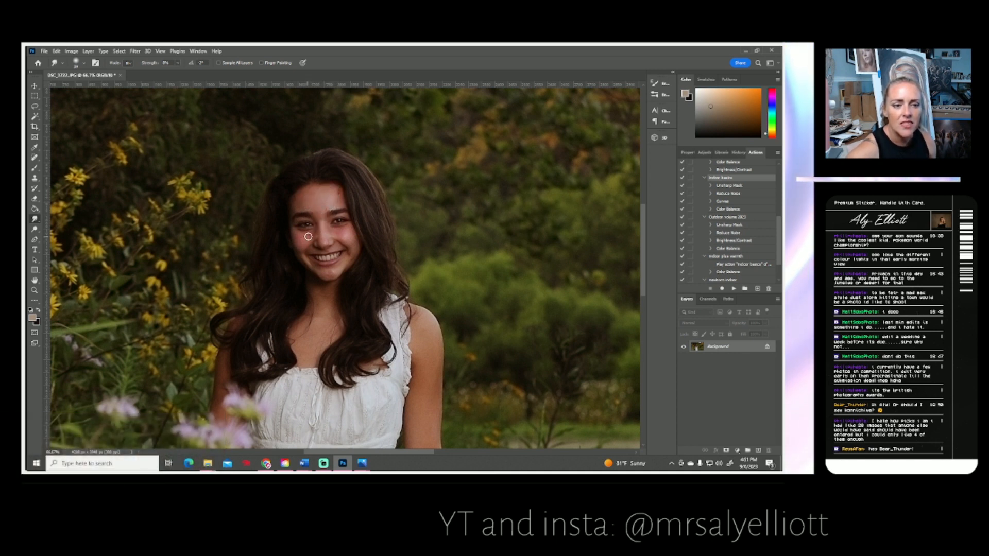
scroll(317, 239, left, 3)
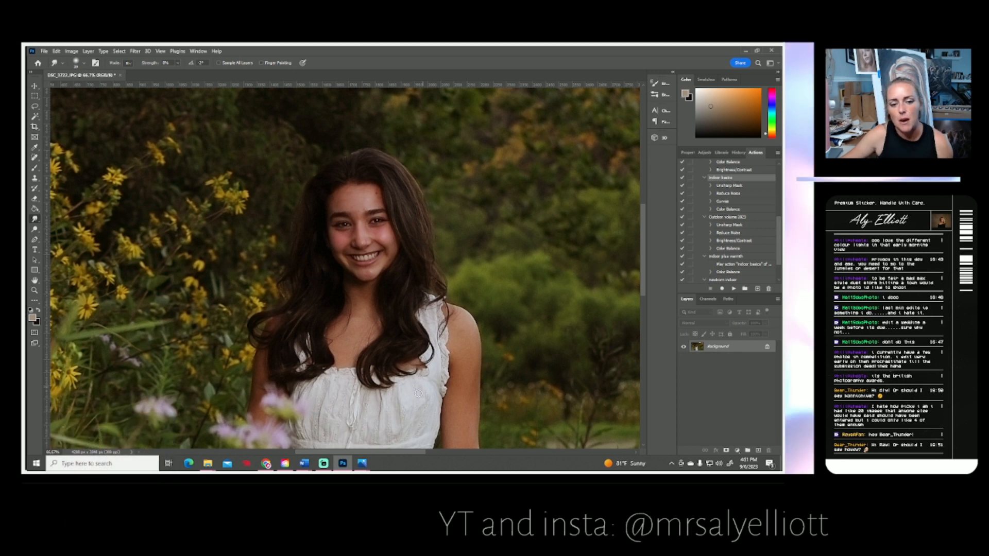
Save the retouched photo as DSC_3722.jpg and close its document.
click(35, 291)
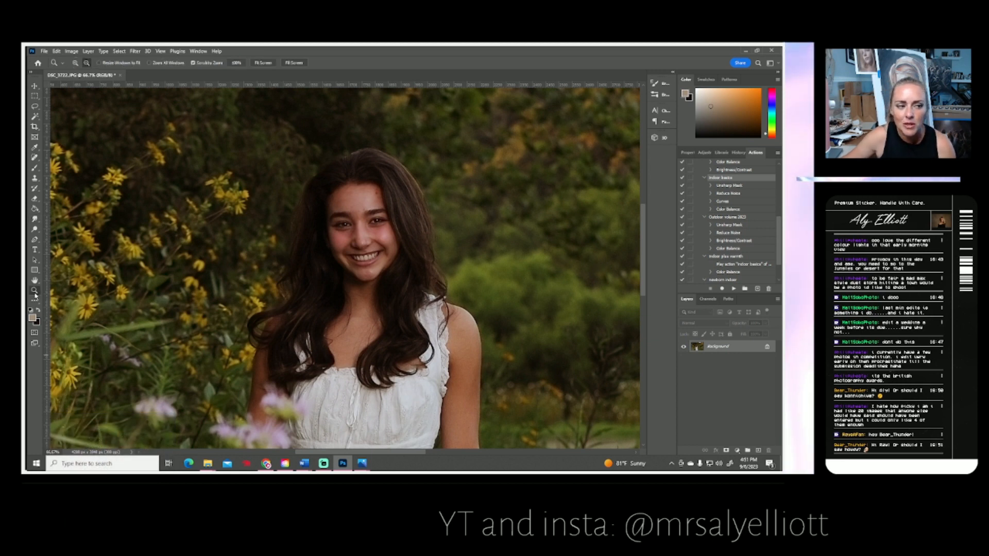
click(263, 63)
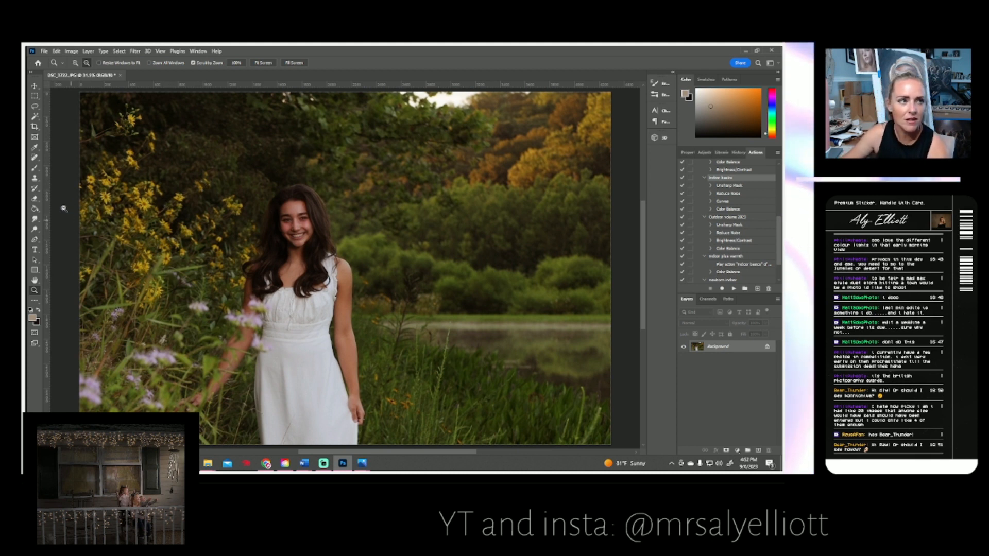
click(44, 51)
click(60, 147)
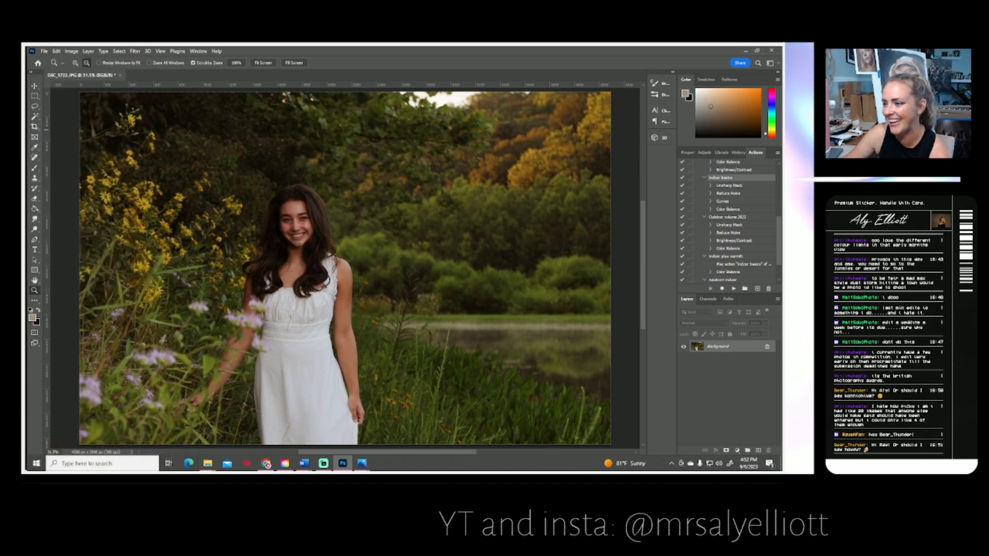
click(450, 151)
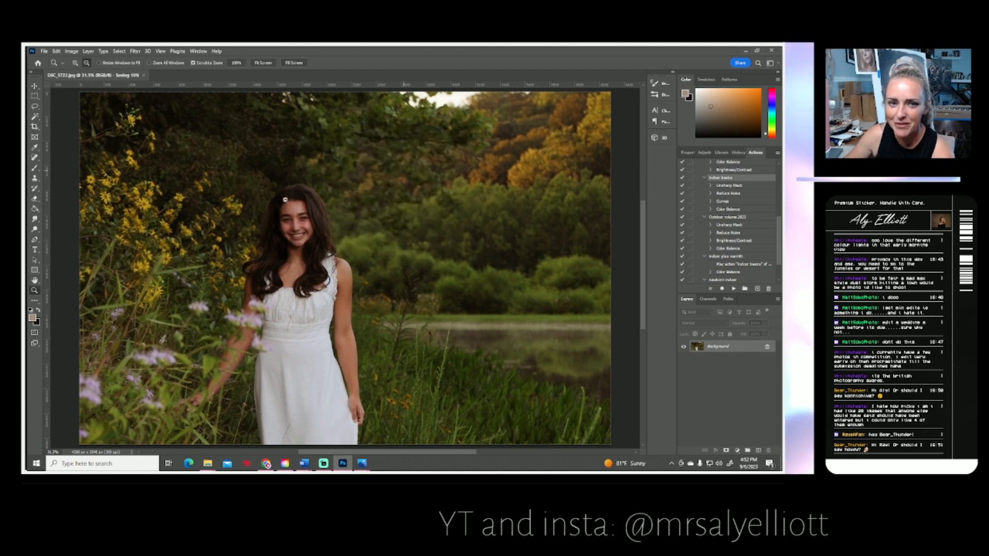
click(116, 74)
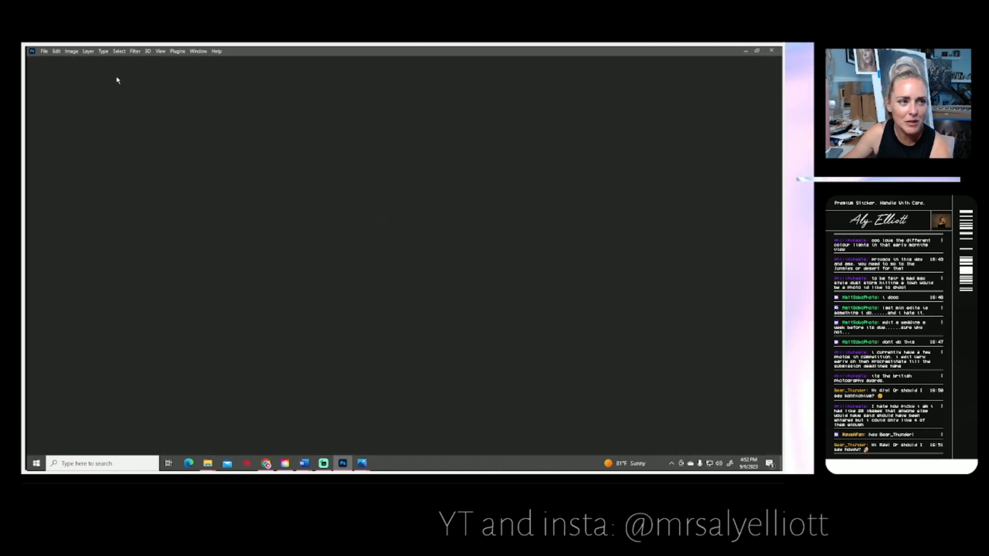
Switch to Photos and examine the lakeside portraits from DSC_3724.JPG to DSC_3728.JPG to choose ones for editing in Photoshop.
click(44, 52)
click(44, 52)
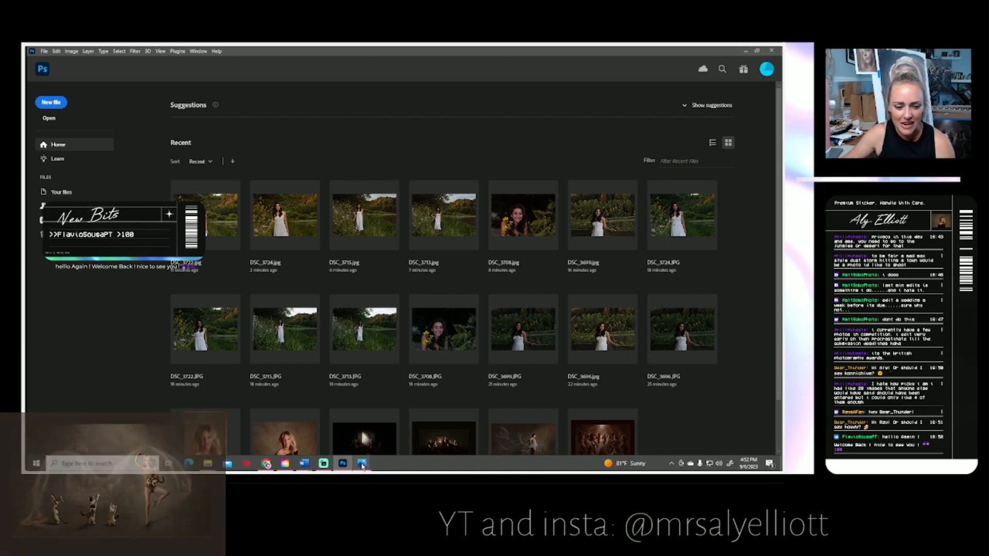
mouse_move(362, 463)
click(531, 417)
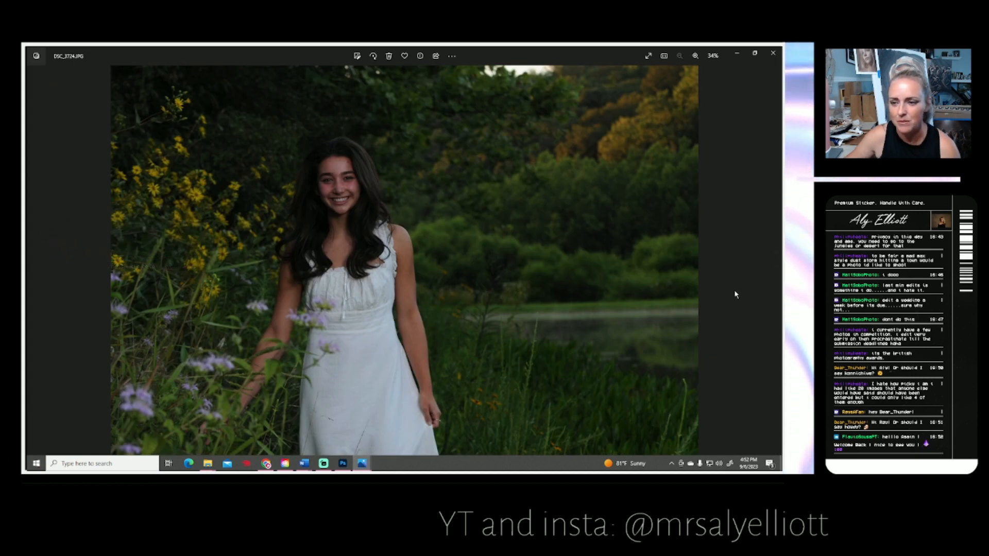
click(775, 259)
click(775, 259)
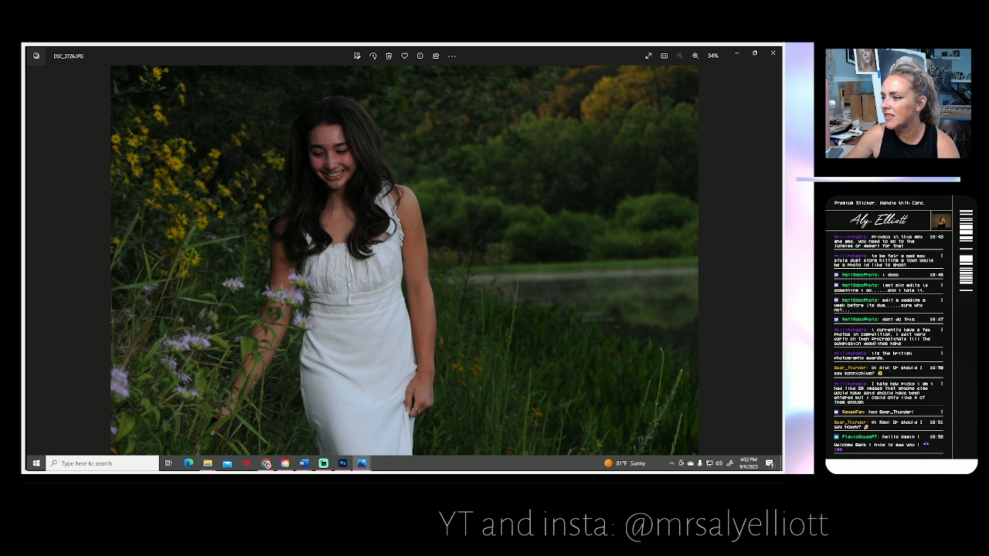
key(alt+Tab)
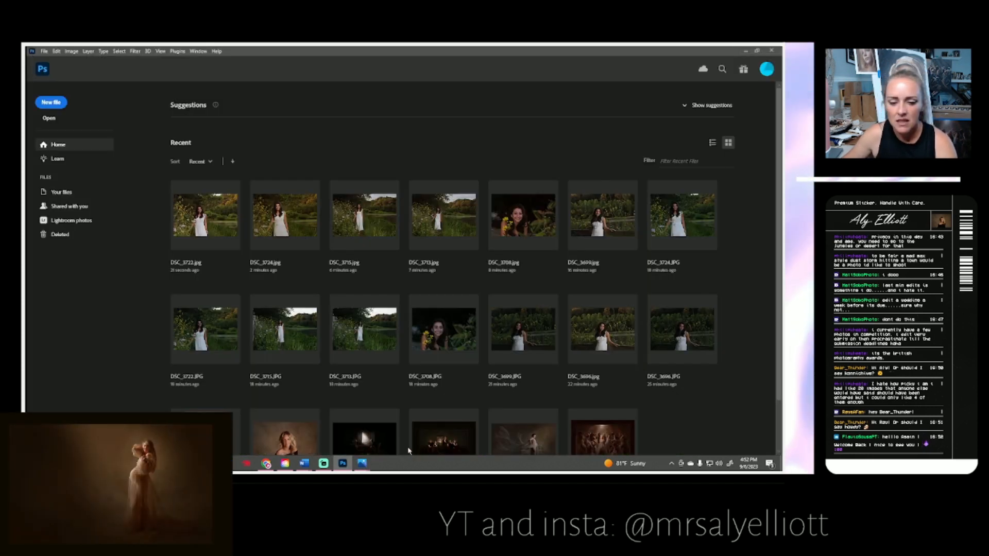
click(531, 421)
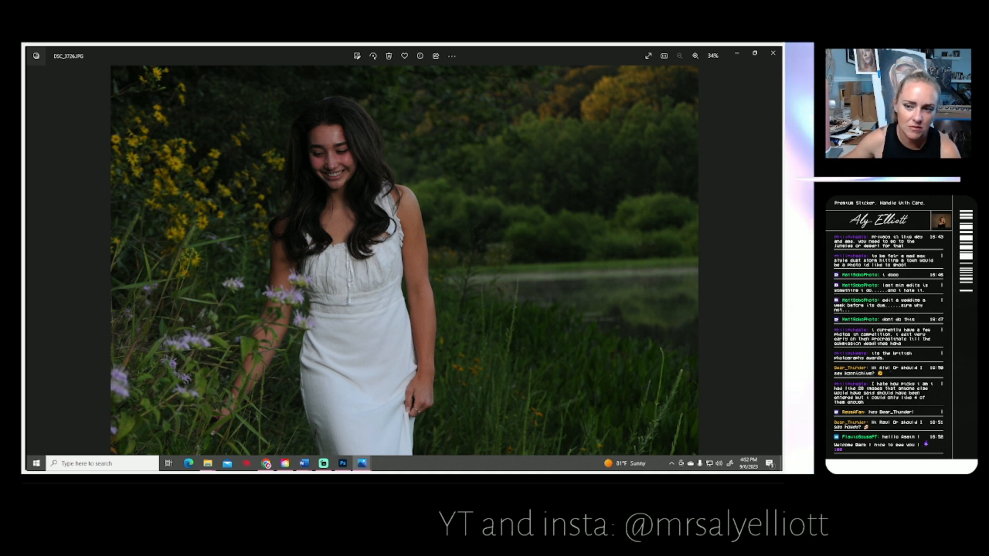
click(774, 262)
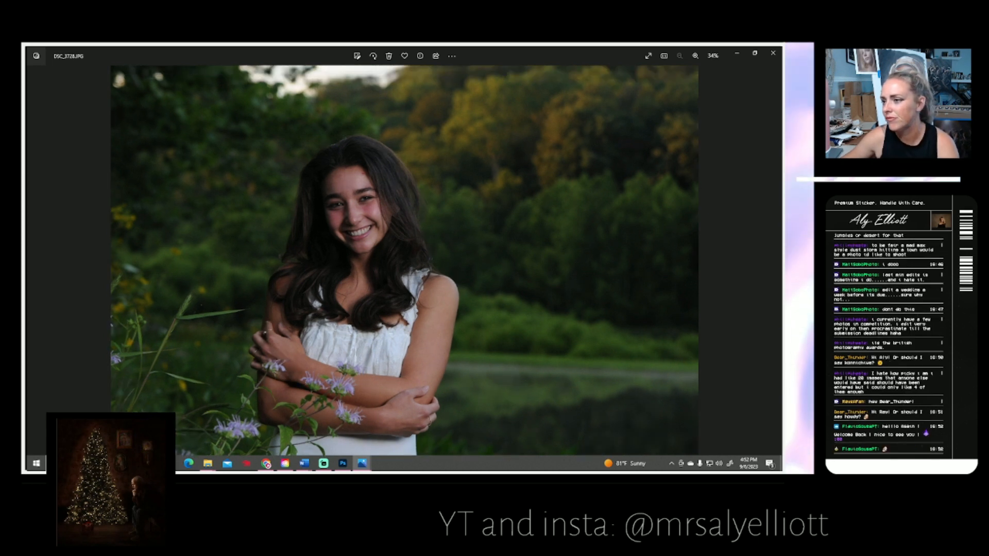
click(363, 465)
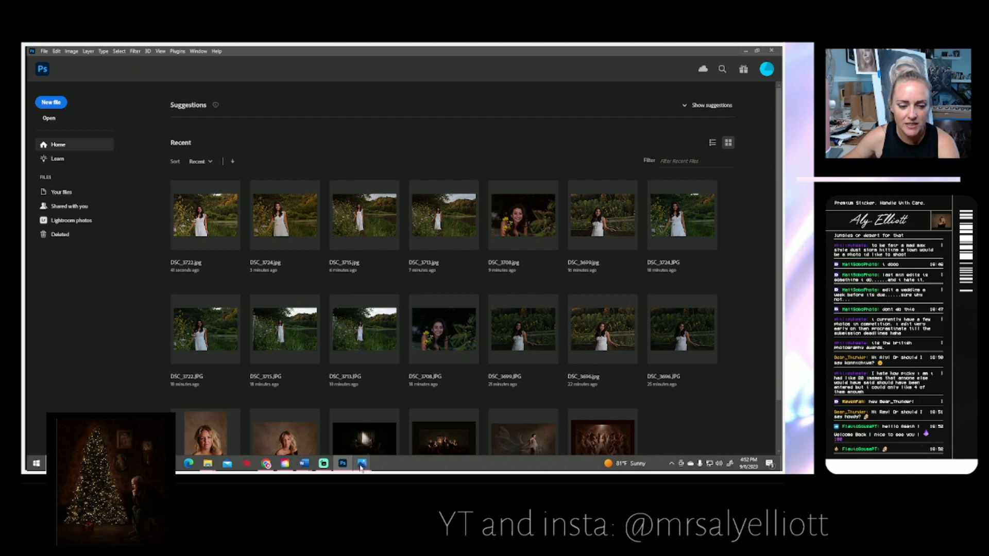
Examine the following portraits in Photos from DSC_3728.JPG up to DSC_3732.JPG, then return to Photoshop.
mouse_move(362, 468)
click(526, 416)
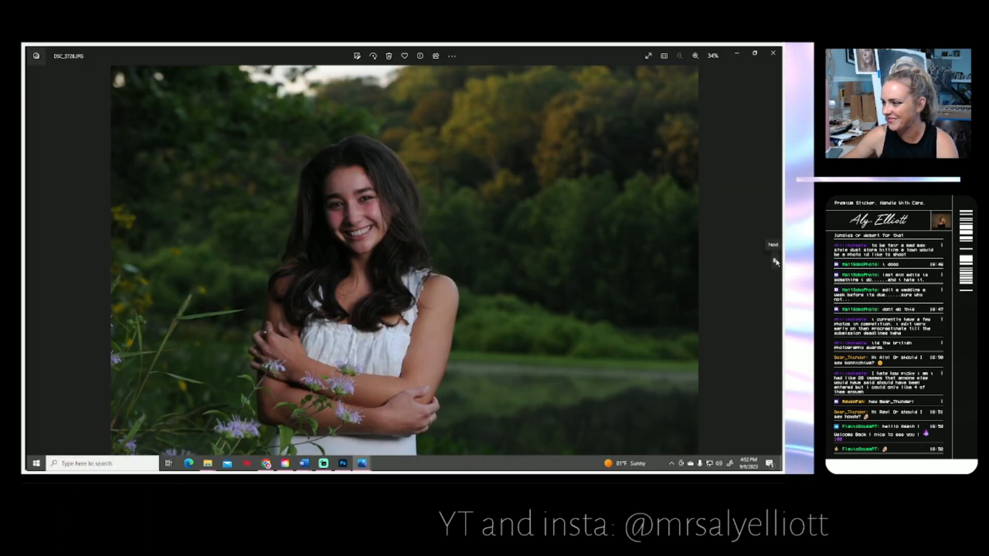
click(776, 262)
click(775, 262)
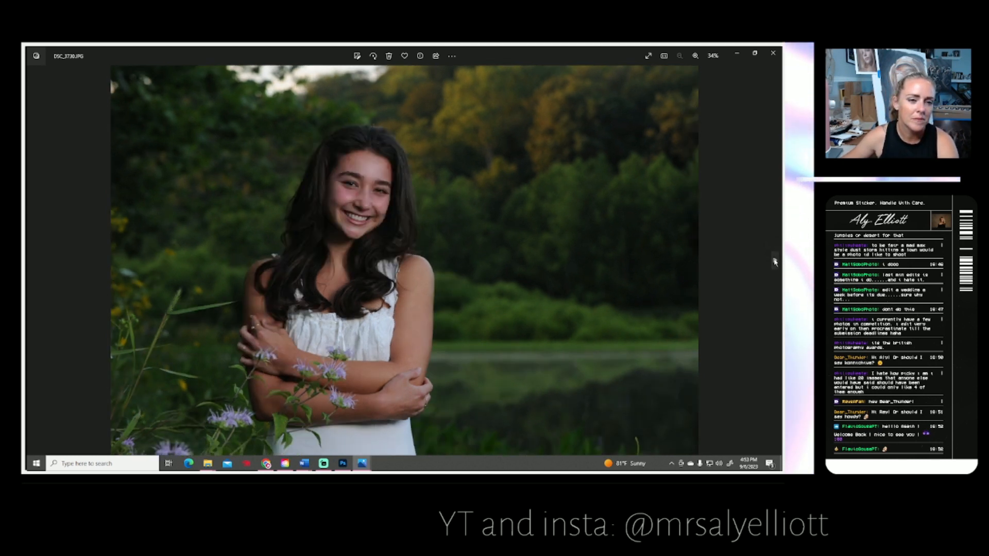
click(775, 262)
click(776, 263)
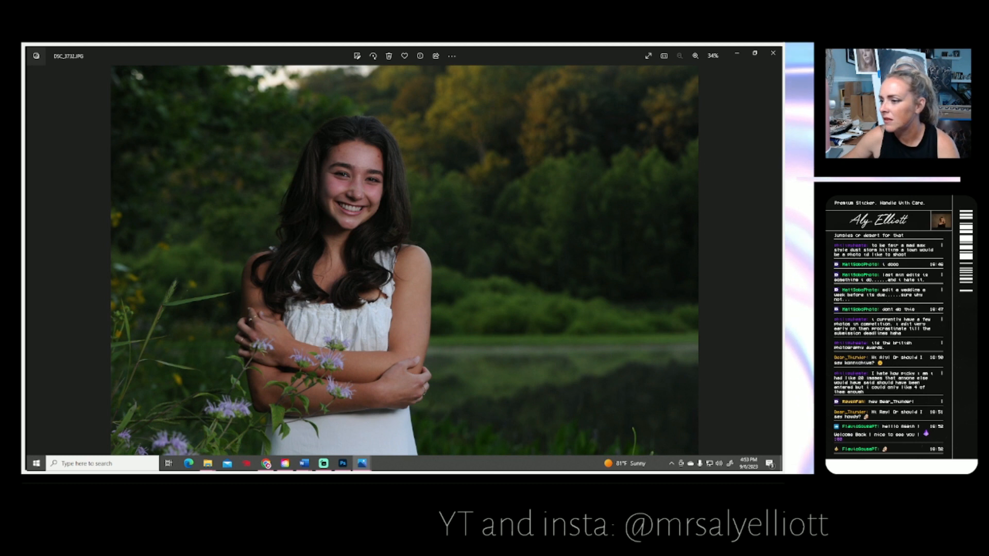
click(342, 463)
Examine the remaining portraits in Photos from DSC_3732.JPG to DSC_3739.JPG and switch back to Photoshop.
mouse_move(362, 463)
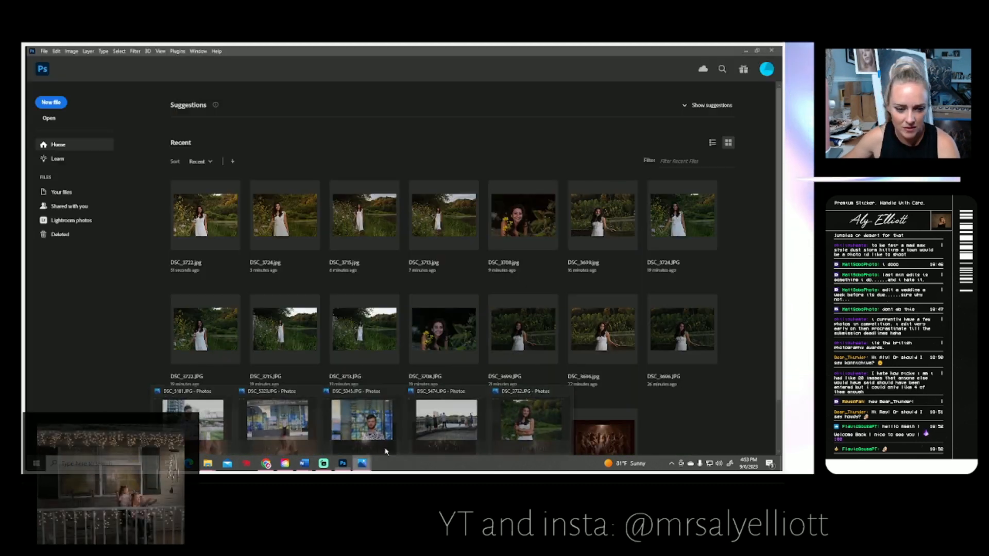
click(531, 420)
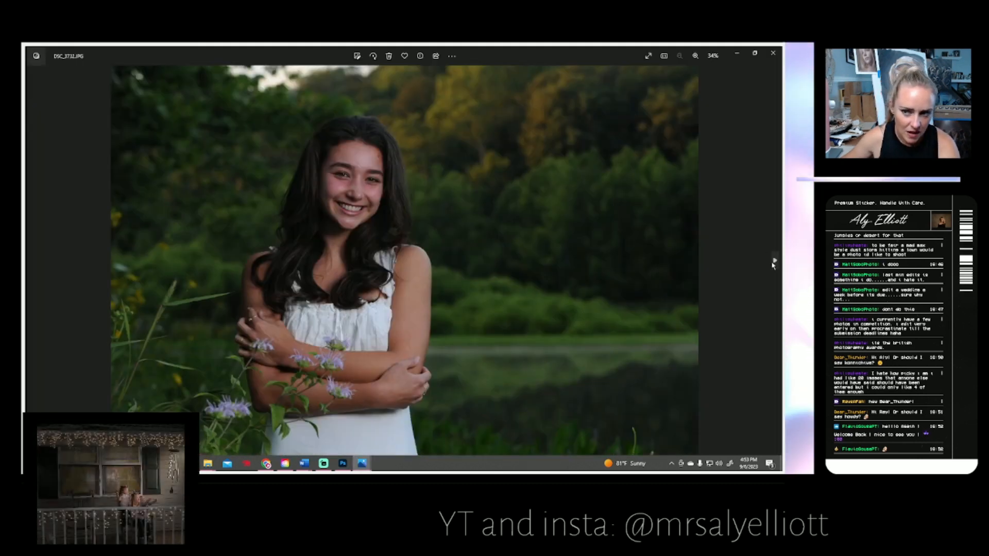
click(775, 263)
click(775, 262)
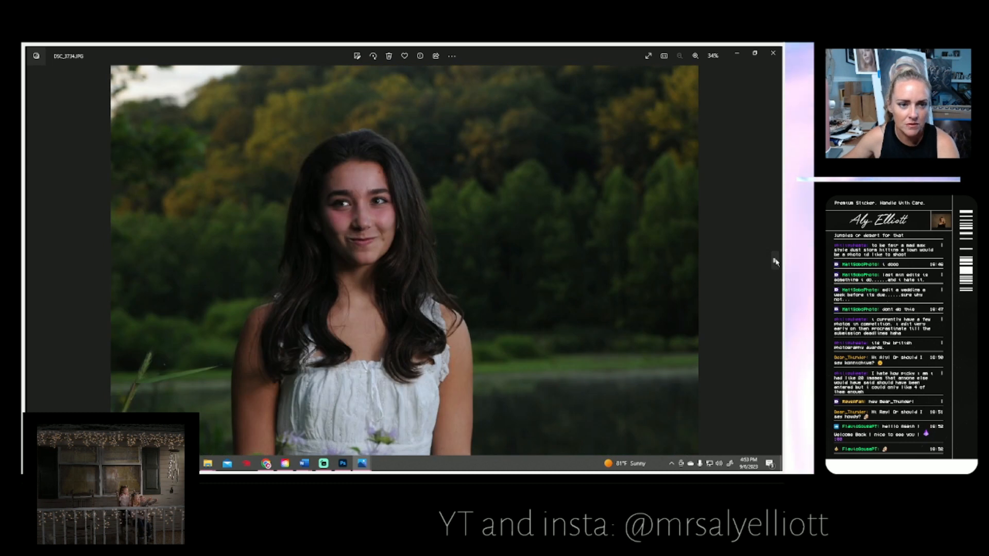
click(776, 262)
click(776, 262)
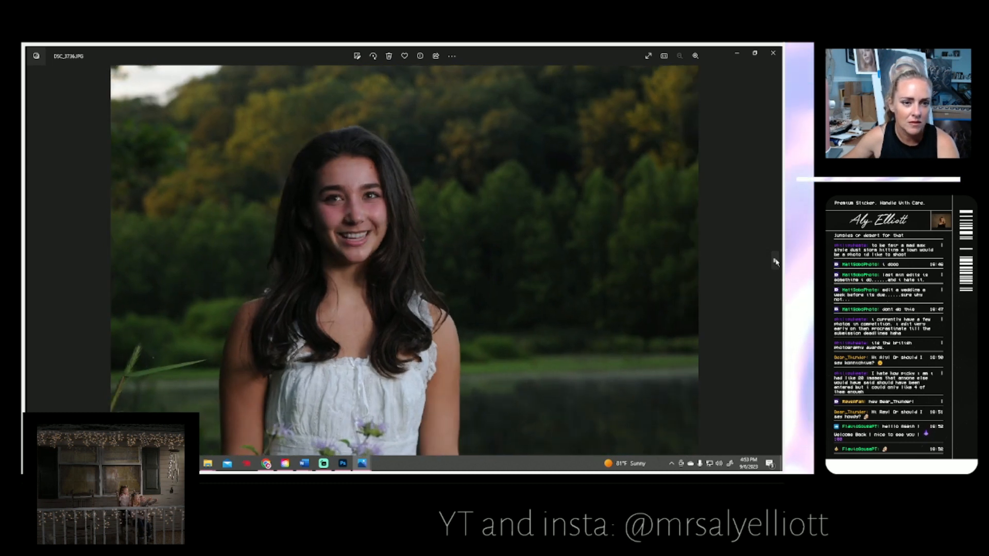
click(776, 263)
click(775, 262)
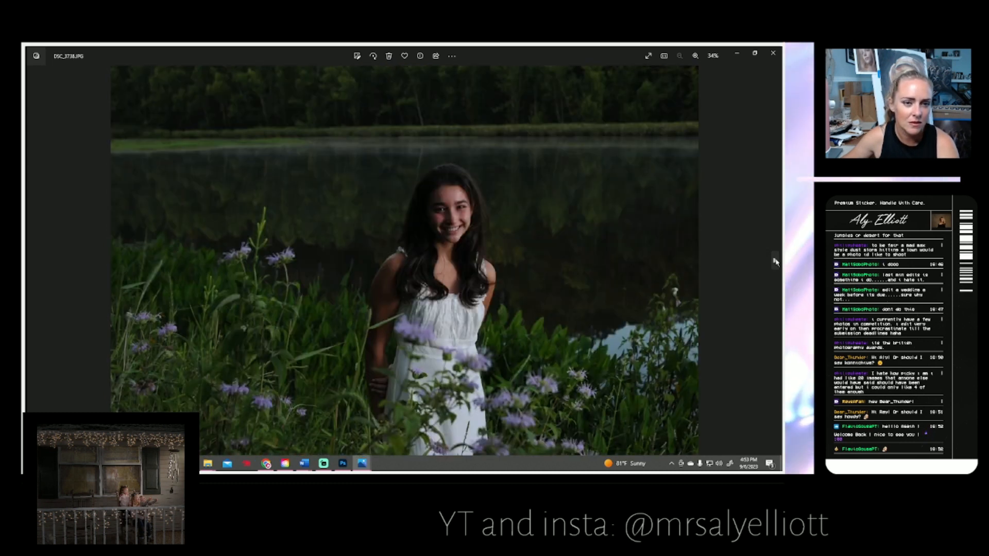
click(775, 262)
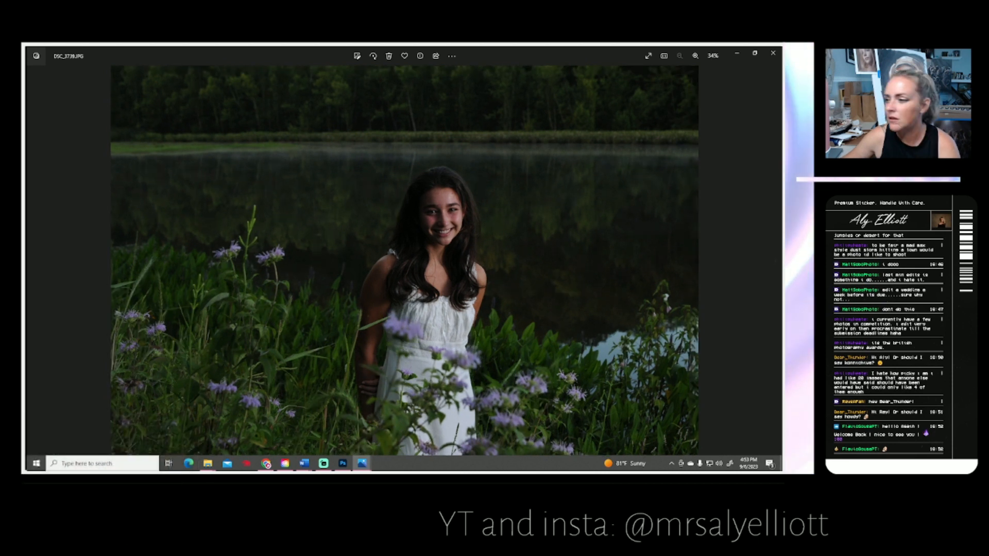
key(alt+Tab)
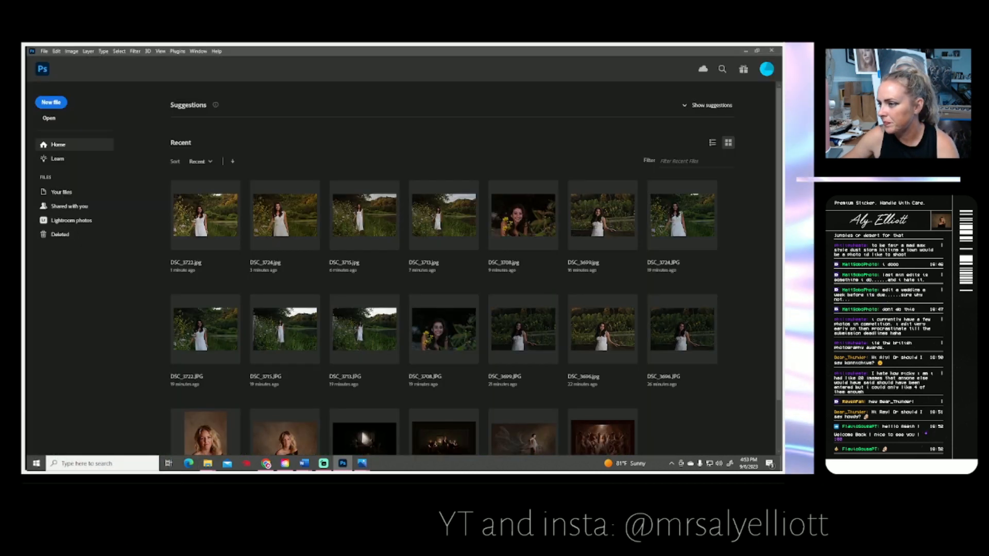
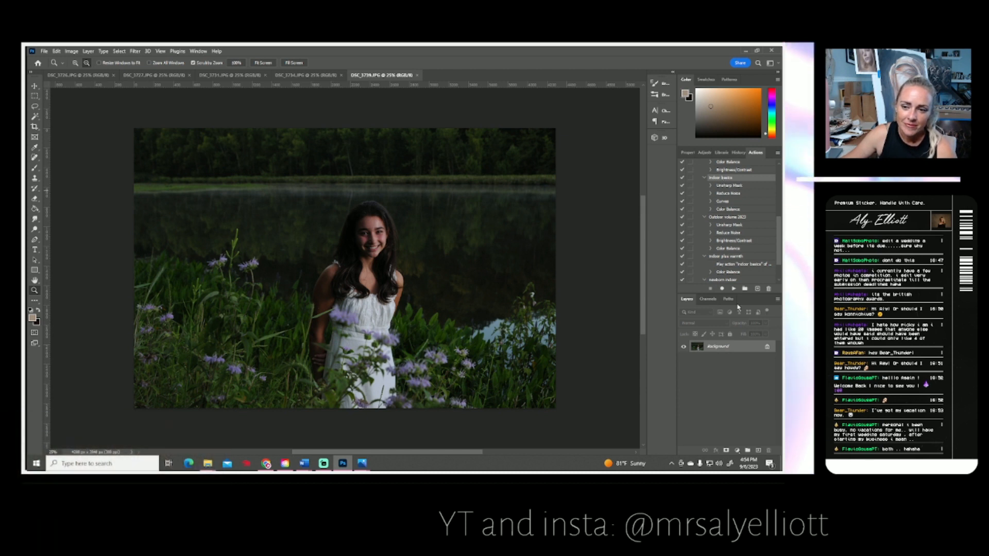
Run the Indoor basics action on DSC_3739.JPG and warm its midtones with Color Balance, setting Cyan/Red to +21 and Yellow/Blue to -22.
click(733, 290)
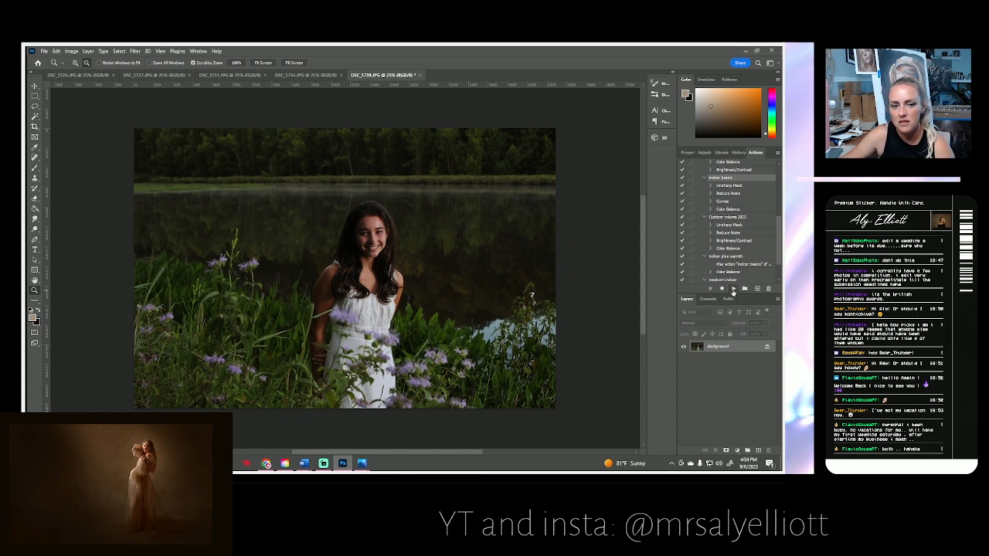
click(71, 51)
mouse_move(104, 71)
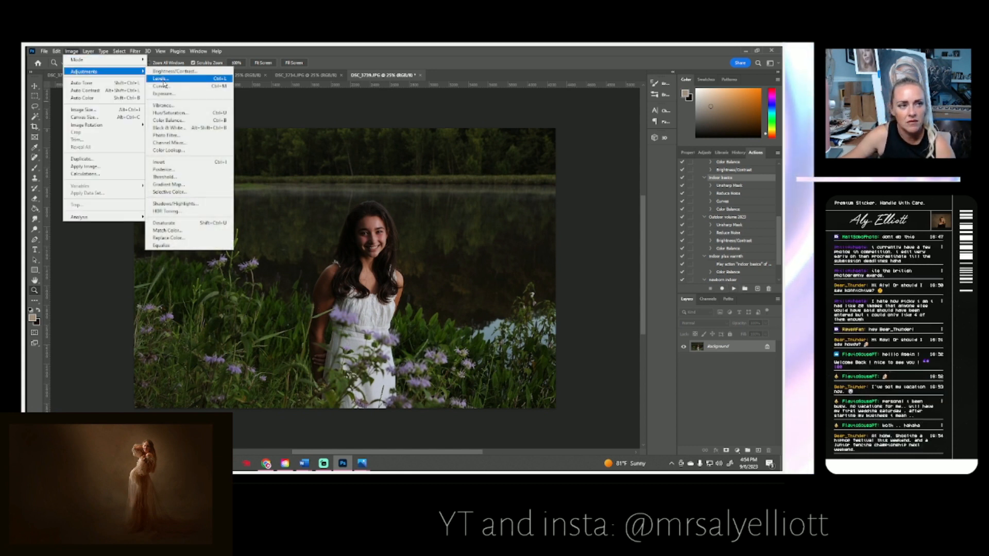
click(168, 120)
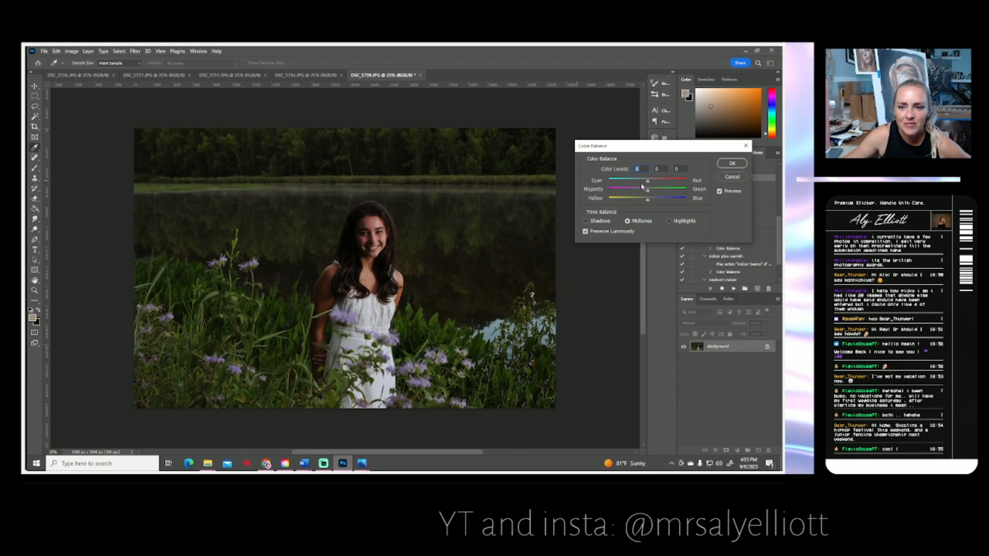
drag(650, 182, 639, 200)
click(649, 201)
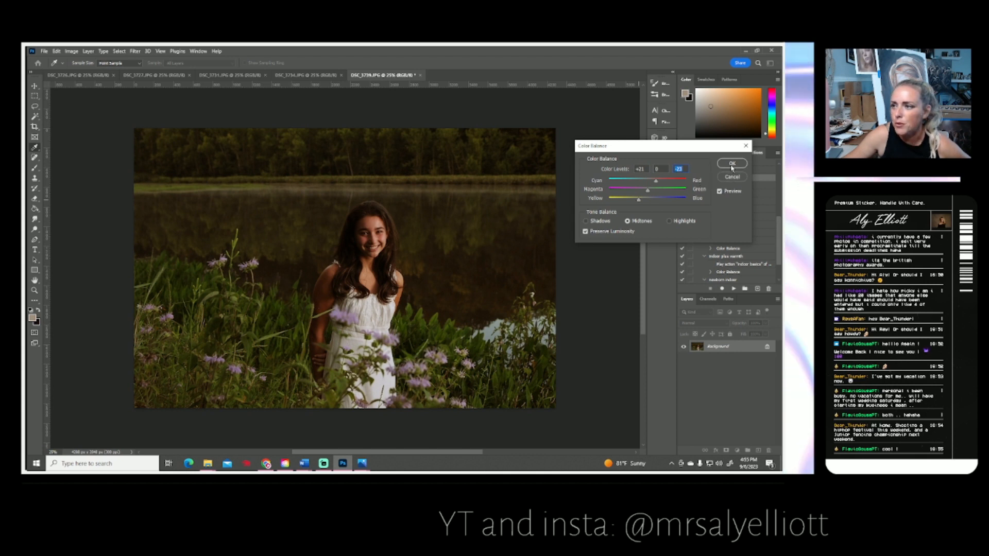
key(Return)
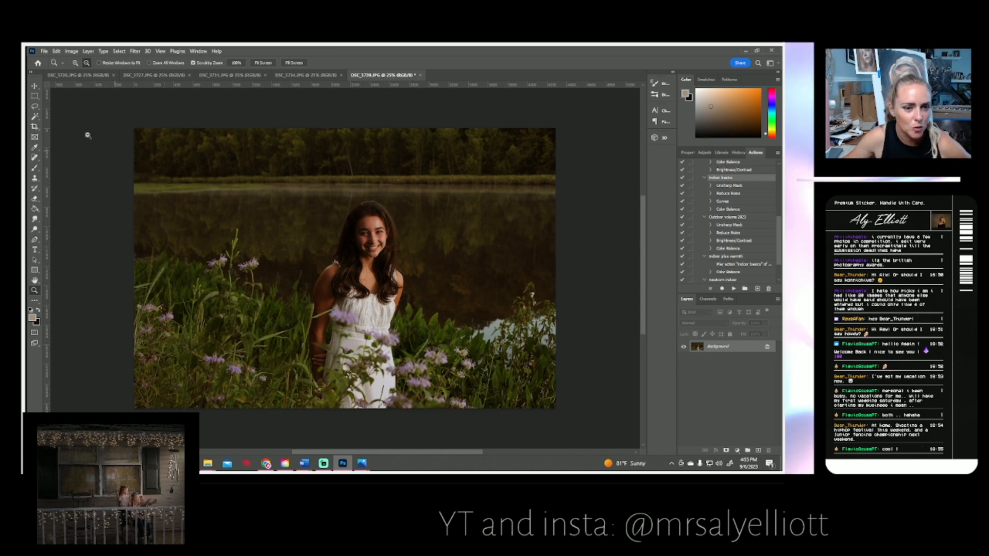
Save the edited photo as DSC_3739.jpg and close its document.
click(45, 51)
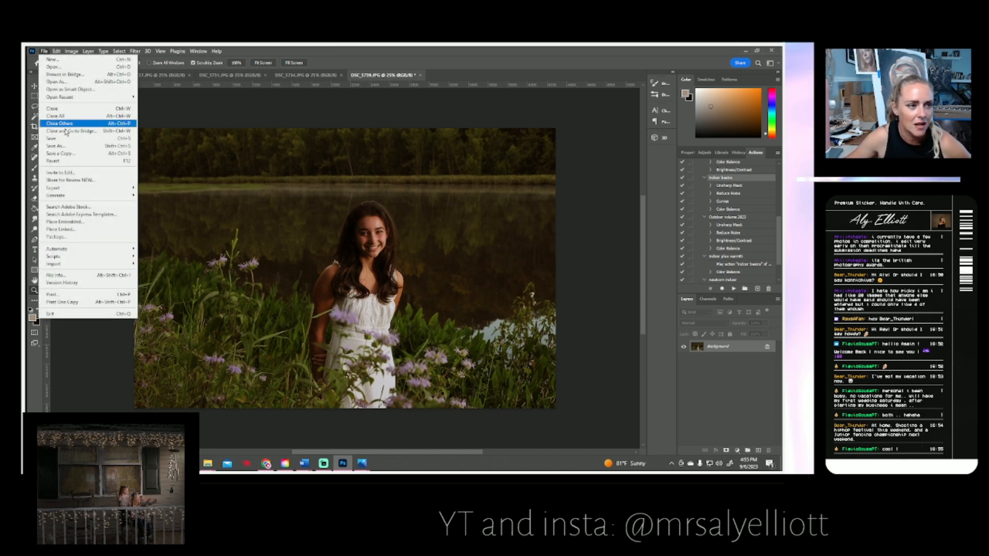
click(69, 147)
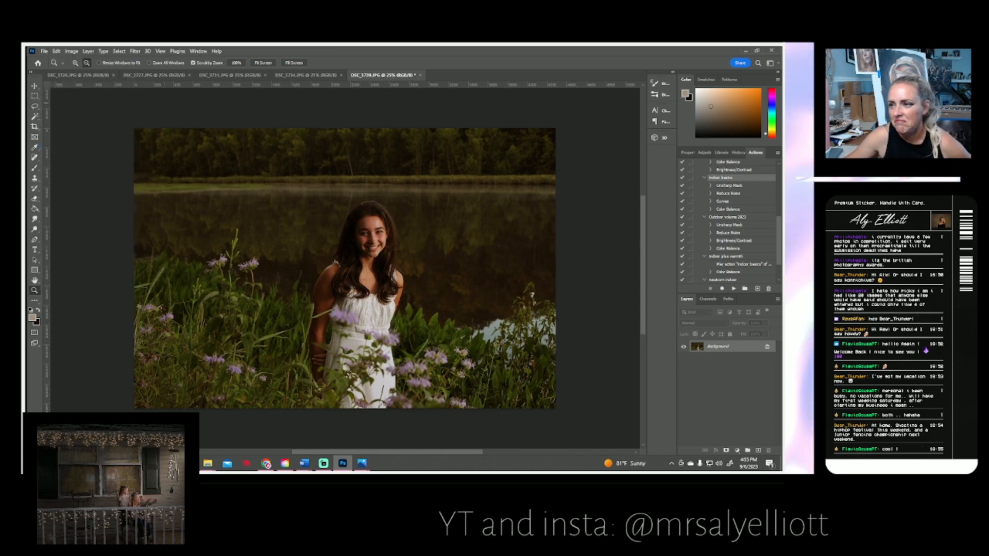
click(452, 153)
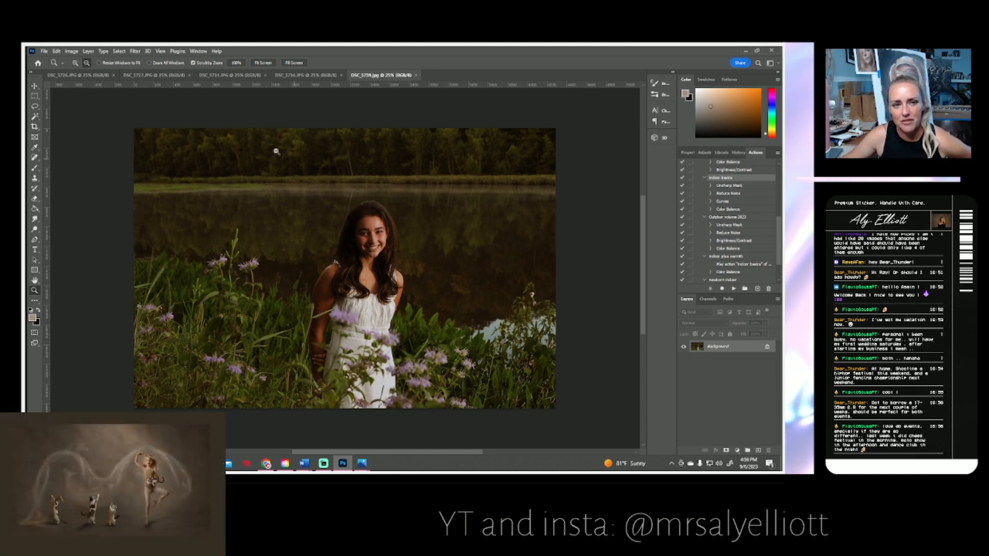
click(45, 51)
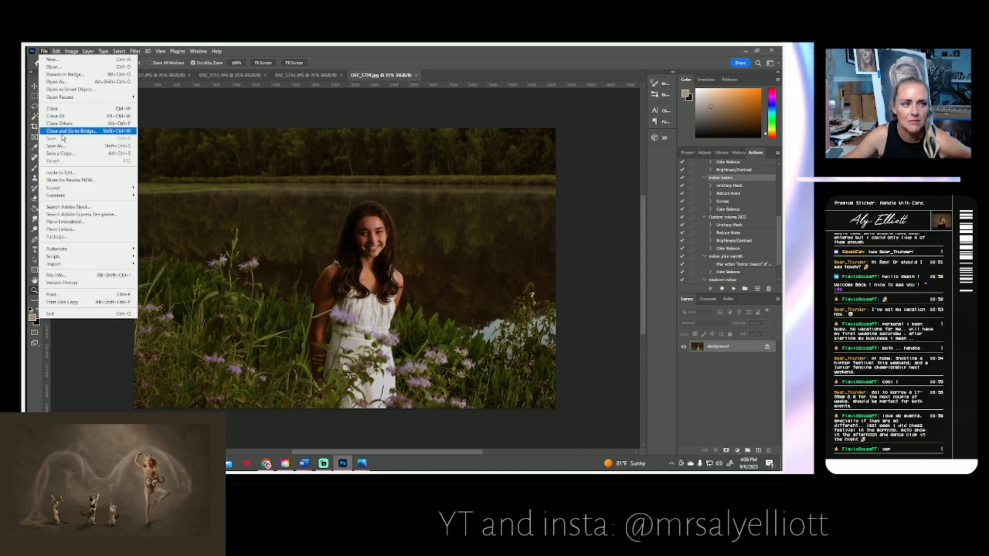
click(416, 76)
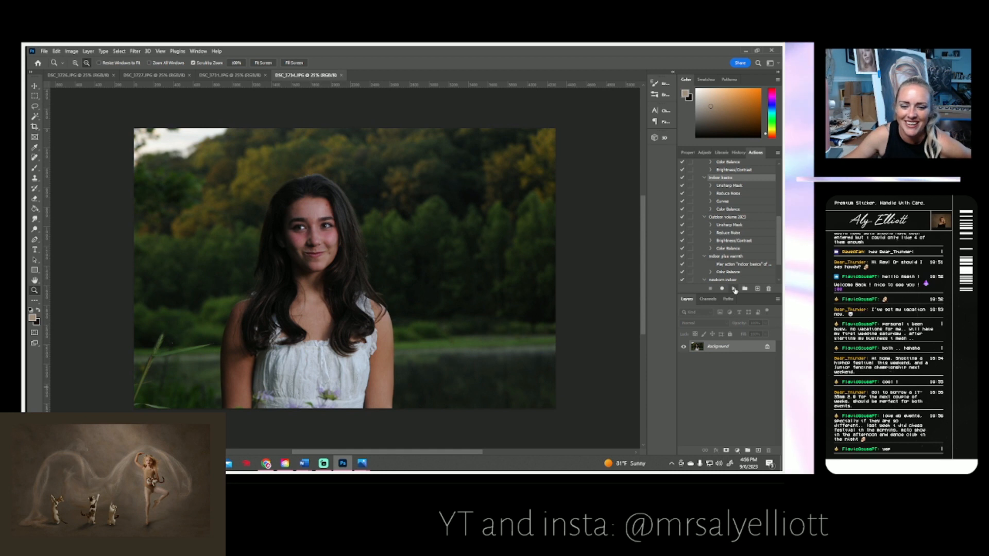
Run the Indoor basics action on DSC_3734.JPG and warm its midtones towards red and yellow with Color Balance.
key(ctrl+shift+l)
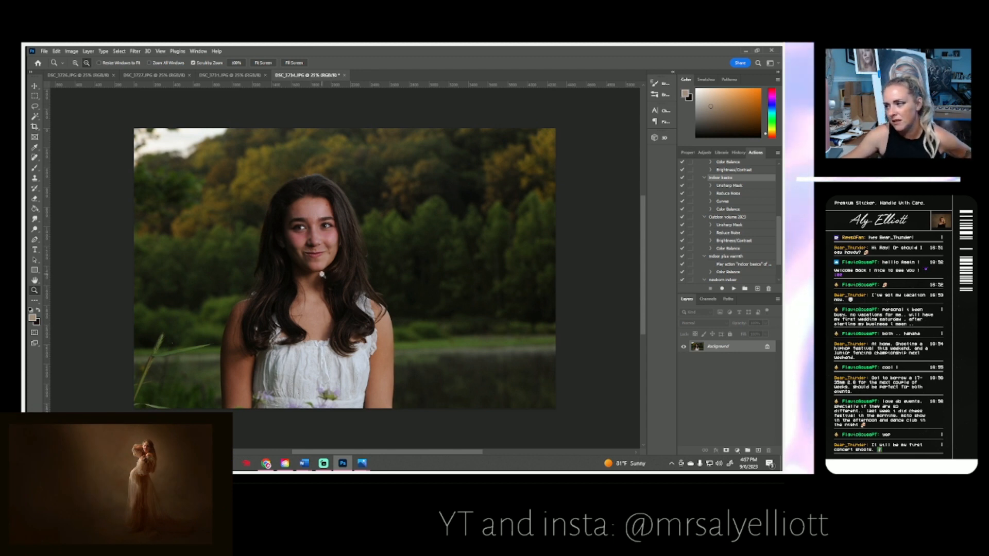
click(69, 52)
mouse_move(85, 71)
click(201, 126)
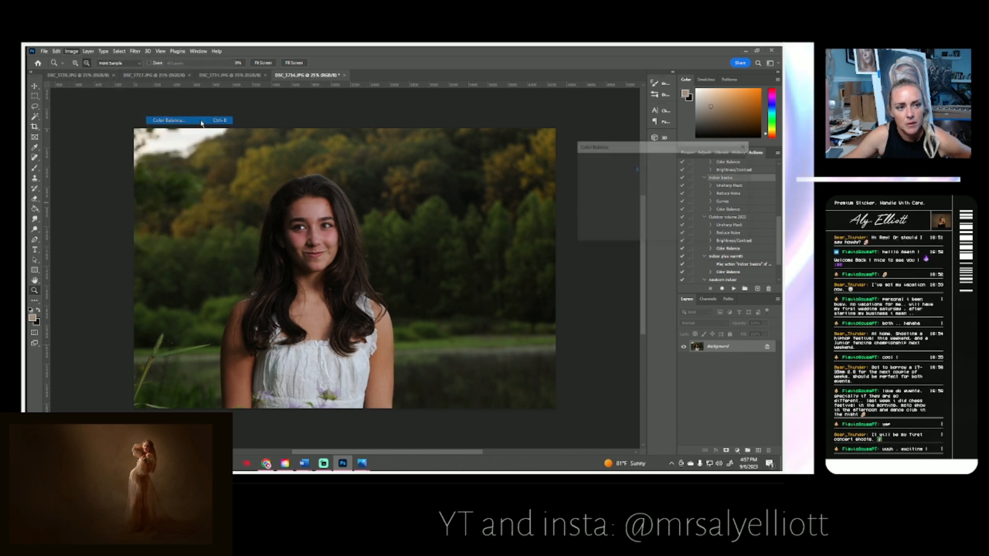
mouse_move(647, 182)
mouse_down()
mouse_move(659, 186)
mouse_move(643, 201)
mouse_up()
click(732, 163)
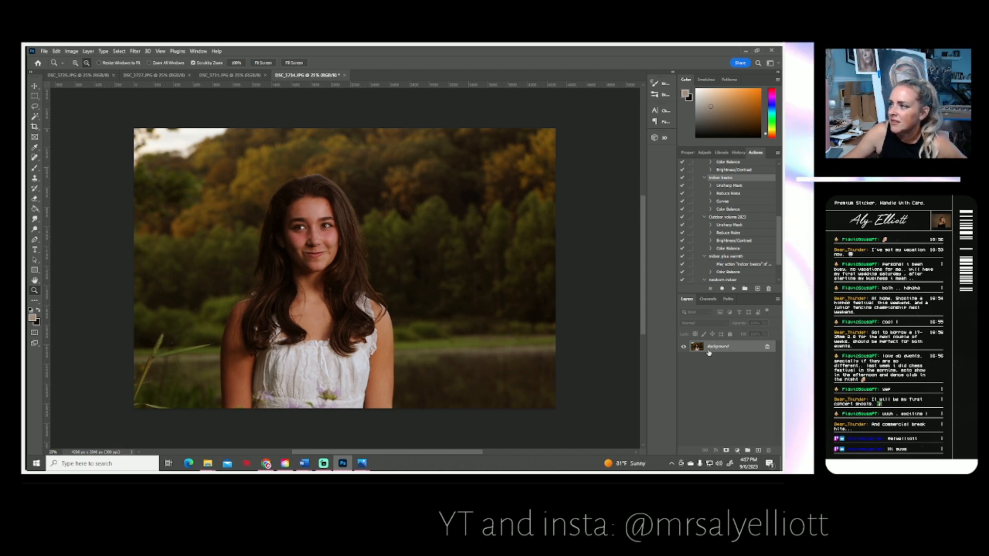
Retouch the skin between the woman's eyebrows and on the bridge of her nose with the content-aware Spot Healing Brush.
click(309, 237)
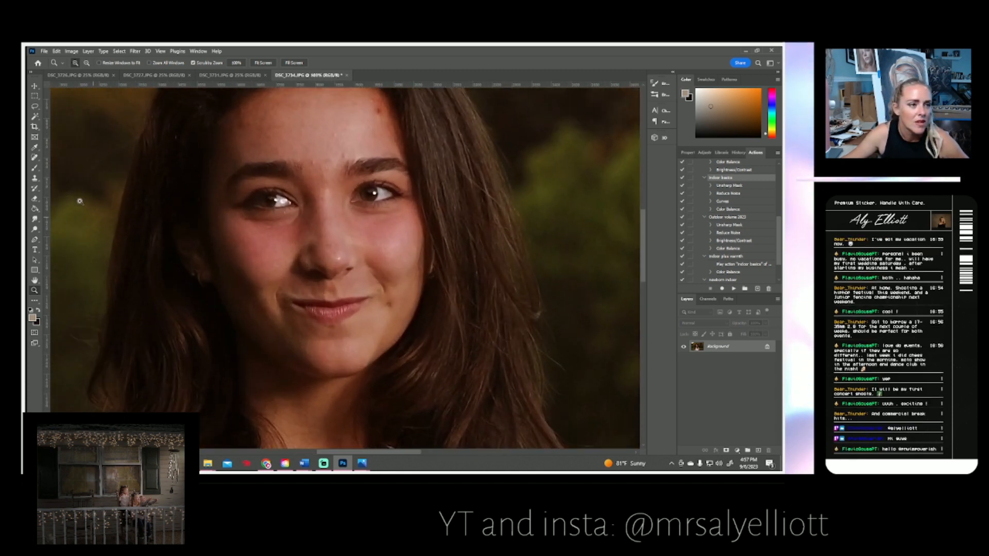
click(35, 158)
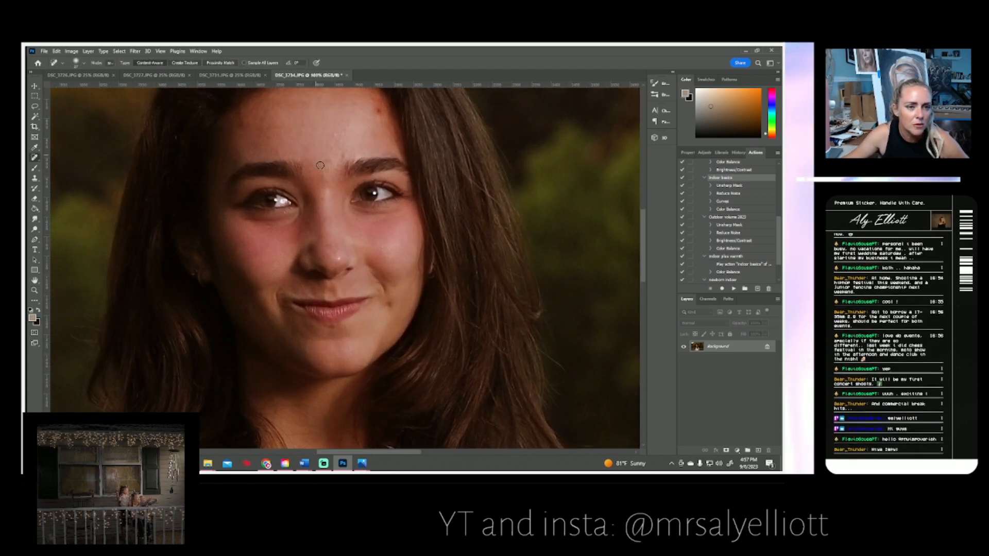
mouse_move(322, 175)
mouse_down()
mouse_move(319, 152)
mouse_move(326, 156)
mouse_up()
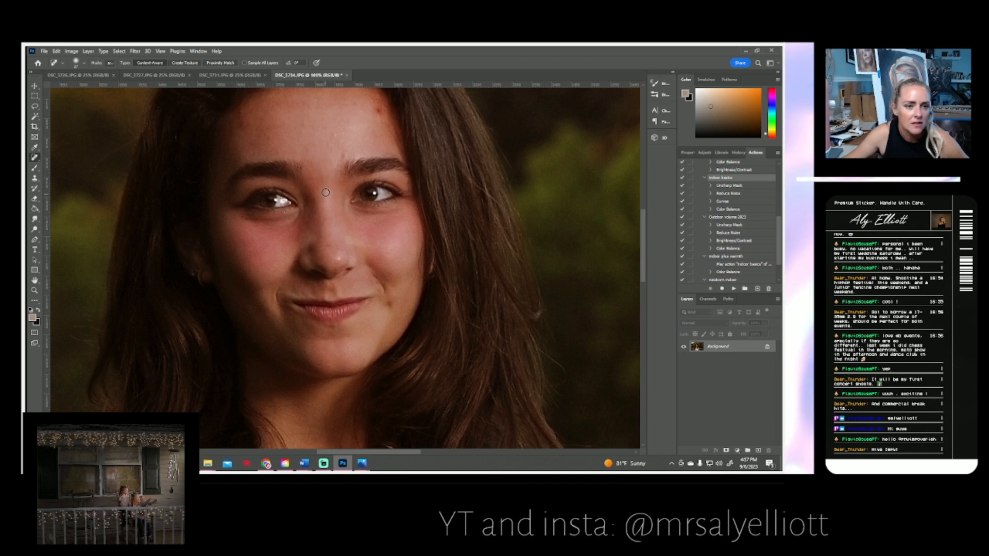
drag(326, 193, 325, 185)
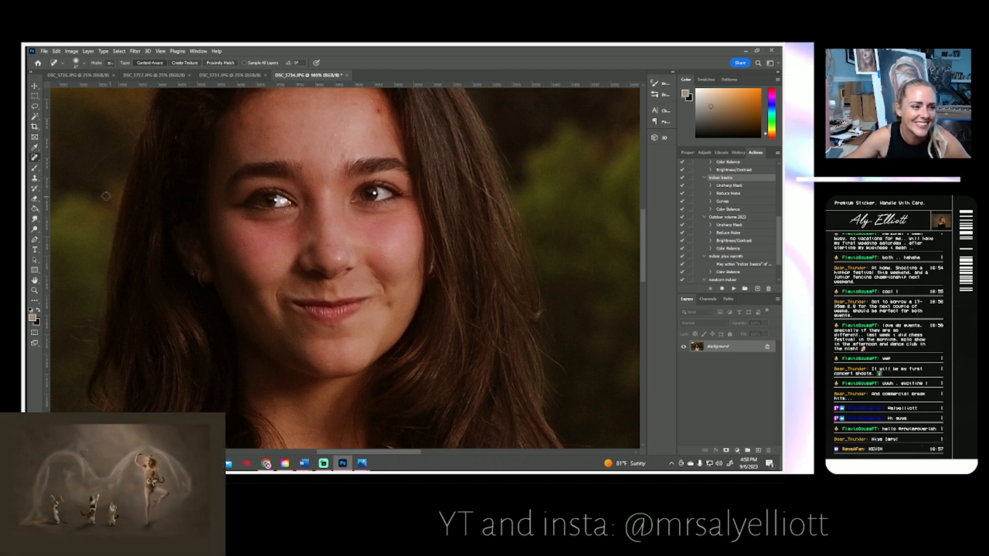
Retouch the bright catchlights in the woman's eyes with a small soft round Clone Stamp brush.
click(35, 229)
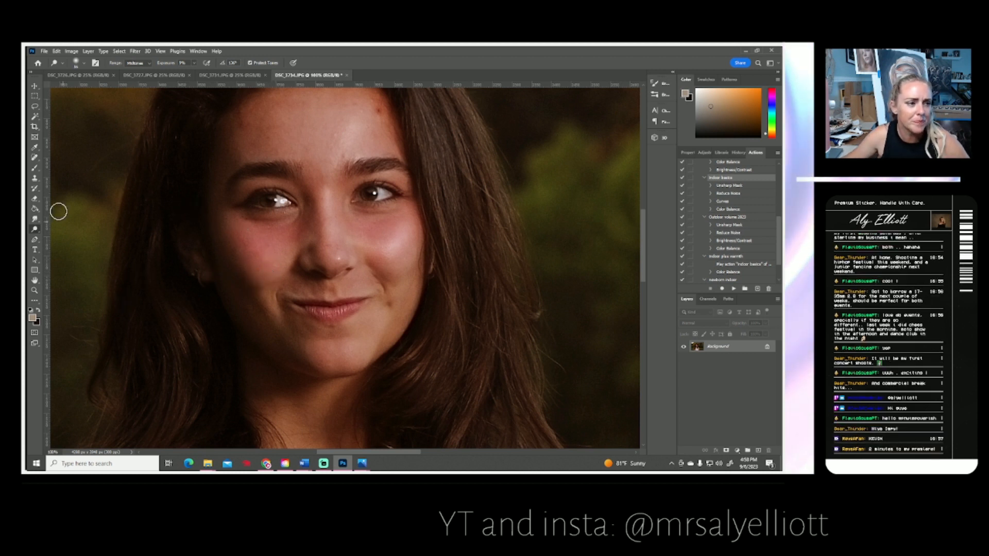
click(35, 179)
click(76, 62)
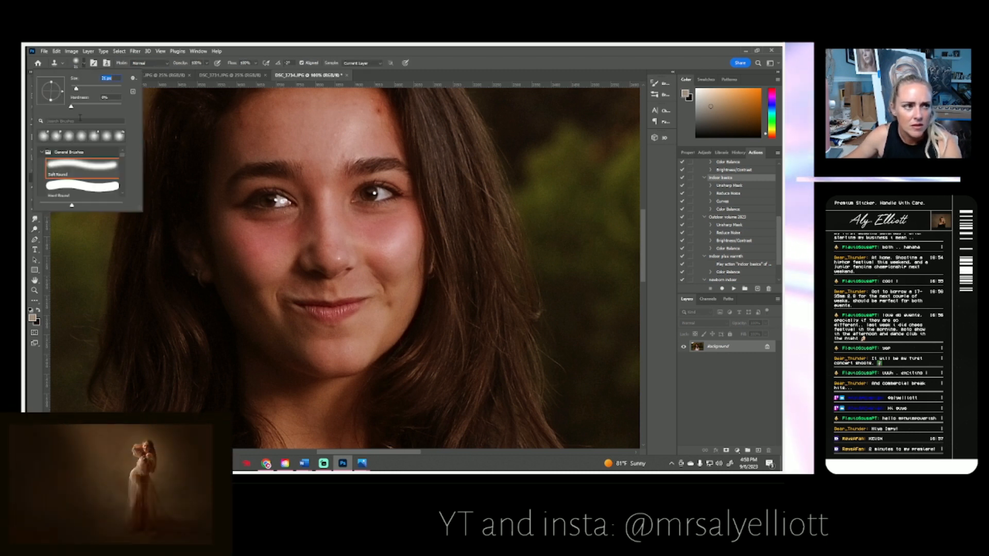
drag(74, 89, 75, 89)
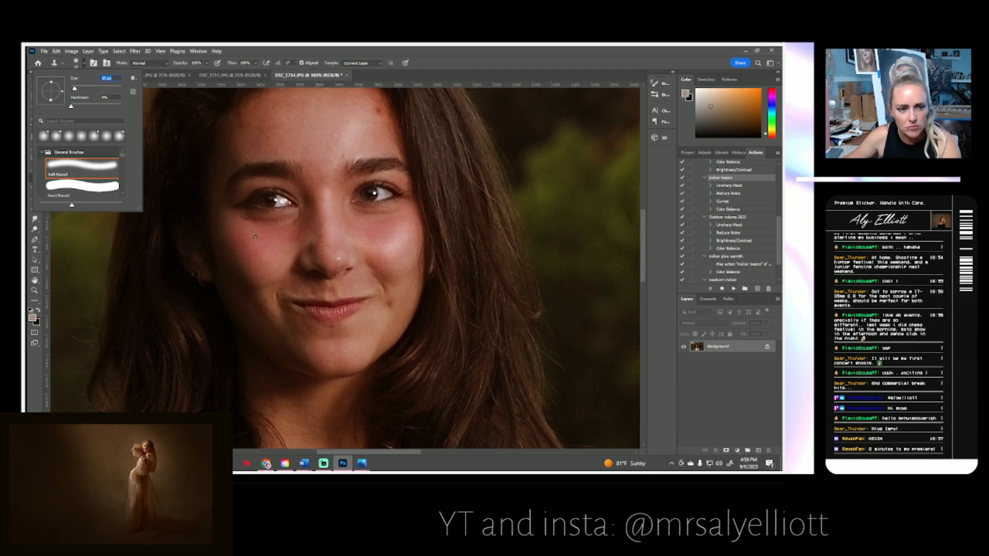
alt+click(375, 201)
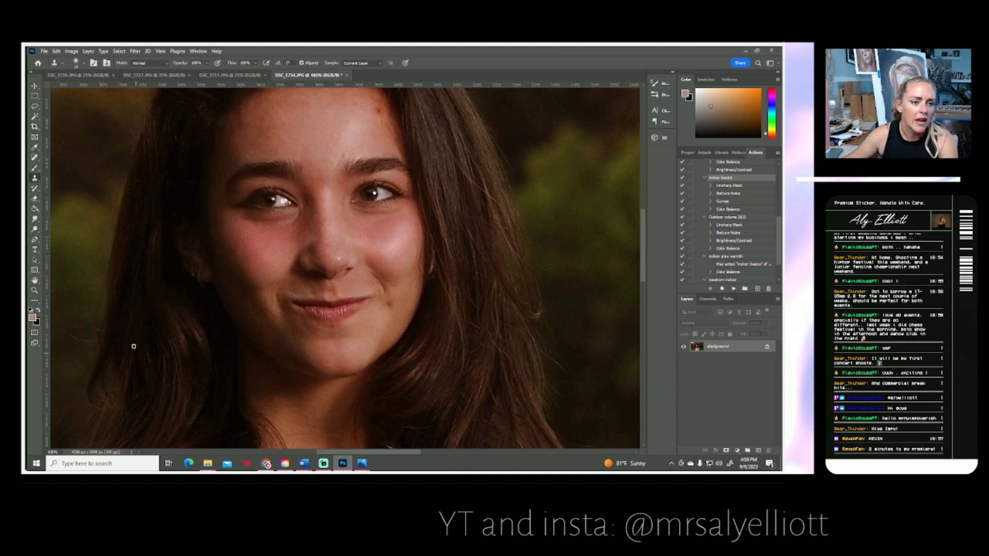
Touch up the skin on the woman's face with the Smudge tool and fit the whole photo on screen.
click(35, 219)
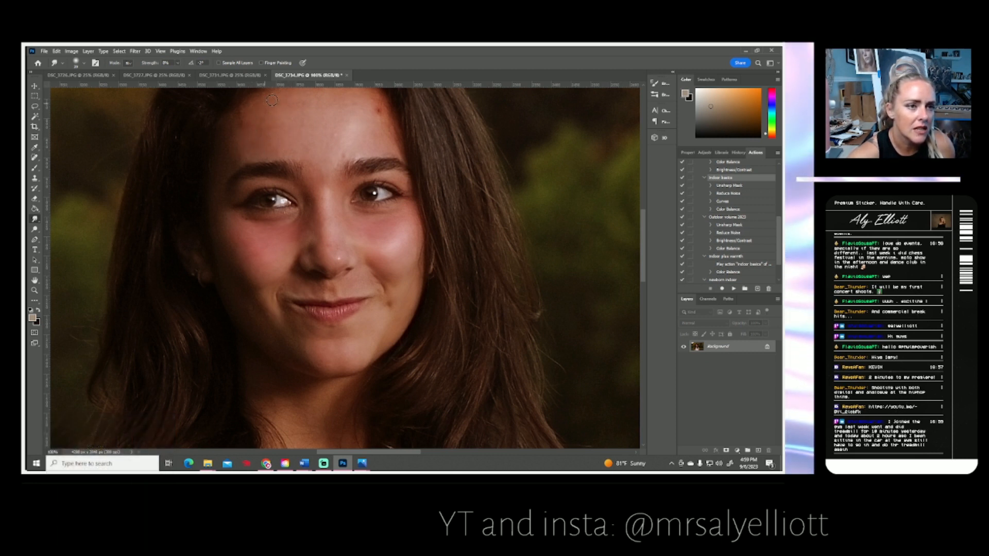
drag(313, 236, 353, 286)
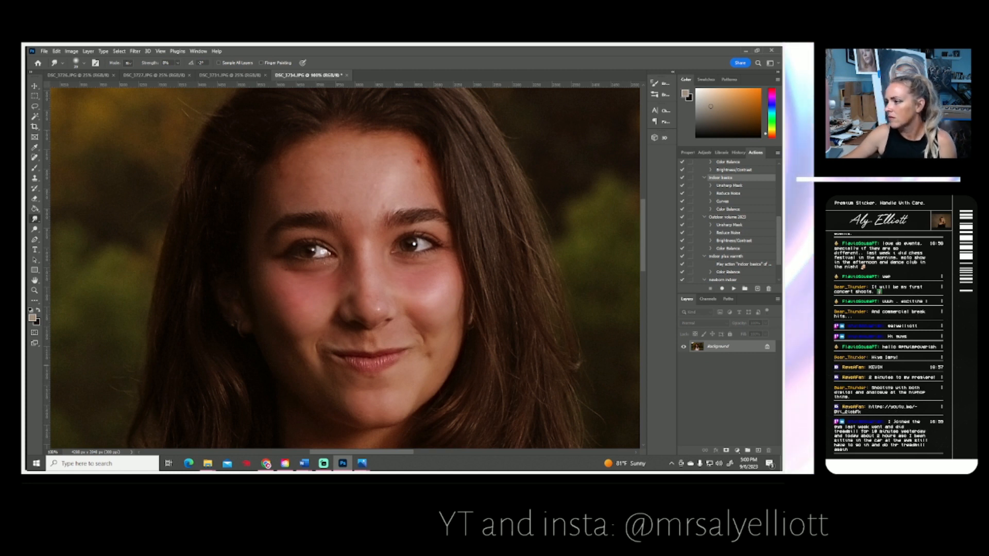
scroll(353, 411, down, 2)
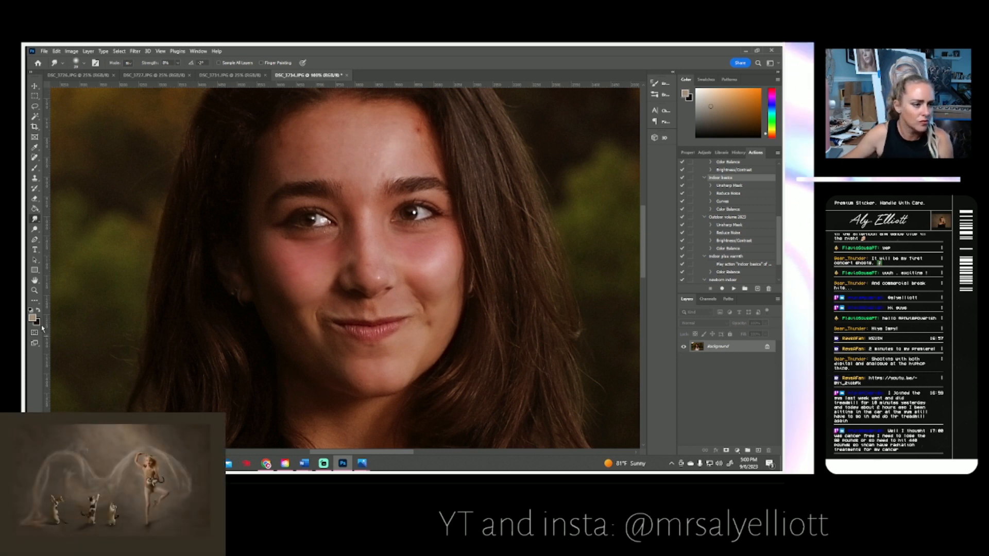
click(35, 290)
click(263, 63)
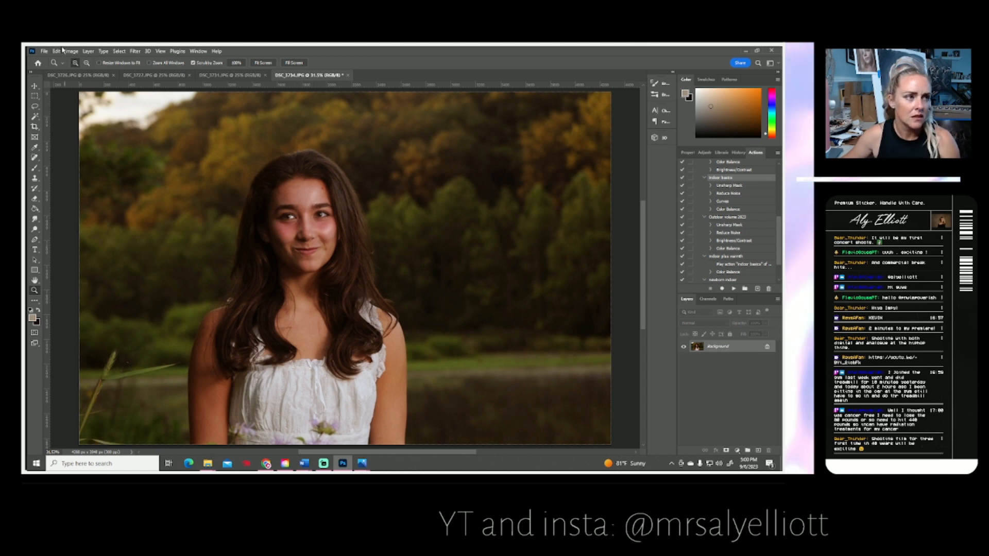
Save the edited photo as DSC_3734.jpg and close its document.
click(44, 51)
click(56, 150)
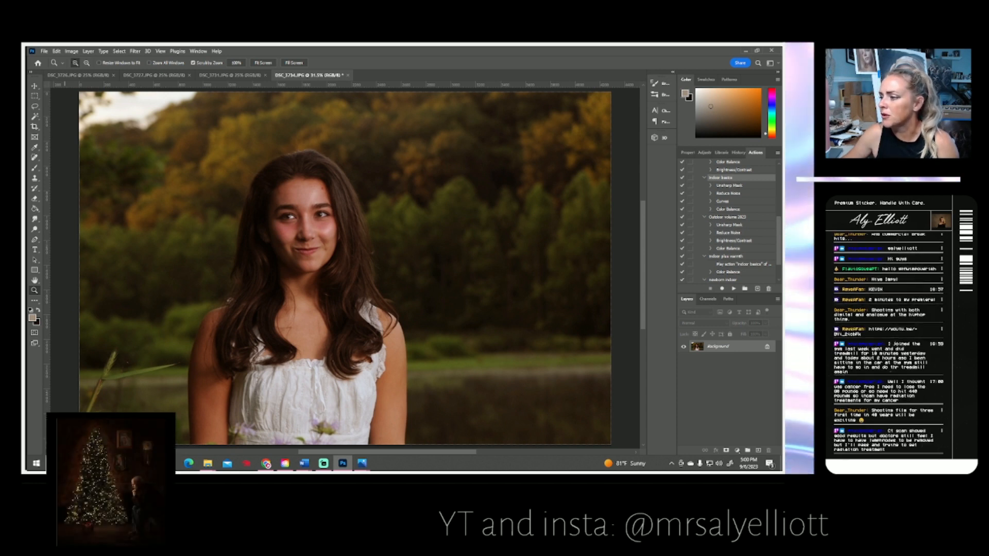
click(449, 150)
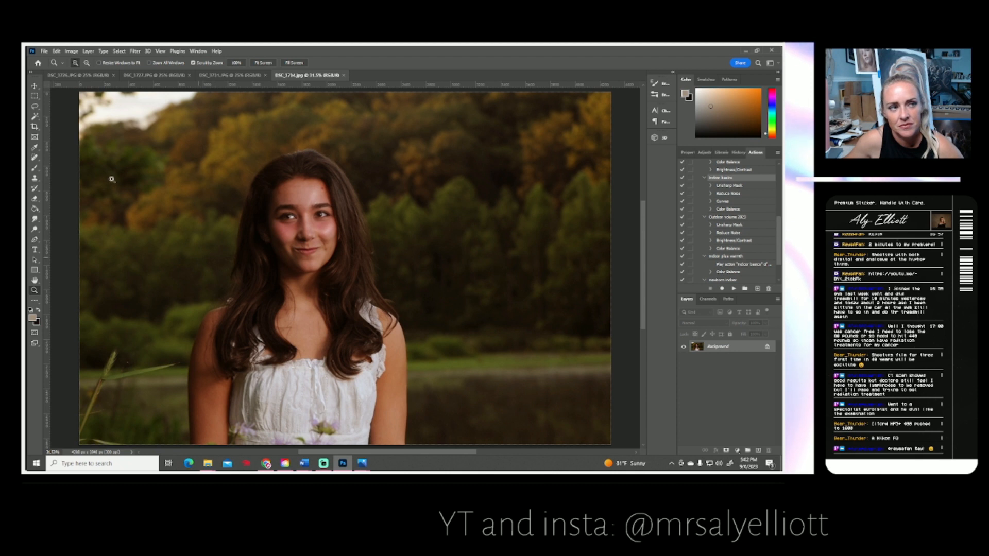
click(44, 51)
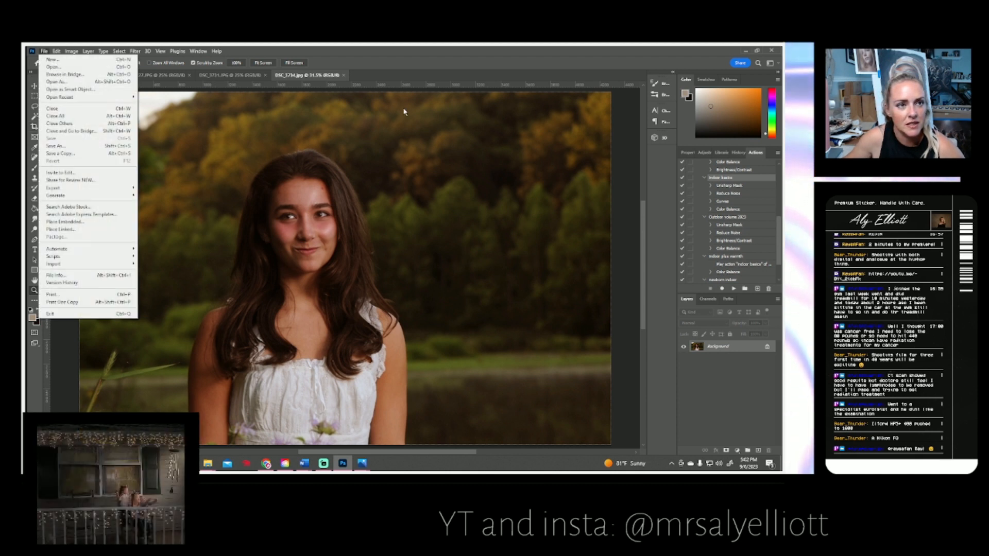
click(343, 75)
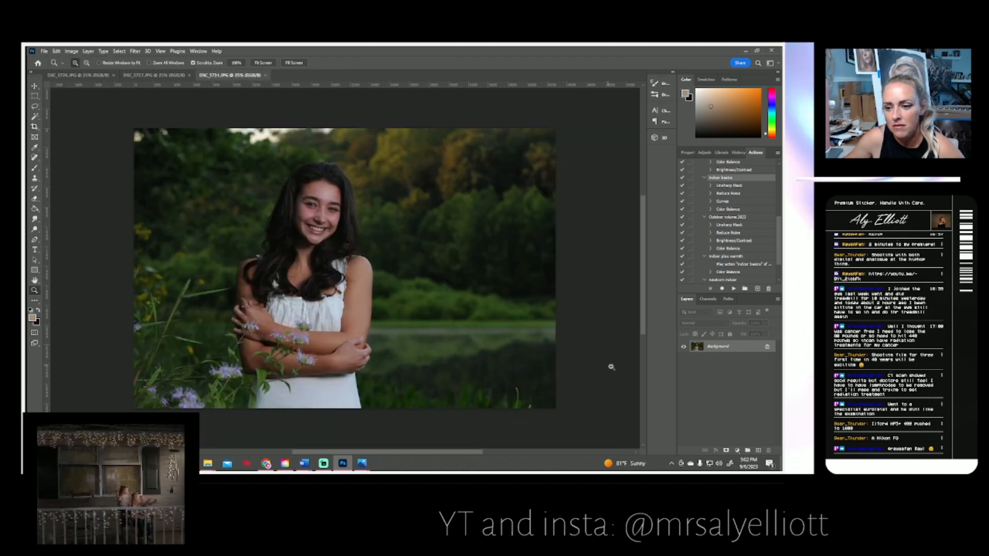
Run the Indoor basics action on DSC_3731.JPG and warm its colours towards red and yellow with Color Balance.
click(732, 290)
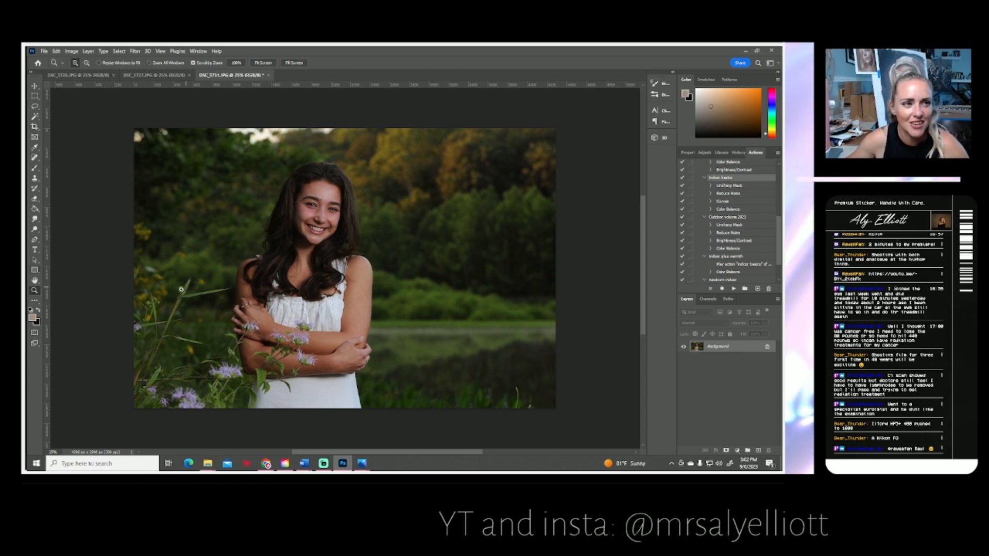
click(69, 51)
mouse_move(87, 69)
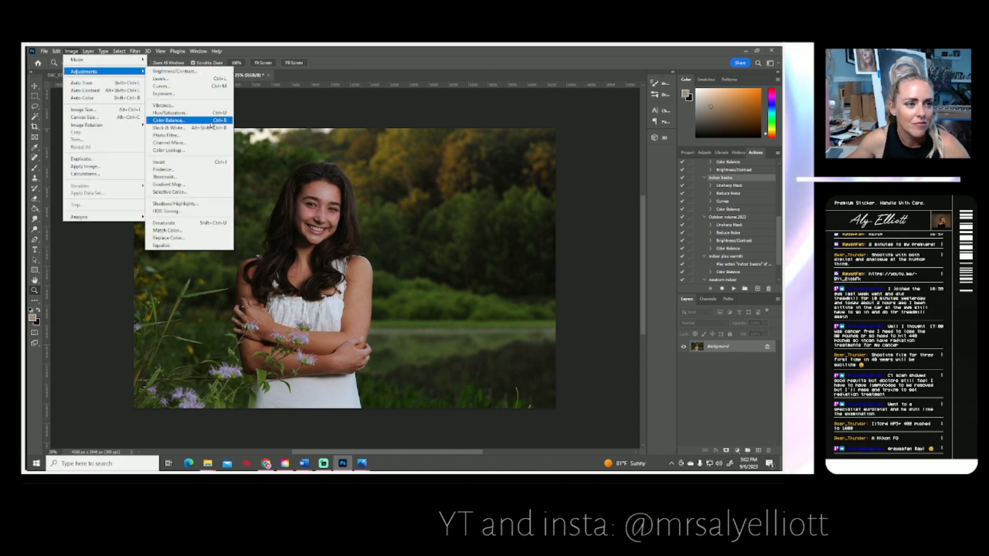
click(170, 123)
drag(648, 181, 641, 201)
click(732, 164)
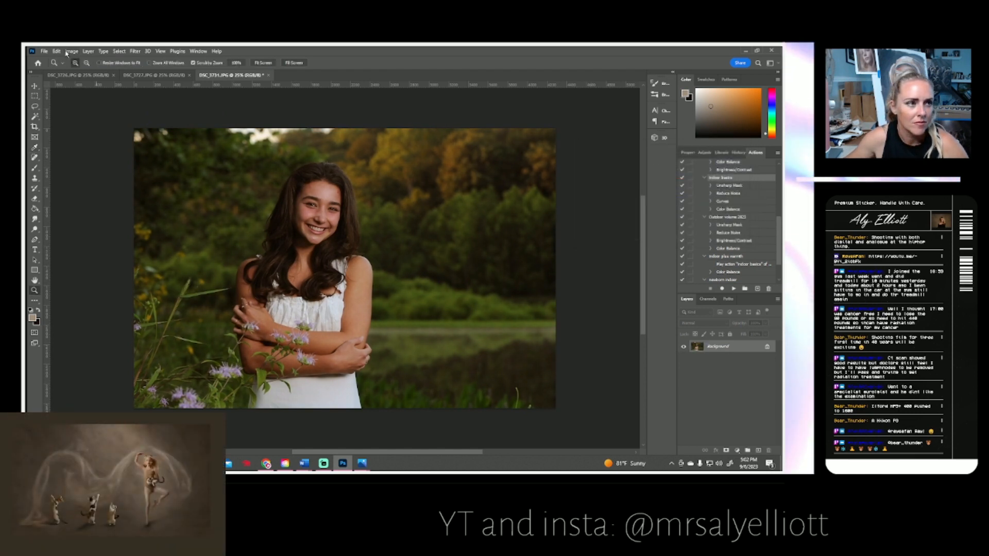
Darken DSC_3731.JPG slightly and strengthen its contrast with the Brightness/Contrast adjustment.
click(68, 51)
mouse_move(84, 71)
click(176, 72)
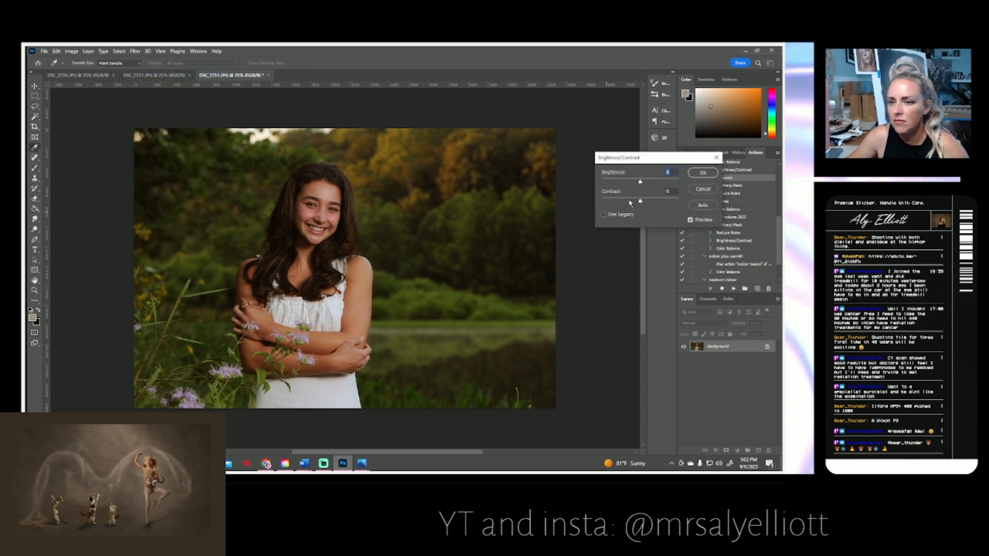
drag(641, 184, 647, 201)
click(703, 173)
key(z)
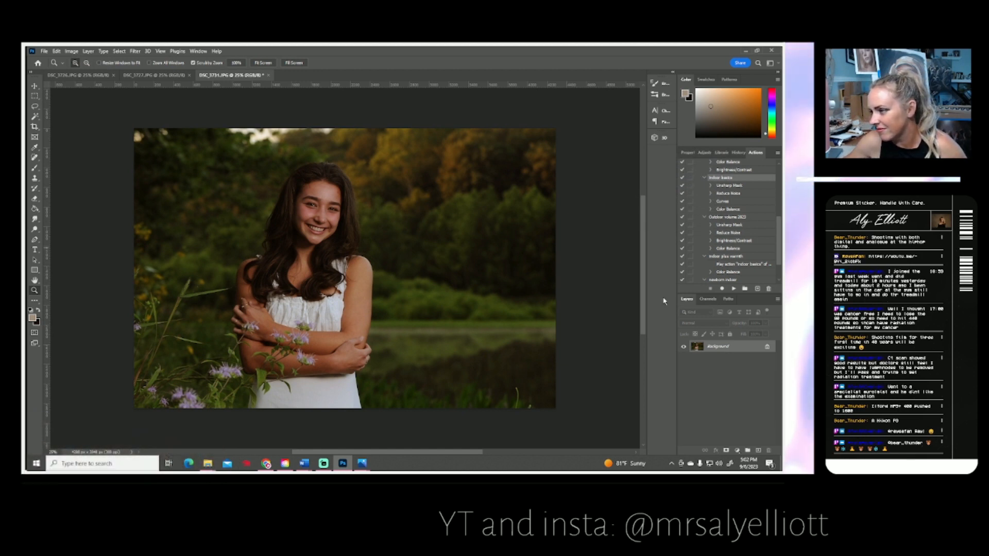
Save the edited DSC_3731 photo as a JPEG.
click(44, 51)
click(61, 147)
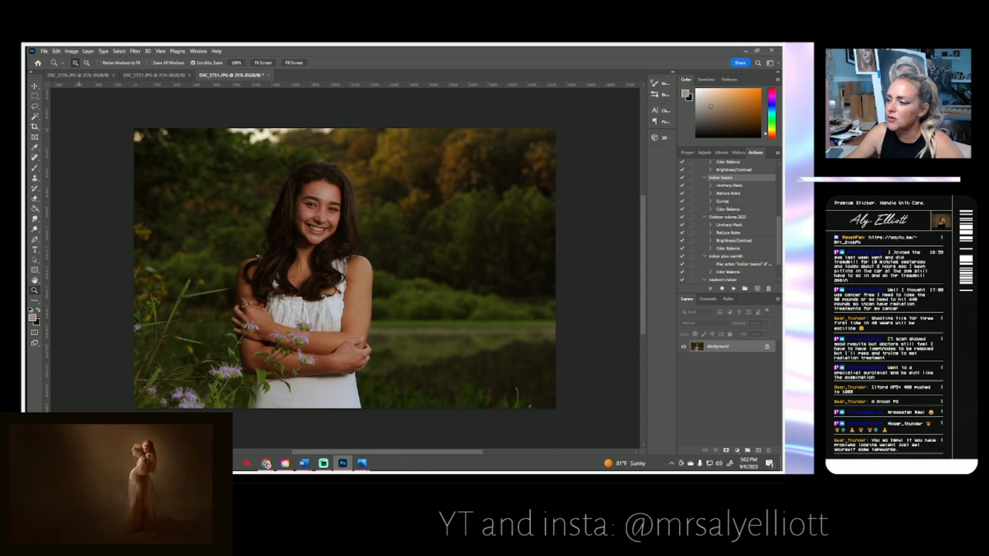
Finish saving DSC_3731 as a JPEG and close the photo.
click(435, 148)
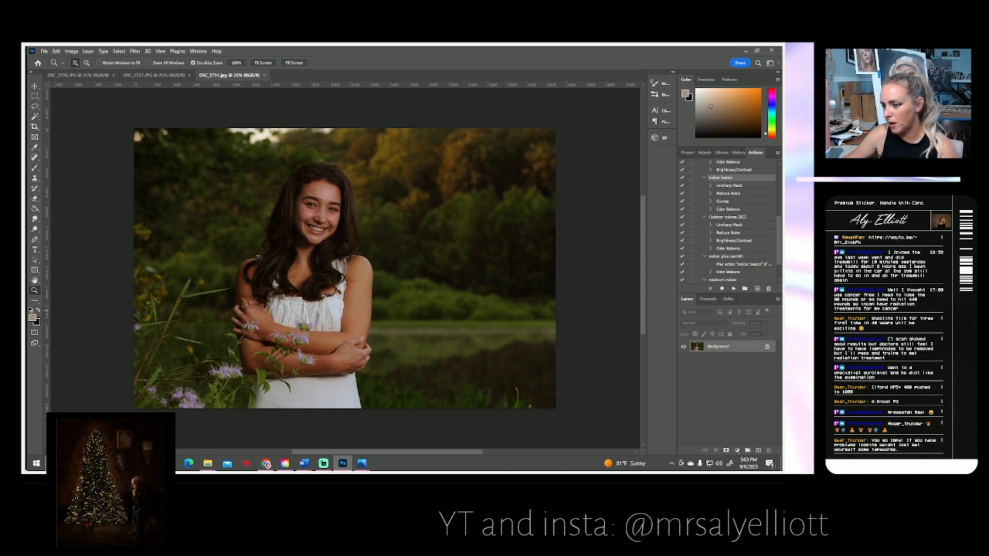
key(alt+Tab)
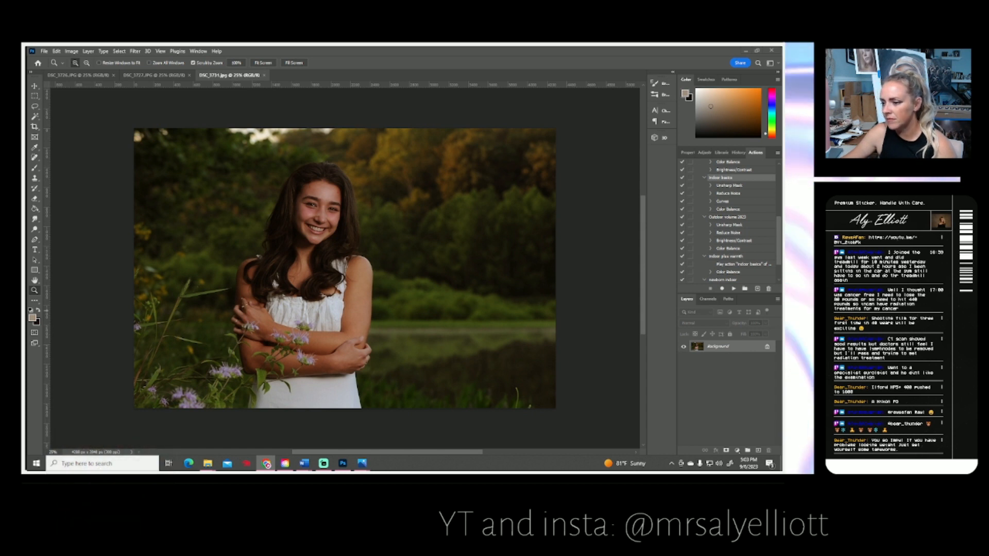
key(alt+Tab)
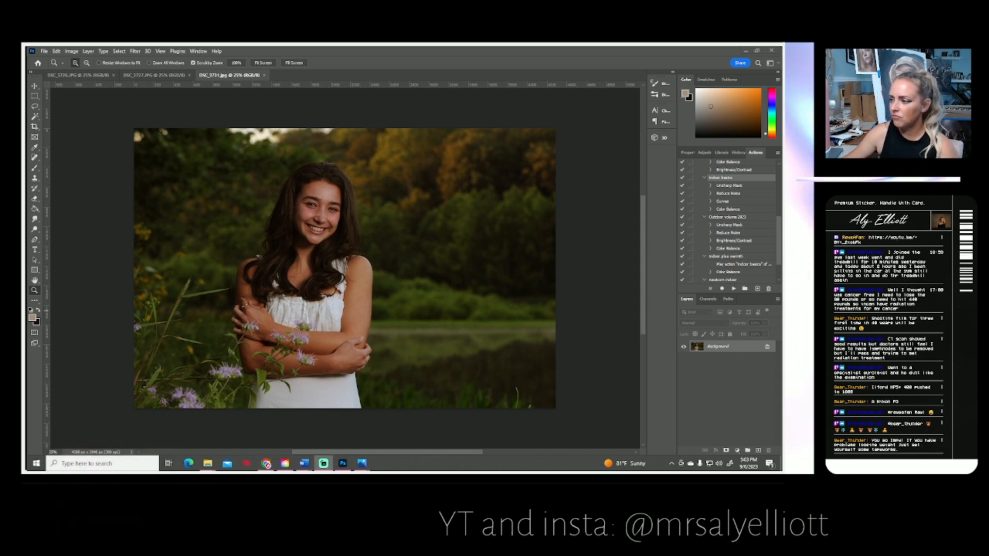
click(44, 51)
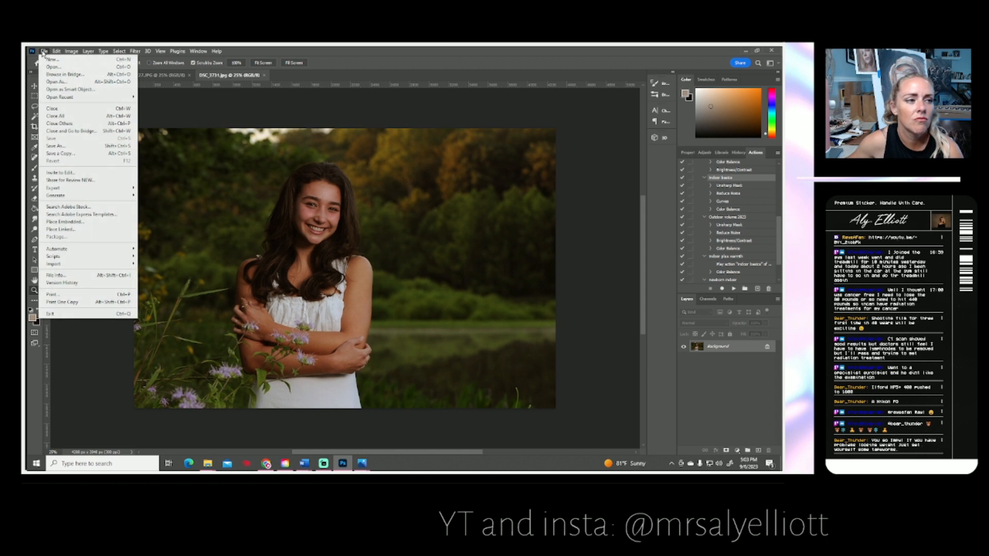
click(264, 75)
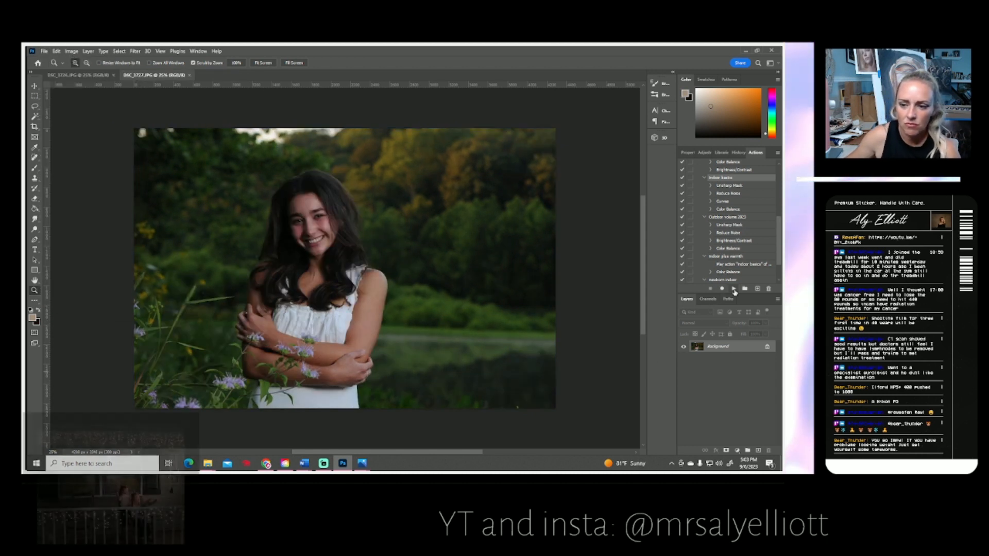
Run the indoor basics action on the DSC_3727 photo.
click(733, 288)
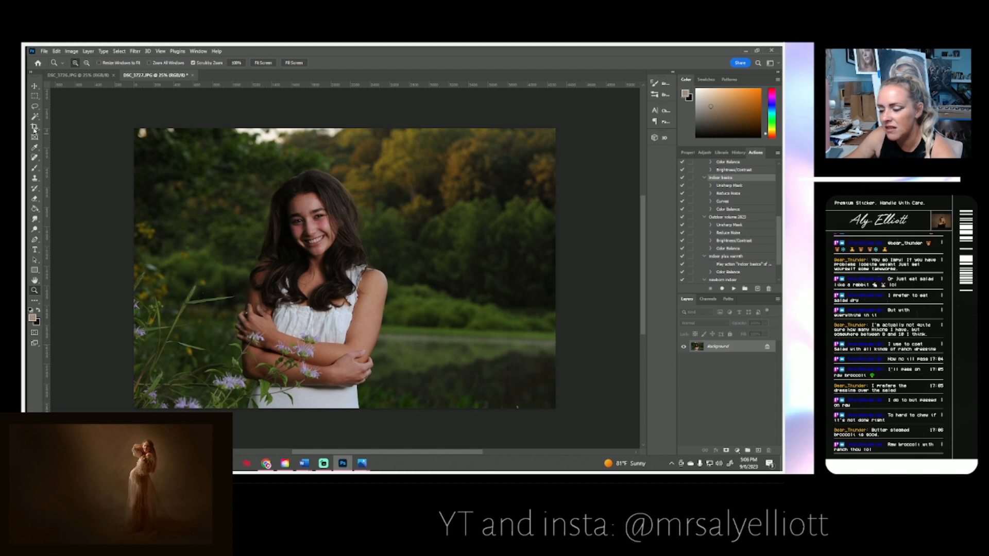
click(737, 153)
click(758, 153)
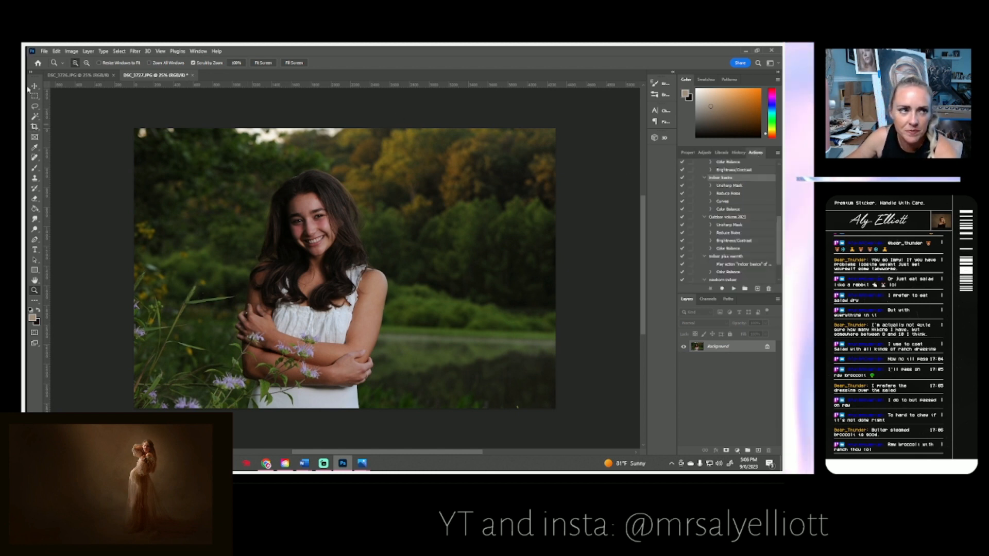
Apply a Brightness/Contrast adjustment to DSC_3727 with brightness -18 and contrast 20.
click(72, 51)
mouse_move(107, 75)
click(174, 71)
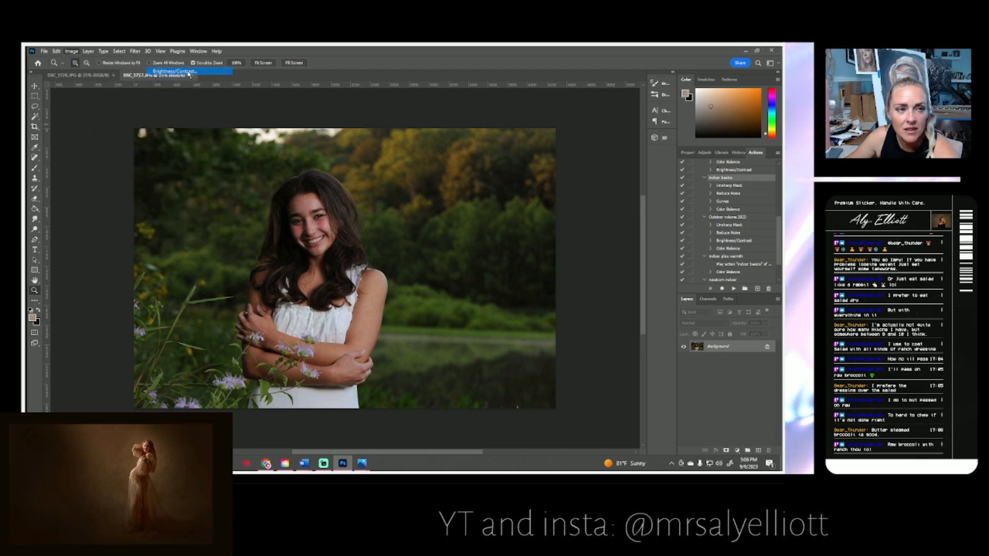
drag(642, 188, 648, 201)
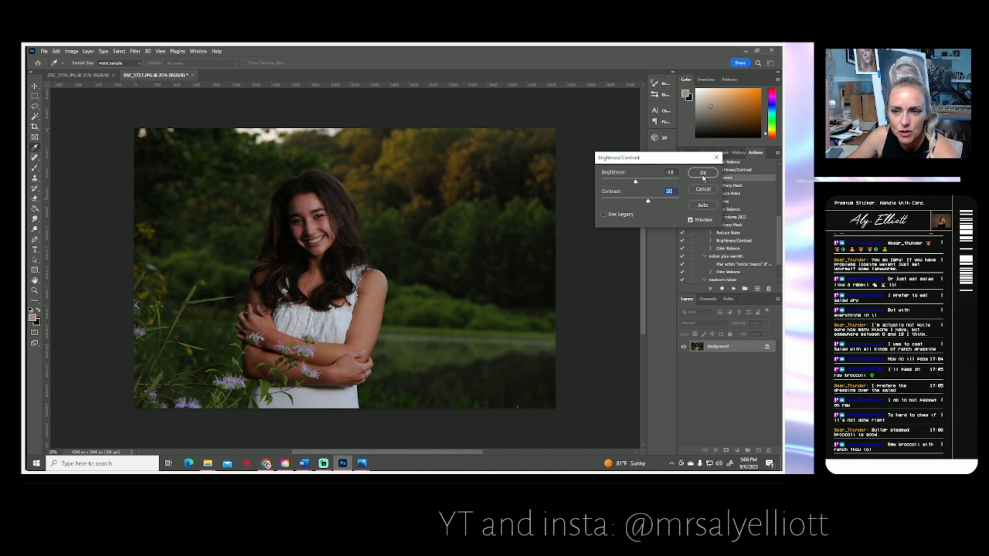
click(702, 175)
Warm the midtones of DSC_3727 with a Color Balance adjustment of +18 toward red and -7 toward yellow.
click(71, 51)
mouse_move(85, 72)
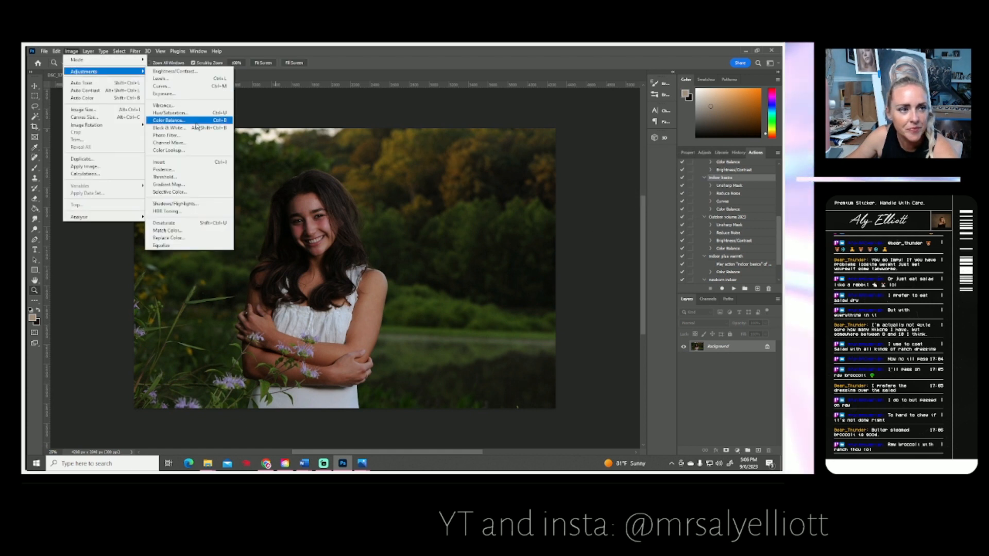
click(177, 124)
drag(648, 181, 646, 203)
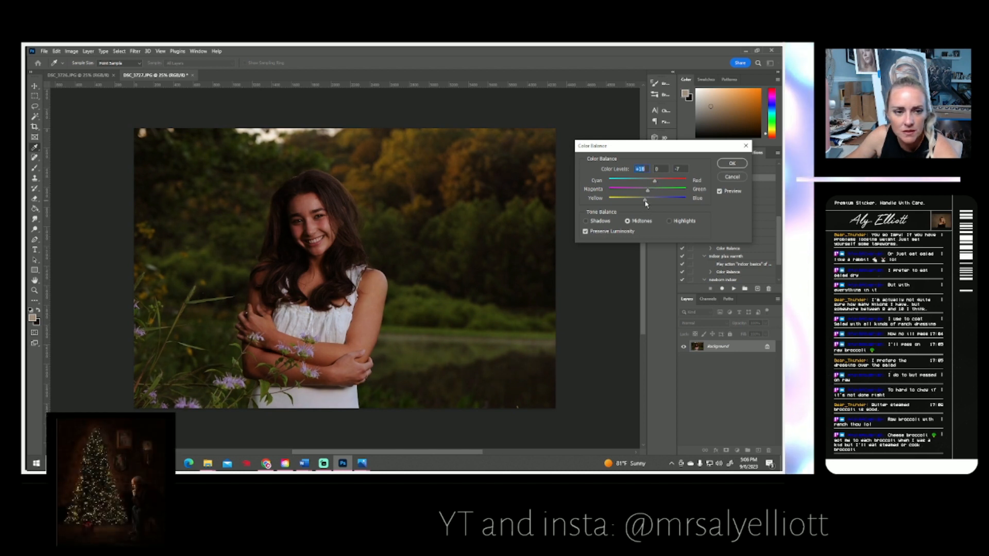
click(733, 164)
Choose the Clone Stamp tool and adjust the size of its Soft Round brush.
key(z)
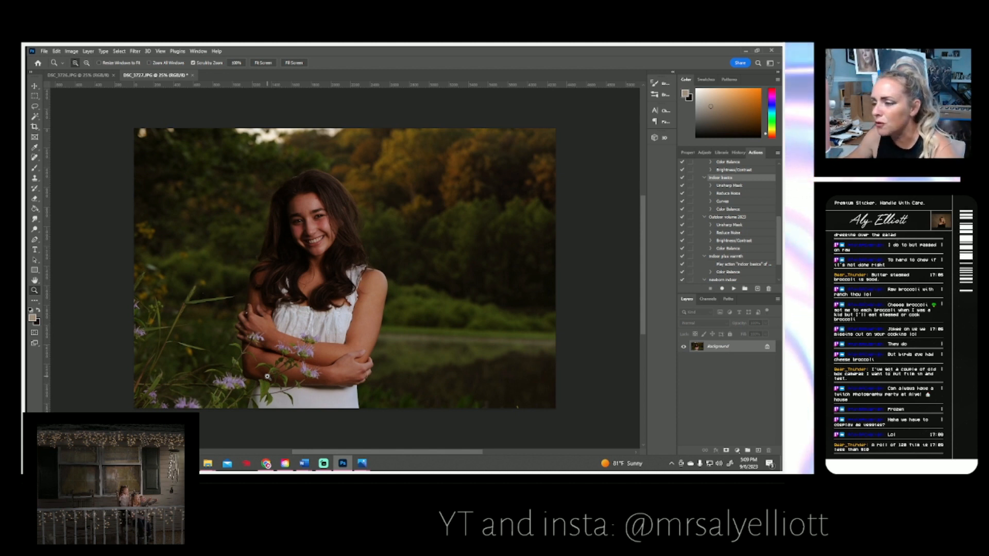
click(35, 178)
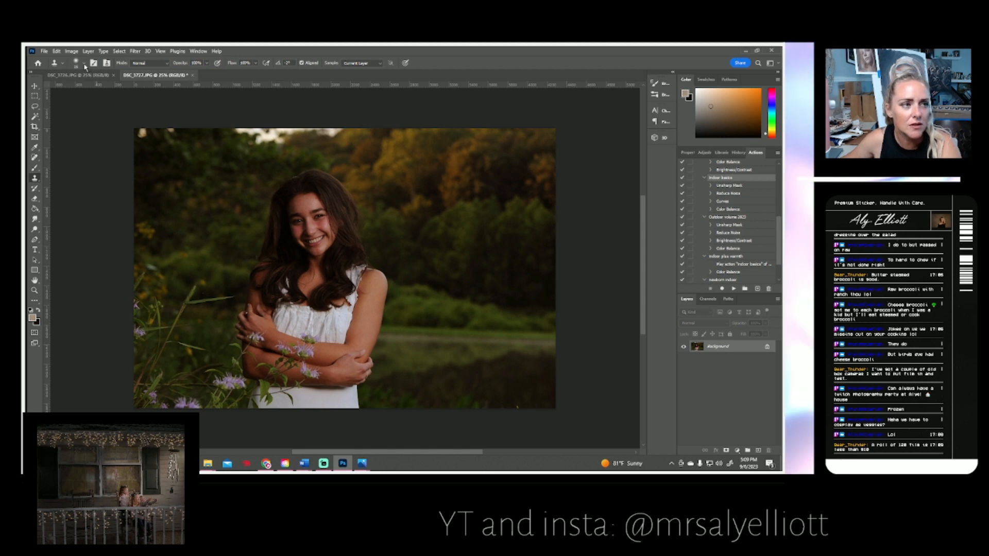
click(84, 63)
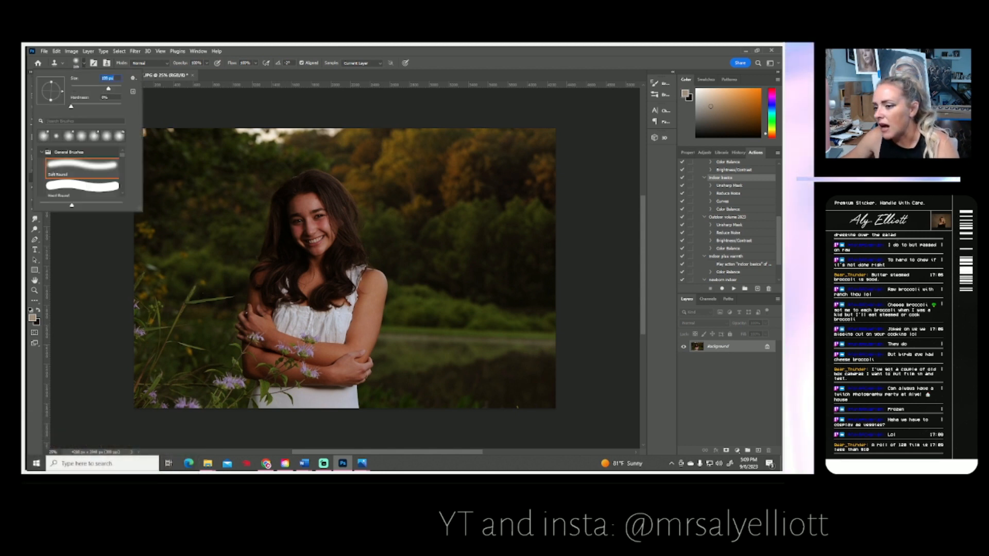
key(Return)
Switch to Microsoft Edge, dismiss the YouTube TV offer and watch the storm chasing Episode 2 video with its player muted.
click(208, 464)
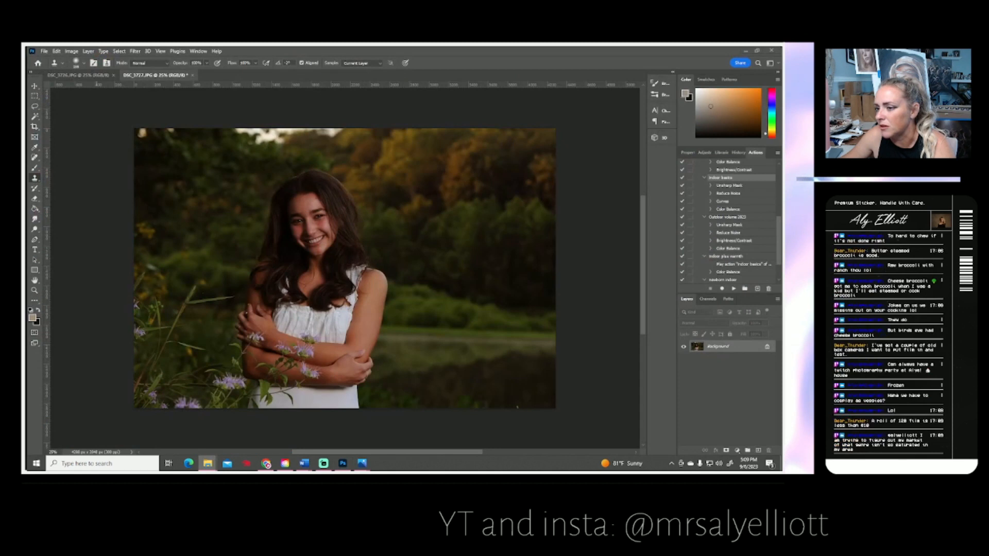
key(alt+Tab)
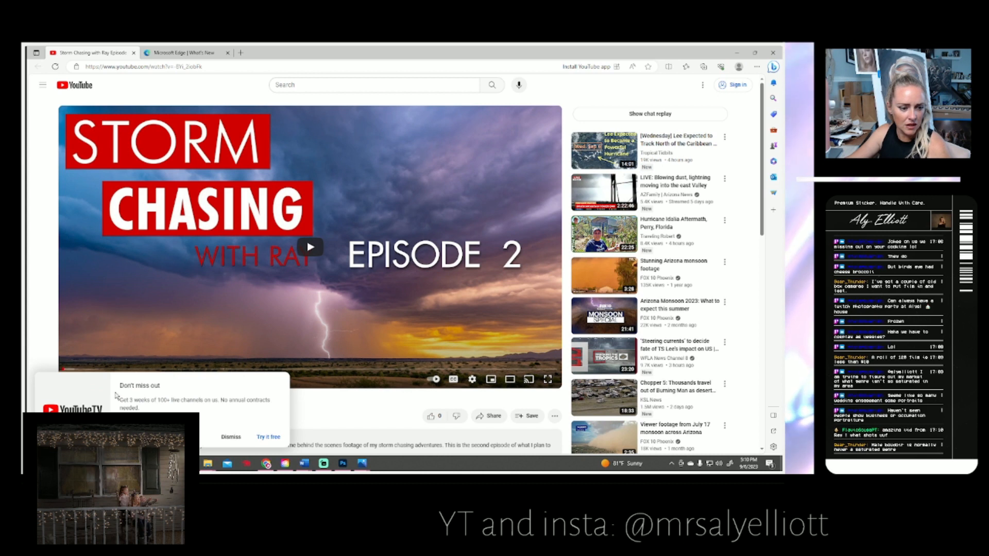
click(231, 437)
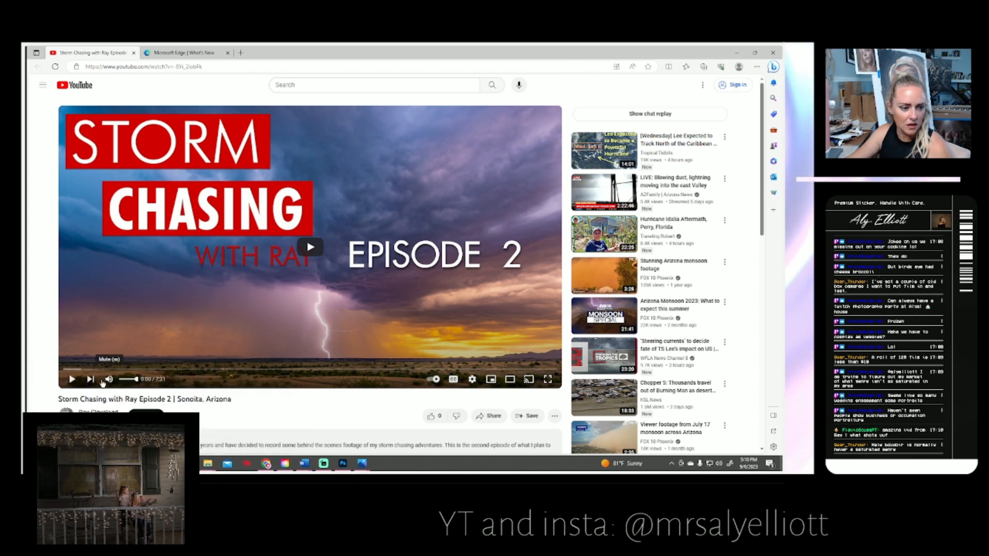
click(103, 381)
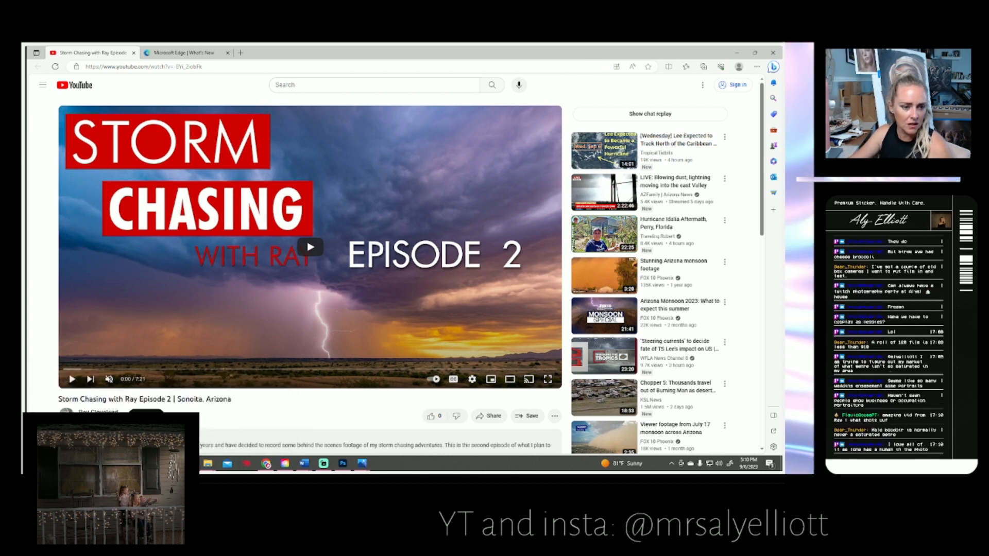
click(310, 248)
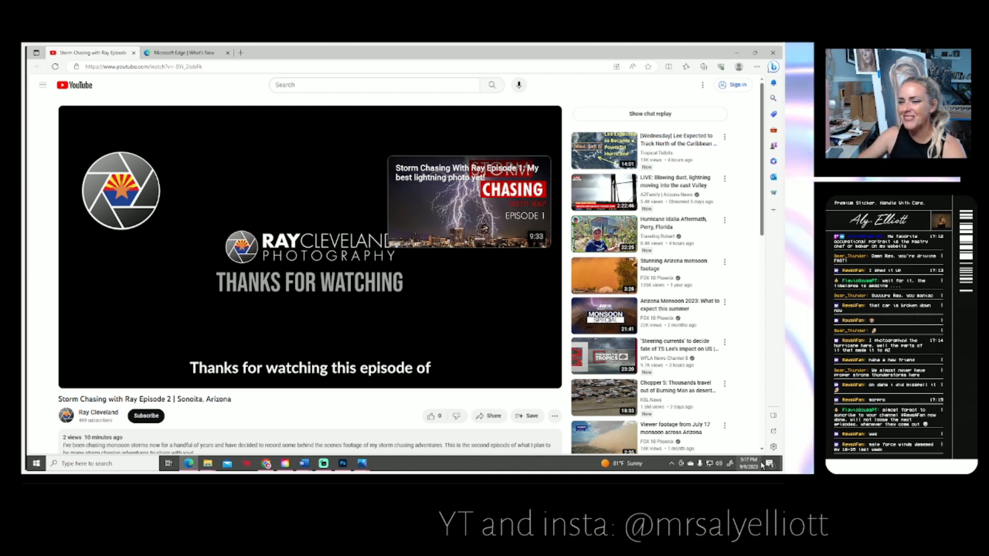
scroll(273, 398, down, 1)
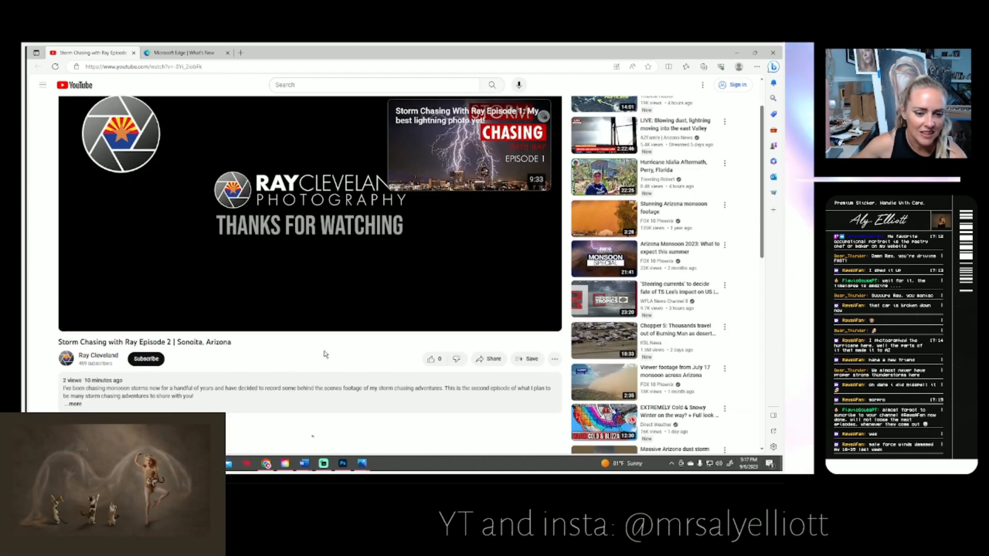
Switch back to Photoshop, save DSC_3727 as a JPEG at maximum quality 12 and close it.
key(alt+Tab)
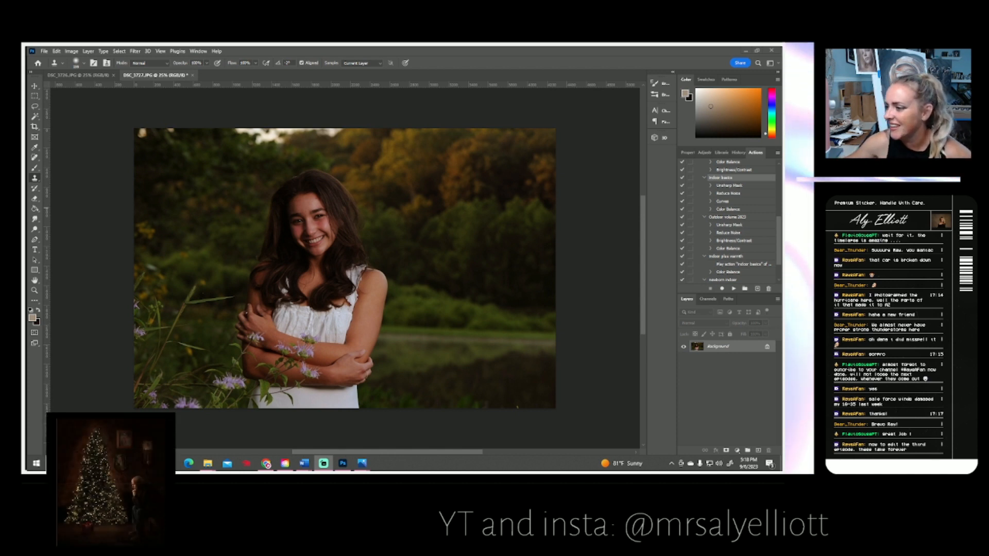
click(166, 76)
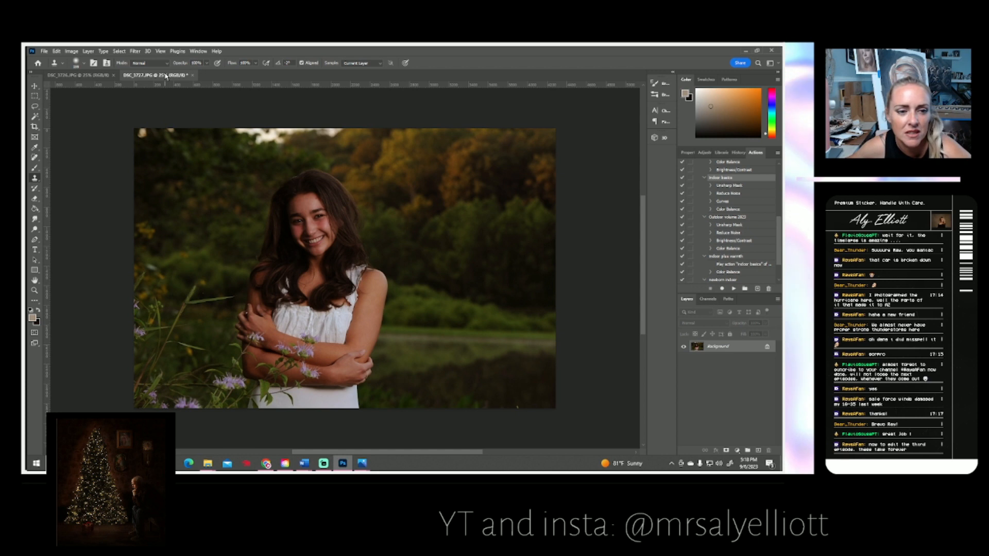
click(739, 153)
click(45, 52)
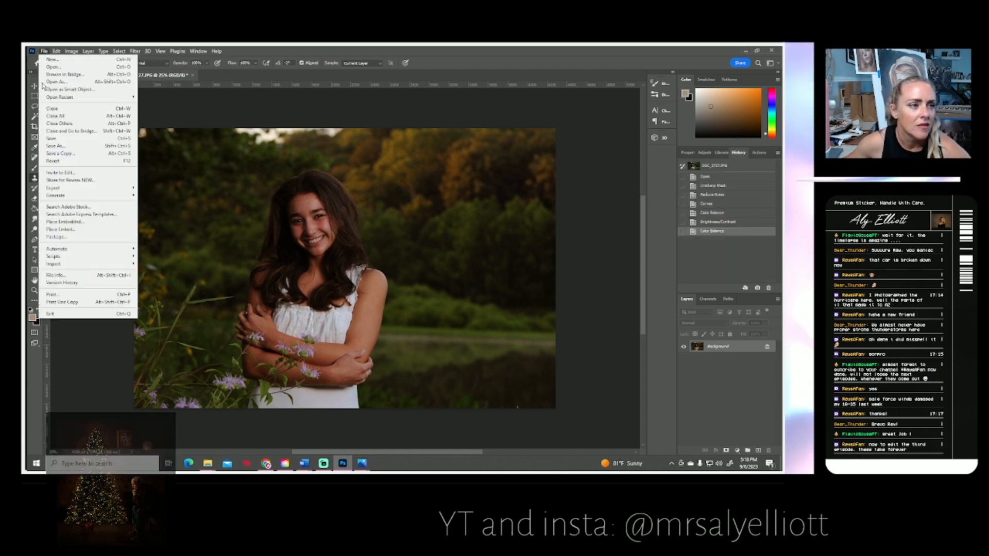
click(54, 147)
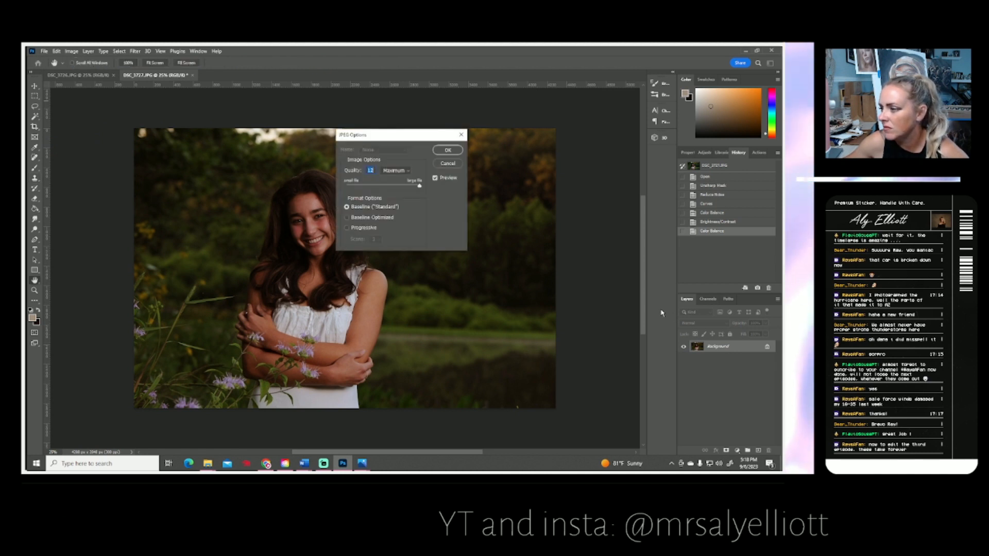
click(449, 150)
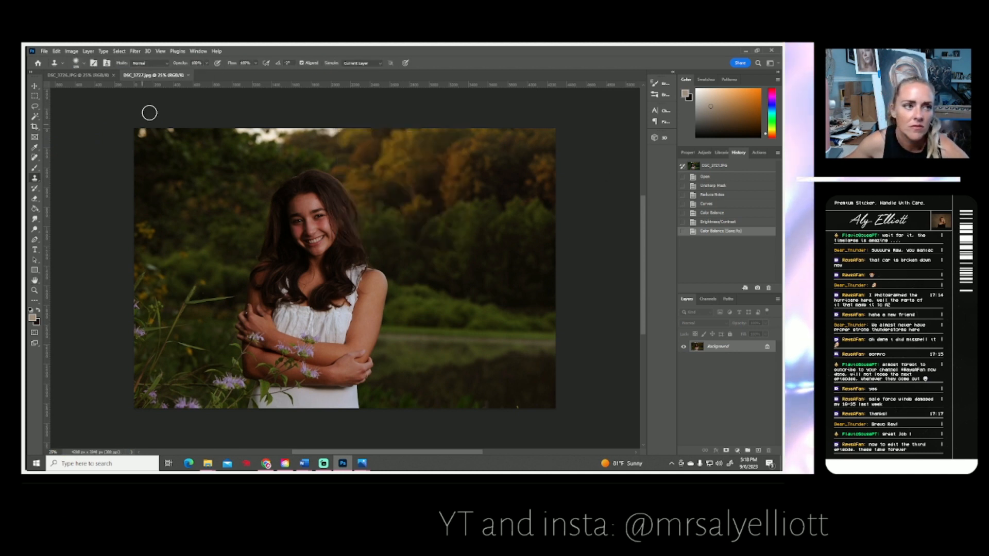
click(189, 76)
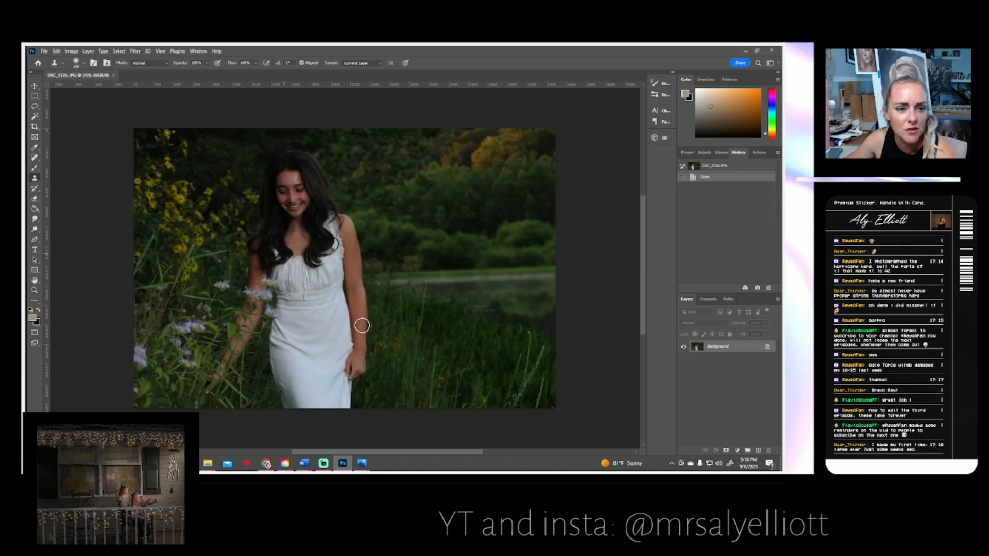
Run the indoor basics action on the DSC_3726 photo.
click(756, 152)
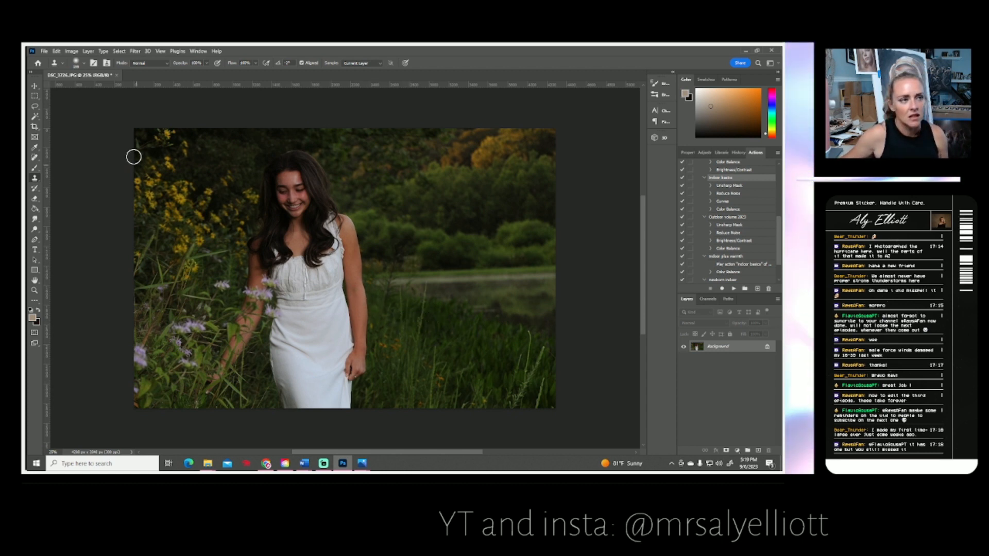
click(739, 152)
click(759, 153)
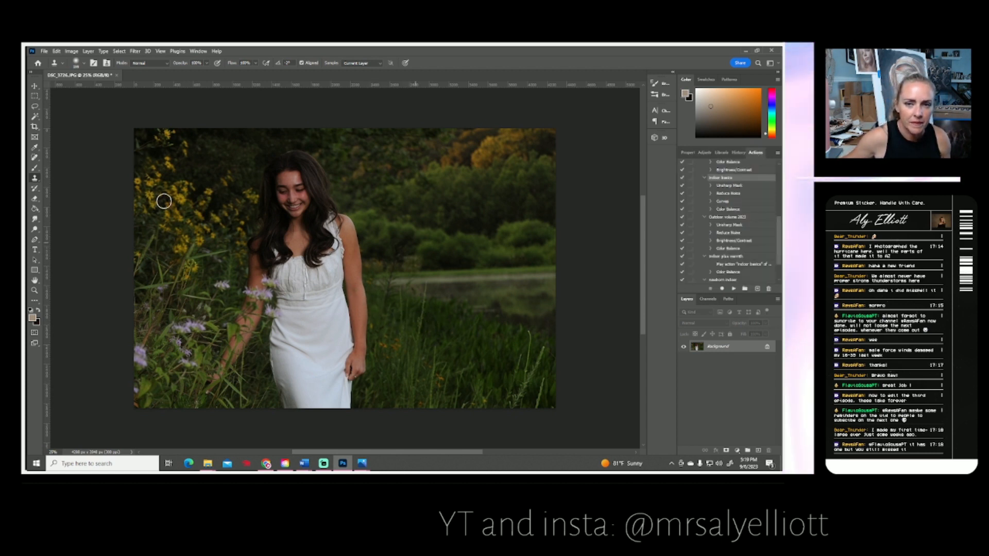
Warm DSC_3726 with a Color Balance adjustment, shifting the midtones toward red and yellow.
click(72, 51)
mouse_move(73, 71)
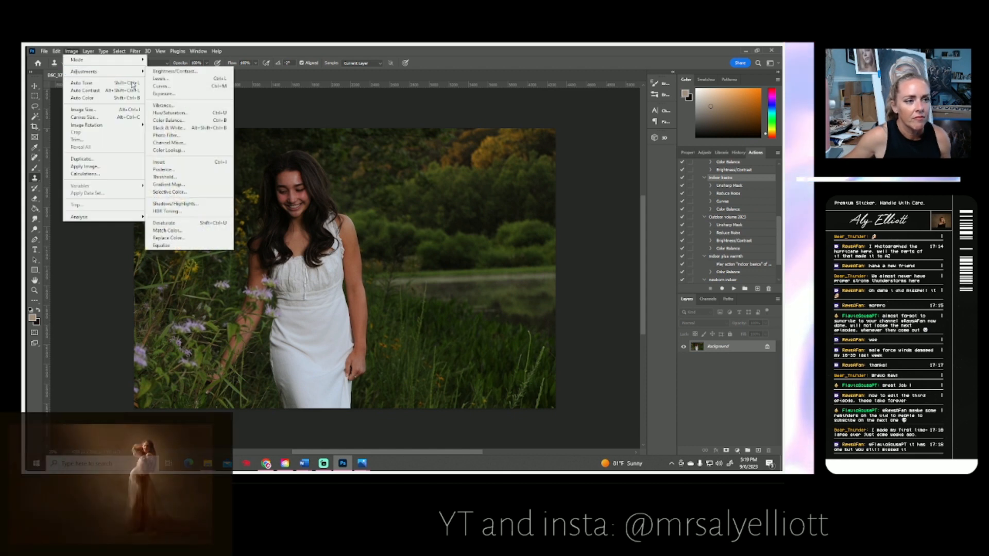
click(191, 124)
drag(649, 183, 644, 201)
click(727, 165)
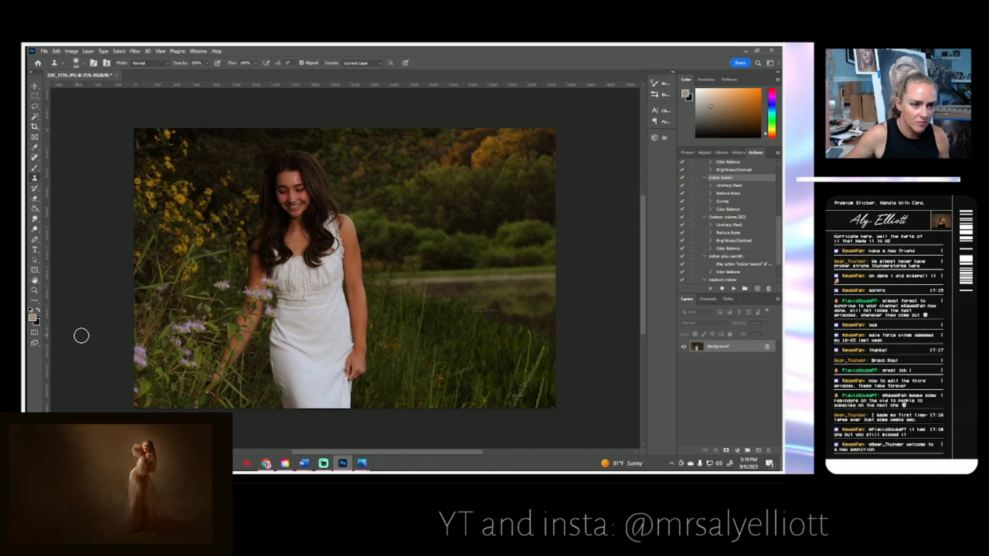
Save DSC_3726 as a JPEG at maximum quality 12 and close the photo.
click(44, 51)
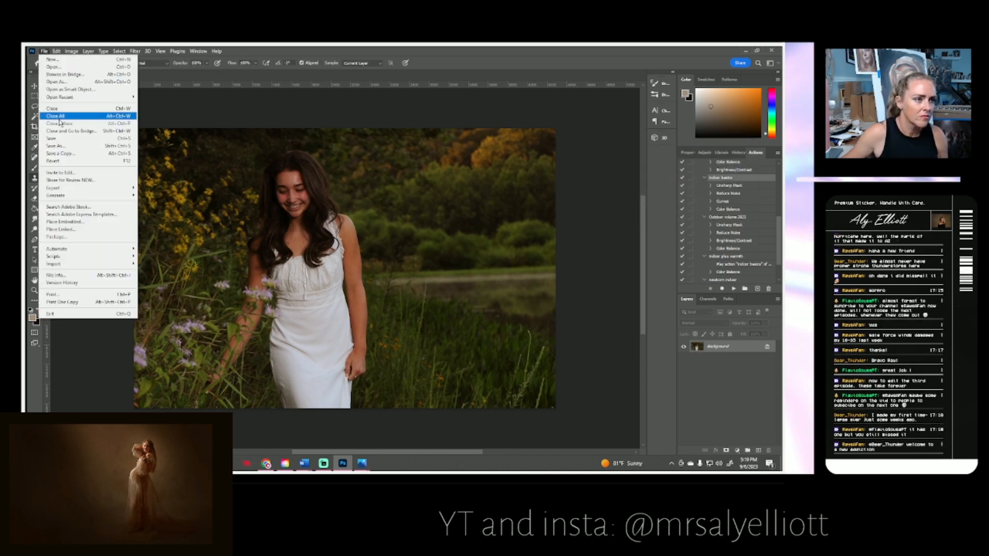
click(60, 146)
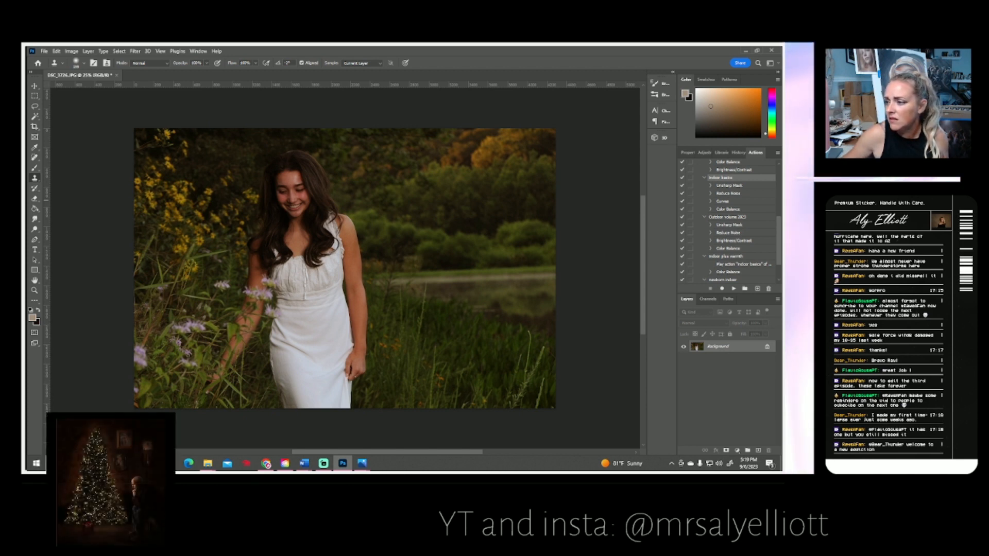
key(Return)
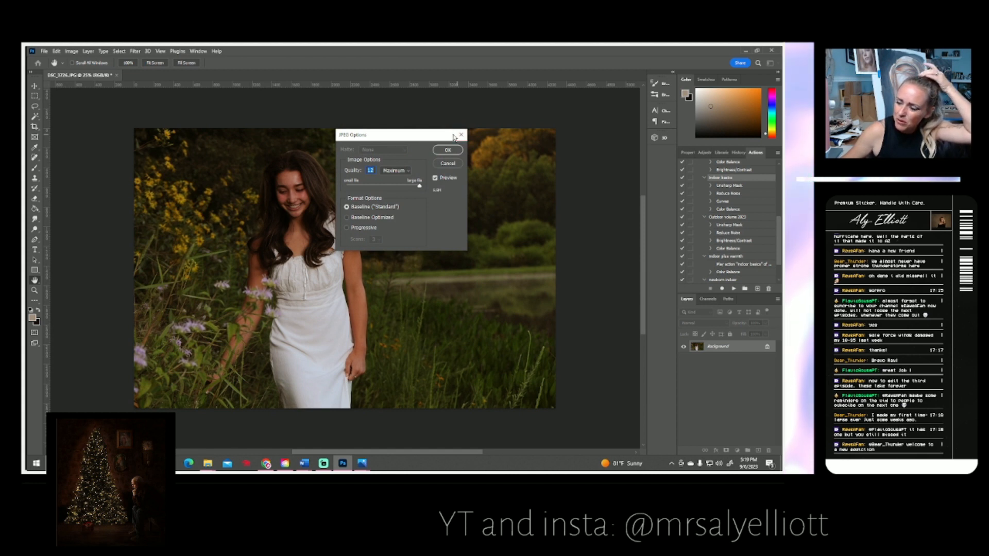
click(446, 150)
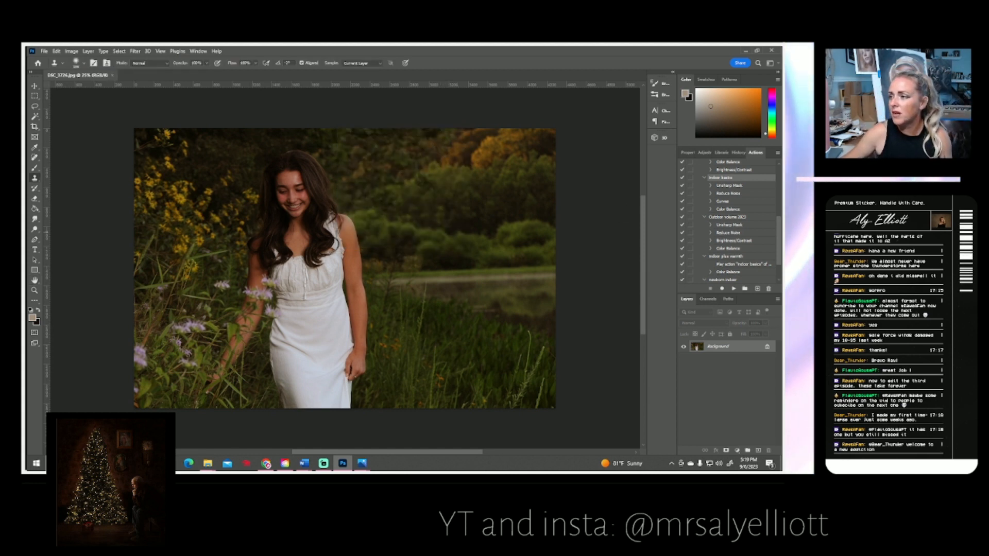
click(113, 75)
Start opening more photos in Photoshop, and switch to the Photos app window showing DSC_3739.
click(45, 51)
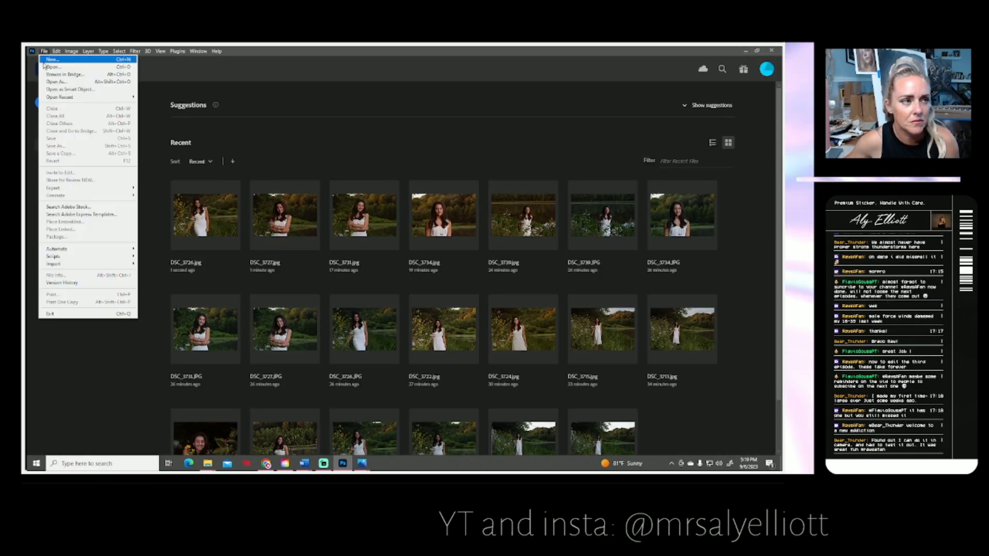
click(50, 67)
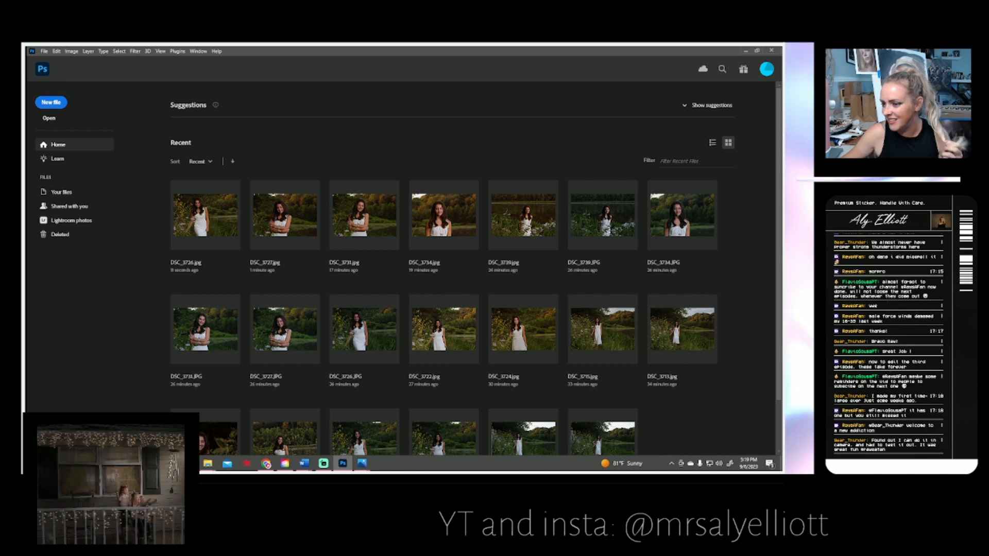
click(362, 464)
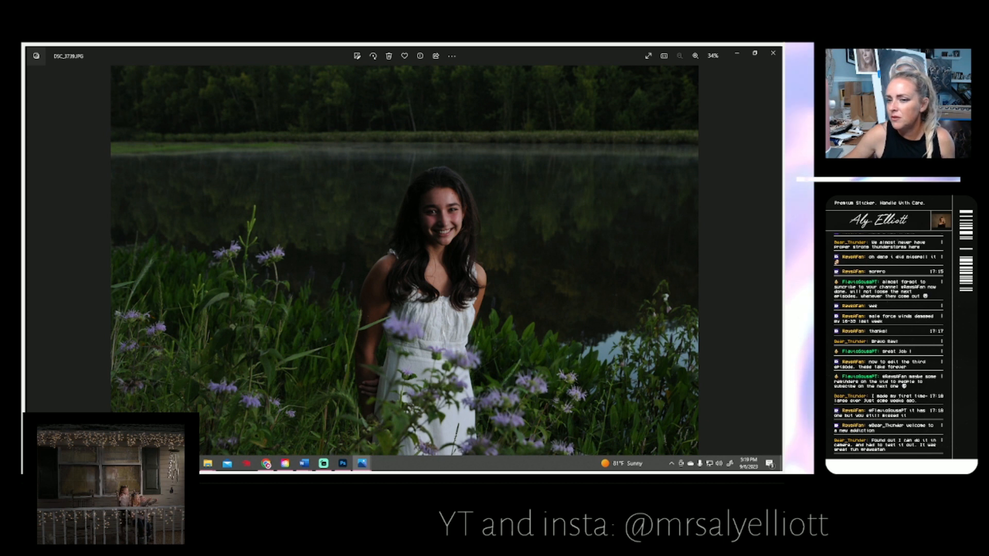
key(alt+Tab)
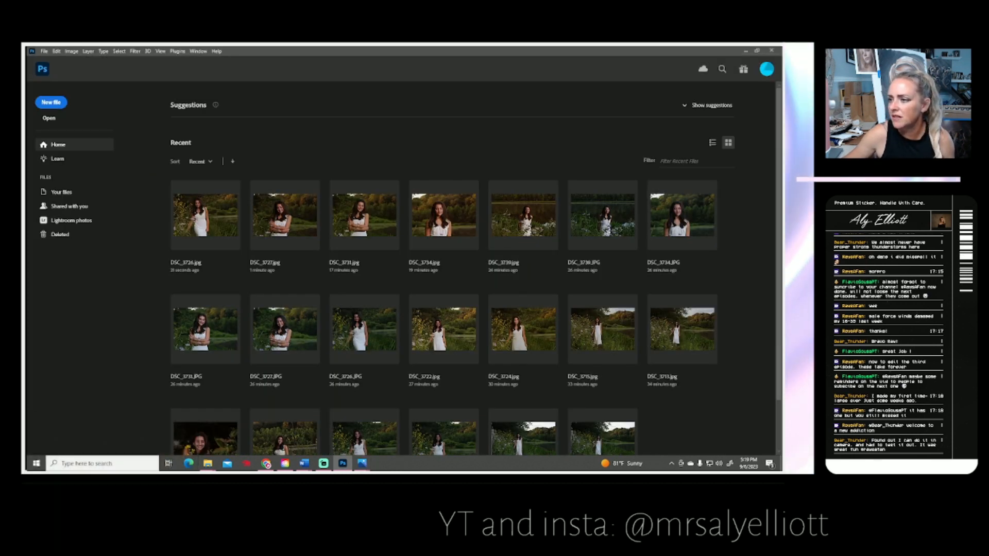
mouse_move(361, 463)
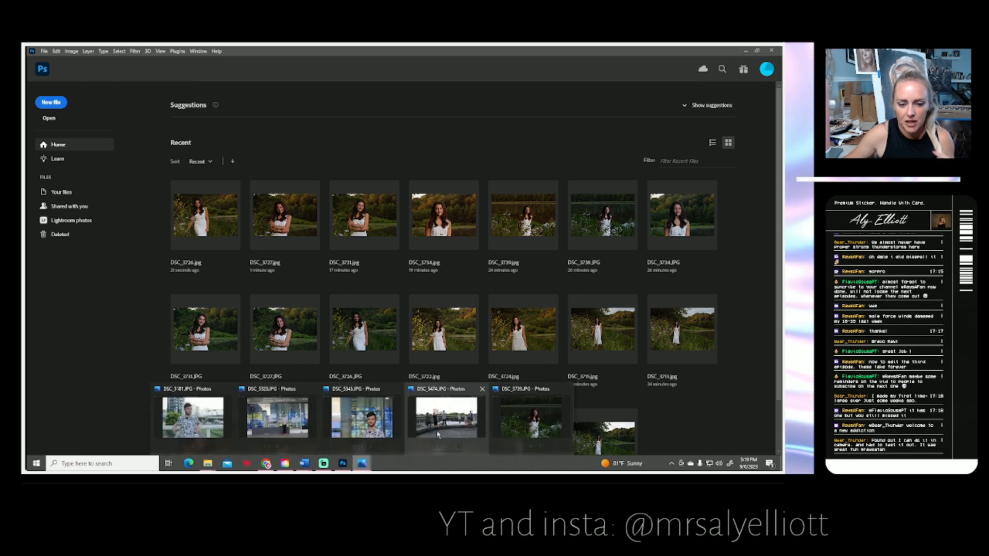
click(539, 418)
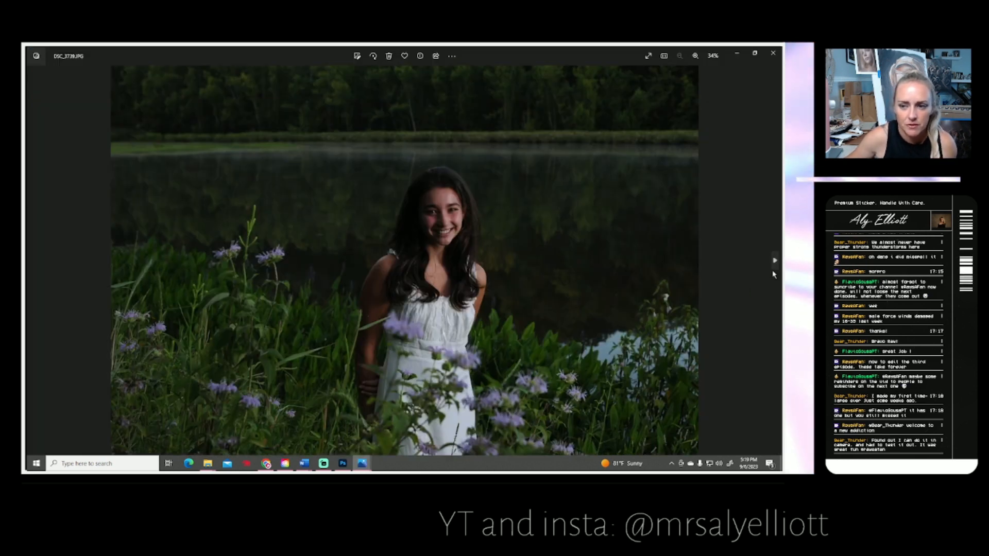
Compare the lakeside portraits from DSC_3739 through DSC_3747 in Photos to choose which ones to edit.
click(774, 261)
click(774, 262)
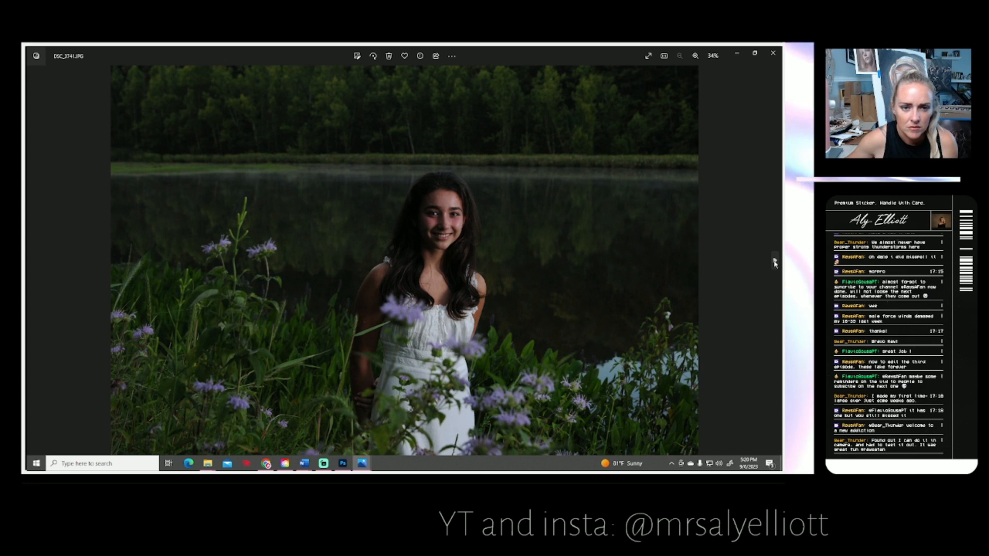
click(34, 260)
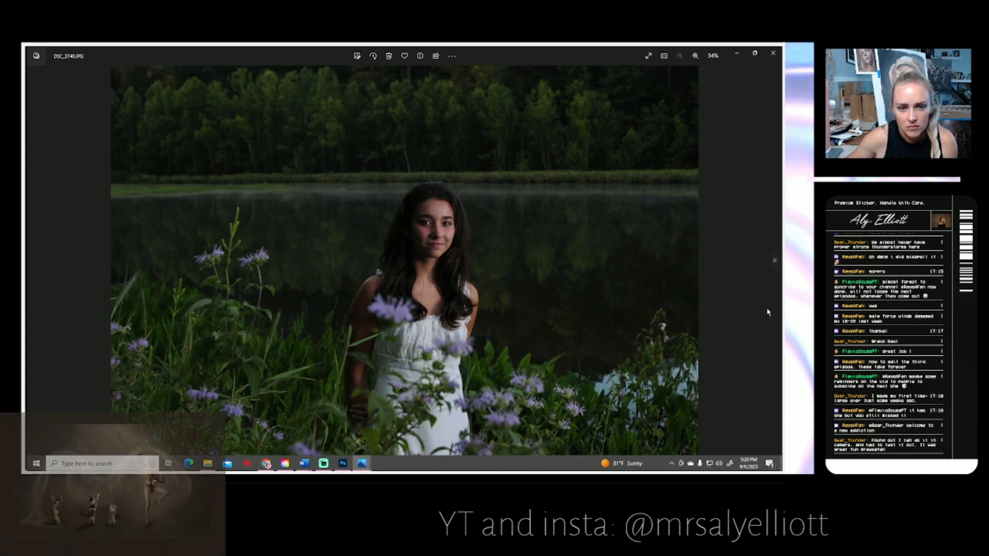
click(774, 261)
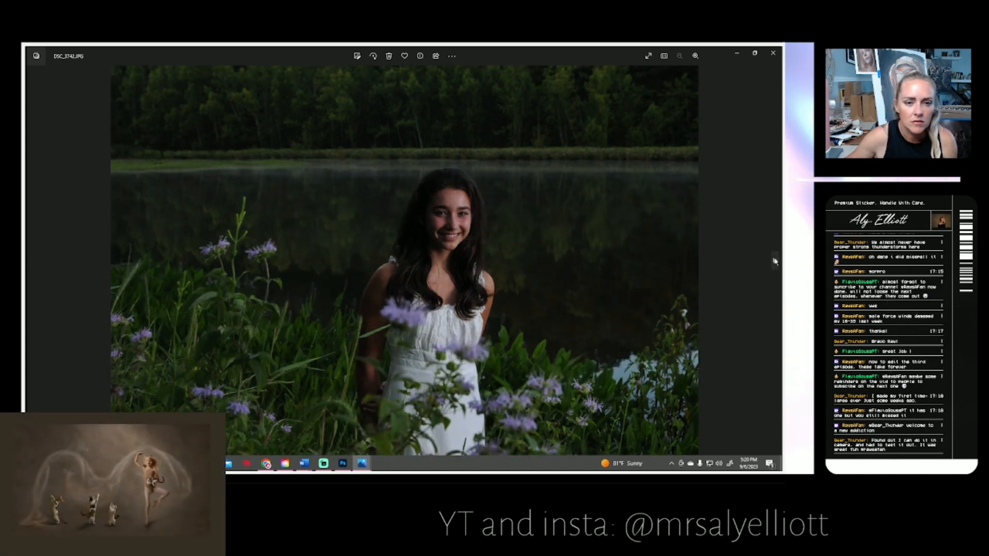
click(774, 261)
click(775, 262)
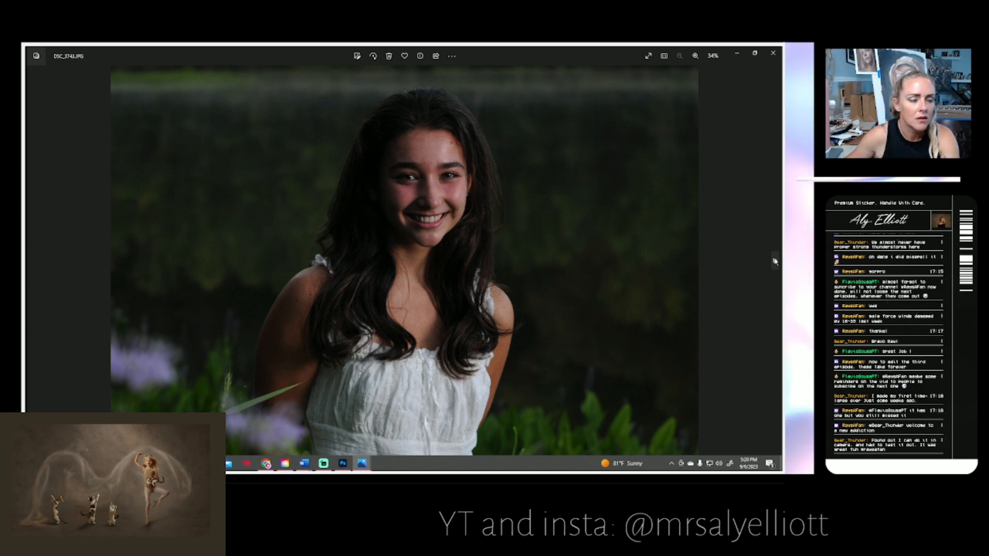
click(775, 261)
click(775, 262)
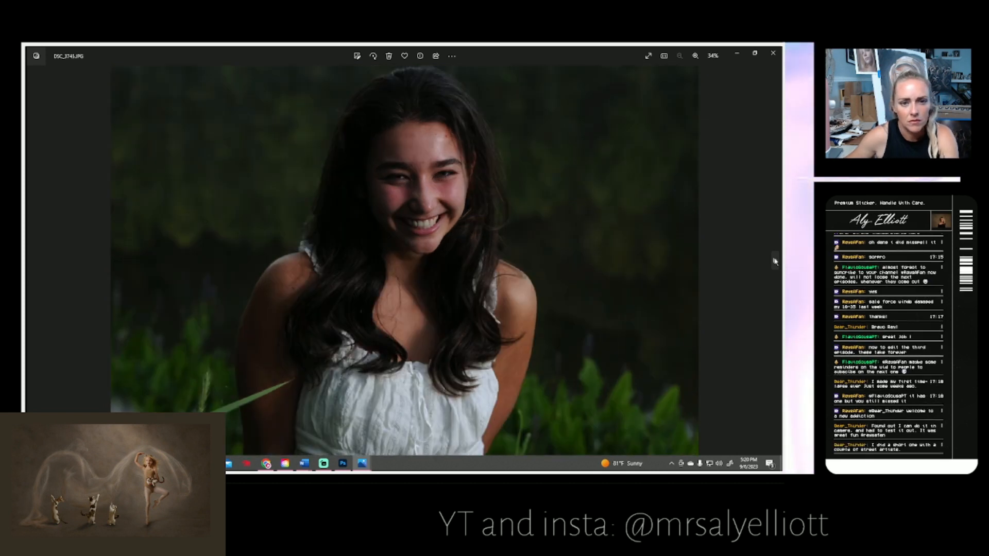
click(775, 261)
click(775, 261)
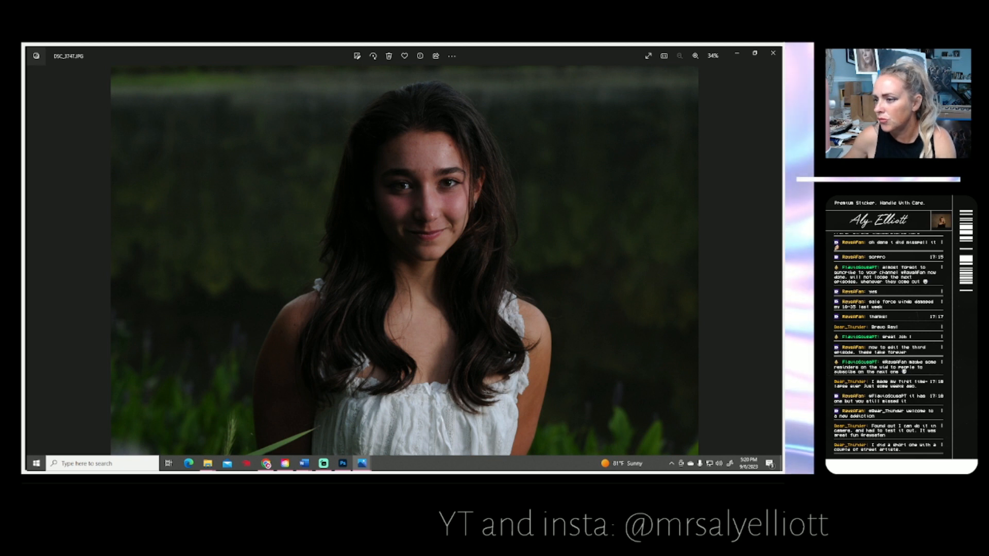
Check Photoshop briefly, return to Photos and compare the wide full-length shots DSC_3750 and DSC_3751.
key(alt+Tab)
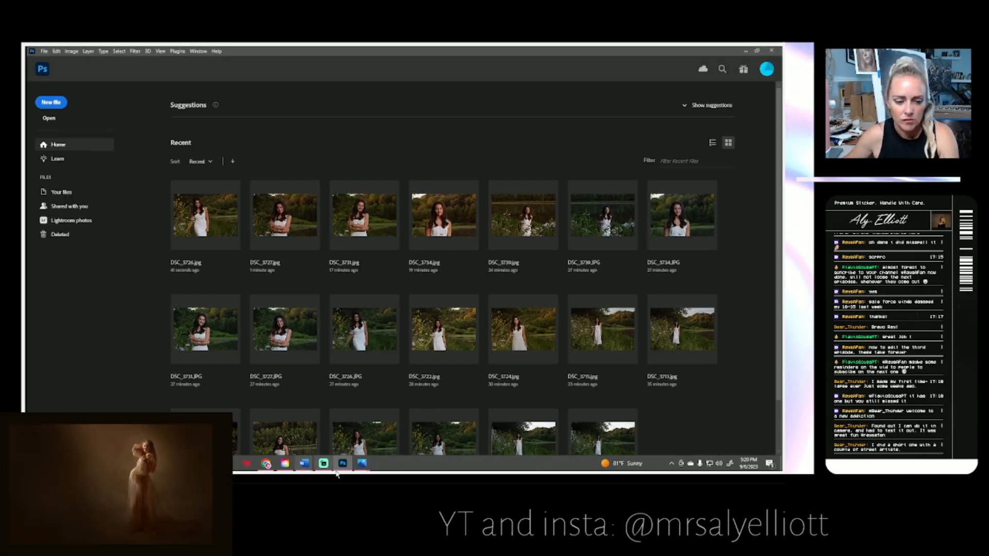
mouse_move(361, 467)
click(536, 422)
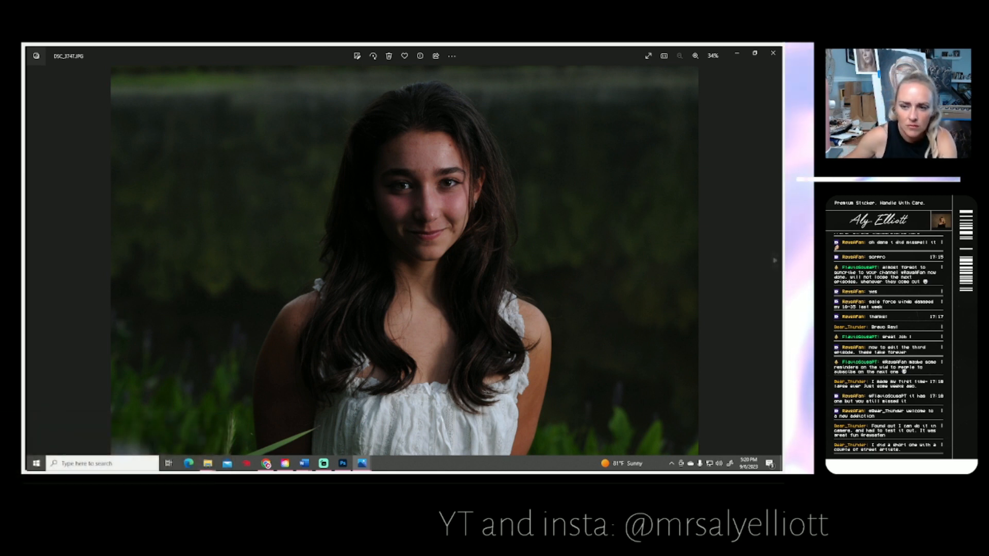
click(775, 261)
click(775, 261)
click(775, 262)
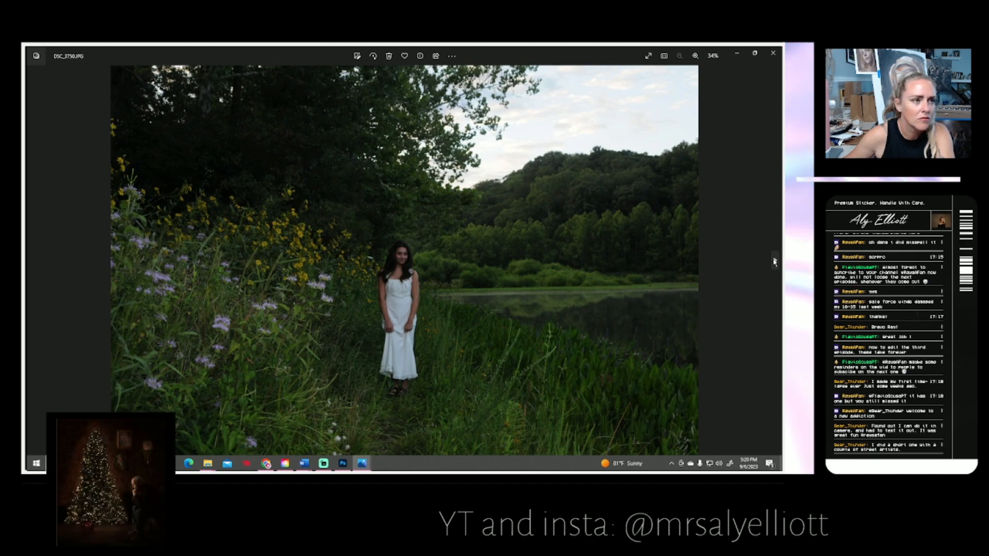
click(774, 262)
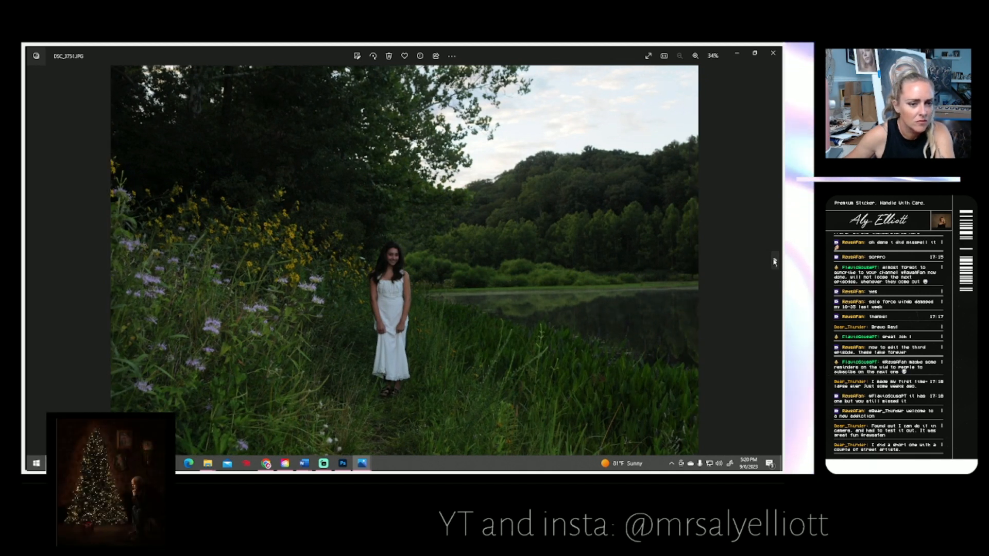
click(34, 260)
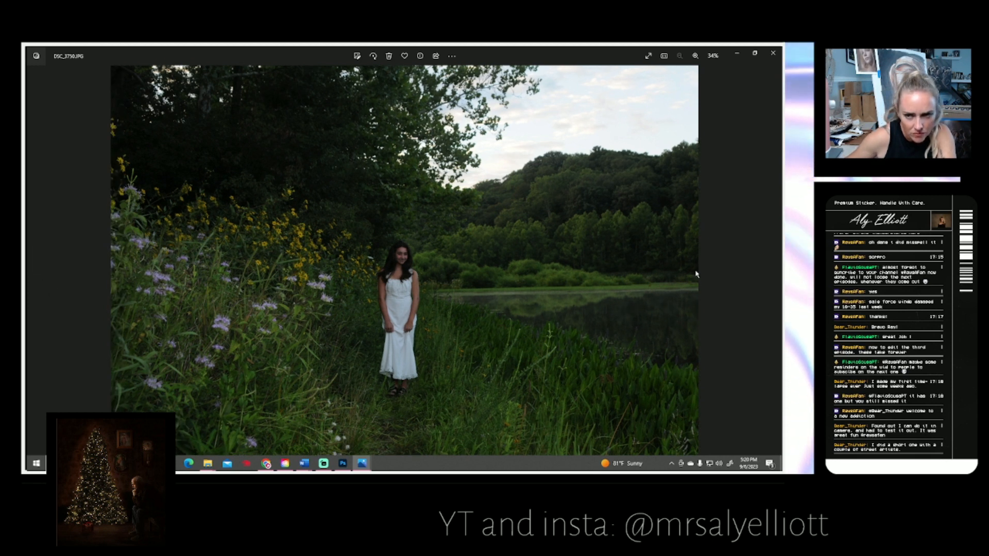
Examine the remaining lakeside photos in Photos from DSC_3750 up to DSC_3762 for further edit candidates.
click(775, 262)
click(775, 261)
click(775, 262)
click(775, 262)
click(774, 262)
click(775, 262)
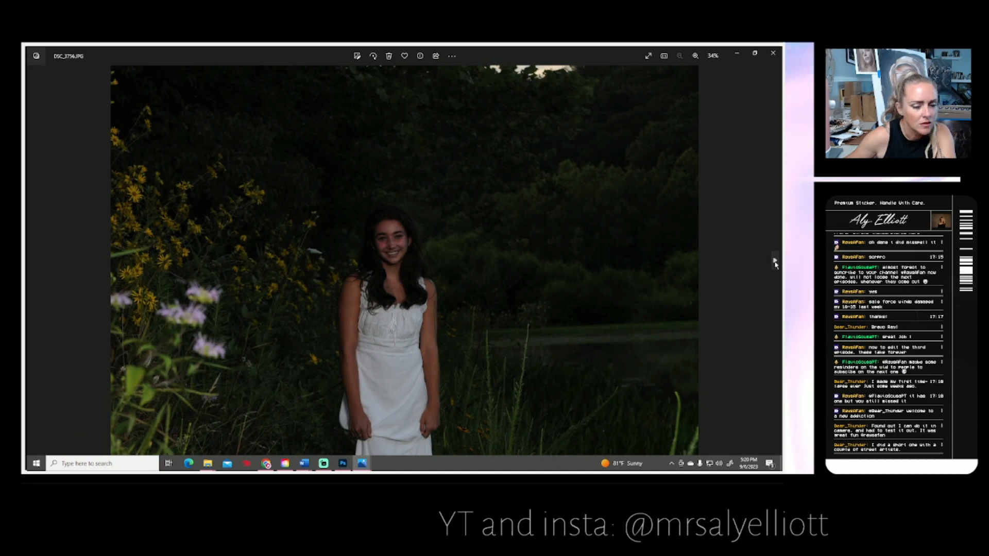
click(775, 262)
click(775, 262)
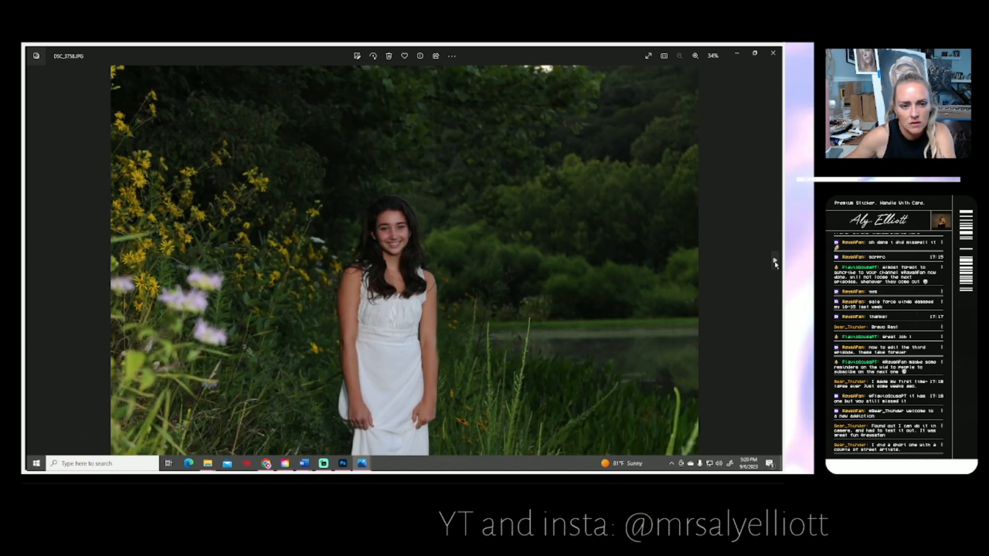
click(775, 263)
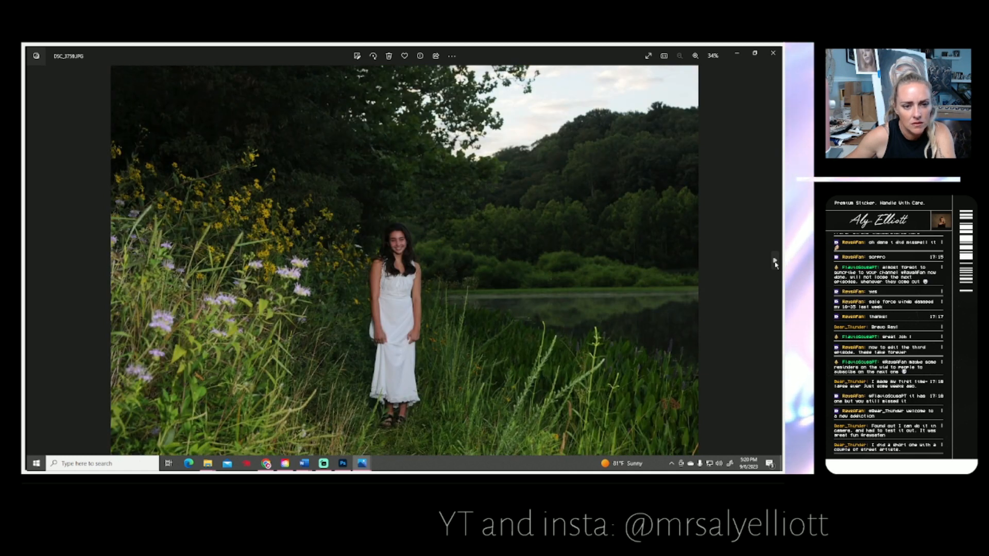
click(775, 263)
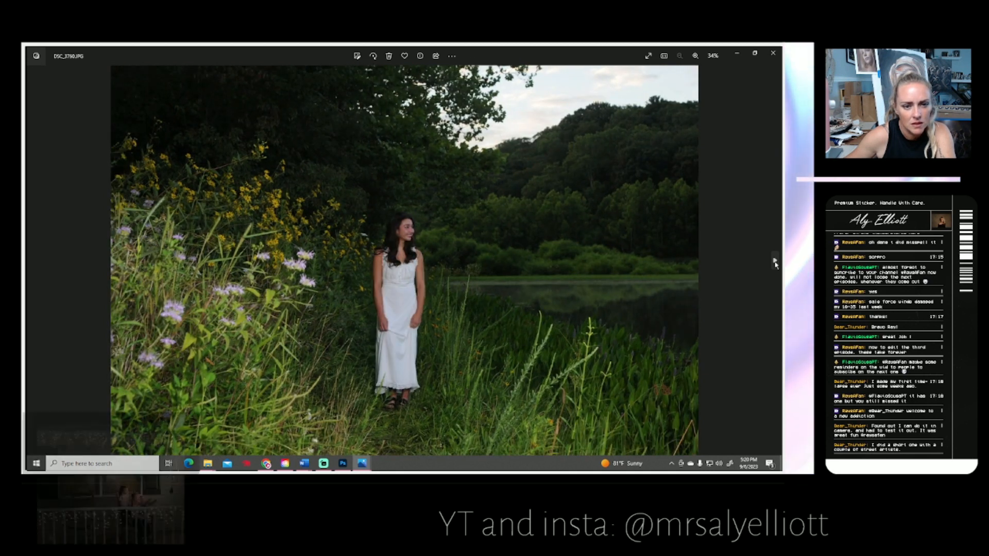
click(775, 262)
click(775, 263)
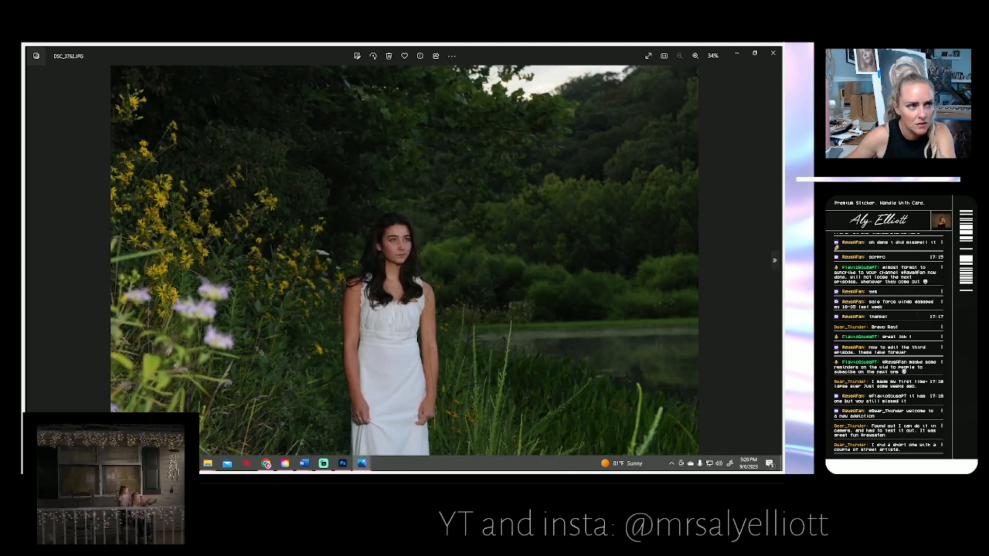
Switch to Photoshop and run the indoor basics action on the DSC_3762 photo.
key(alt+Tab)
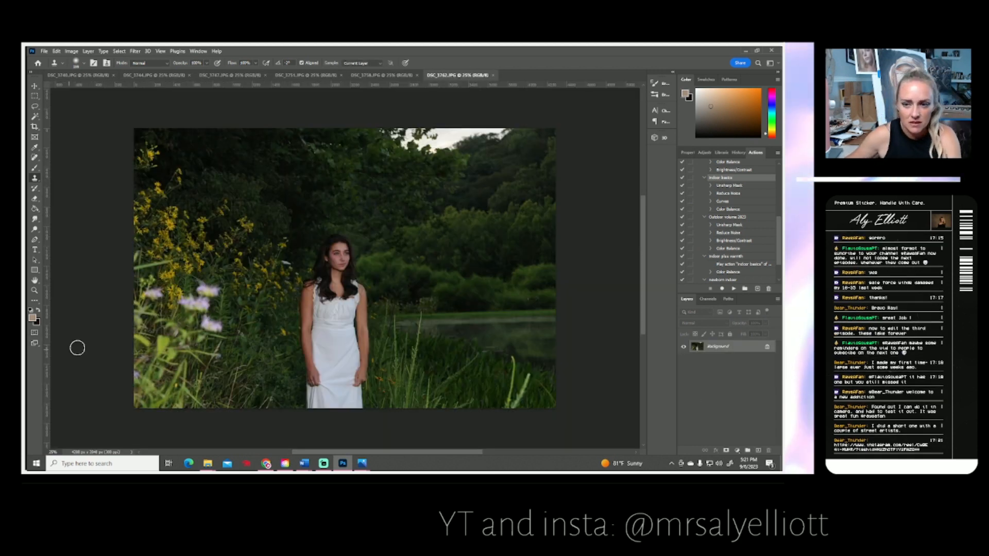
click(735, 289)
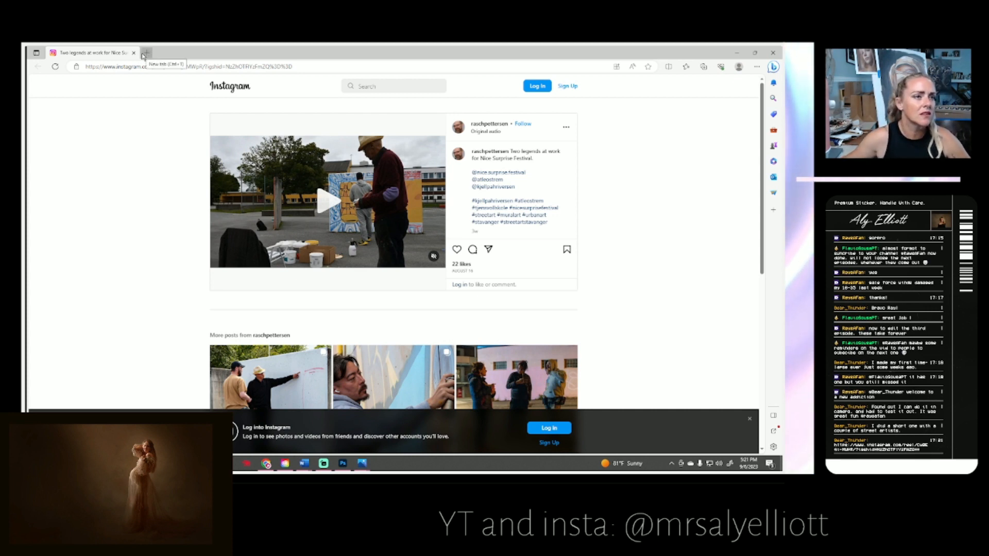
Look over the shared Instagram reel about the street artists in the browser, and close its tab.
key(alt+Tab)
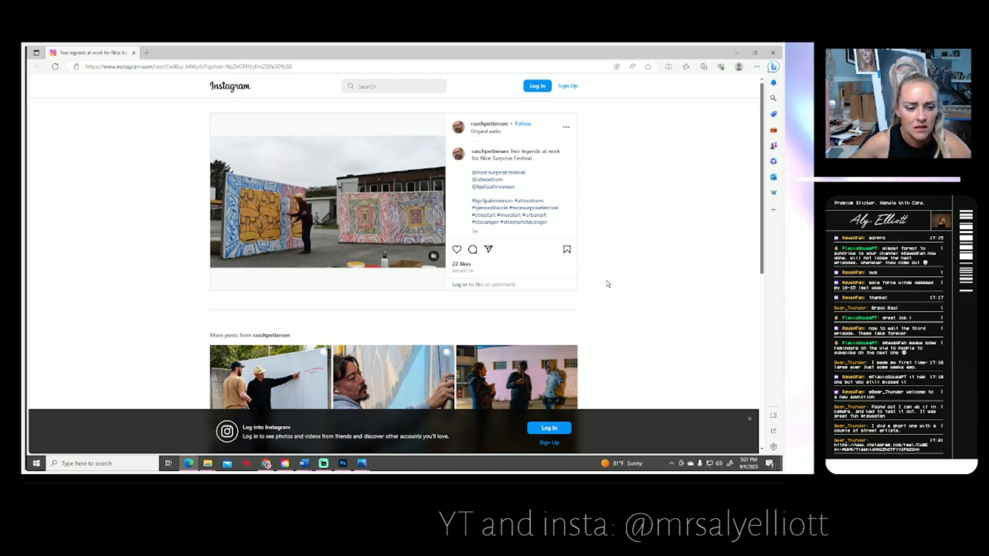
scroll(608, 284, down, 3)
scroll(608, 284, up, 3)
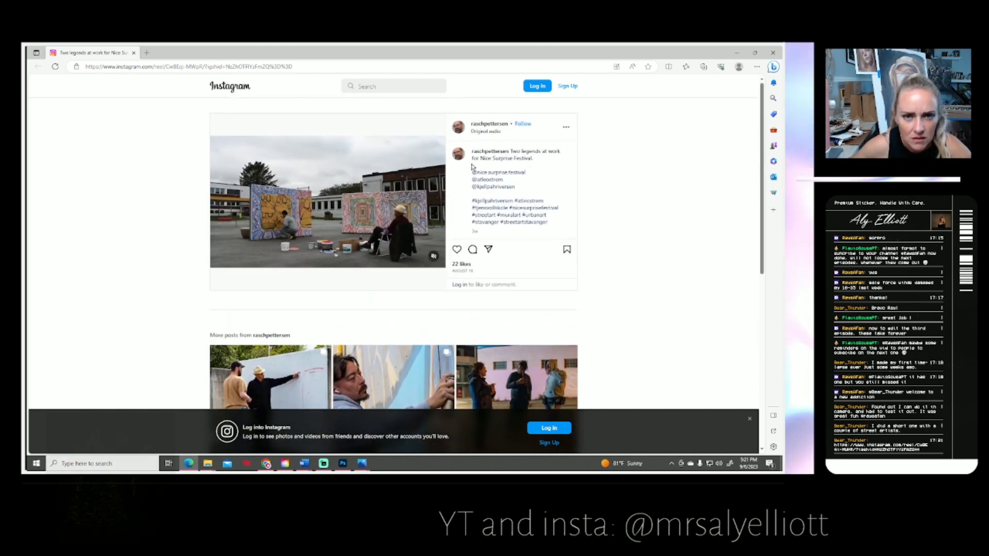
click(772, 52)
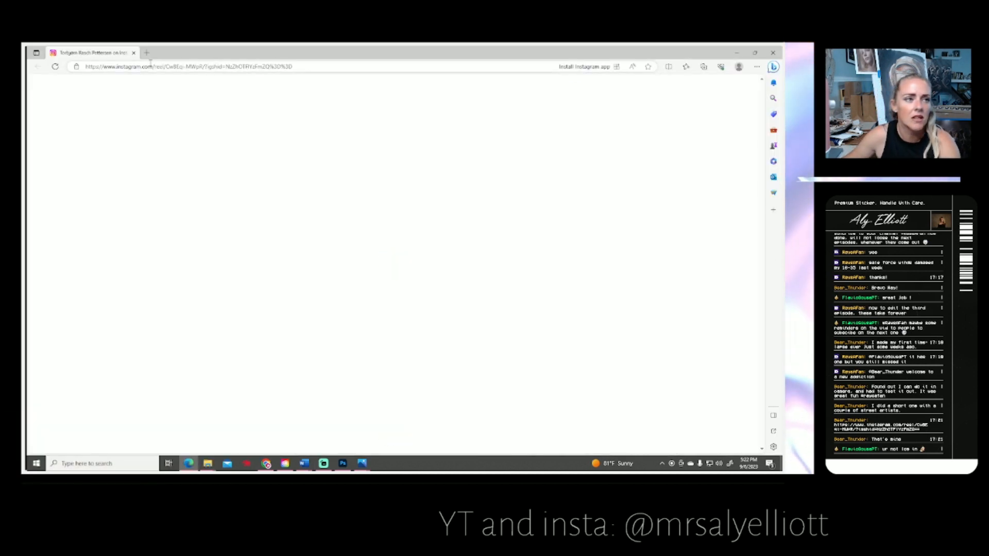
click(149, 65)
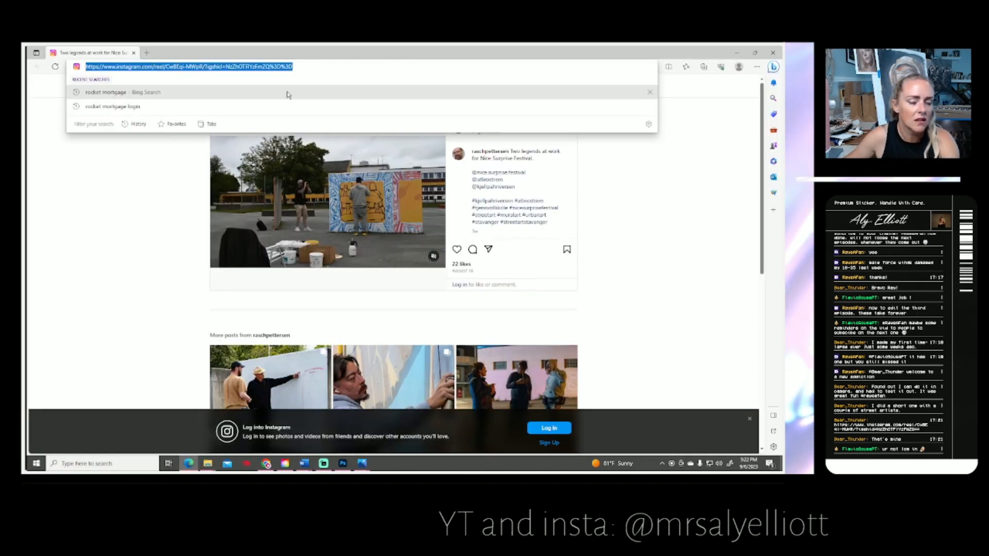
click(134, 54)
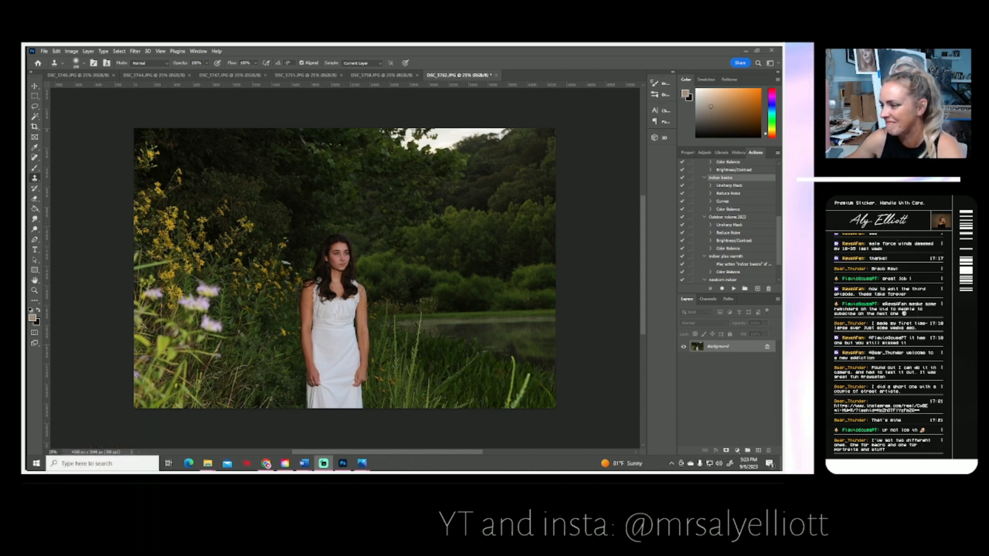
Warm DSC_3762 with a Color Balance adjustment on the midtones, setting the color levels to +24, 0 and -10.
click(741, 156)
click(758, 154)
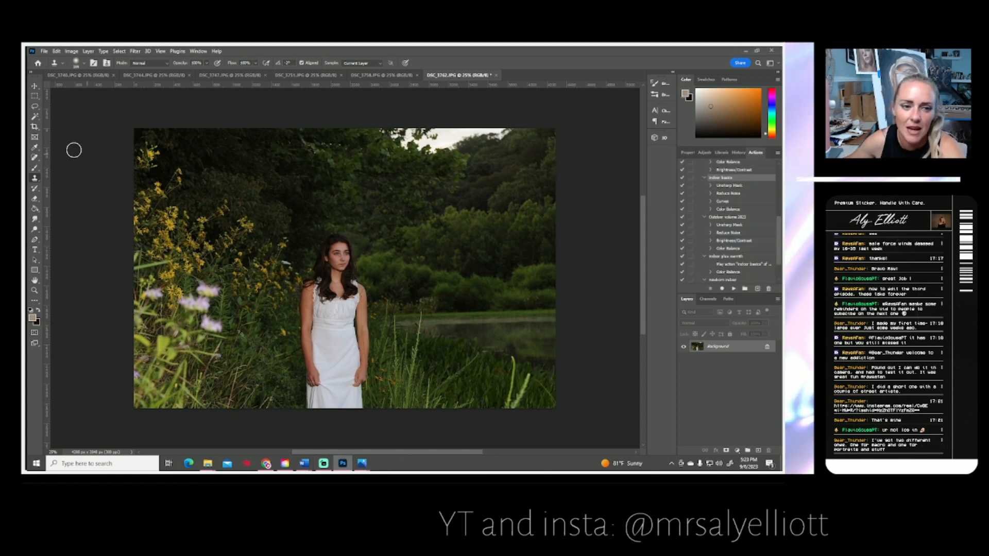
click(71, 51)
mouse_move(75, 72)
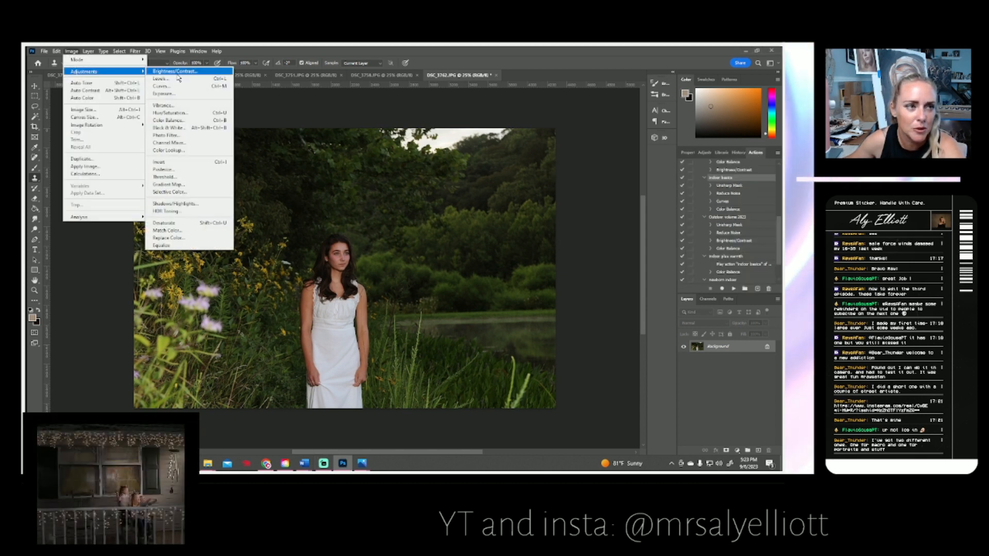
click(180, 120)
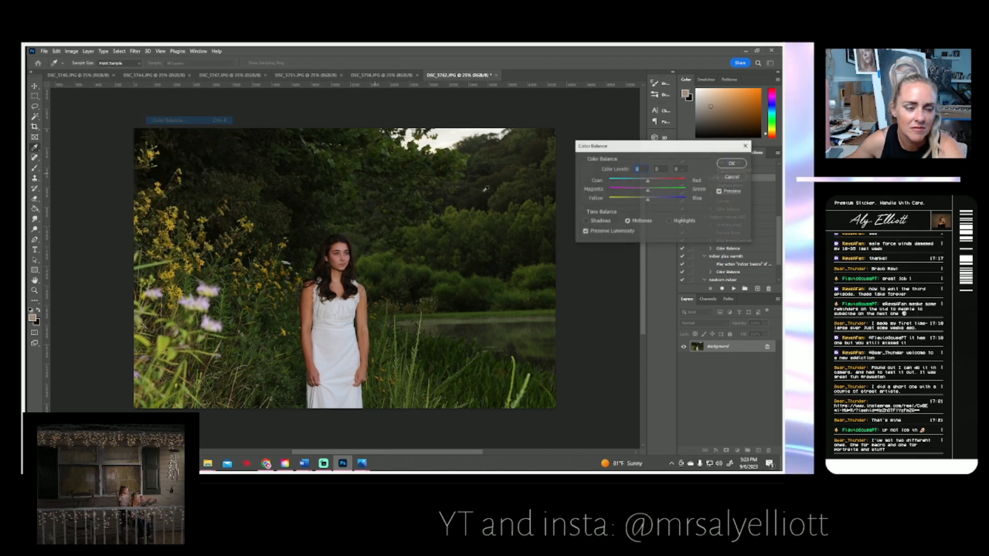
mouse_move(648, 183)
mouse_down()
mouse_move(658, 184)
mouse_move(645, 202)
mouse_up()
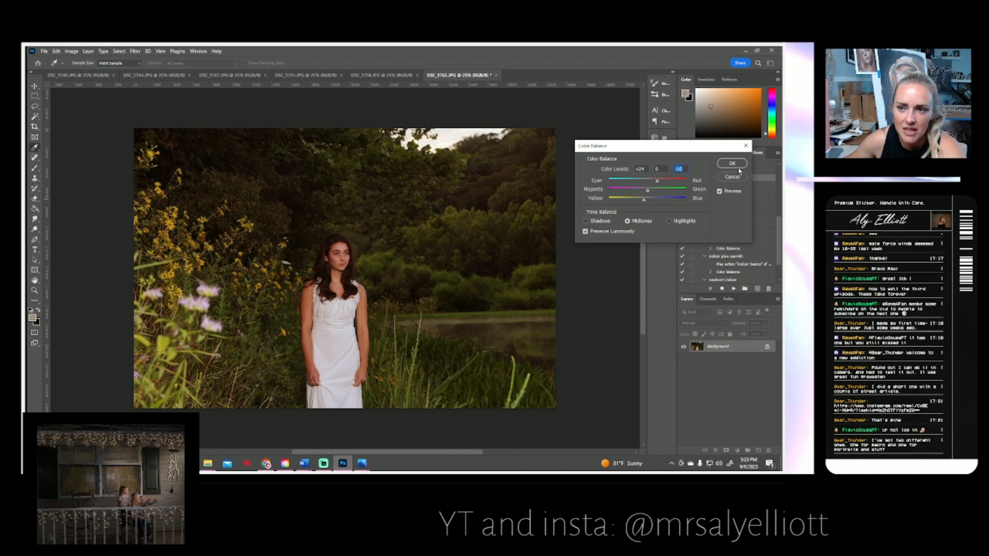
click(736, 165)
Save DSC_3762 as a JPEG at maximum quality 12 with the Baseline ("Standard") format.
key(s)
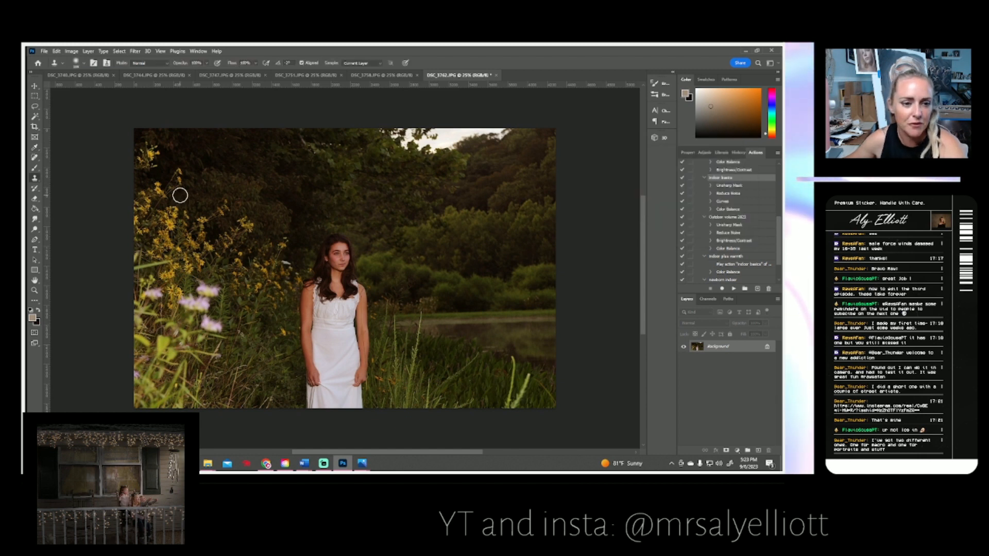
click(44, 51)
click(65, 149)
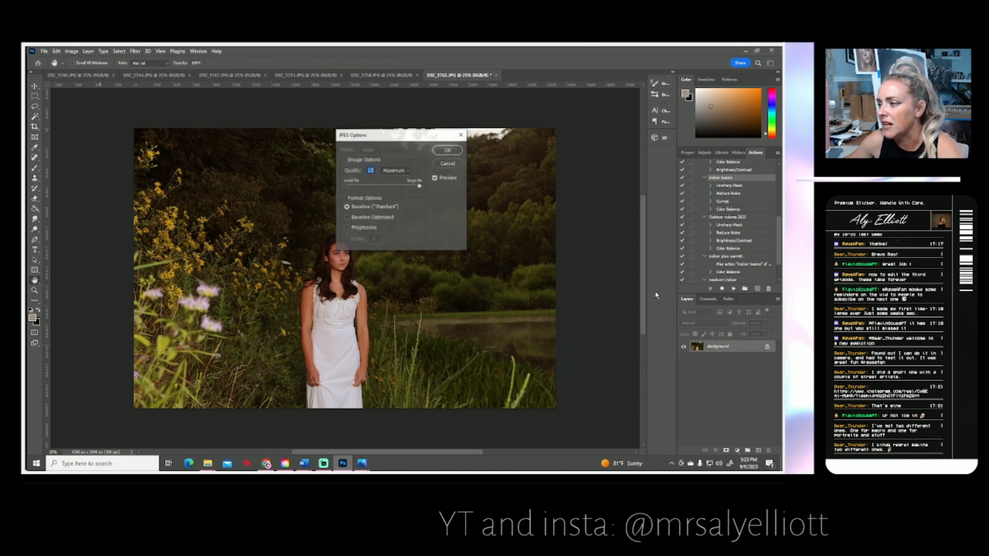
click(450, 151)
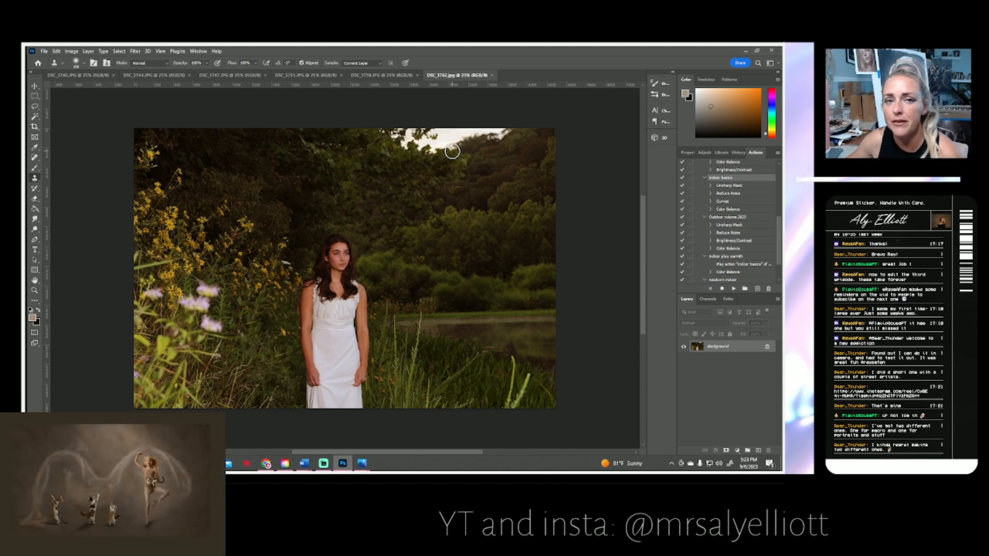
Close DSC_3762 and run the indoor basics action on the DSC_3758 photo.
click(492, 75)
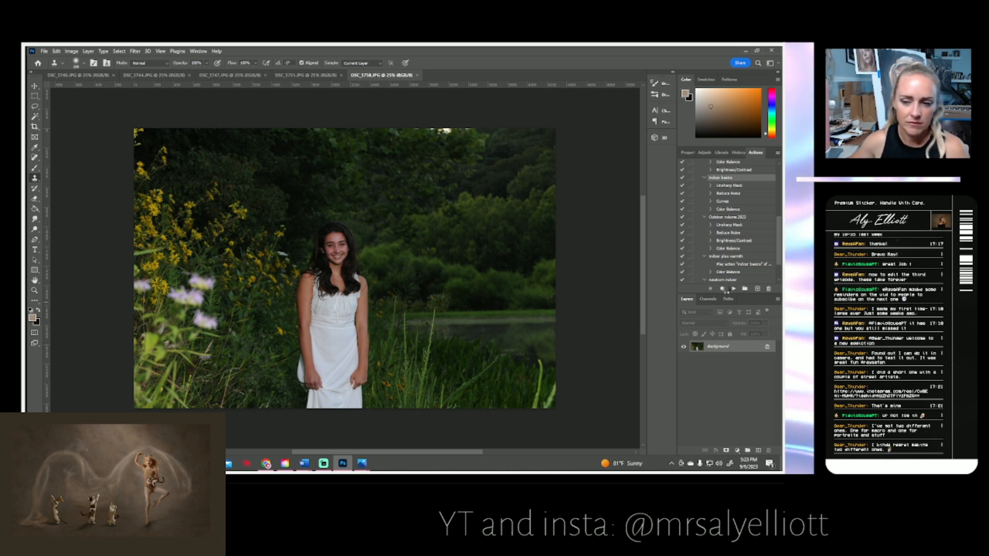
click(727, 290)
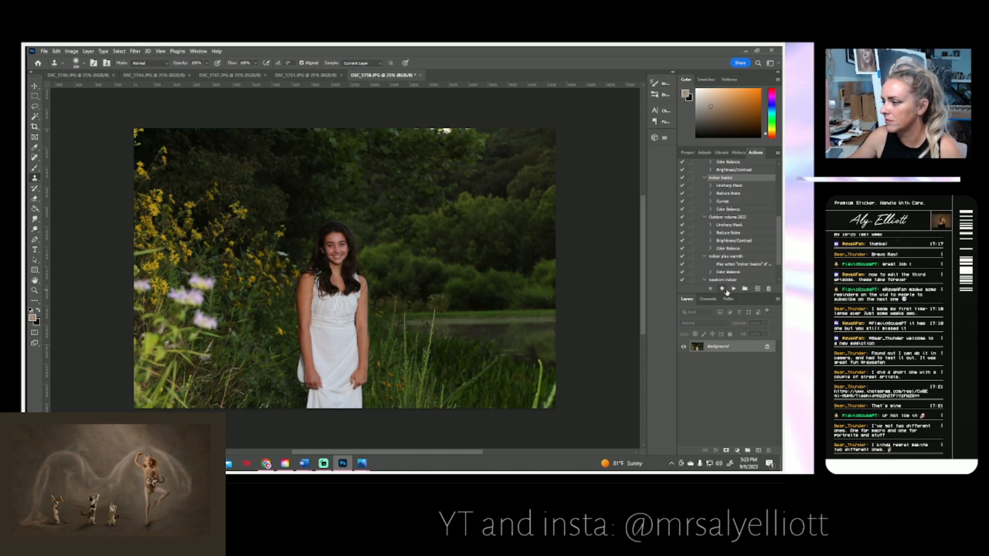
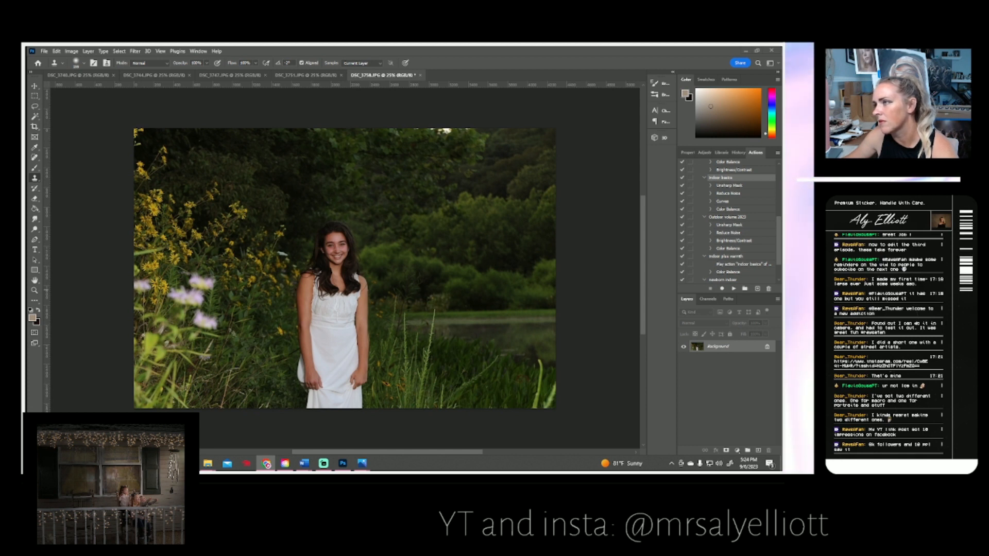
Look over the photographer's Instagram profile and posts in the browser, and move the browser window off the photo.
click(266, 464)
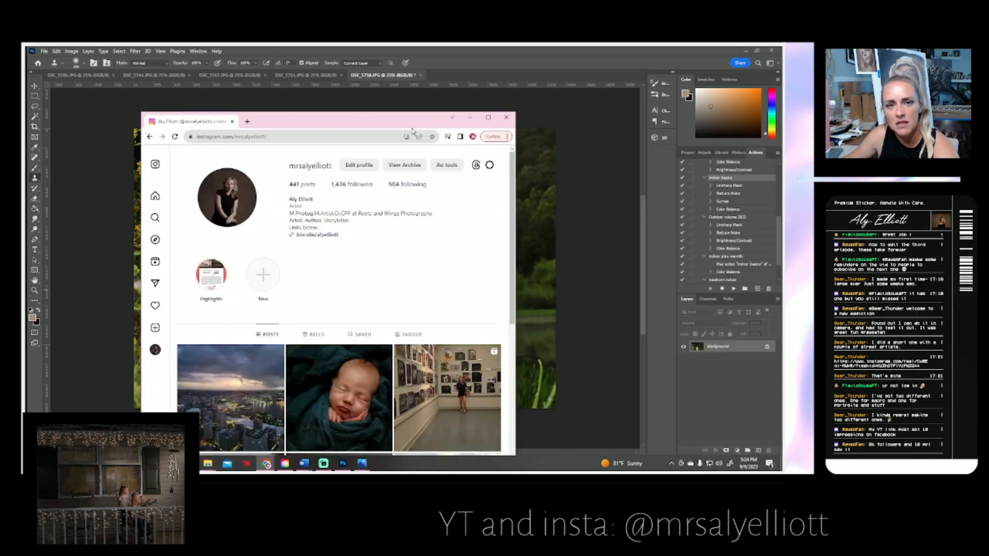
scroll(358, 289, down, 1)
scroll(358, 285, up, 1)
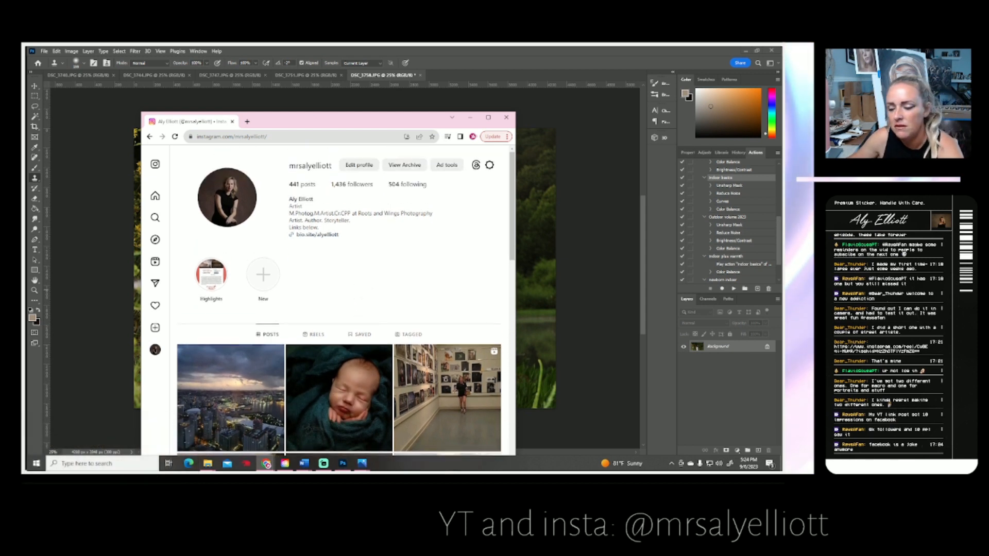
scroll(402, 387, down, 3)
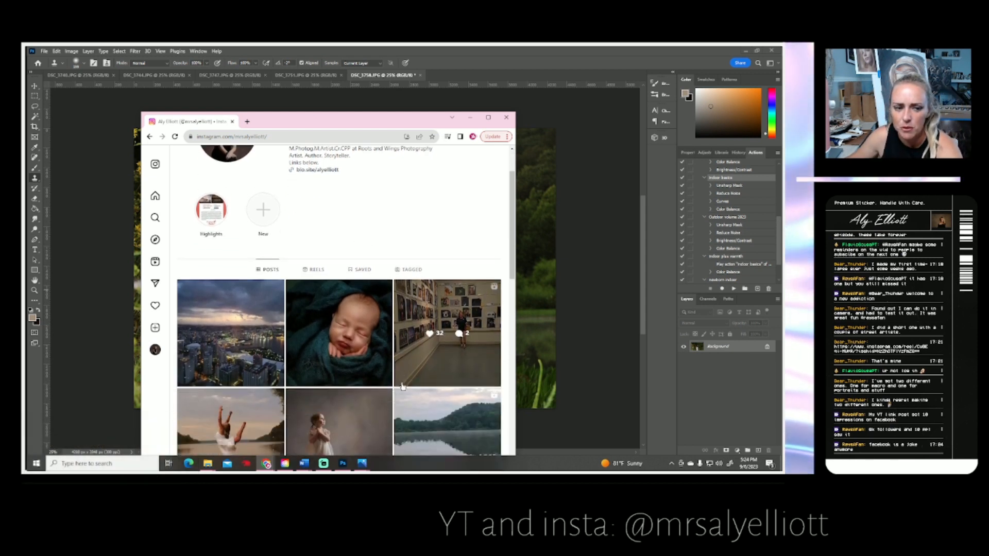
scroll(403, 384, down, 2)
scroll(403, 381, up, 5)
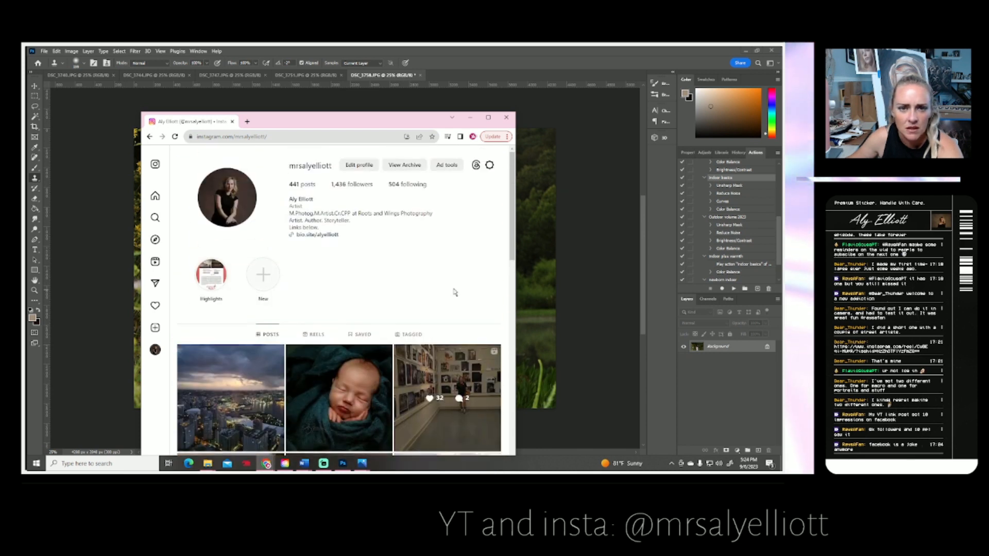
drag(371, 123, 781, 120)
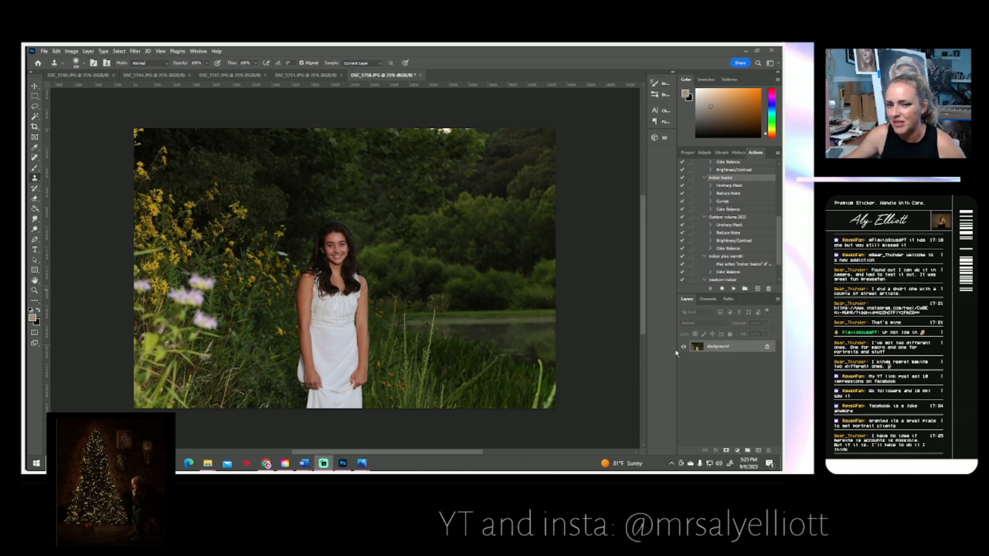
Warm DSC_3758 with a Color Balance adjustment on the midtones, setting the color levels to +14, 0 and -10.
click(738, 152)
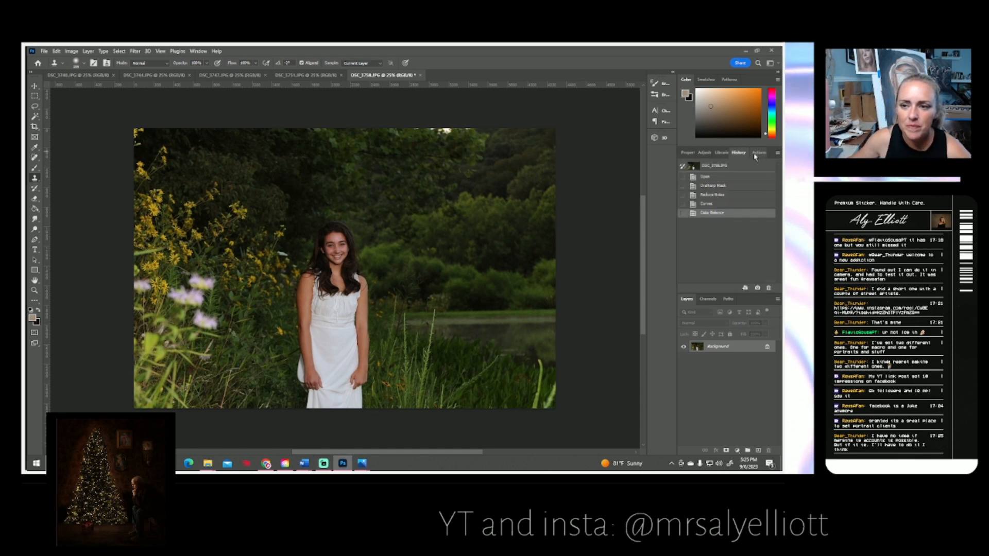
click(756, 154)
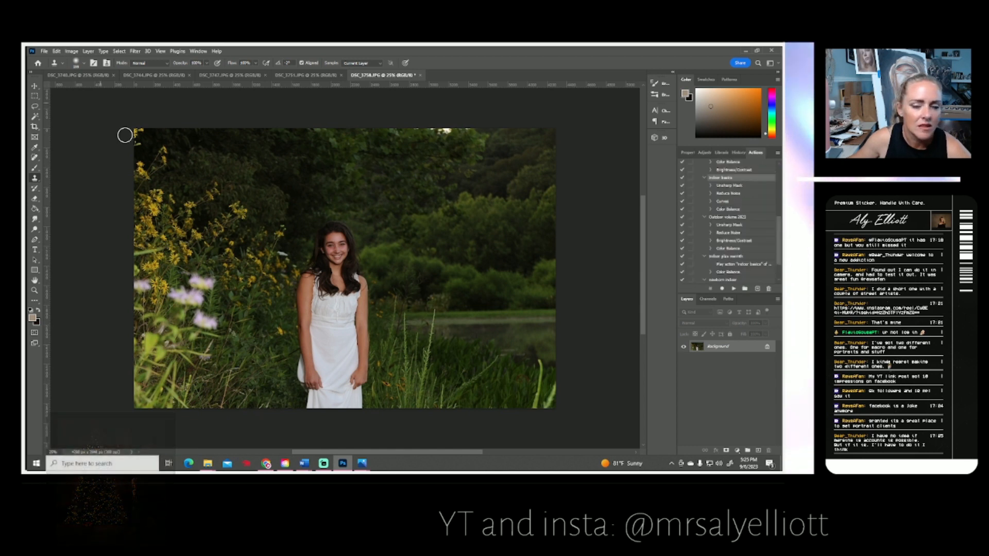
click(71, 51)
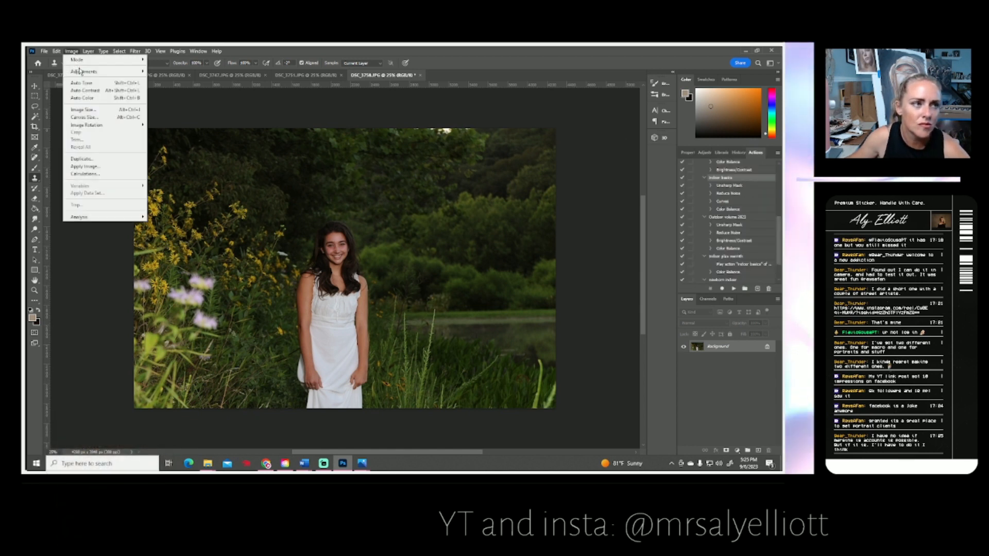
mouse_move(82, 73)
click(169, 120)
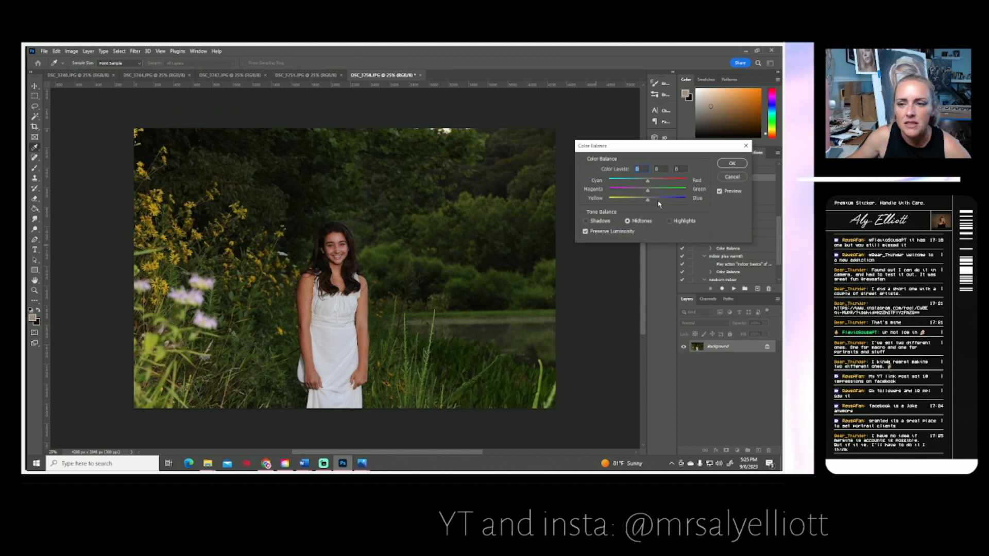
drag(649, 184, 645, 204)
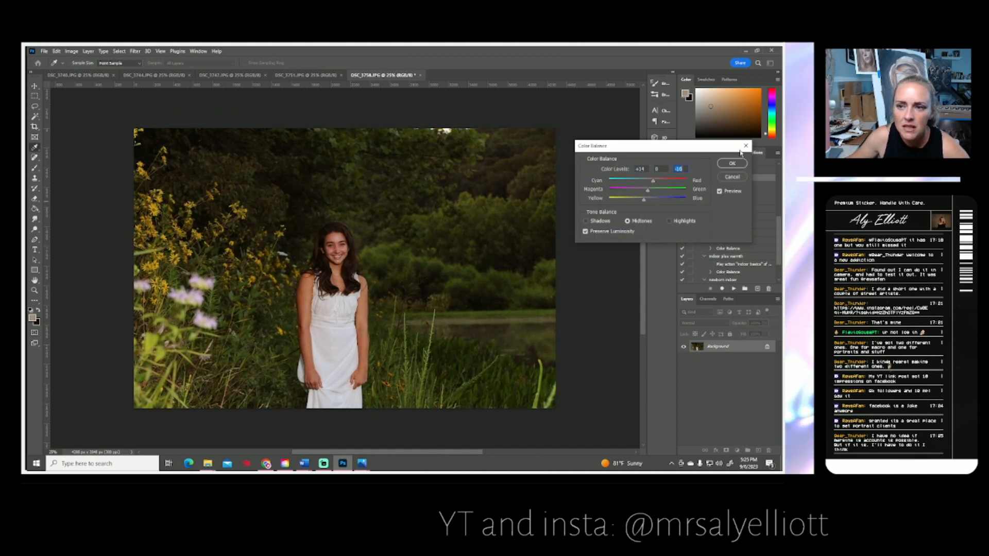
click(732, 163)
Cover the bright patch of sky at the upper edge of DSC_3758 with the Clone Stamp.
key(s)
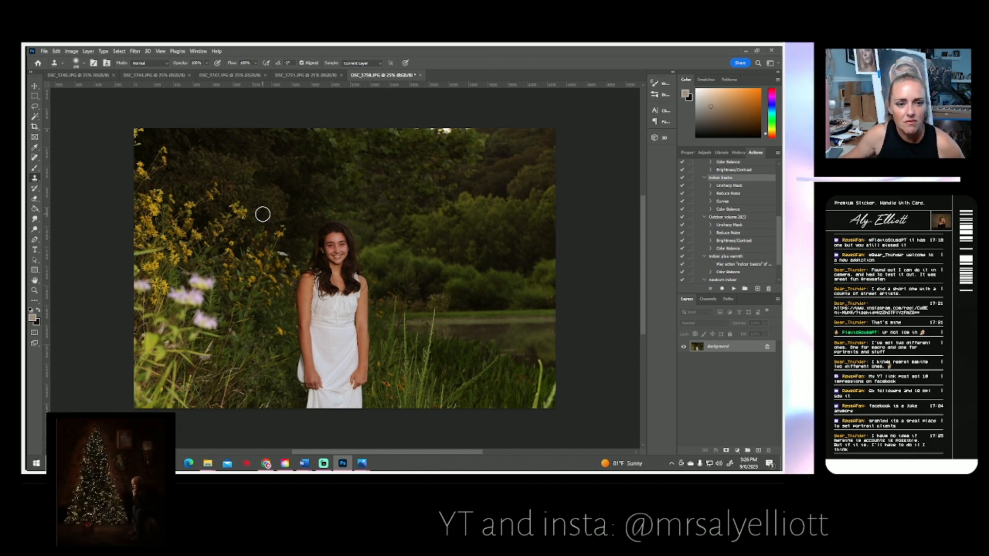
click(44, 51)
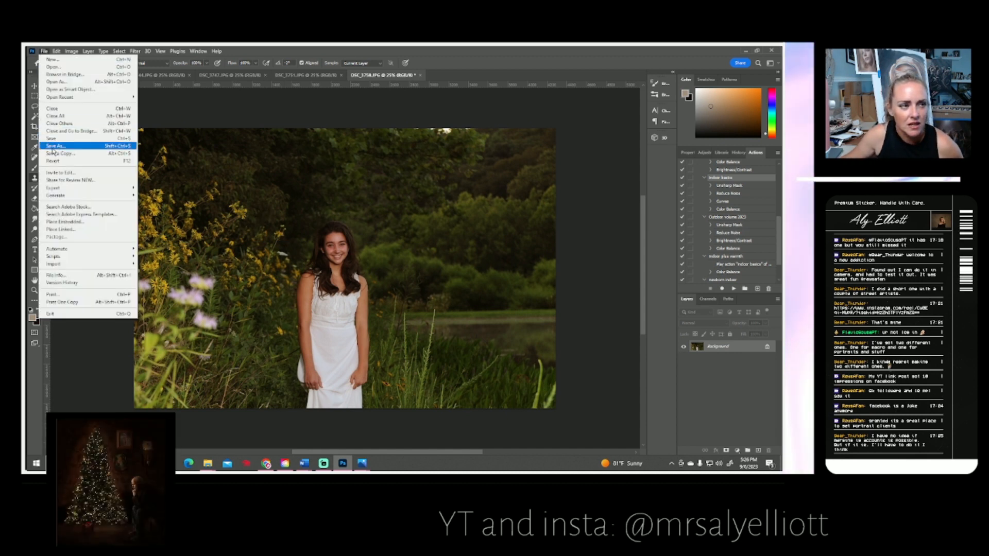
click(190, 146)
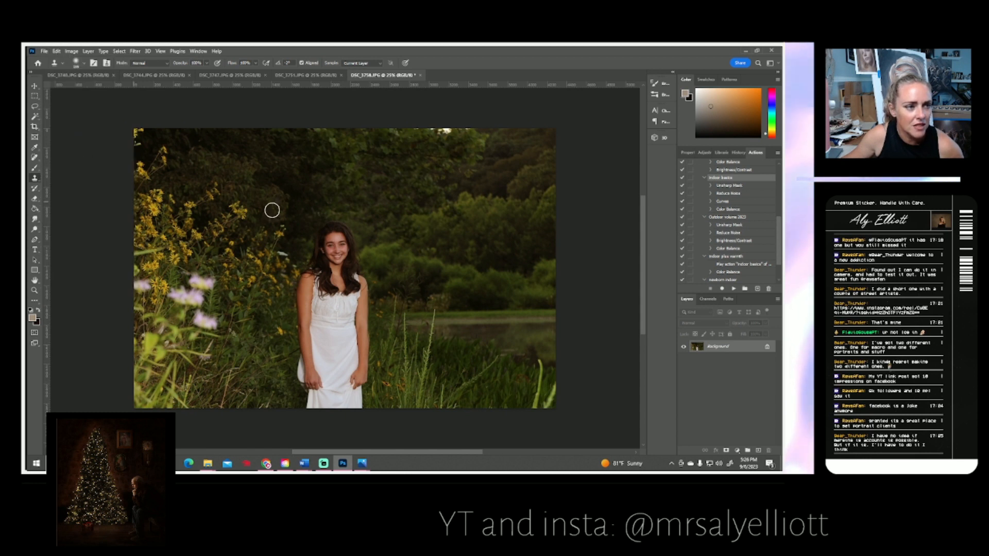
drag(426, 128, 486, 129)
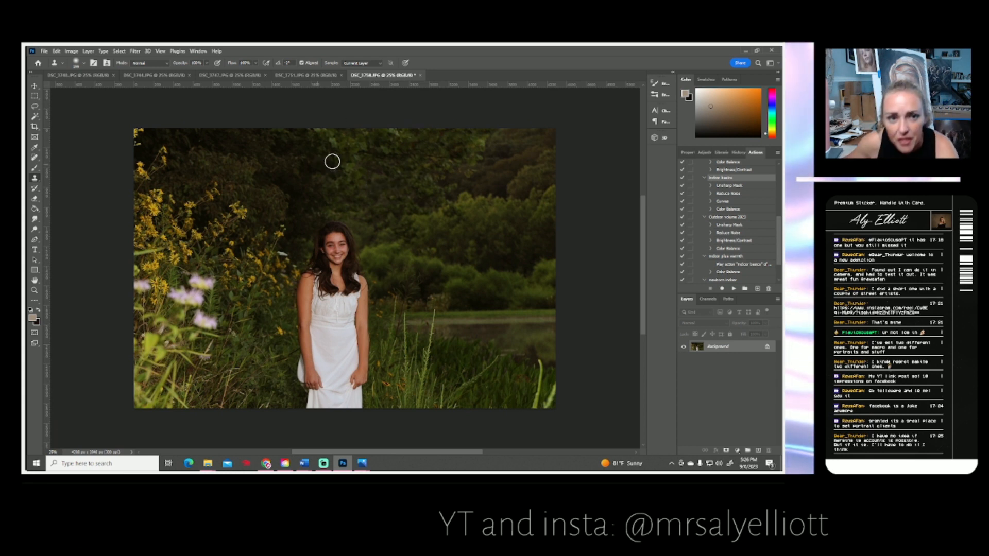
Save the edited DSC_3758 photo as a JPEG and close it.
click(44, 51)
click(57, 146)
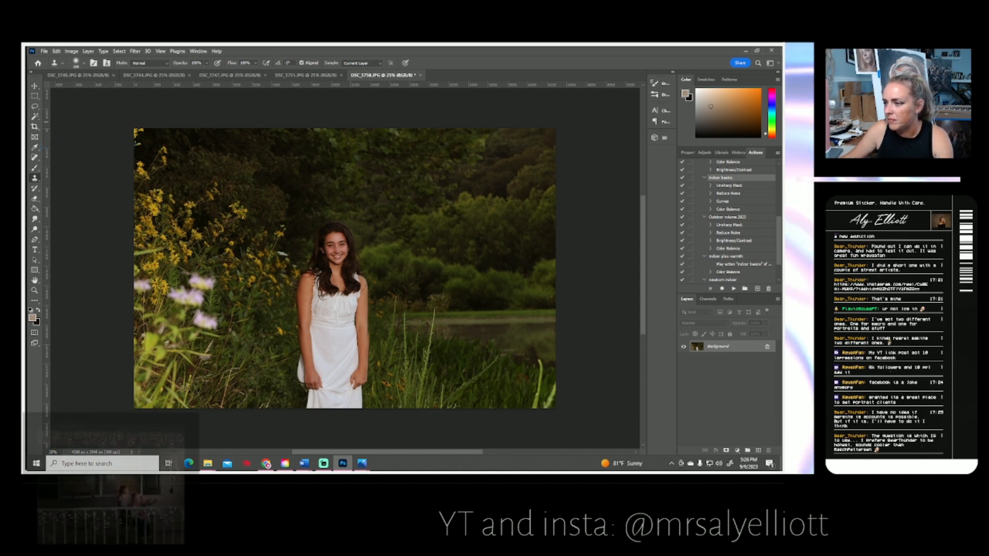
click(439, 152)
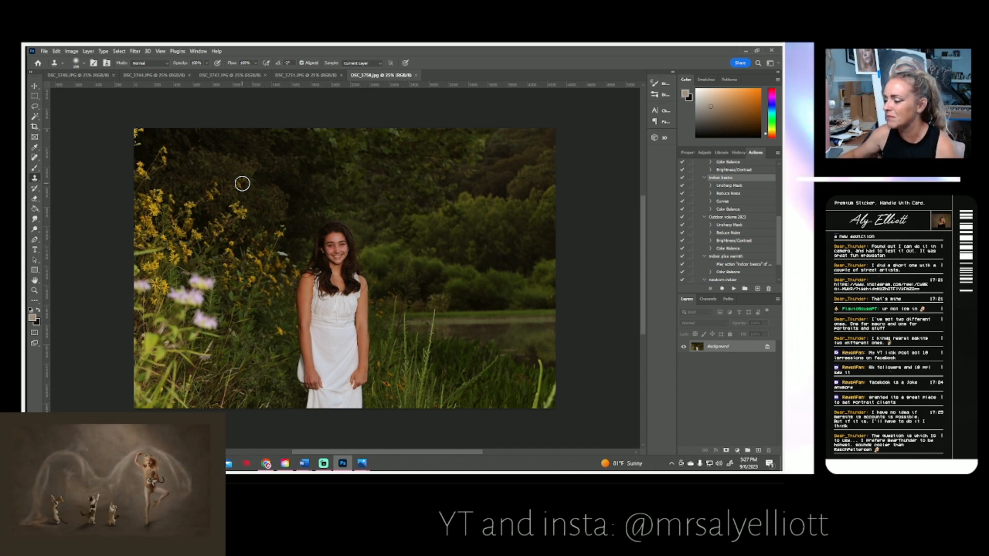
click(56, 52)
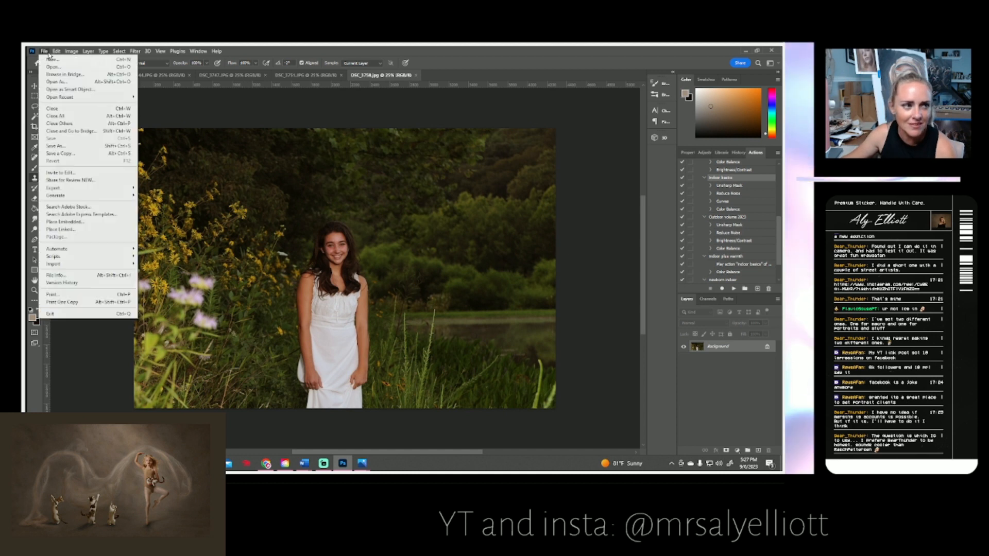
click(416, 78)
click(416, 79)
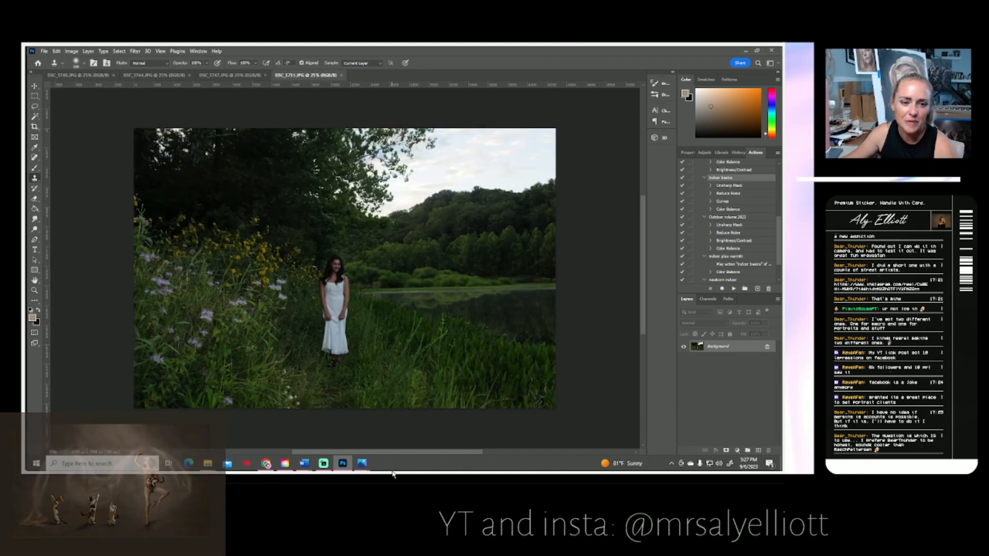
Run the indoor basics action on the DSC_3751 photo and check its history.
click(733, 289)
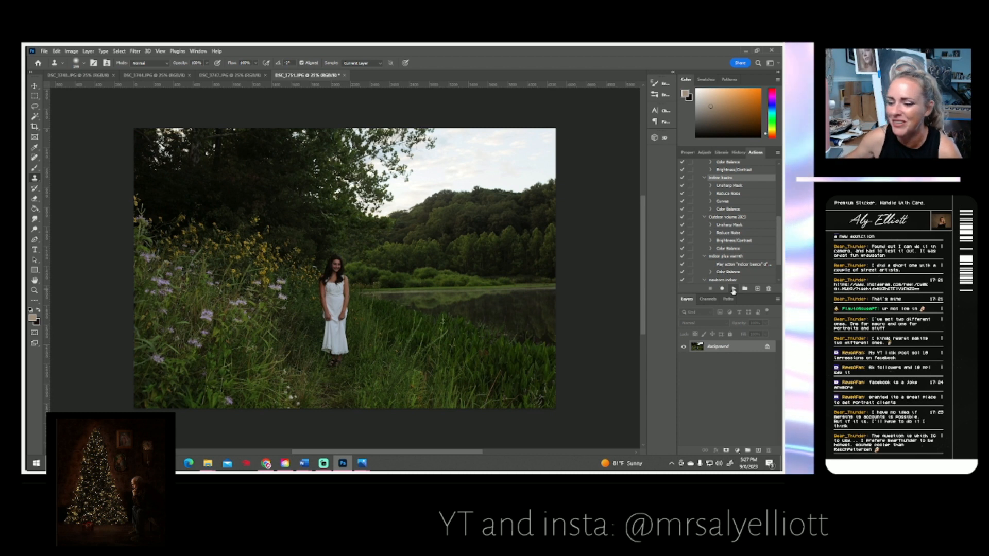
click(738, 153)
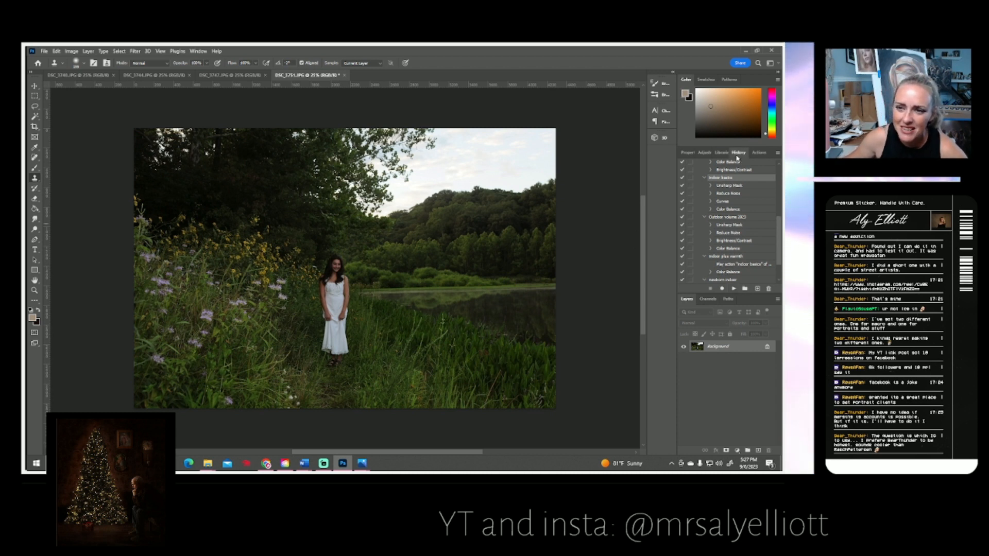
click(762, 153)
Warm DSC_3751 with a Color Balance adjustment on the midtones, setting the color levels to +24, 0 and -20.
click(71, 51)
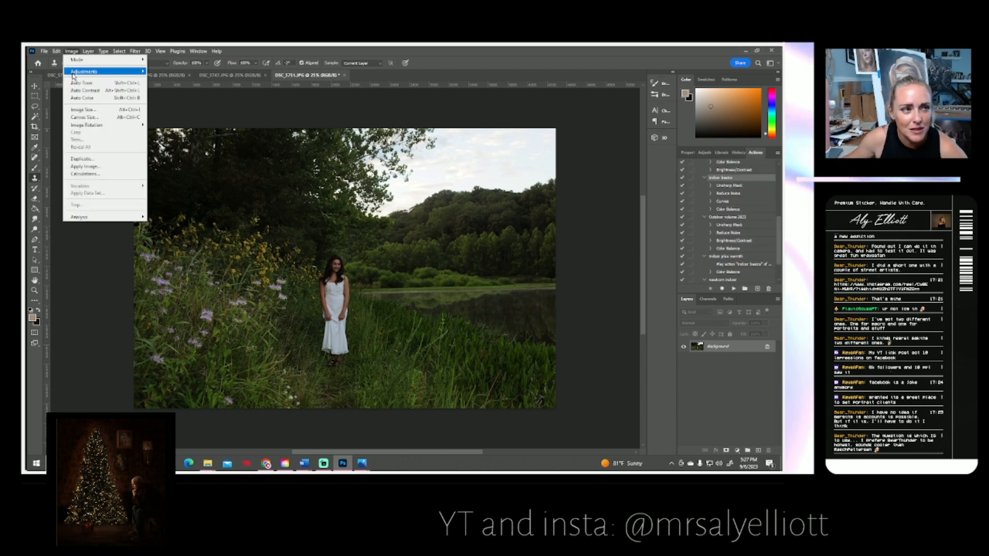
mouse_move(75, 73)
click(173, 120)
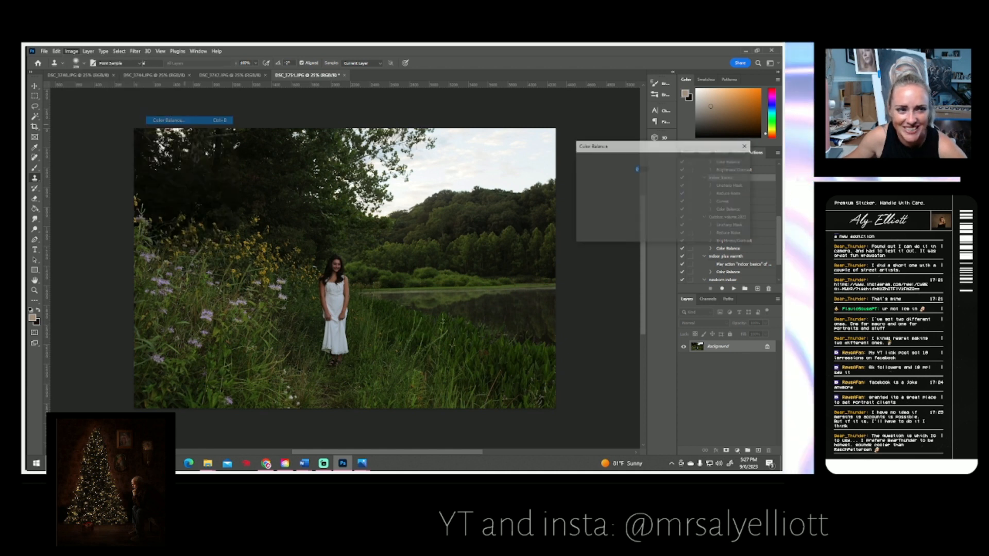
drag(647, 181, 642, 202)
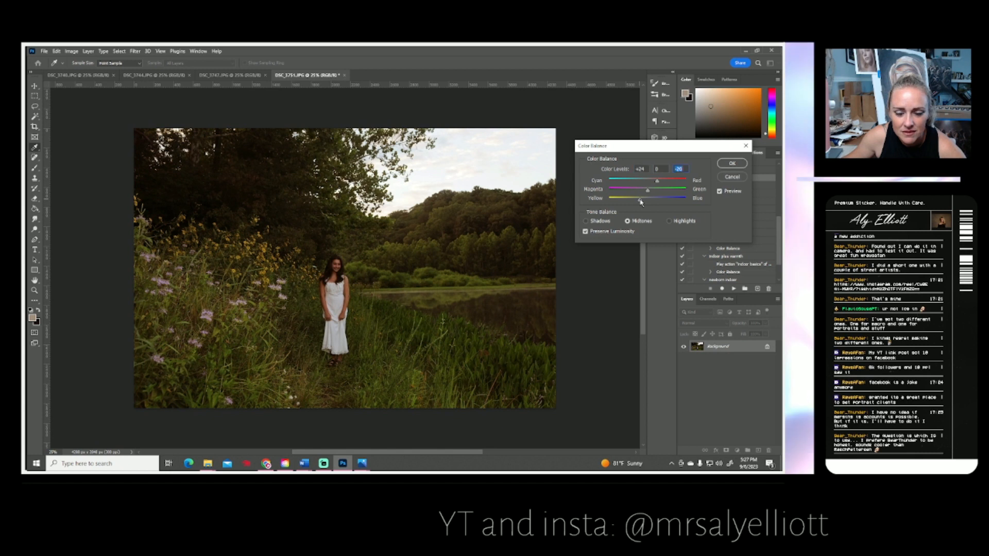
click(732, 164)
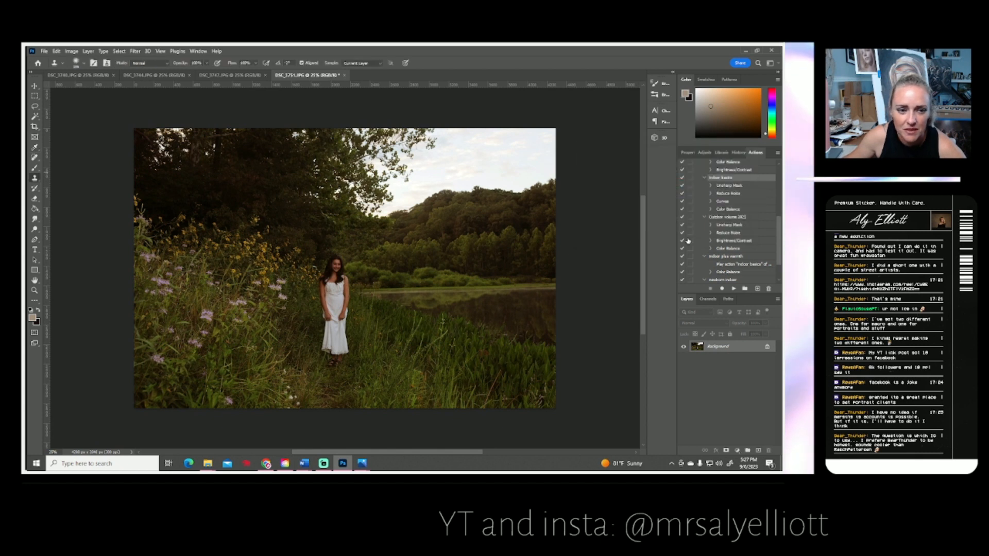
Duplicate the background layer and apply Sky Replacement with the cloudy gray sky, output to new layers.
right_click(708, 347)
click(724, 361)
click(470, 164)
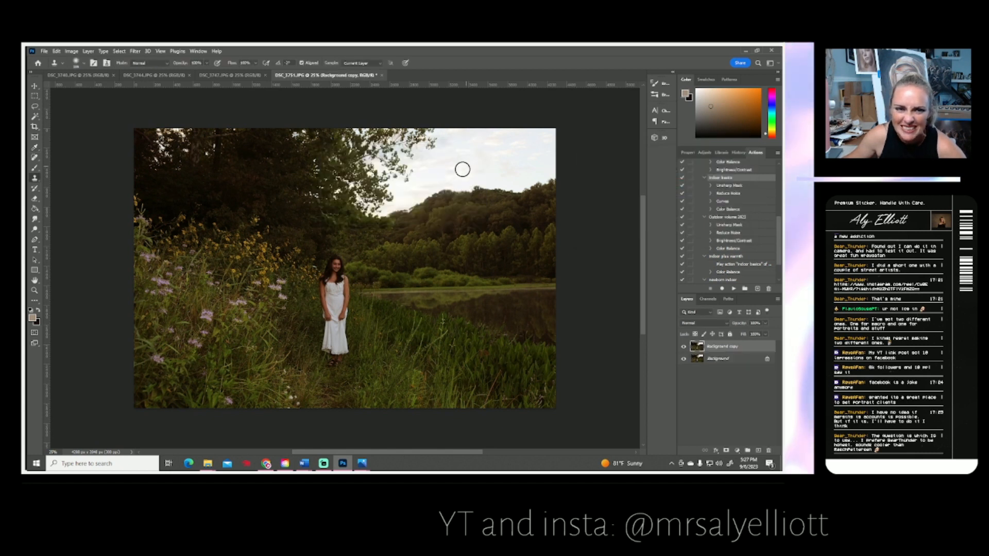
click(56, 52)
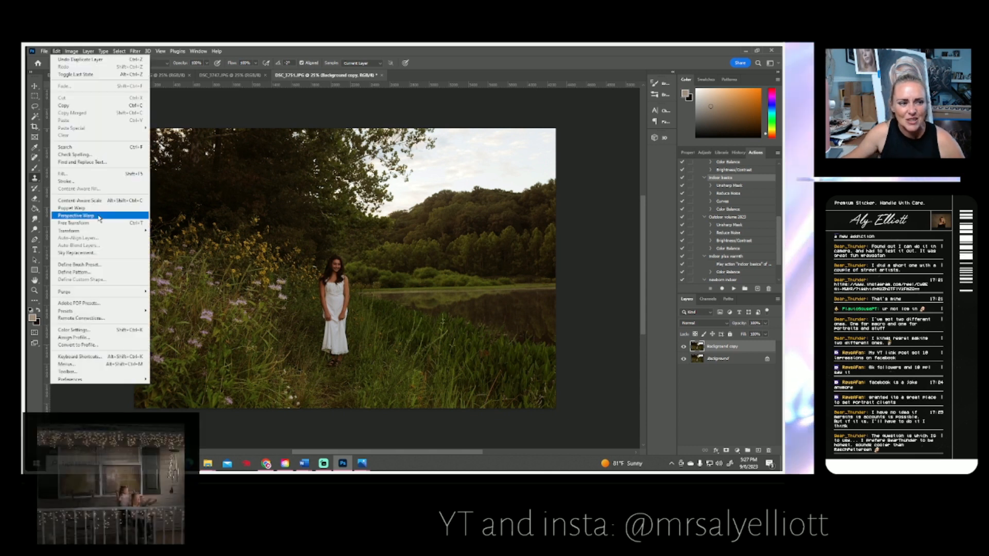
click(74, 253)
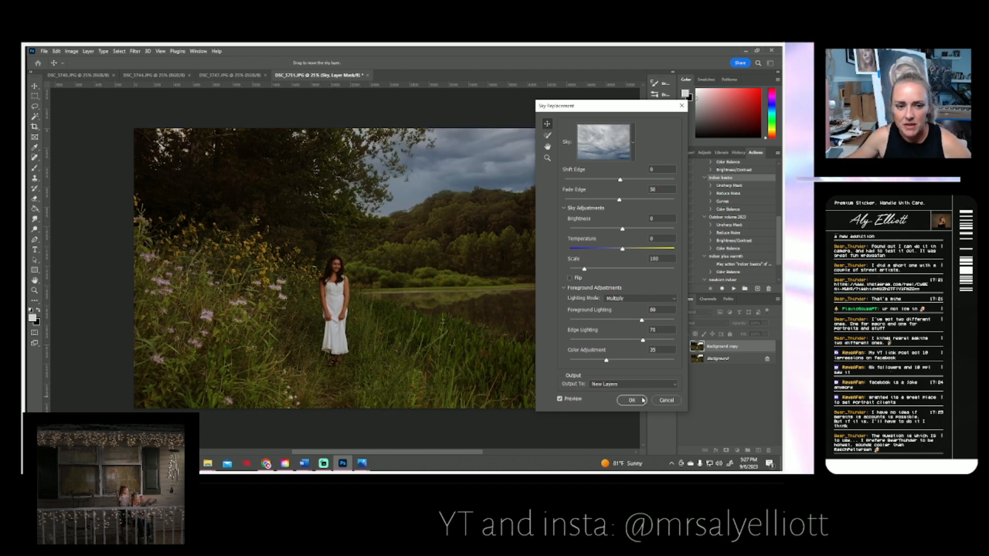
click(634, 404)
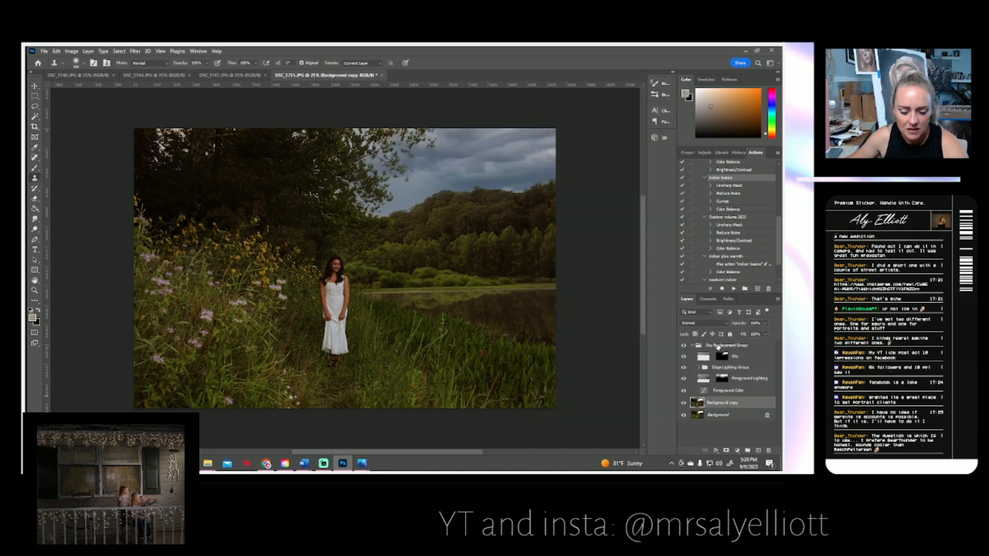
Merge the sky replacement group and its layers with the background copy into a single layer.
shift+click(718, 347)
right_click(704, 361)
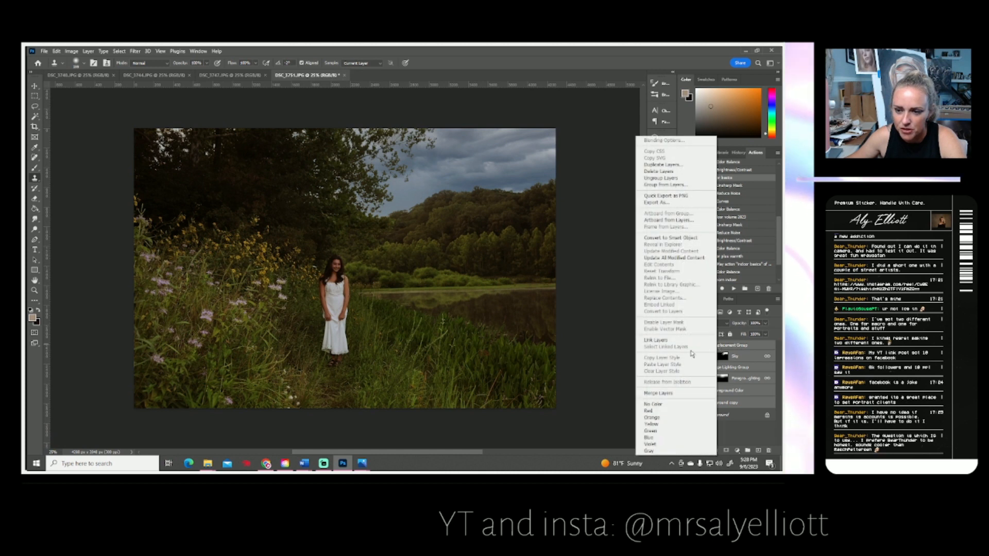
click(667, 394)
Lower the merged sky replacement layer's opacity to about 60% and flatten the image.
click(766, 323)
drag(766, 332, 750, 334)
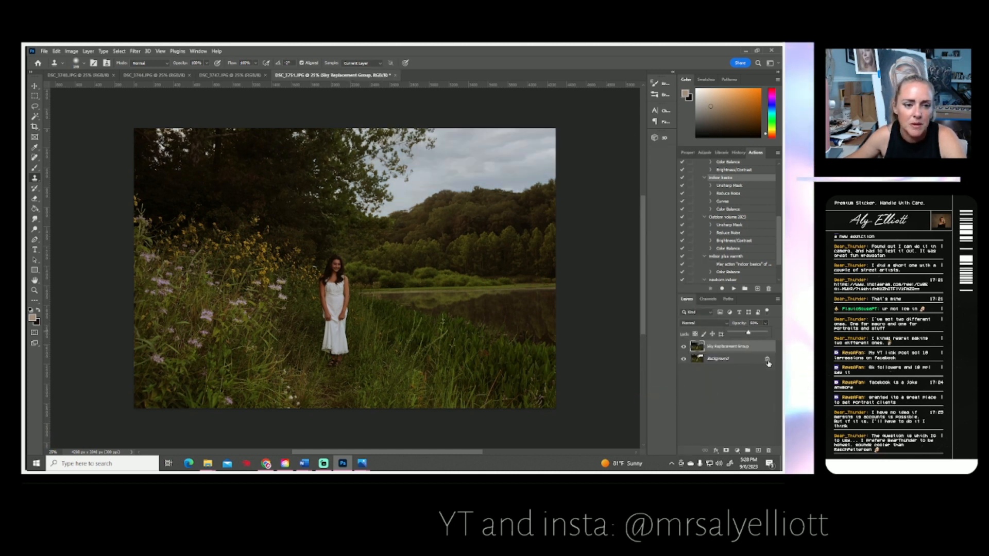
click(88, 52)
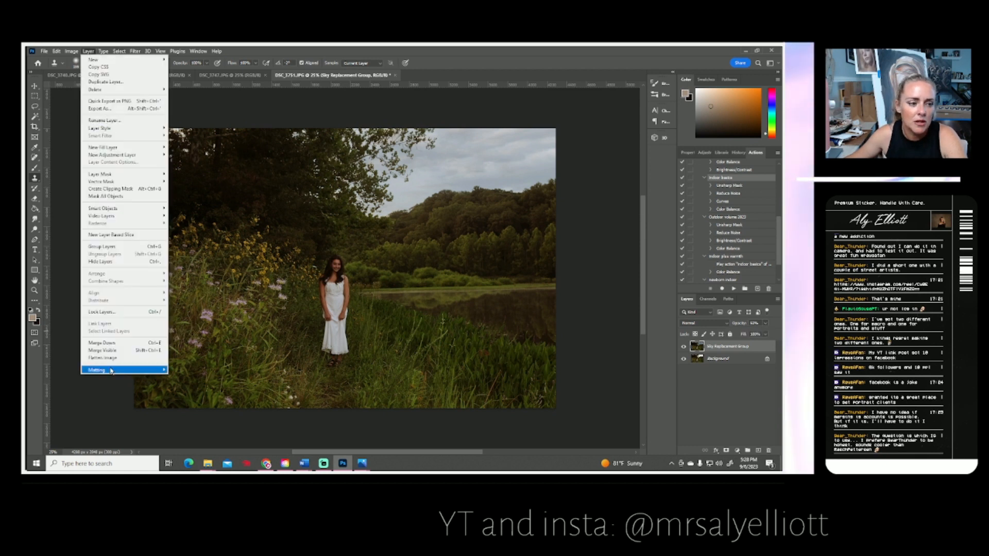
click(122, 358)
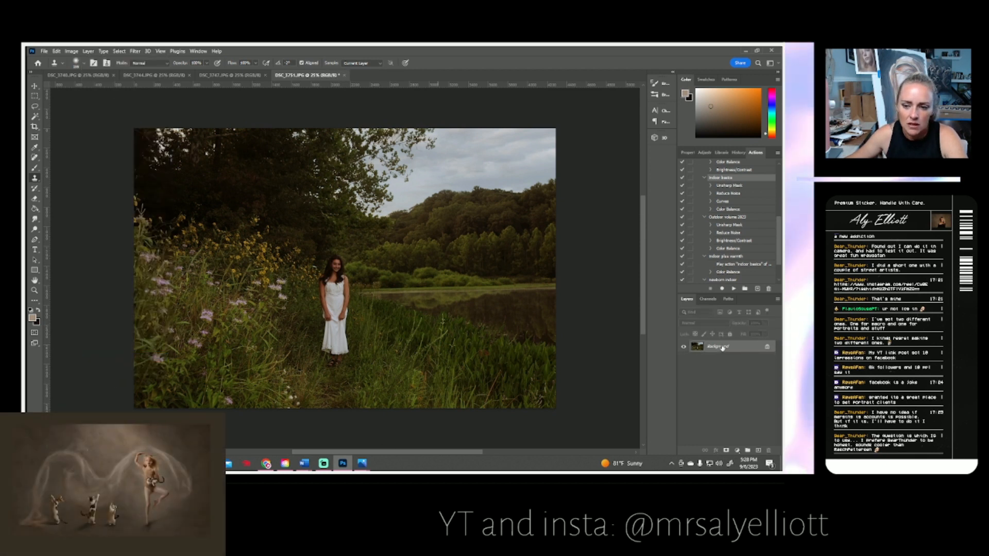
Duplicate the background layer and darken the copy by lowering its brightness with a Brightness/Contrast adjustment.
right_click(724, 346)
click(730, 364)
click(469, 163)
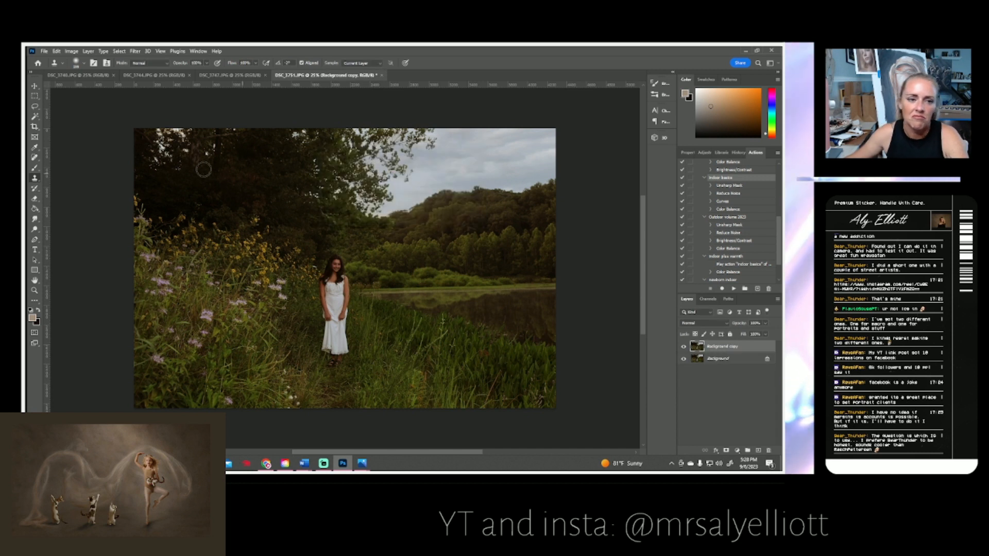
click(68, 52)
mouse_move(92, 74)
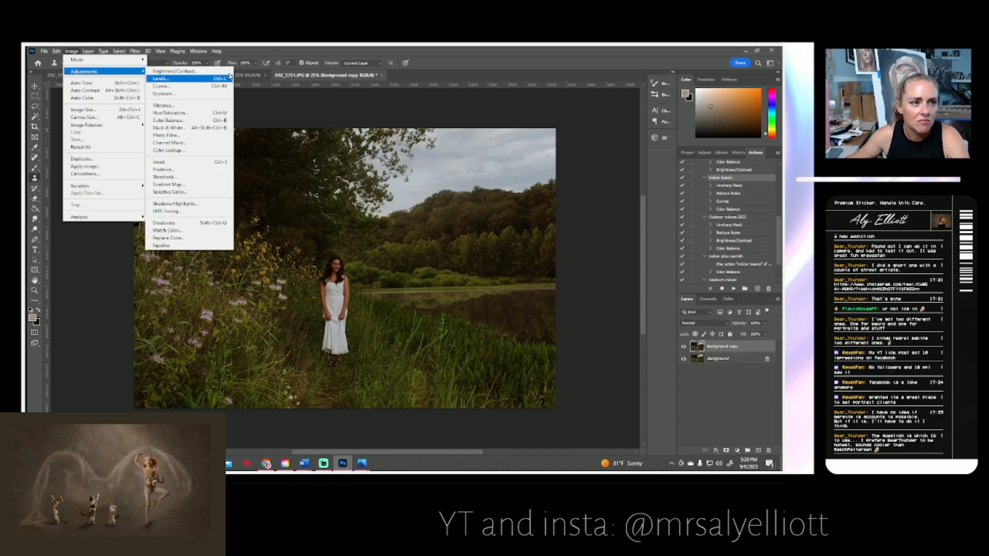
click(165, 74)
drag(641, 185, 631, 184)
click(702, 174)
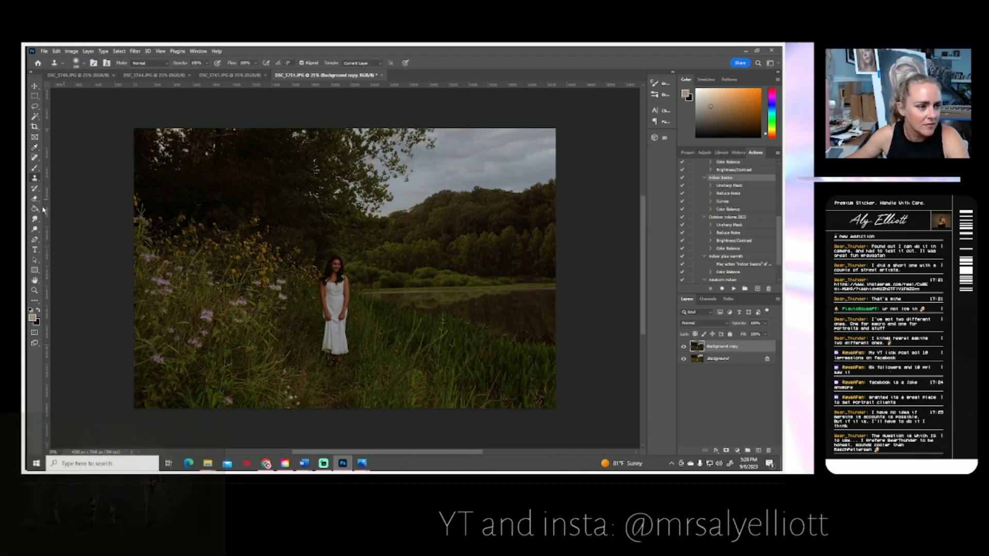
Erase the darkened copy over and around the woman with a large Eraser brush, and flatten the image.
click(35, 198)
drag(347, 269, 304, 261)
click(243, 271)
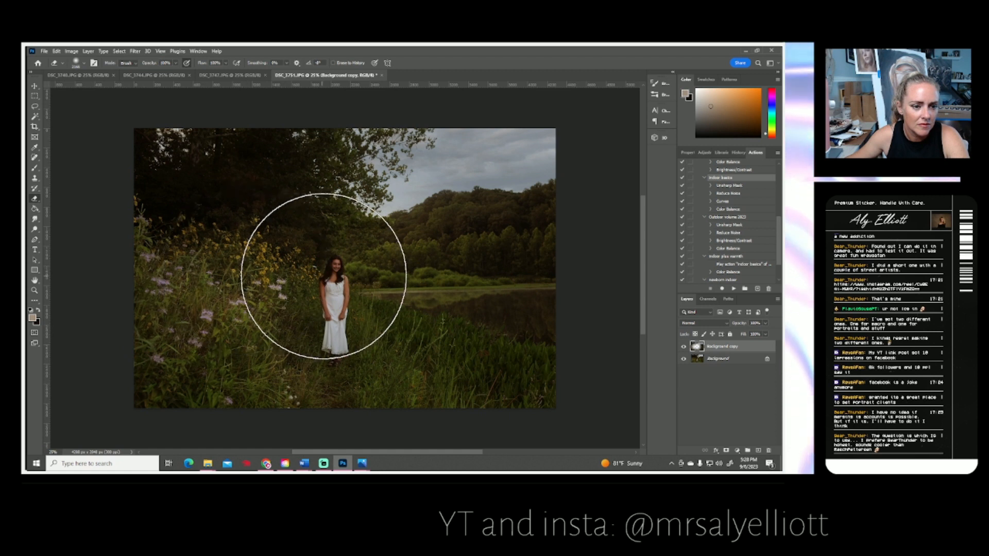
click(400, 265)
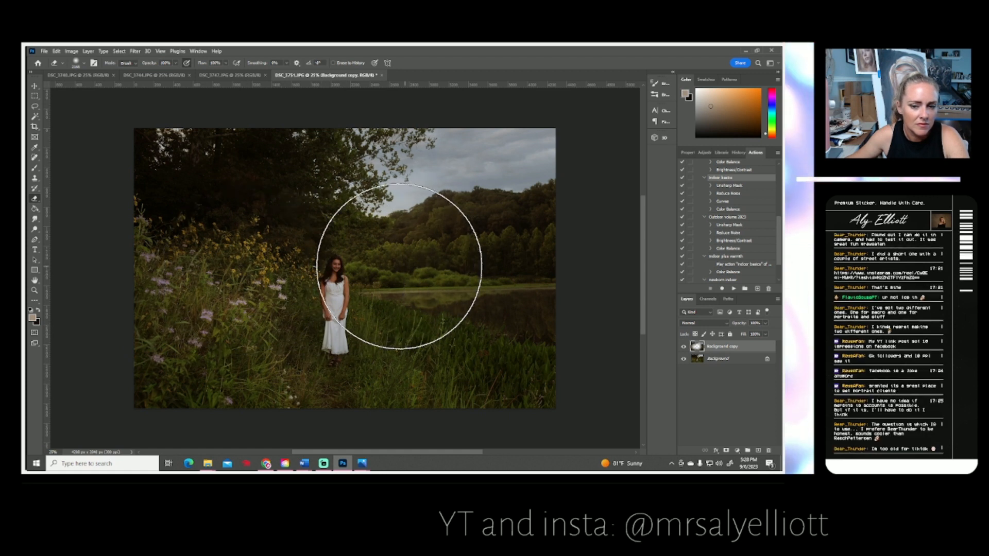
click(89, 52)
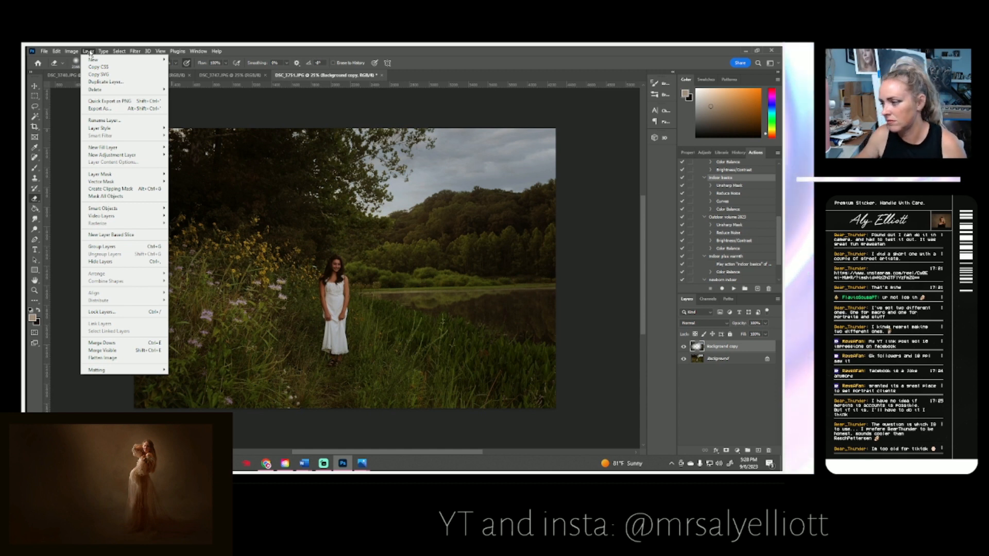
mouse_move(44, 50)
mouse_move(88, 51)
click(114, 359)
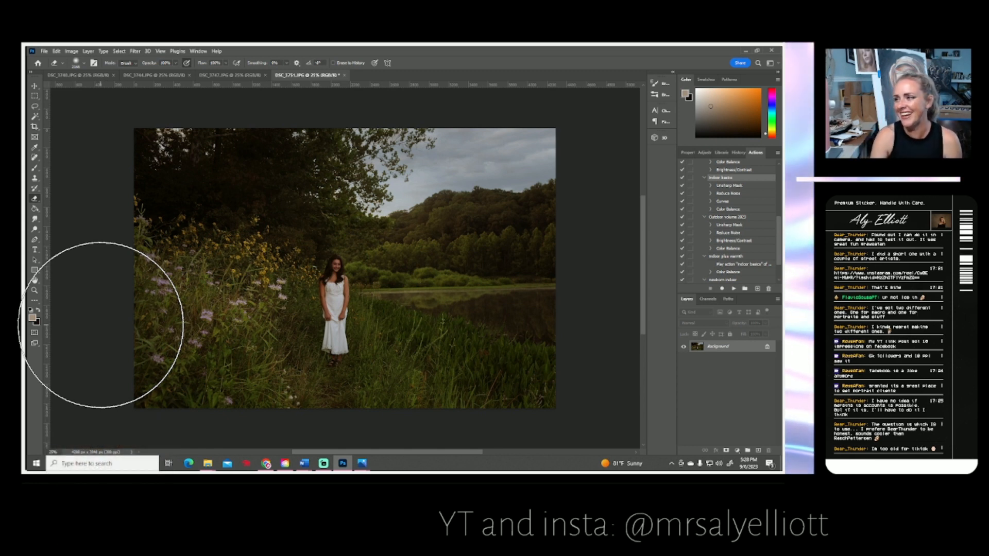
Save the edited DSC_3751 photo as a JPEG at maximum quality 12 and close it.
click(344, 76)
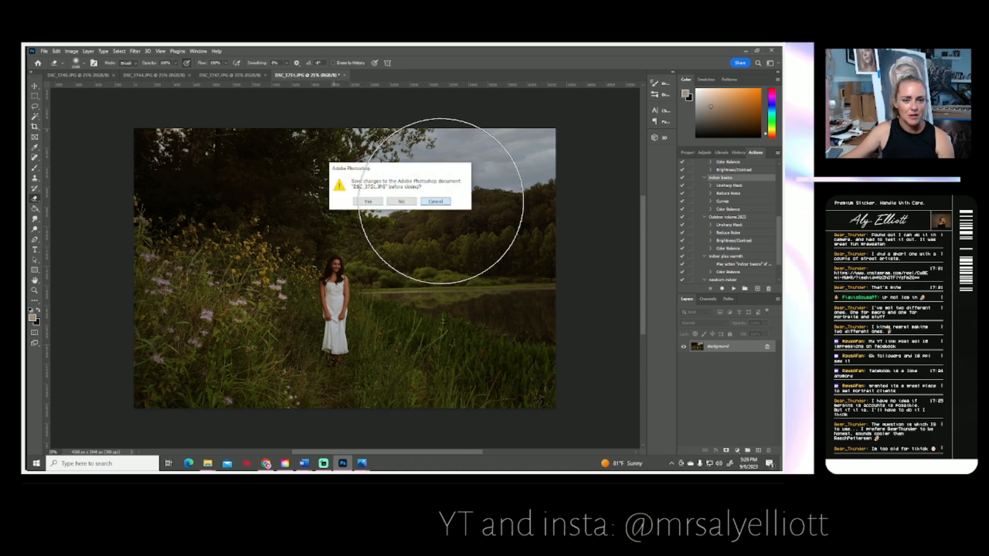
click(437, 201)
click(44, 51)
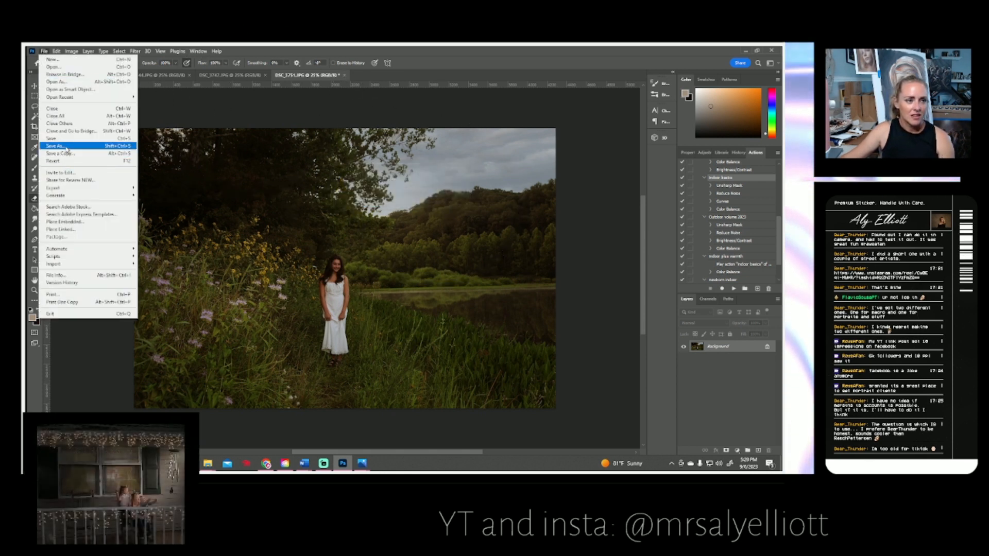
click(66, 147)
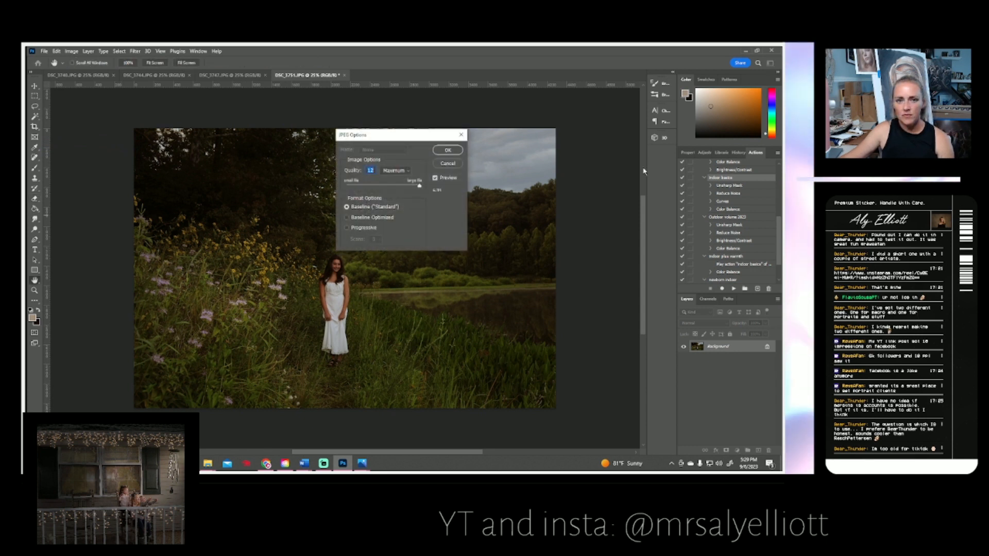
click(449, 150)
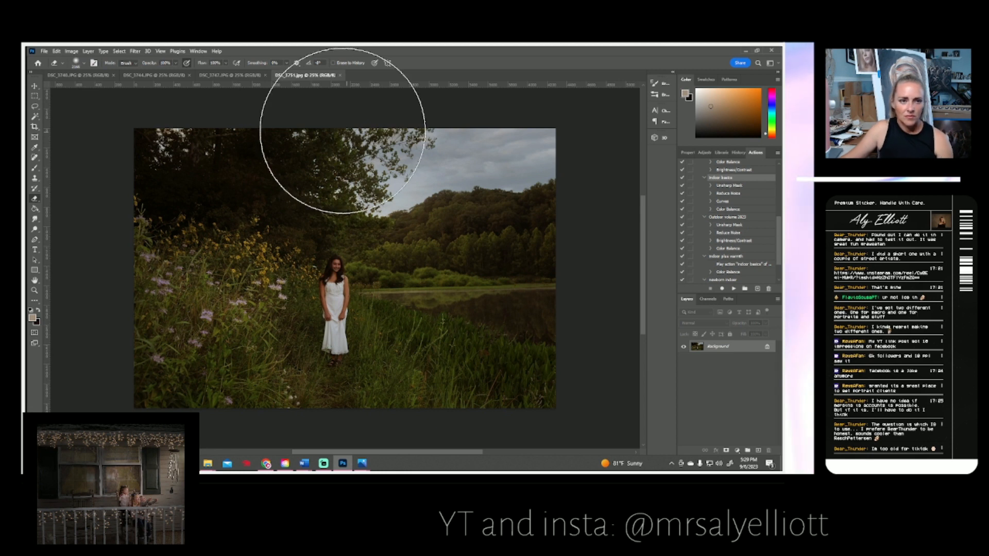
click(340, 75)
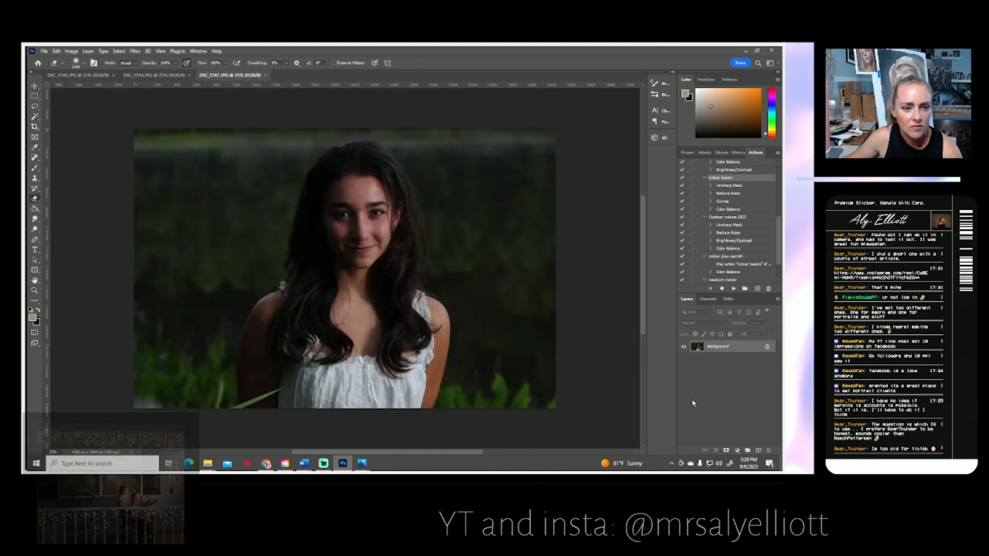
Run the indoor basics action on the DSC_3747 photo and duplicate its background layer.
click(533, 416)
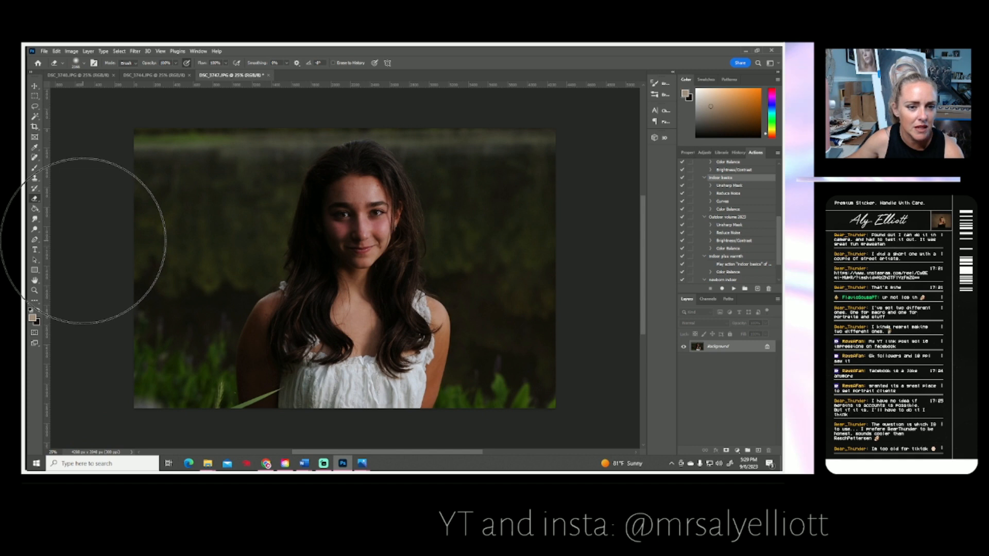
right_click(707, 347)
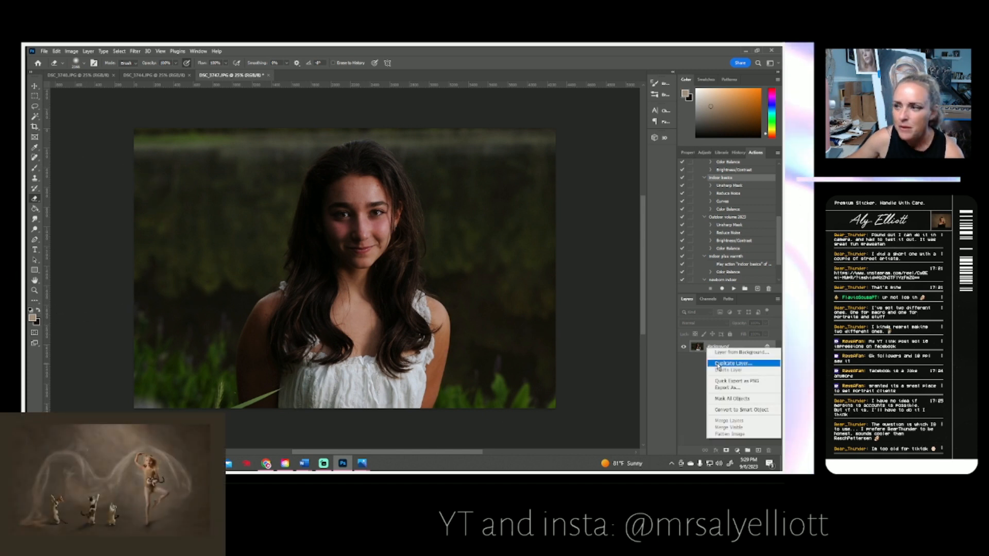
click(732, 364)
click(469, 163)
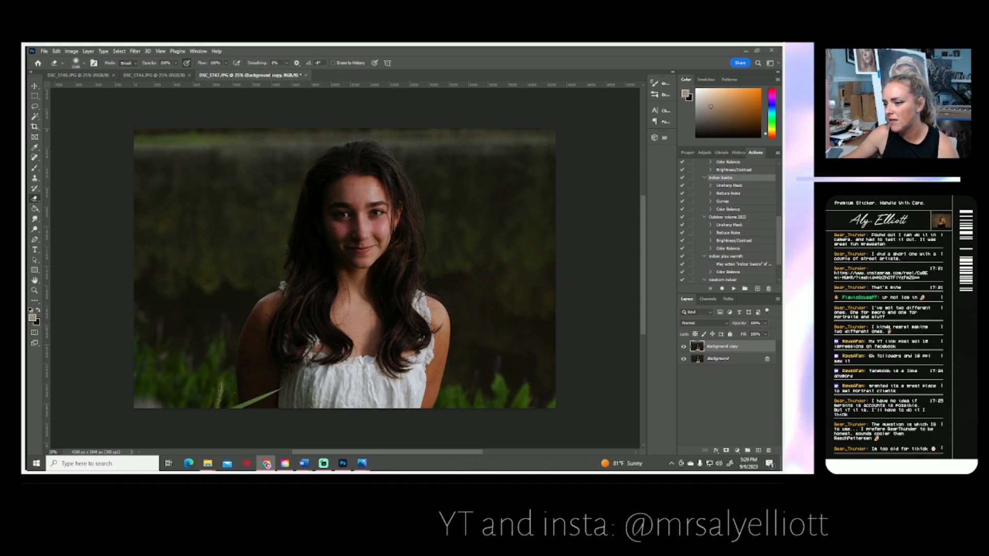
key(alt+Tab)
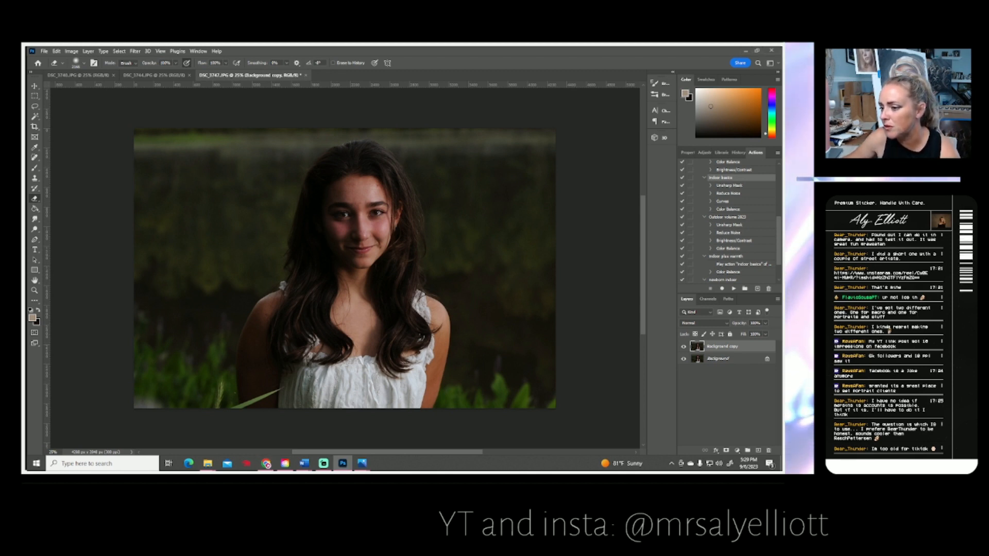
key(alt+Tab)
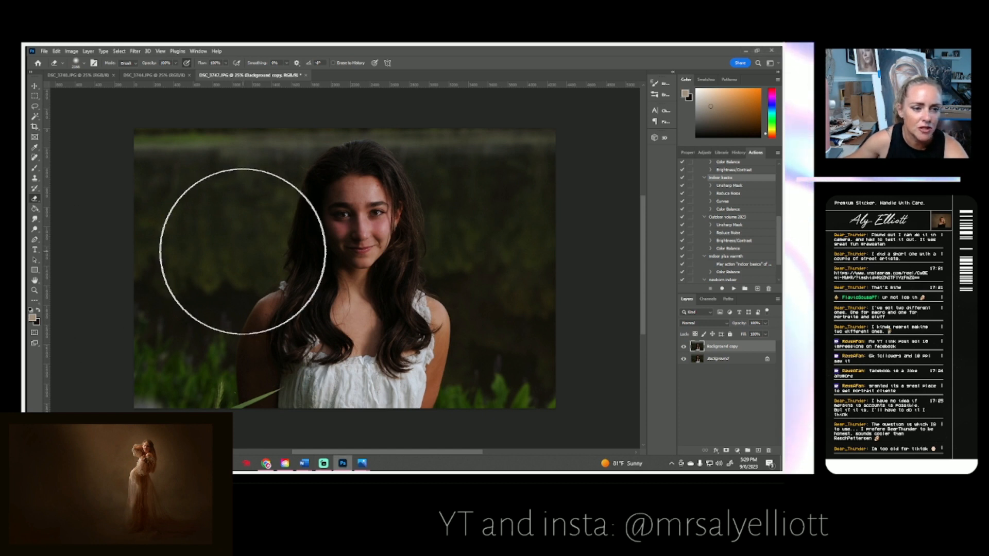
Retouch the skin on the woman's forehead with the Spot Healing Brush, working in a close-up of her face.
click(34, 229)
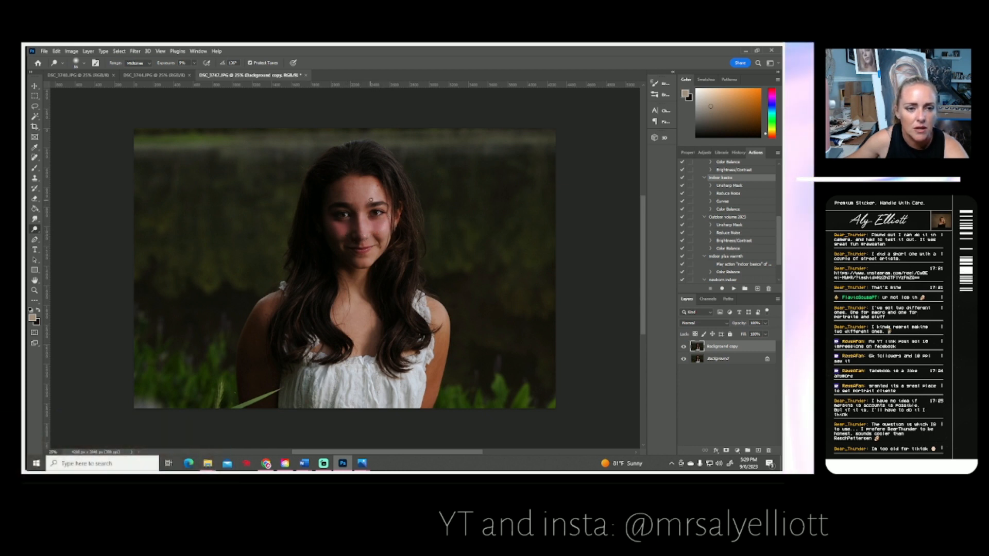
click(34, 290)
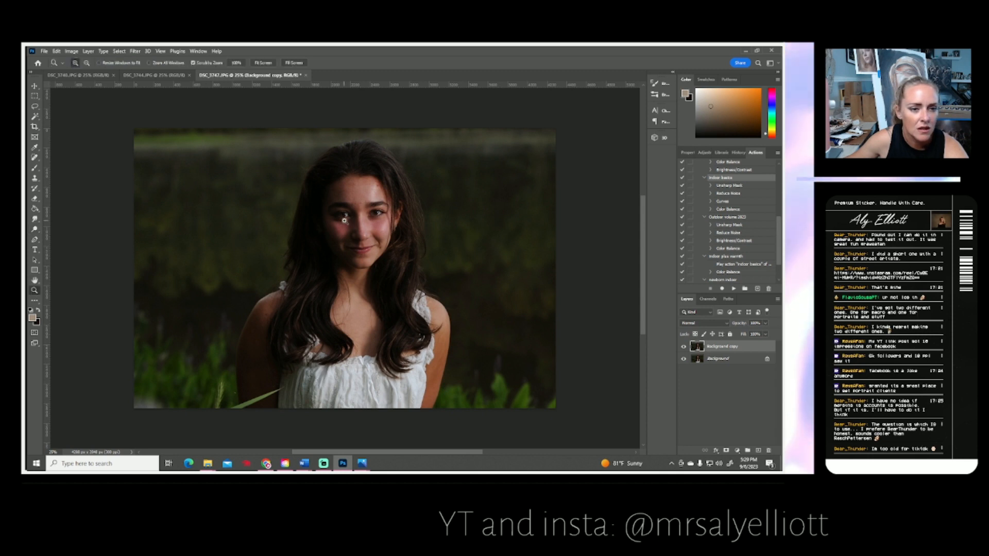
click(346, 222)
click(34, 157)
scroll(366, 225, up, 2)
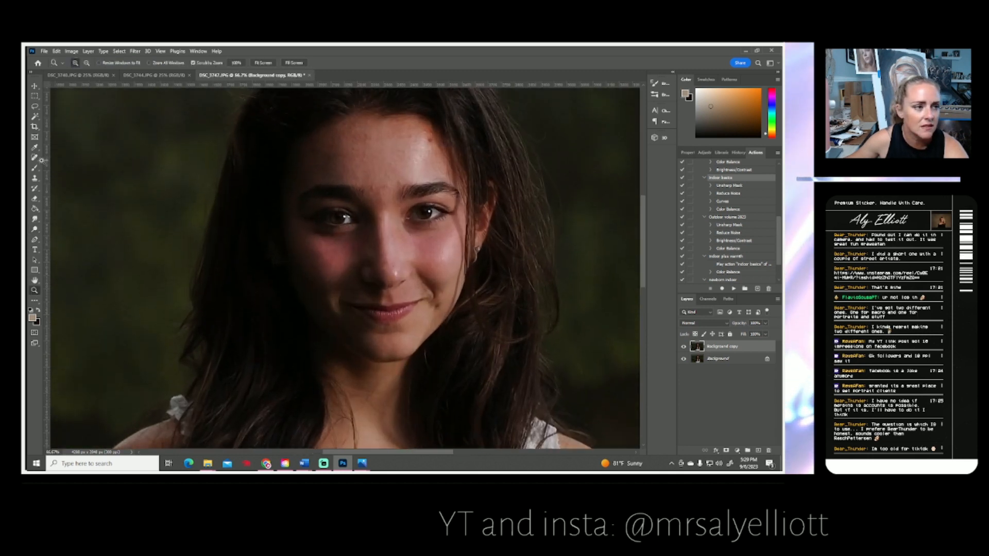
click(386, 187)
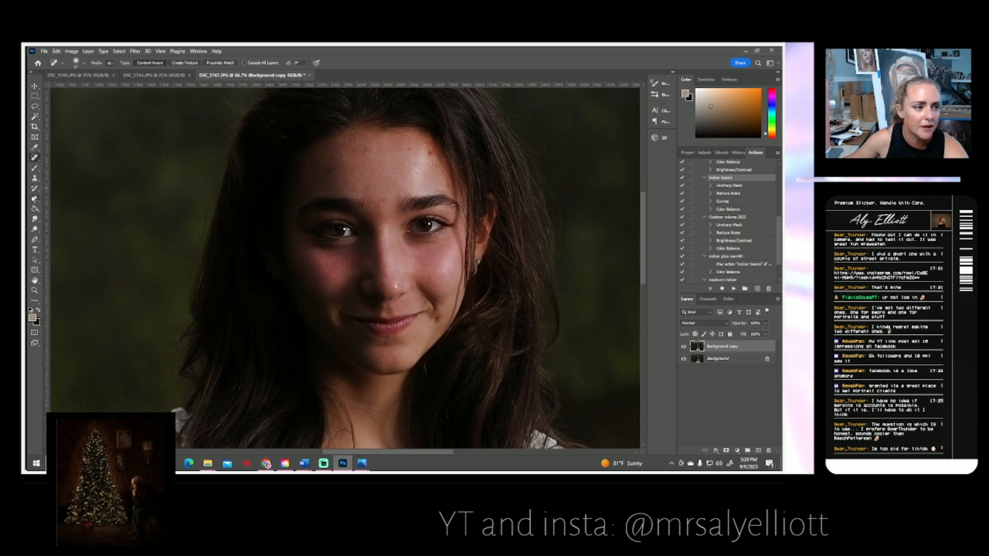
Smooth the skin on the woman's cheeks with a soft Smudge tool brush.
click(34, 219)
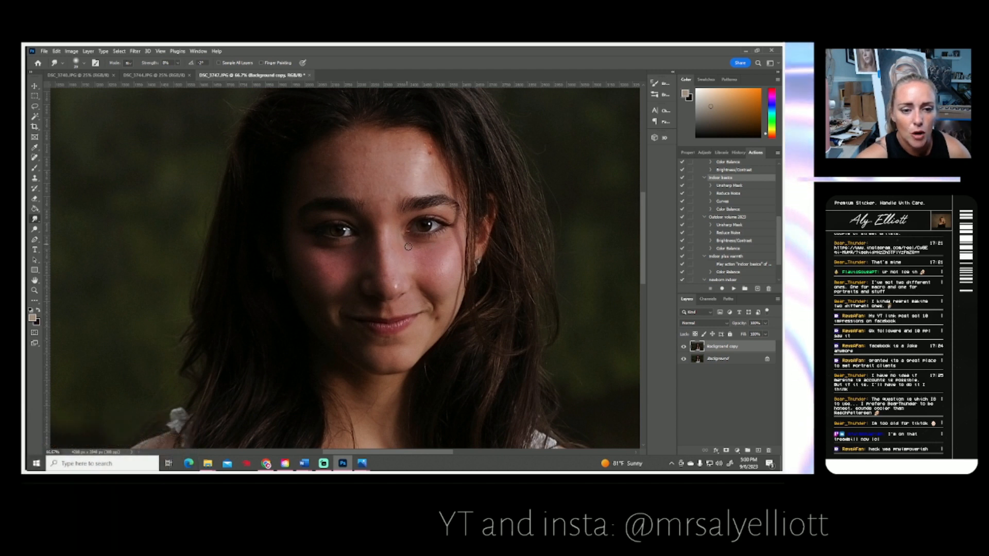
right_click(412, 262)
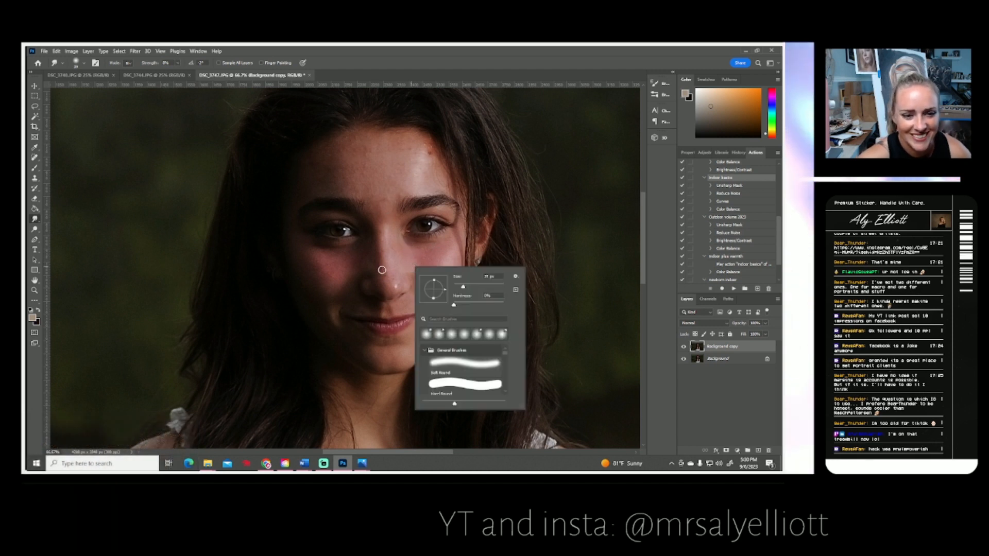
click(358, 271)
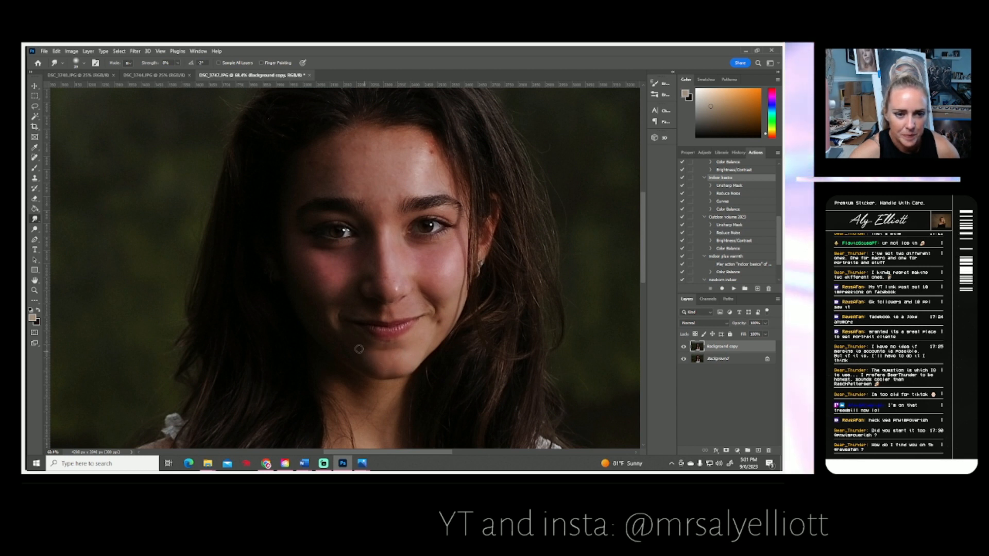
Brighten the eyes with the Dodge tool and retouch their catchlights with a small soft Clone Stamp brush.
click(35, 229)
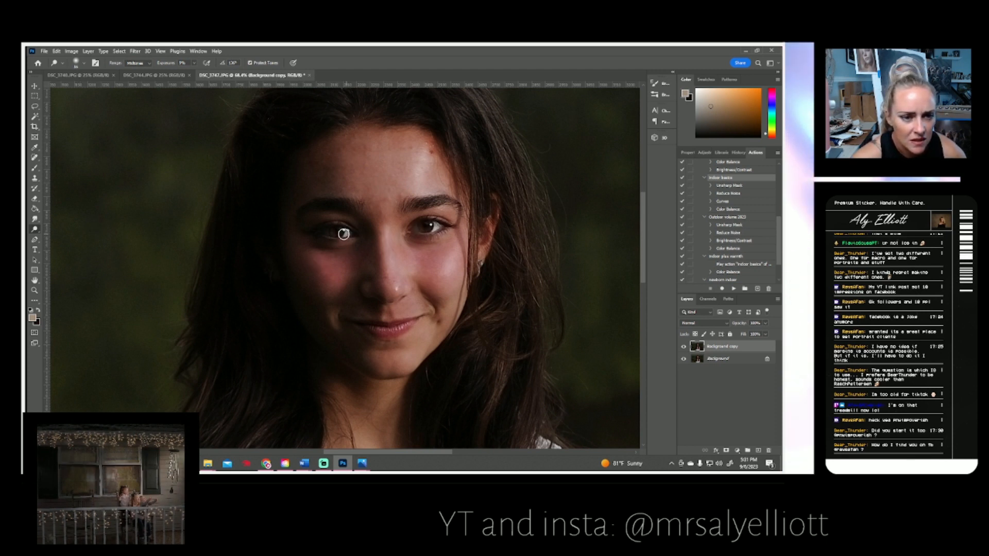
scroll(31, 179, down, 1)
click(34, 178)
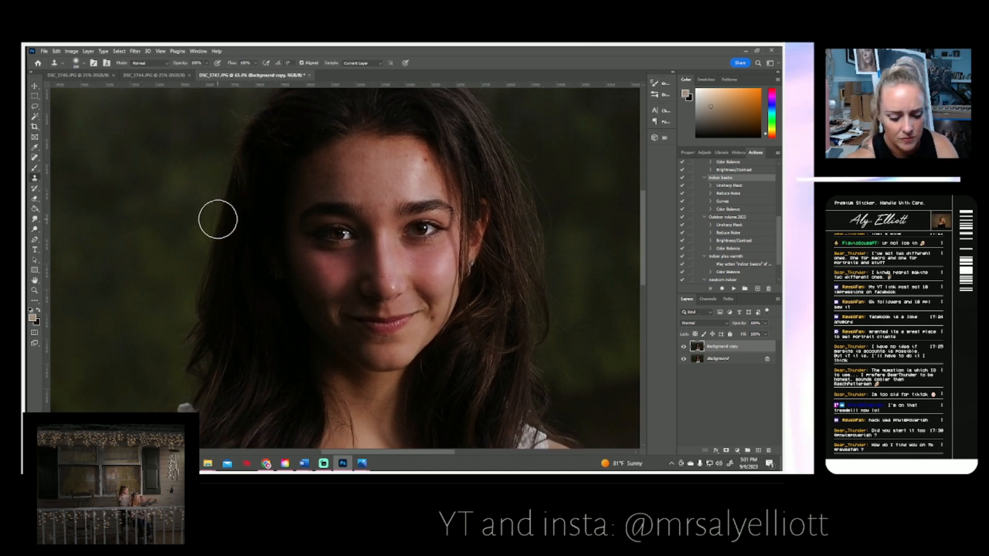
click(79, 62)
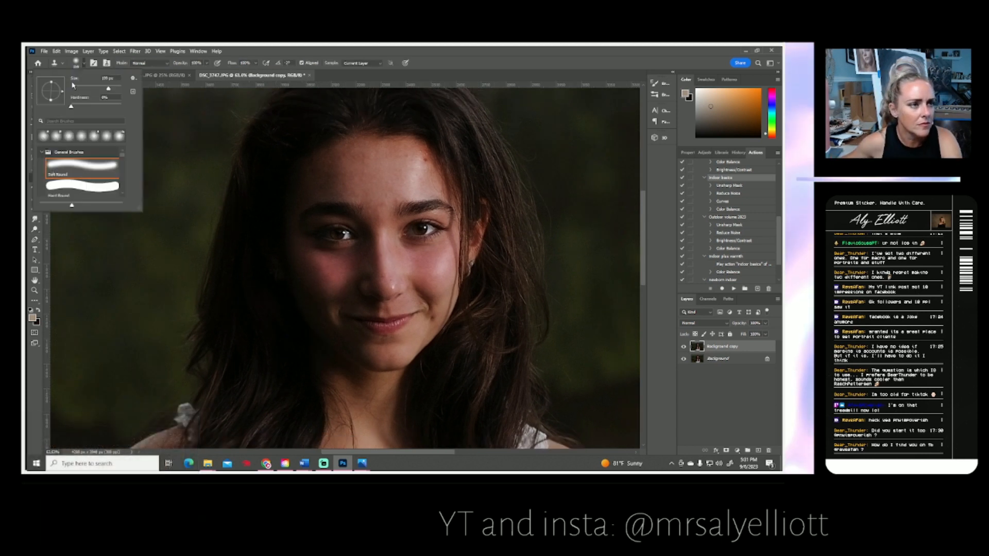
click(75, 89)
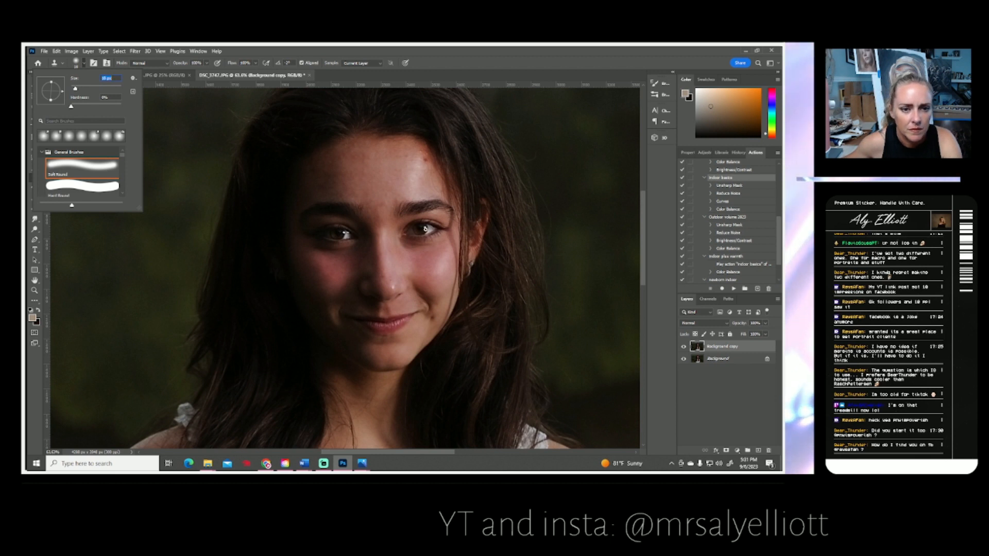
alt+click(427, 228)
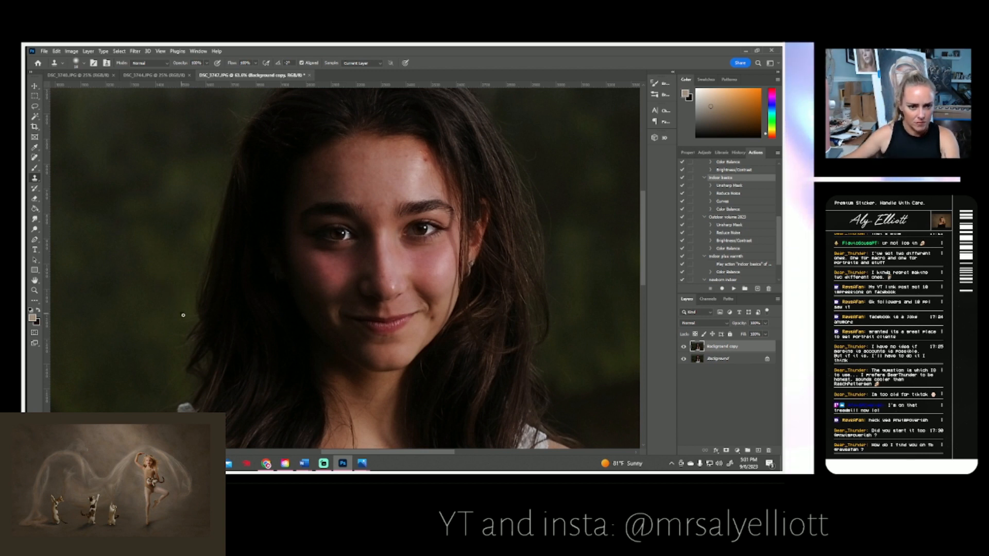
click(34, 290)
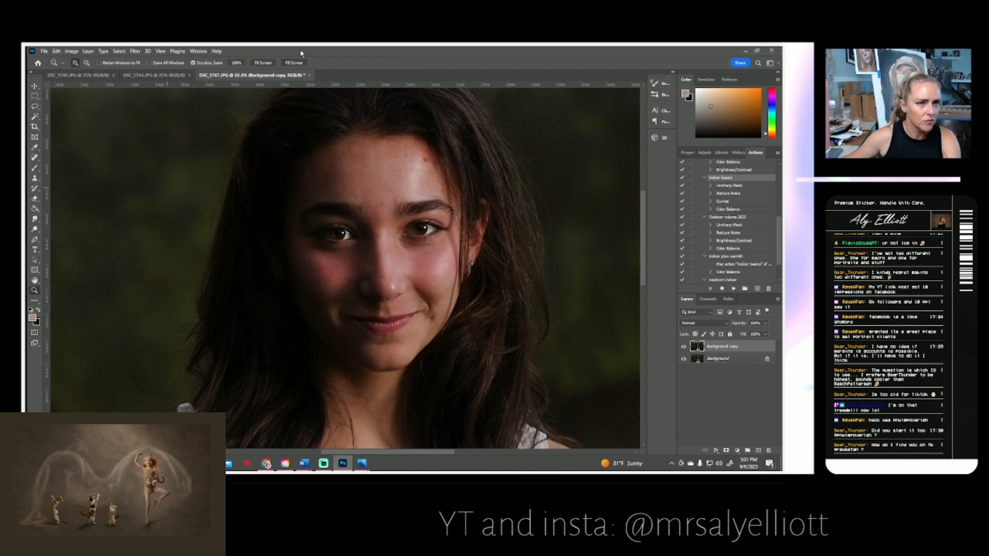
click(262, 64)
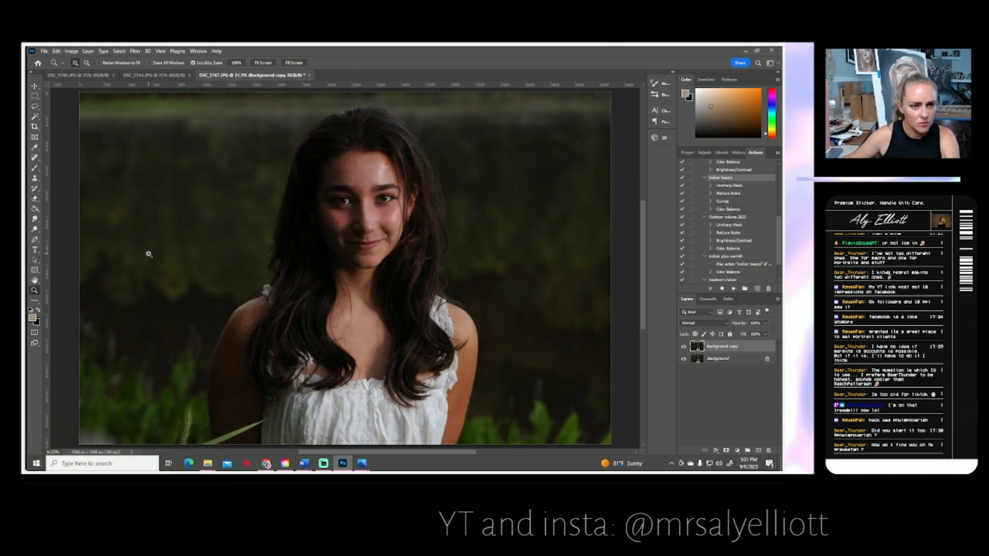
Flatten the retouched DSC_3747 photo into a single background layer.
click(35, 232)
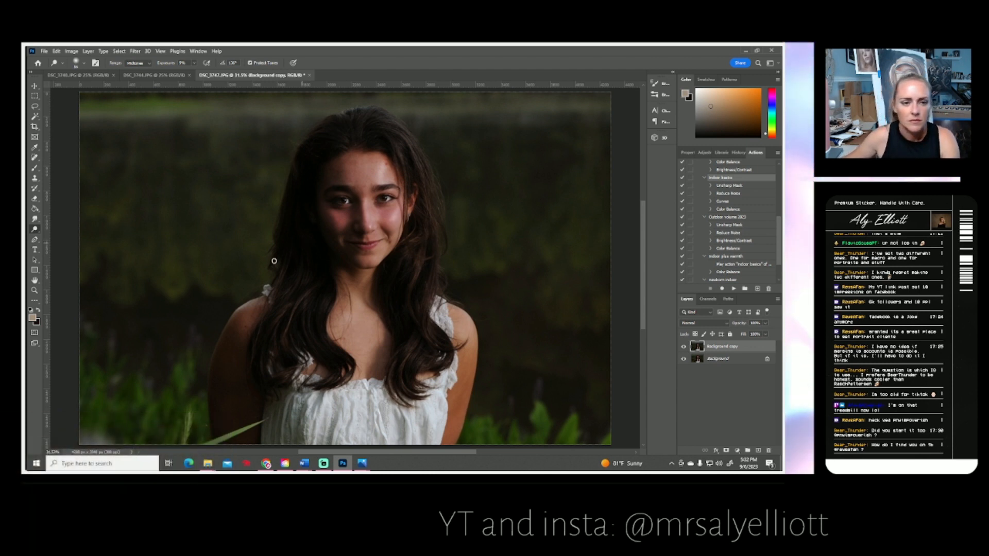
click(88, 52)
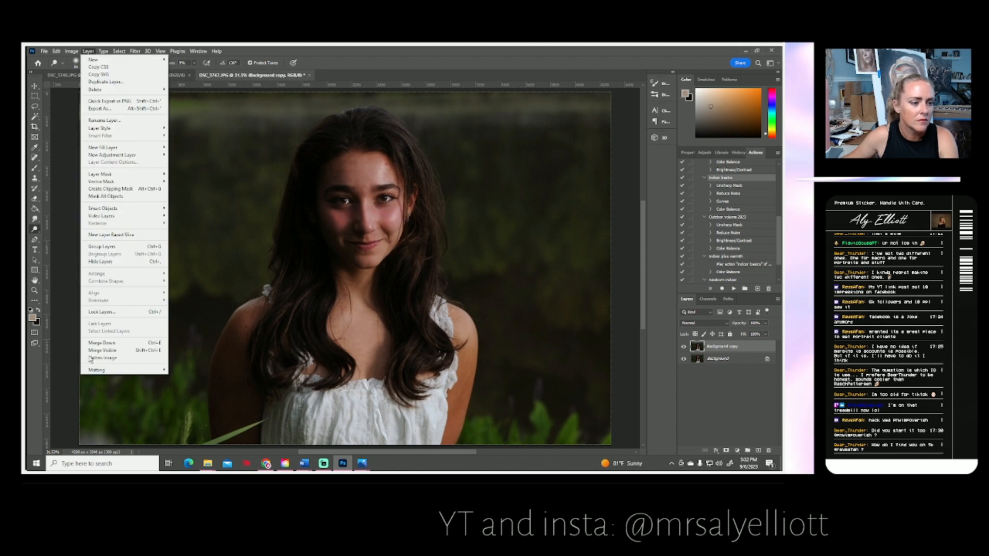
click(119, 357)
Save DSC_3747 as a JPEG at quality 12 (Maximum) with the Baseline (Standard) format, and close it.
click(44, 51)
click(62, 146)
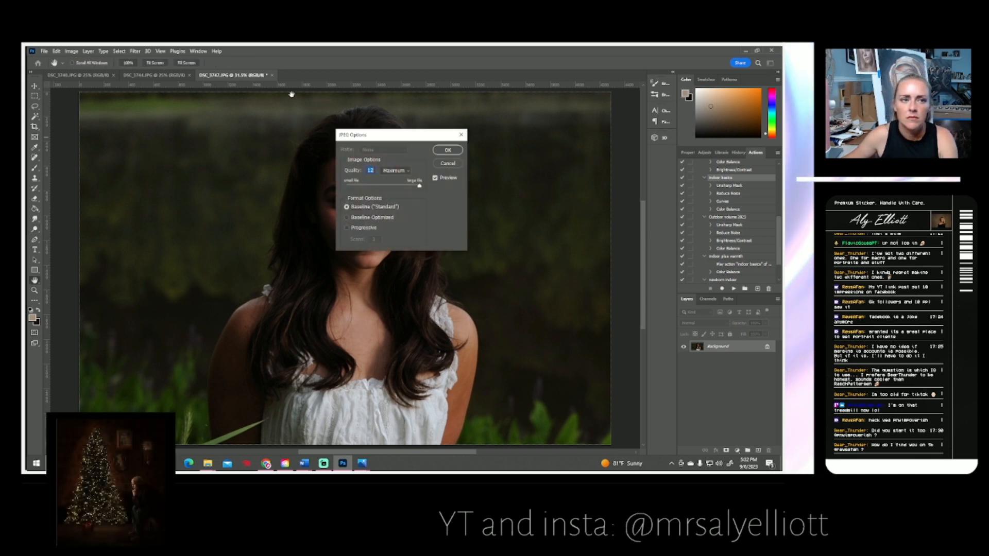
click(447, 150)
key(o)
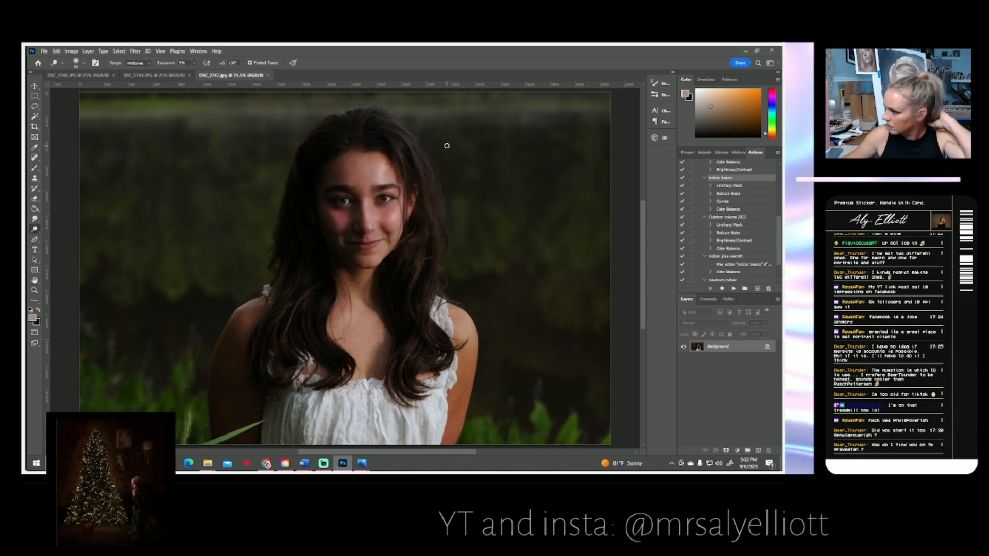
click(268, 75)
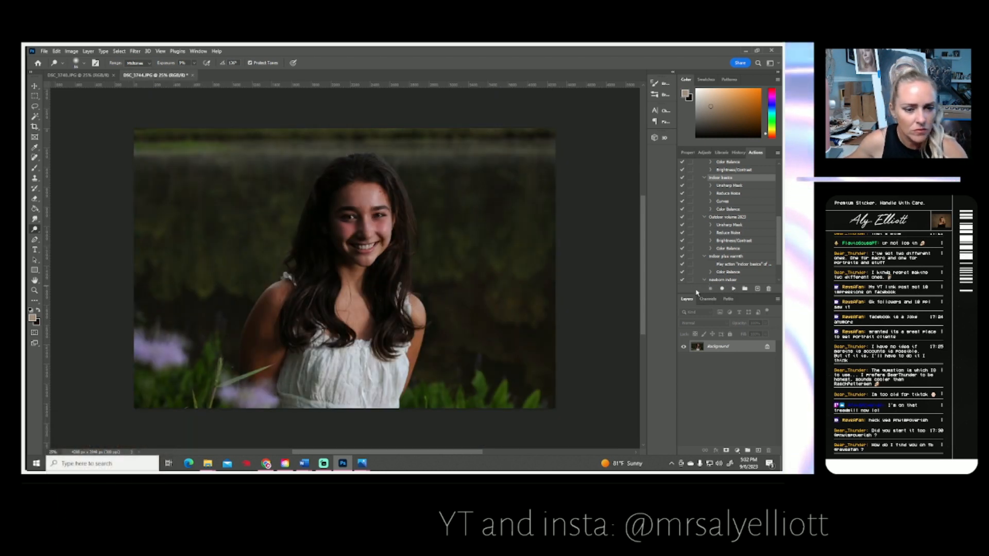
Check the edit history of the DSC_3744 photo and warm its midtones with Color Balance, shifting towards red and yellow.
click(739, 153)
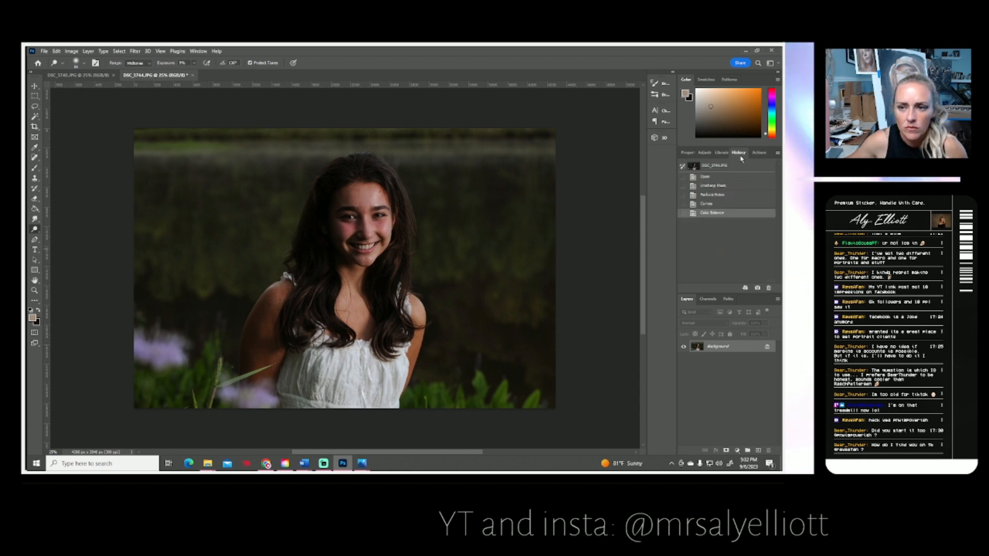
click(760, 153)
click(72, 51)
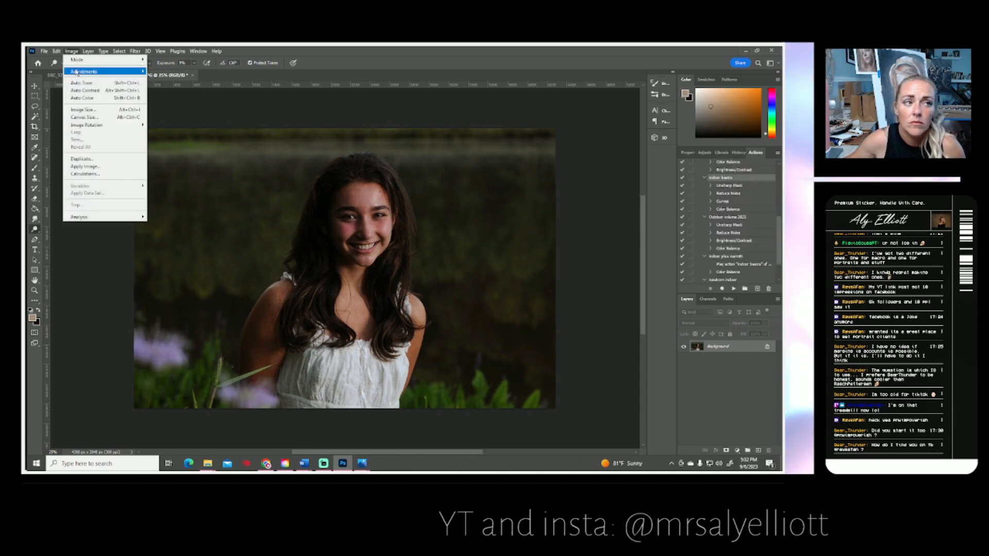
mouse_move(85, 71)
click(175, 120)
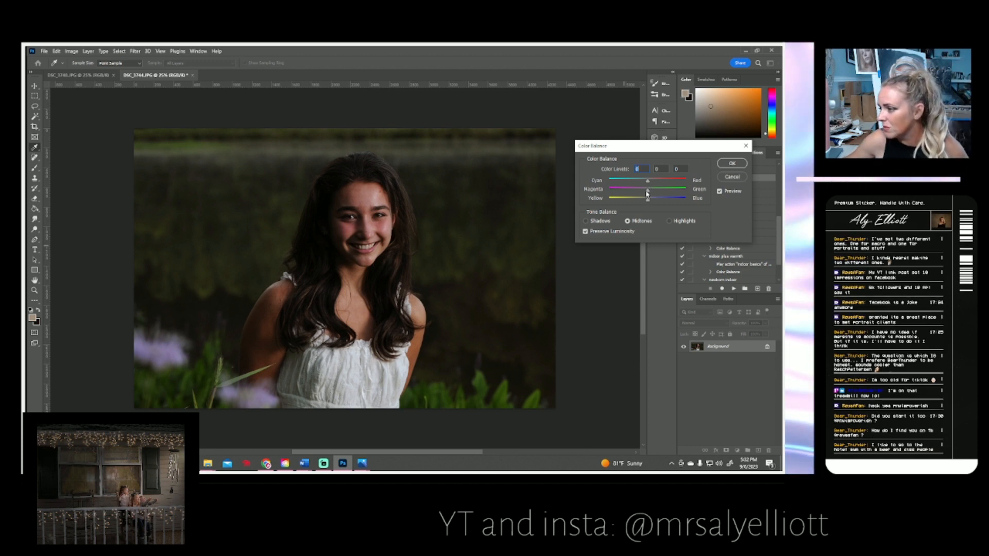
drag(650, 182, 645, 201)
click(732, 164)
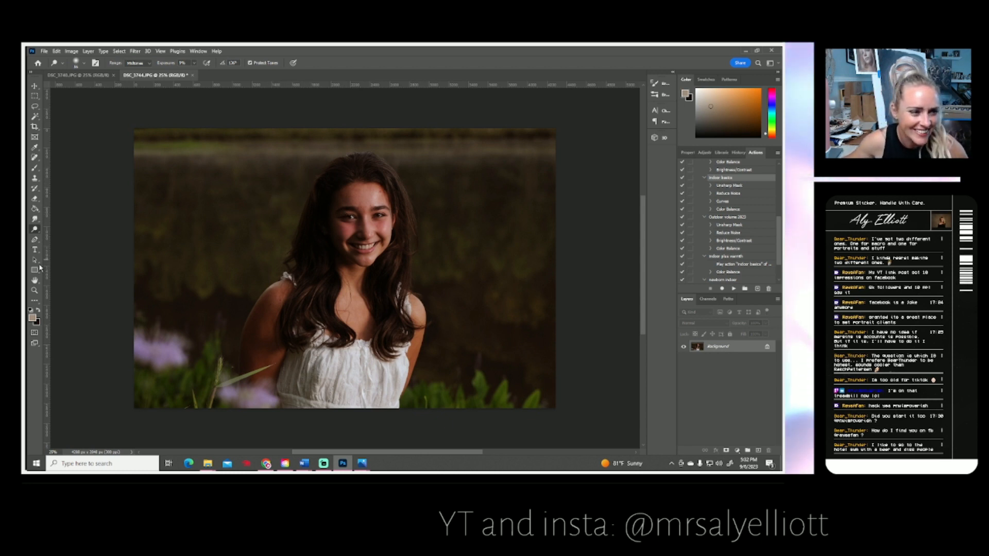
Remove blemishes and shine spots on the woman's forehead and cheek with the Spot Healing Brush, working in a close-up.
click(34, 291)
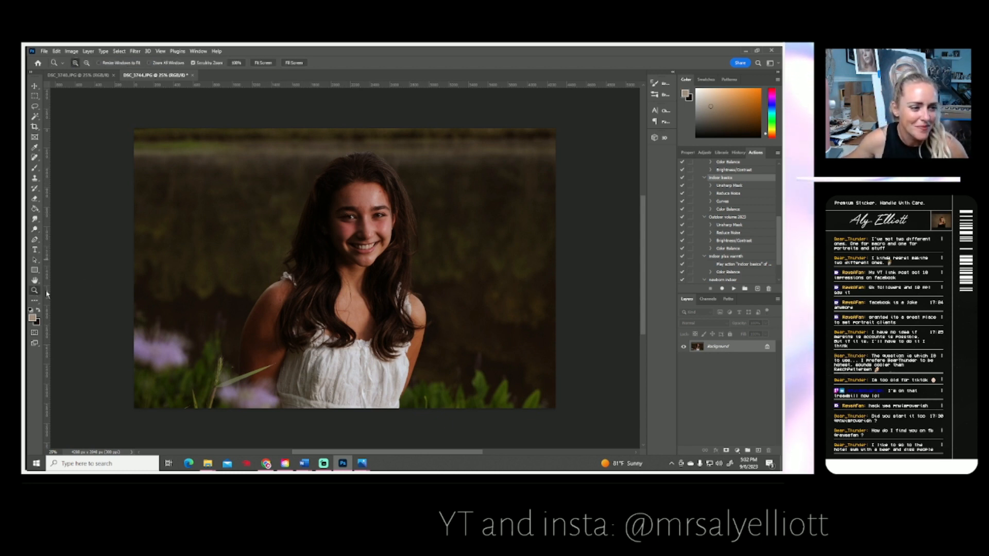
click(368, 228)
click(368, 229)
click(34, 158)
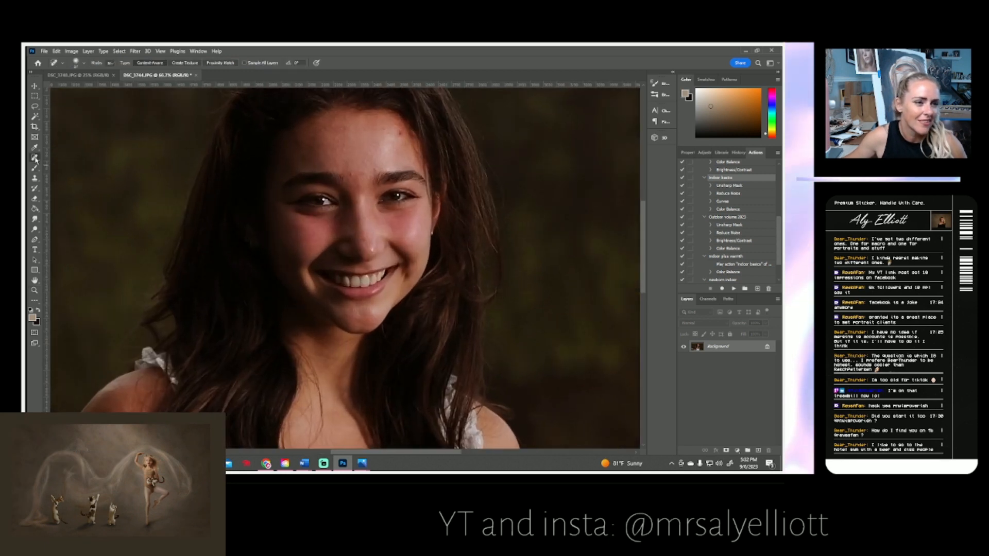
click(353, 176)
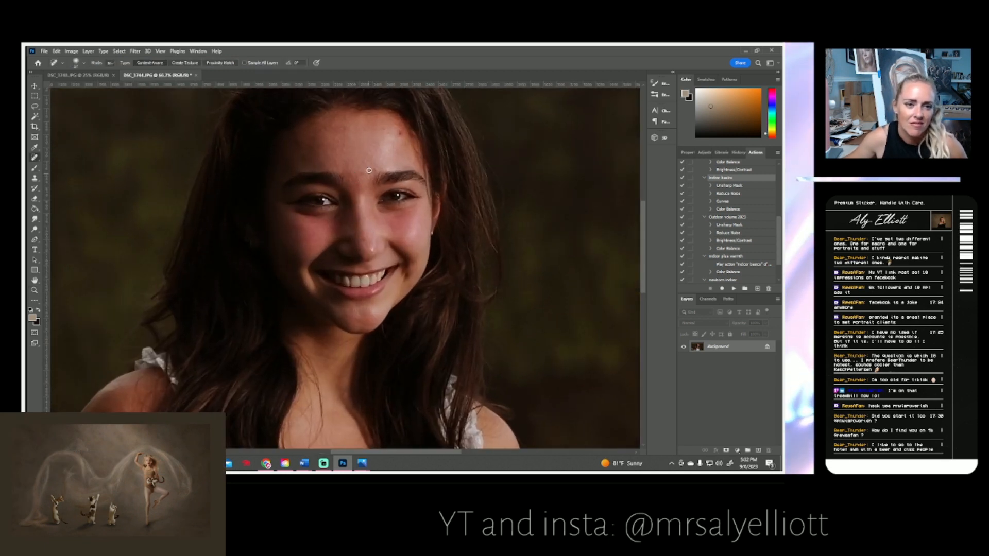
click(371, 161)
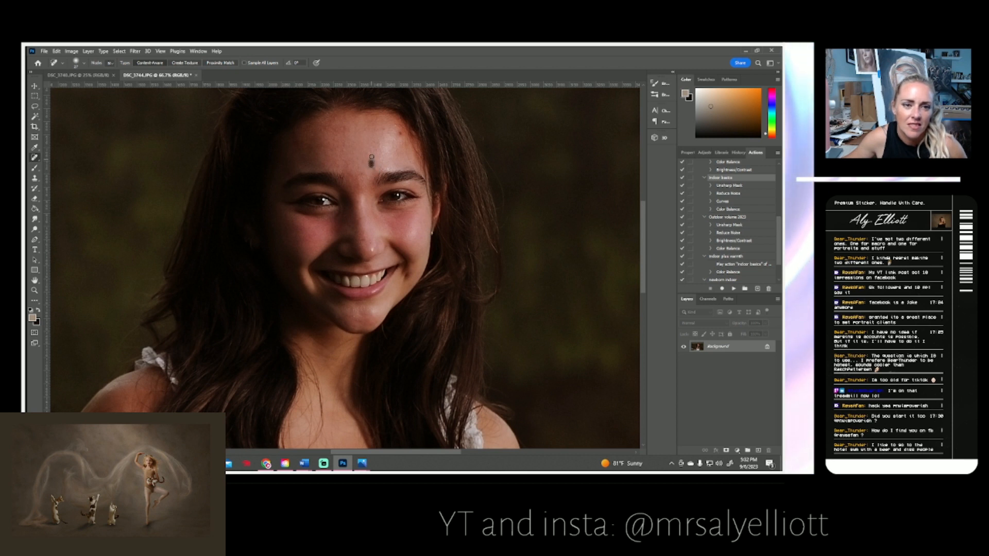
click(364, 175)
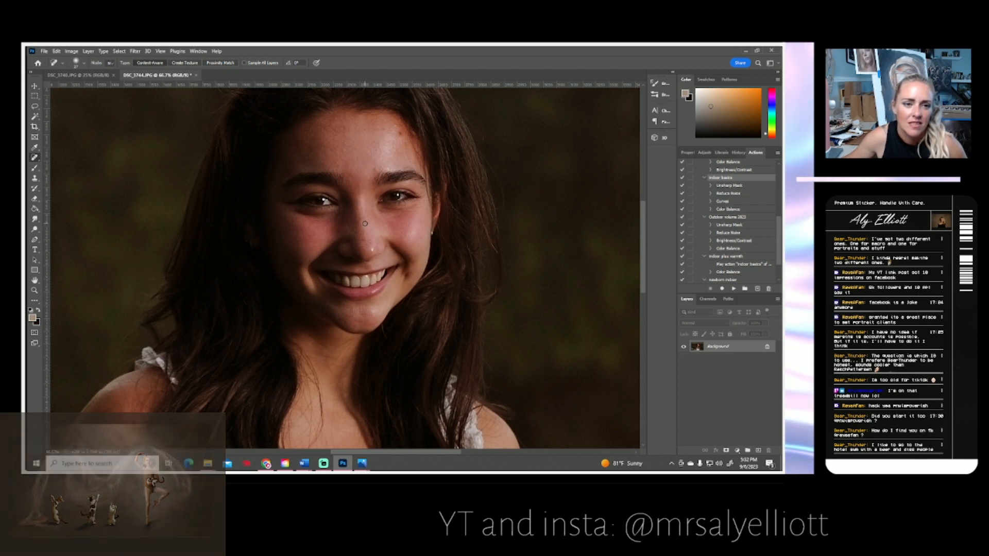
click(377, 169)
click(375, 152)
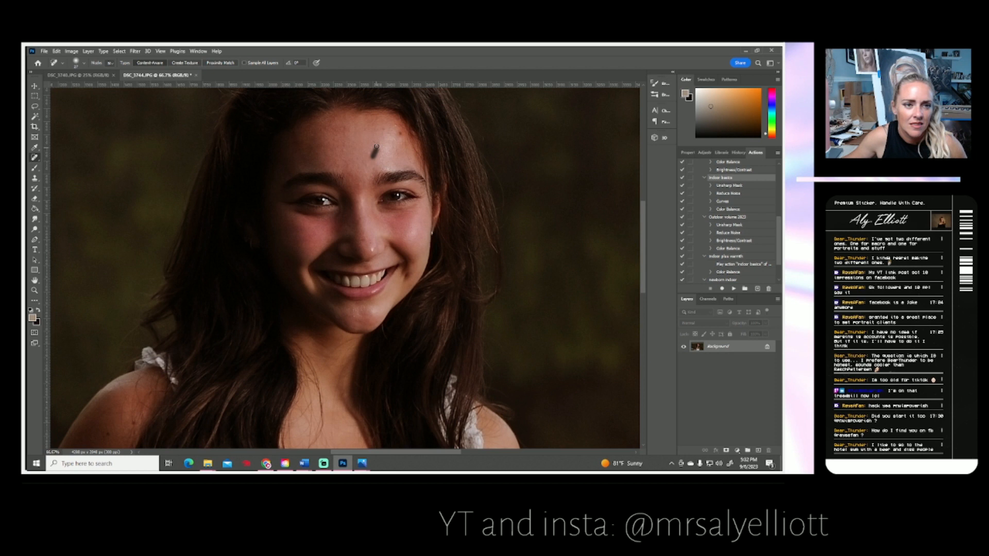
click(335, 130)
drag(406, 233, 412, 223)
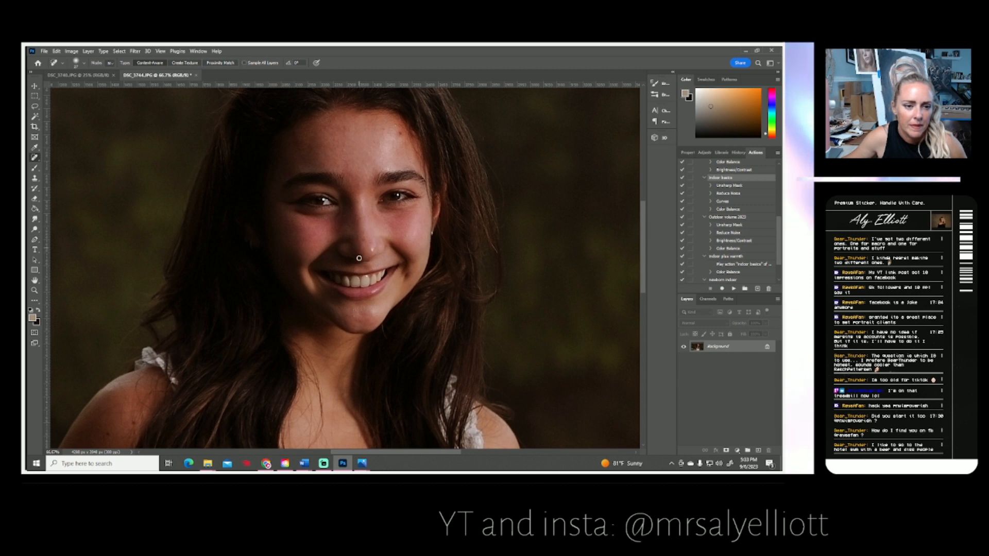
Smooth the skin on the woman's forehead and face with a slightly larger Smudge tool brush.
click(33, 219)
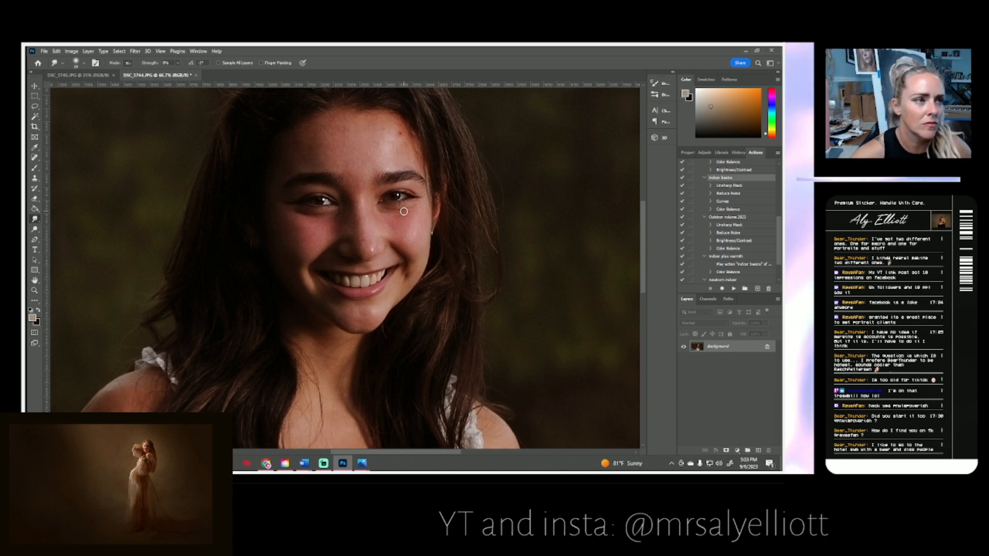
click(77, 63)
drag(79, 87, 90, 88)
click(351, 178)
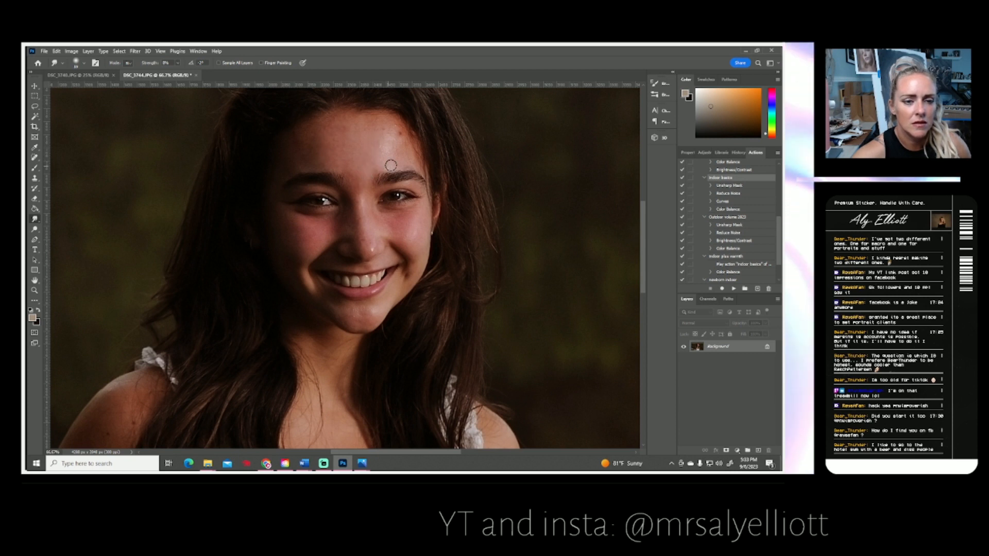
key(alt)
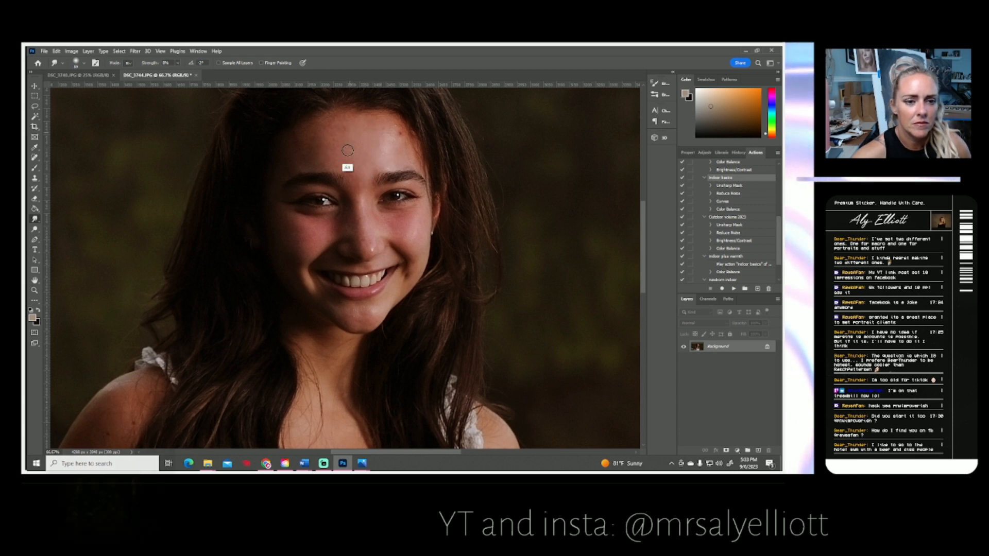
key(r)
drag(347, 150, 358, 151)
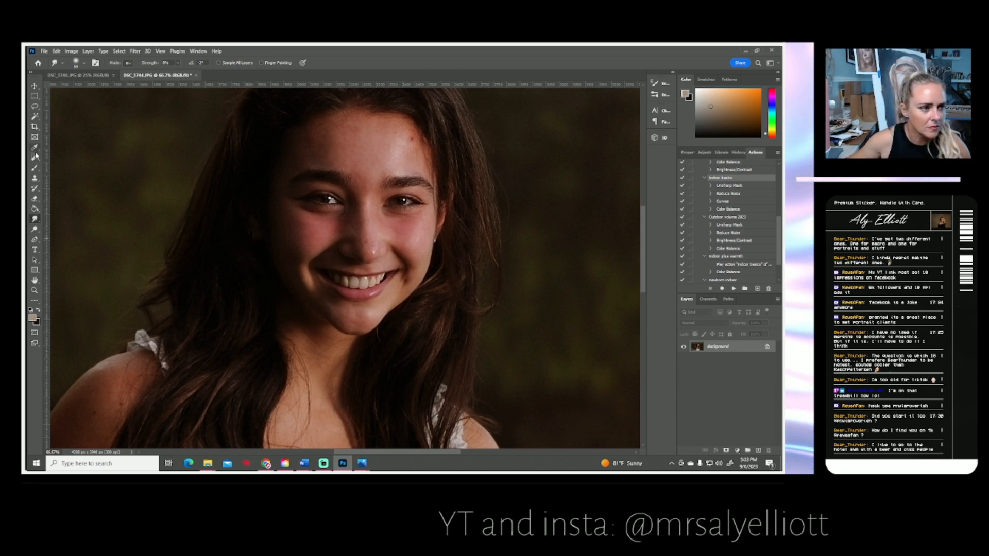
Save the whole DSC_3744 photo as a JPEG and close it.
click(35, 178)
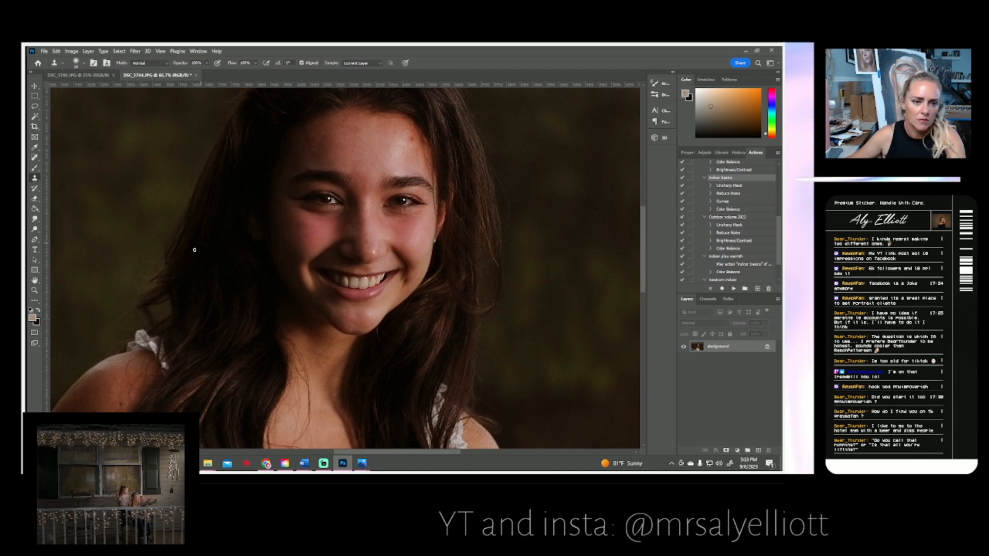
click(35, 291)
click(263, 62)
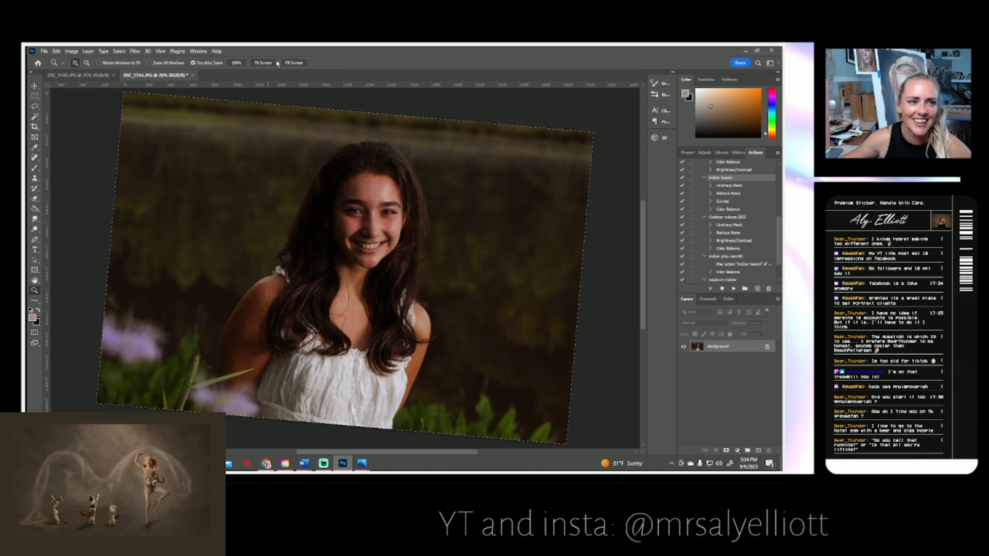
click(44, 51)
click(63, 141)
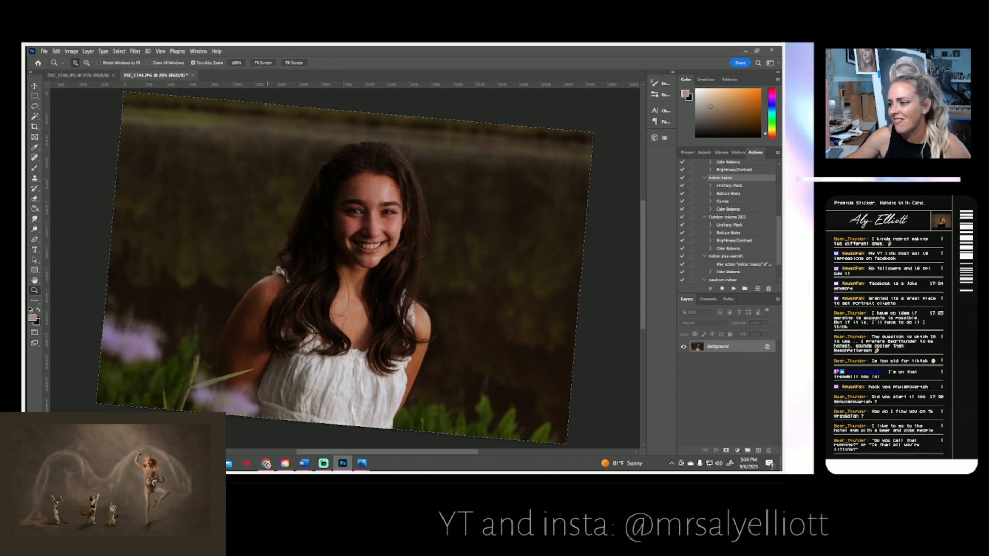
click(451, 150)
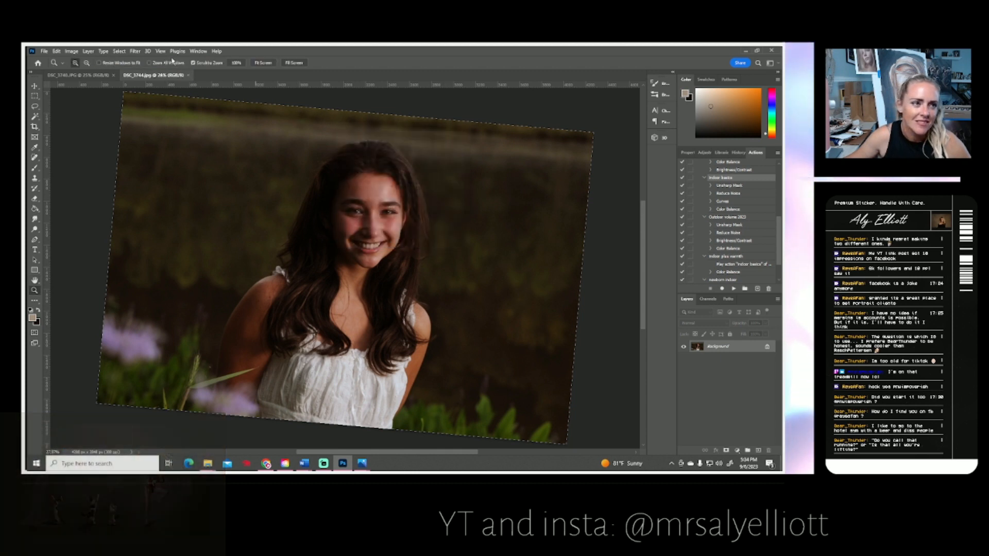
click(188, 76)
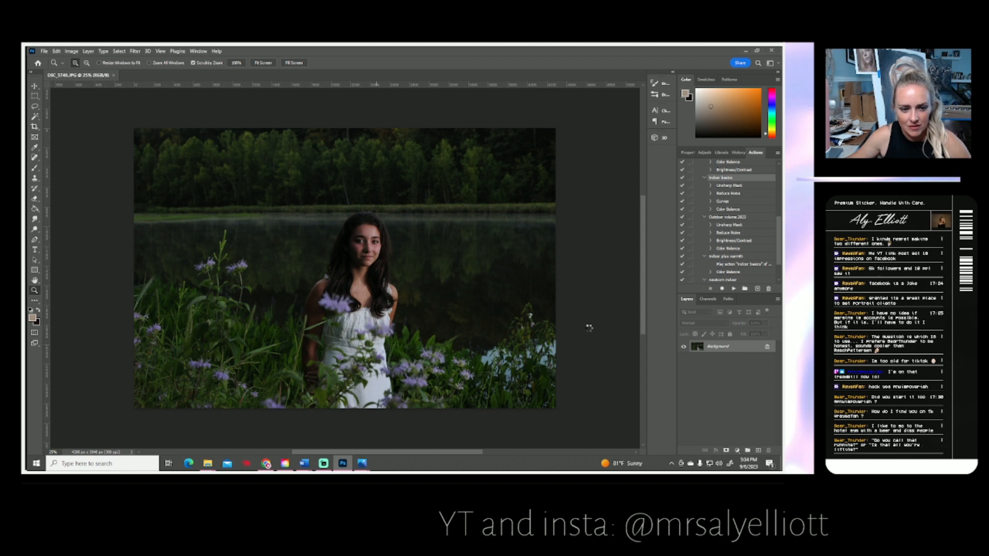
Warm the DSC_3740 photo with a midtone Color Balance of +13 towards red and -13 towards yellow.
click(71, 51)
mouse_move(81, 71)
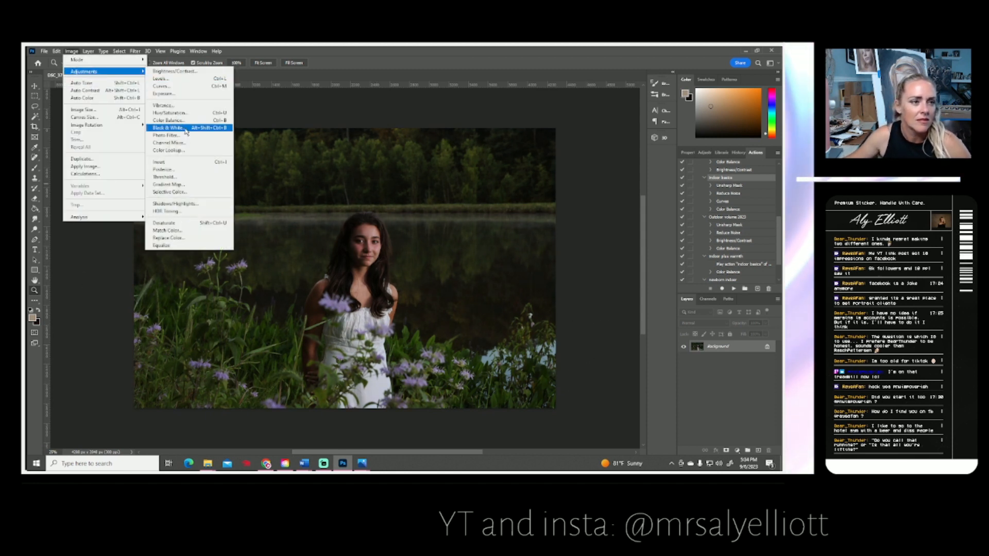
click(189, 121)
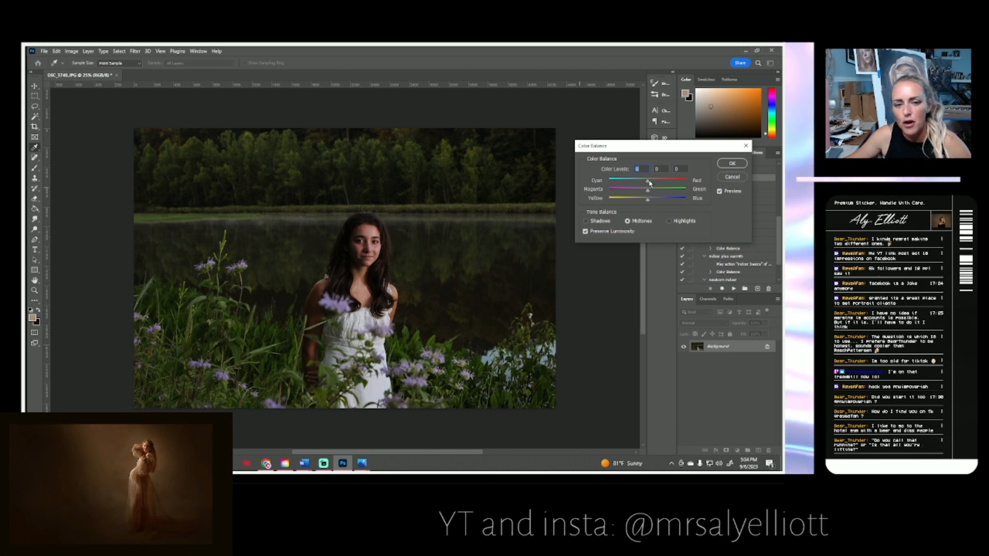
drag(648, 182, 644, 203)
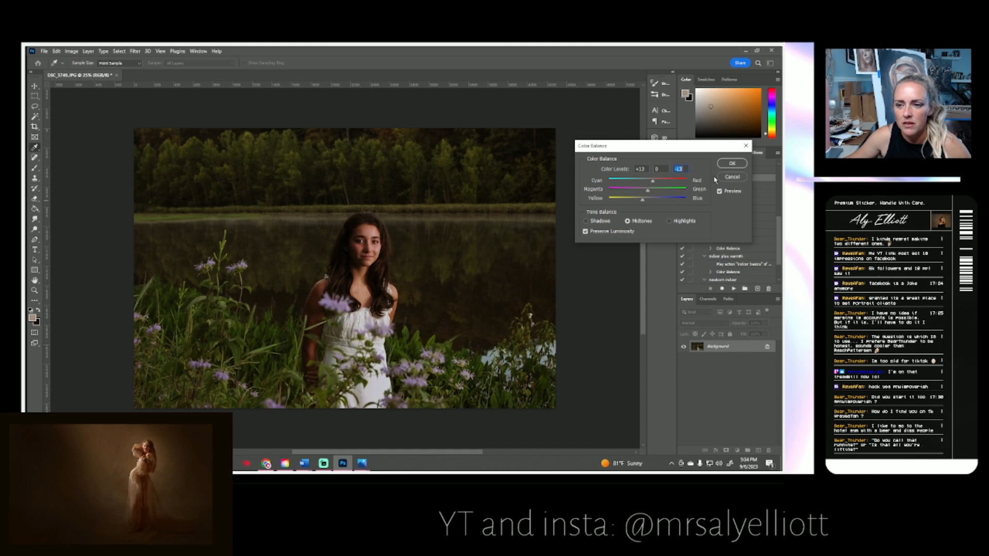
click(732, 163)
key(z)
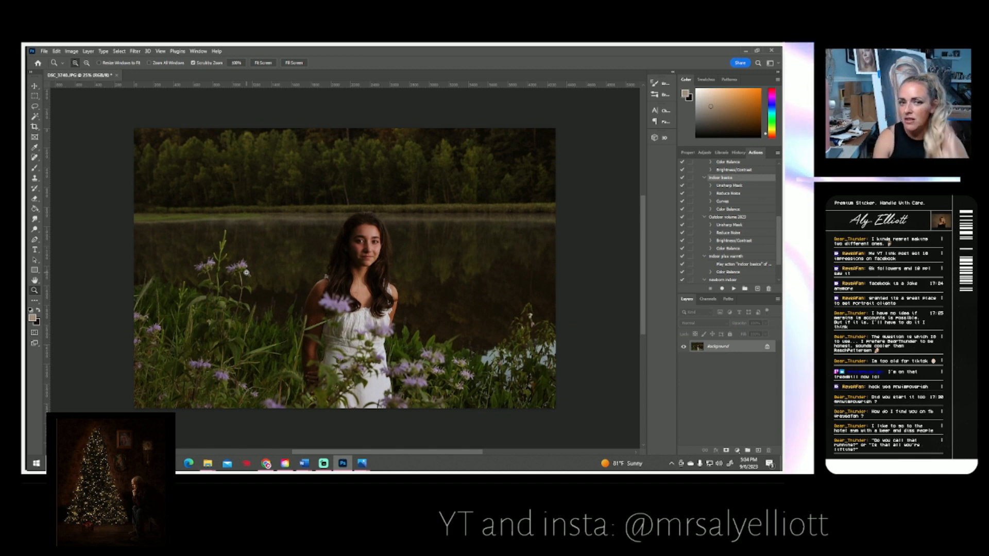
Save DSC_3740 as a JPEG at quality 12 (Maximum) and close it.
click(46, 52)
click(68, 147)
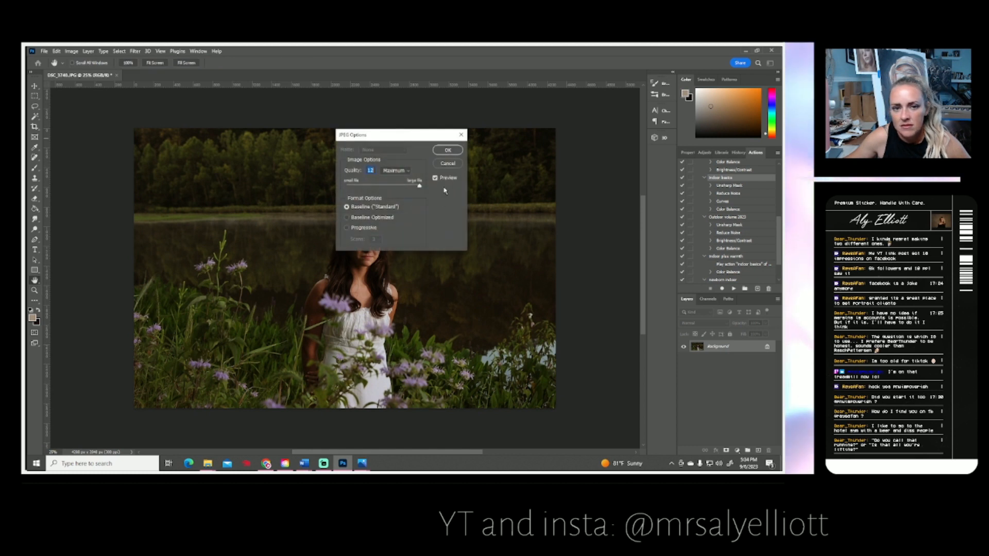
click(448, 150)
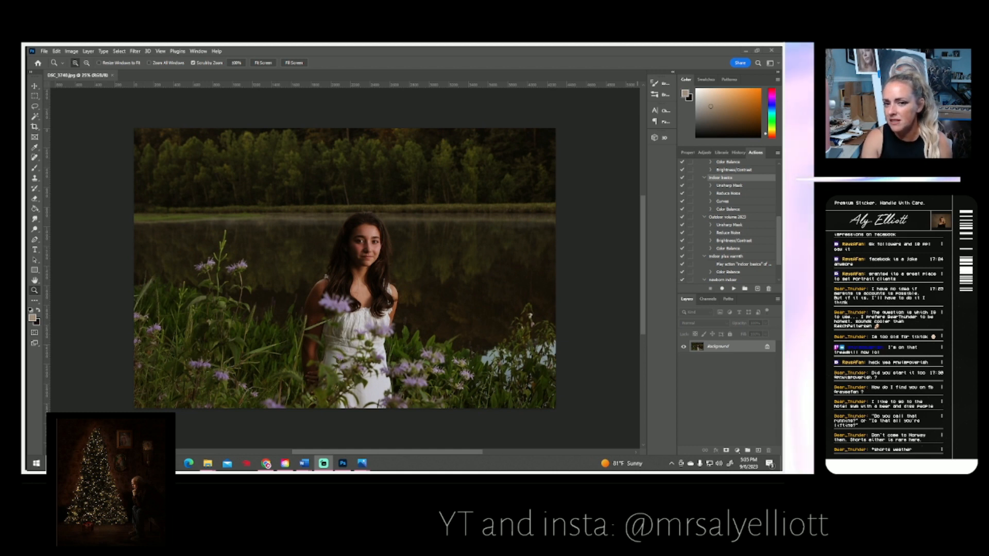
click(112, 75)
Switch to the Photos viewer and compare the portraits from DSC_3762 to DSC_3766, going back to DSC_3765.
click(44, 51)
click(50, 68)
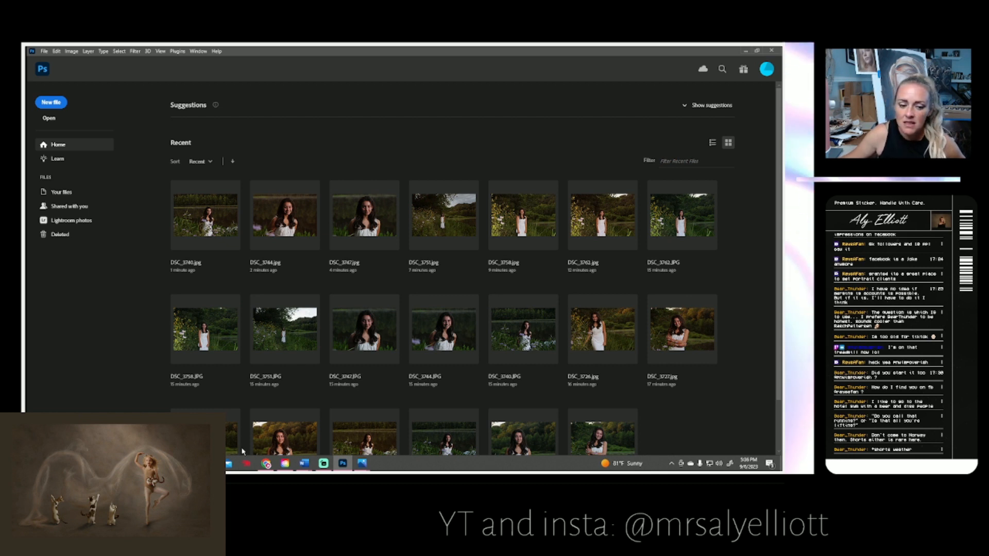
mouse_move(362, 463)
click(530, 417)
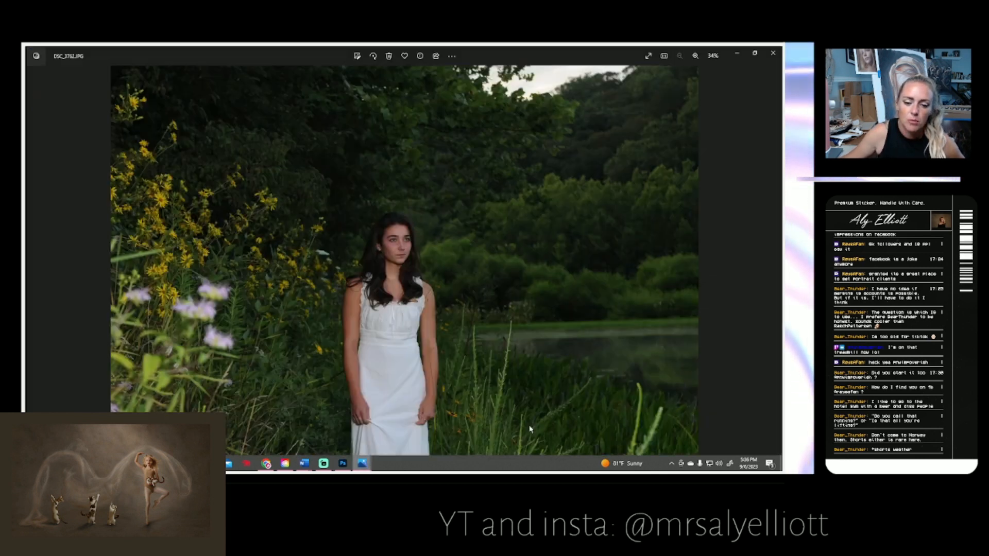
click(776, 260)
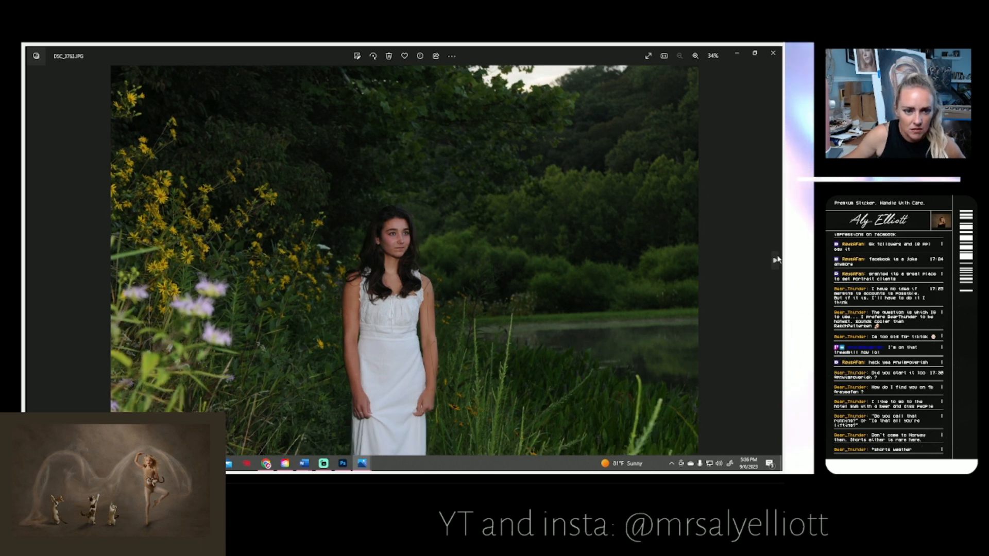
click(777, 260)
click(777, 261)
click(777, 260)
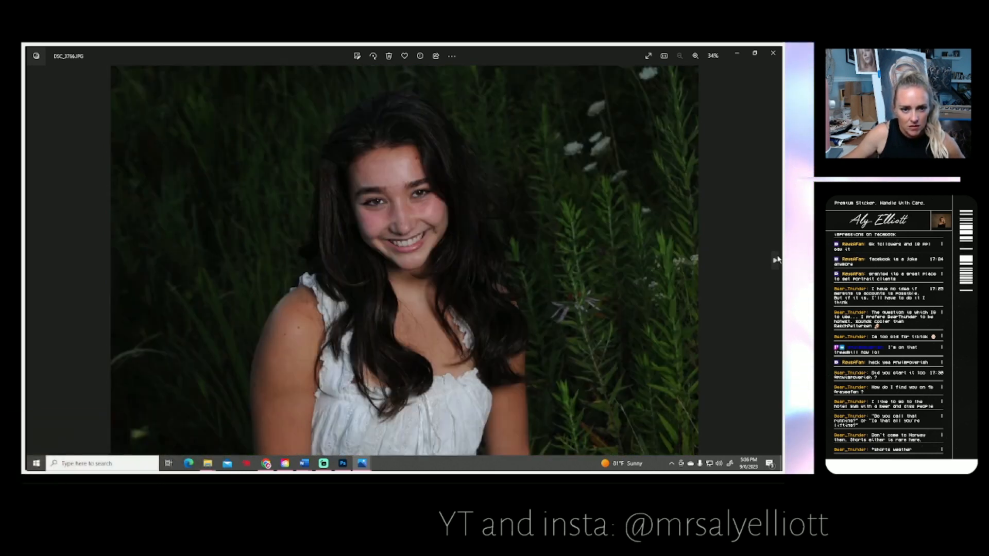
click(35, 261)
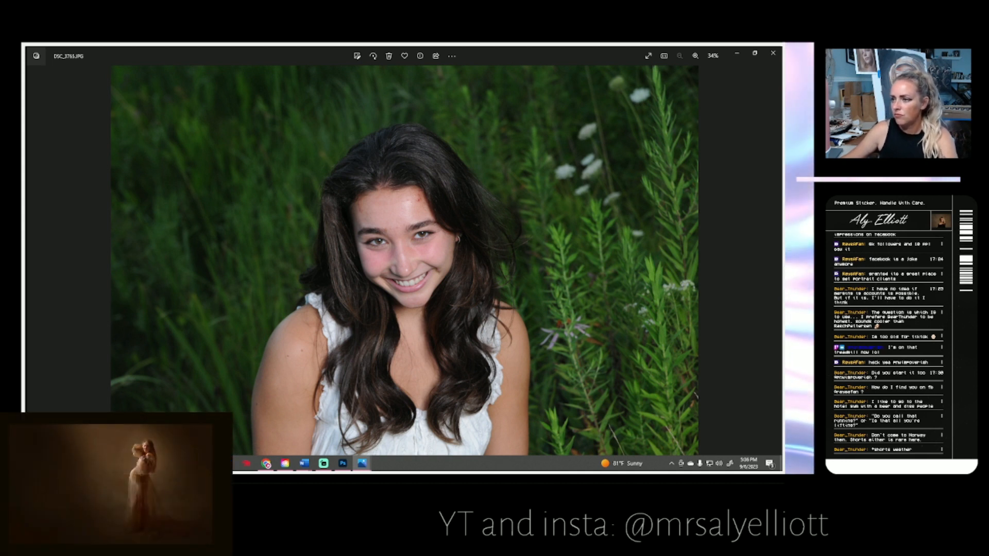
Return to the photo viewer to review the smiling close-ups from DSC_3765 to DSC_3767, and switch back to Photoshop.
click(360, 464)
mouse_move(361, 467)
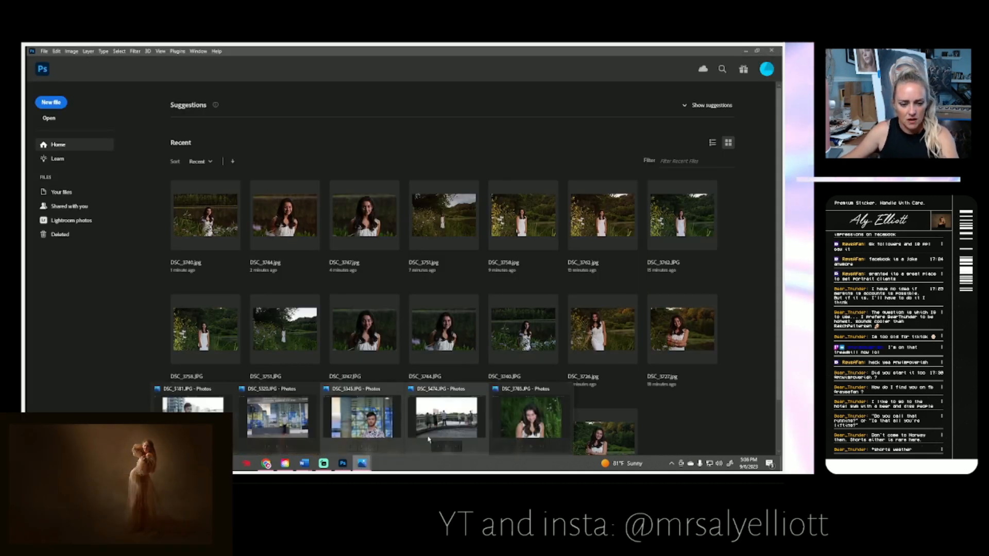
click(532, 419)
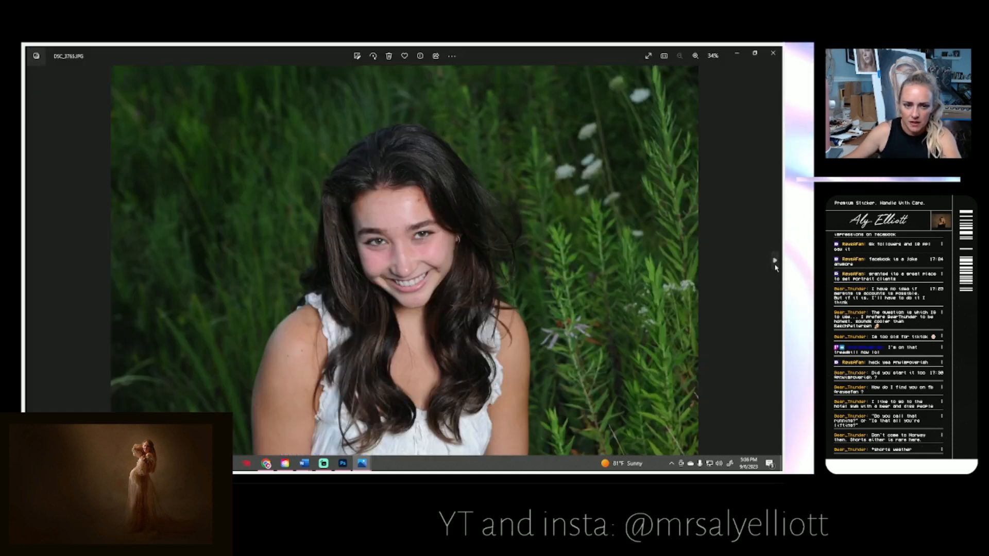
click(773, 261)
click(774, 261)
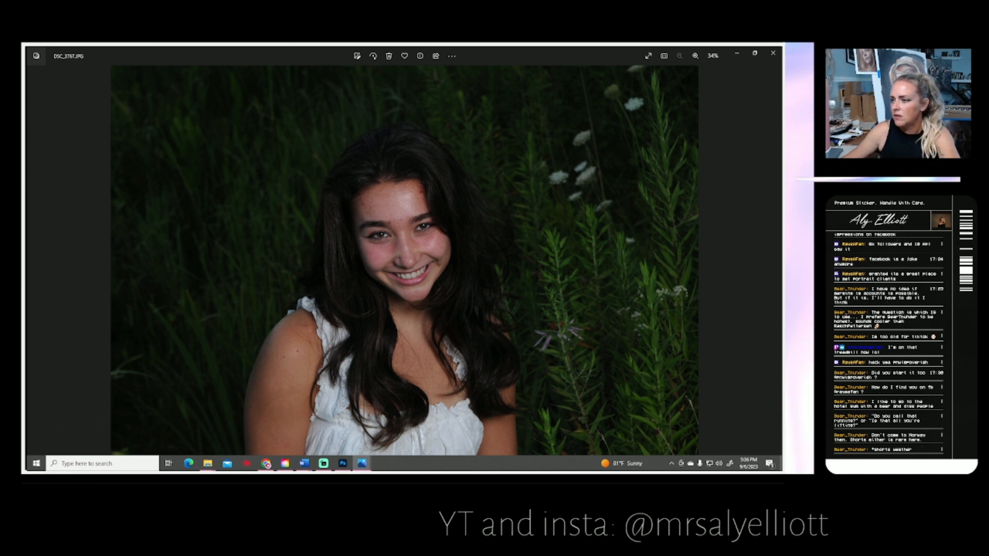
click(343, 463)
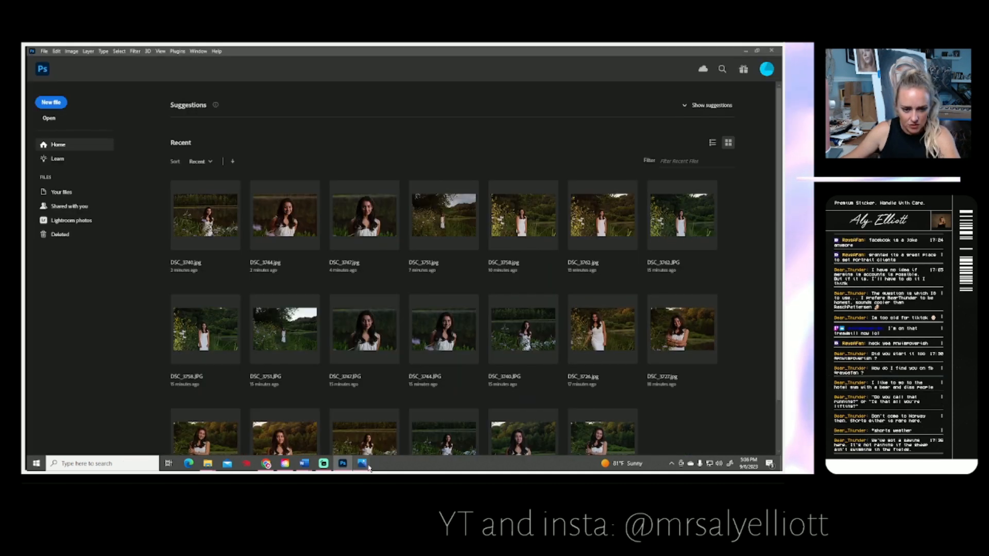
Review the next portraits in Photos from DSC_3767 to DSC_3772, step back to DSC_3771 and return to Photoshop.
mouse_move(362, 463)
click(548, 412)
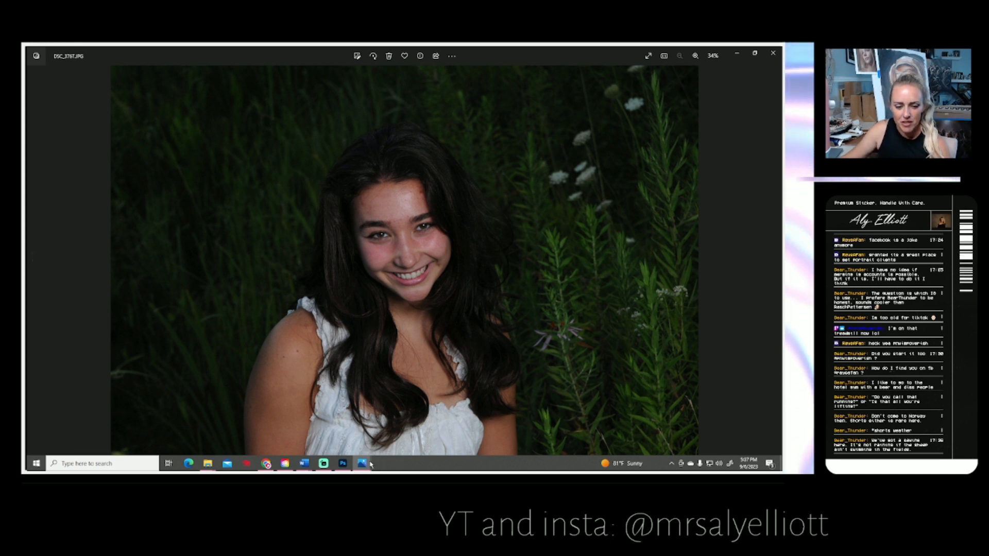
click(511, 421)
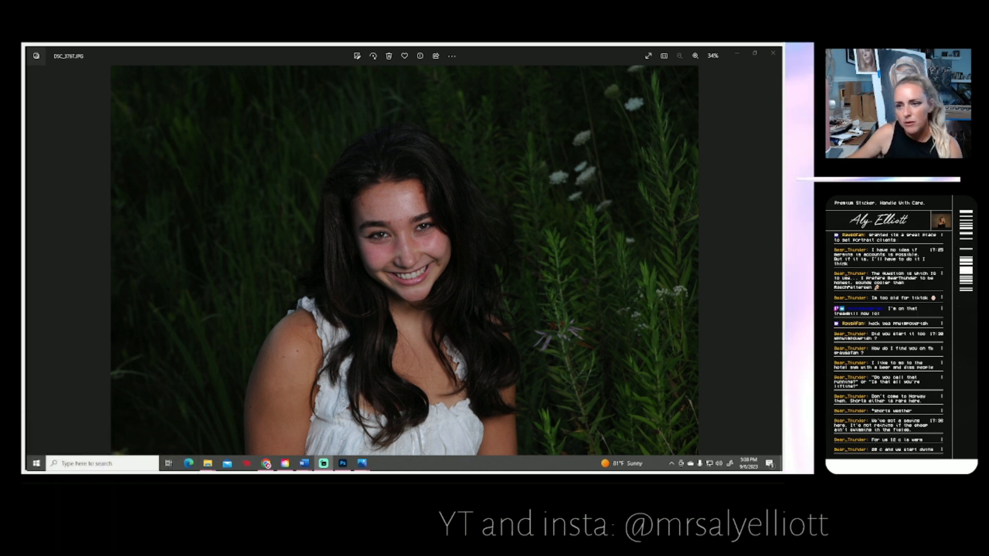
click(774, 261)
click(778, 267)
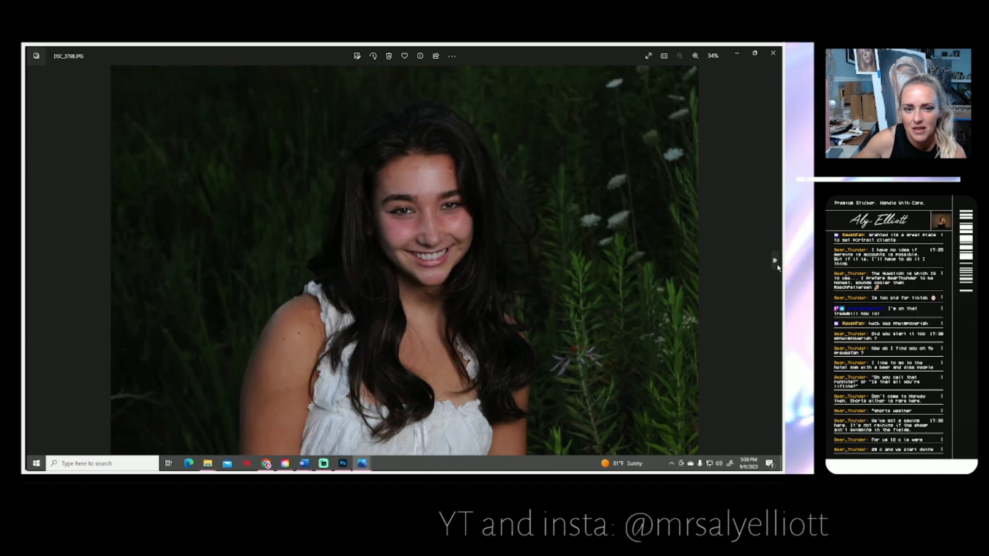
click(778, 266)
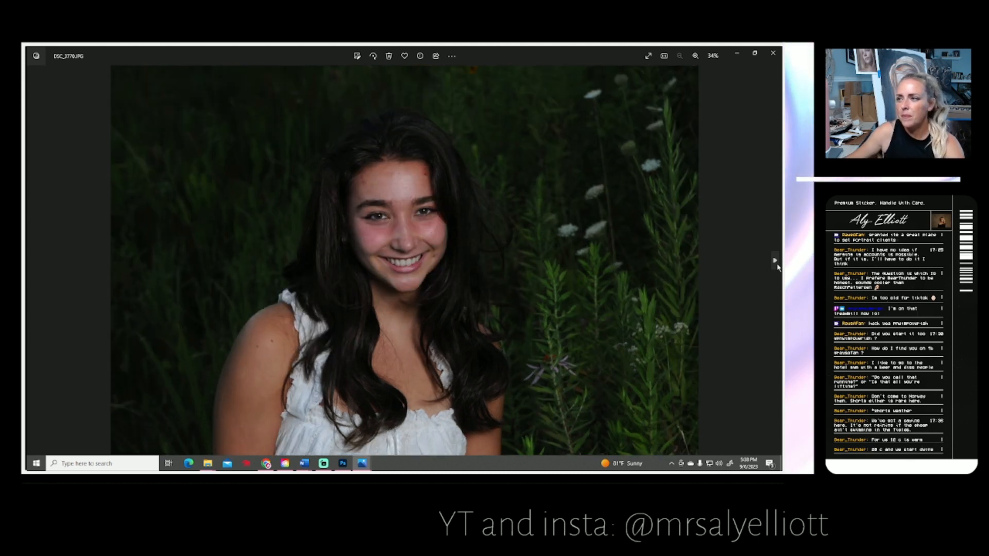
click(778, 266)
click(778, 266)
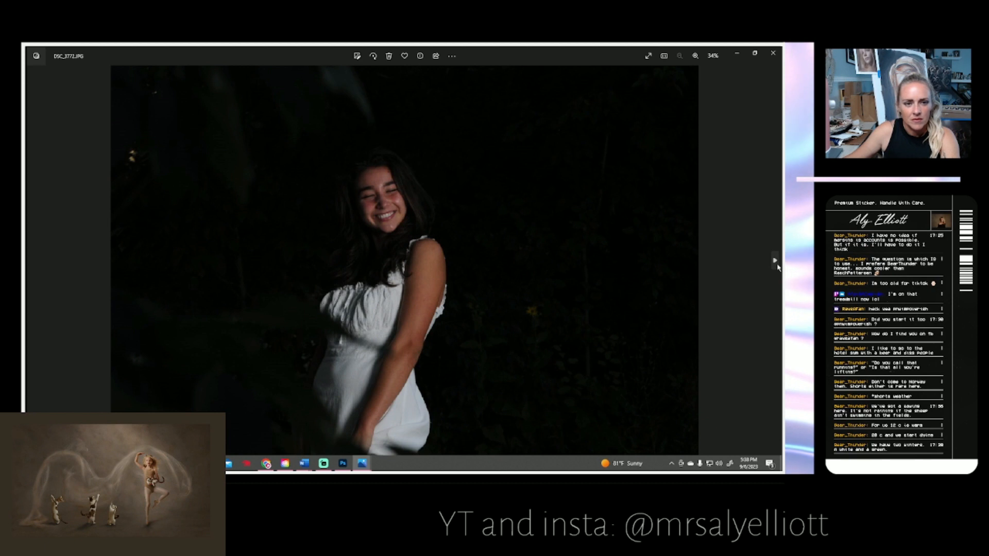
click(33, 261)
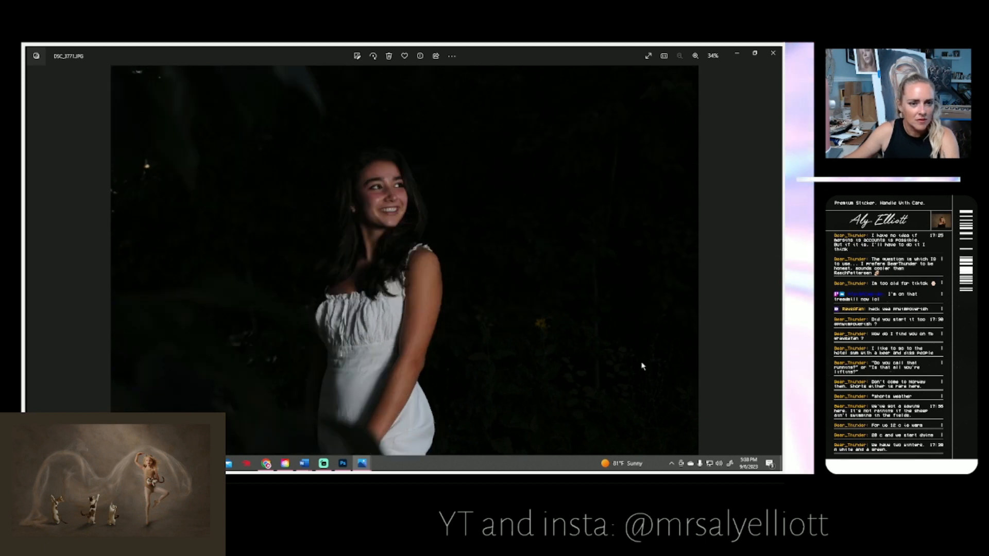
click(343, 463)
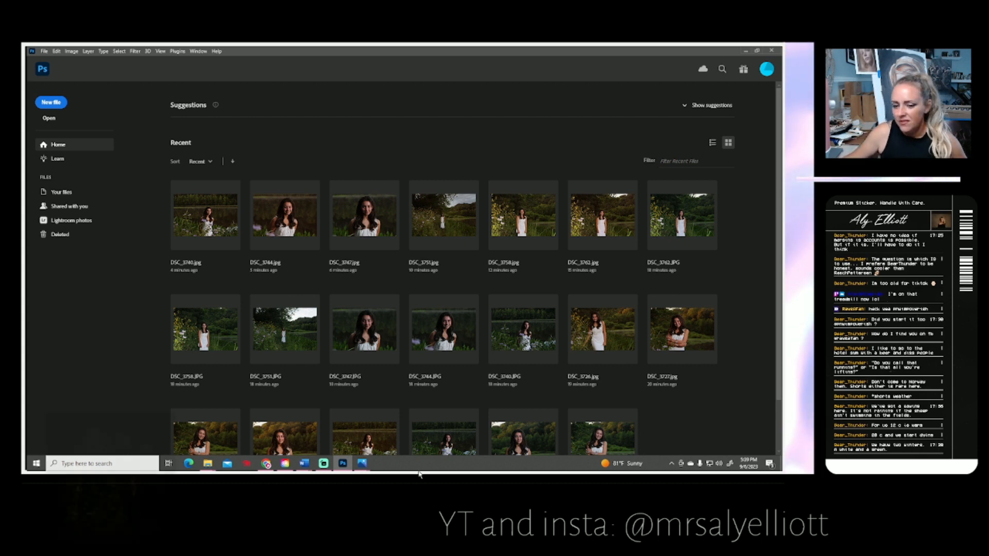
Reopen the Photos viewer and examine the dark foliage portraits from DSC_3771 through DSC_3780.
mouse_move(371, 474)
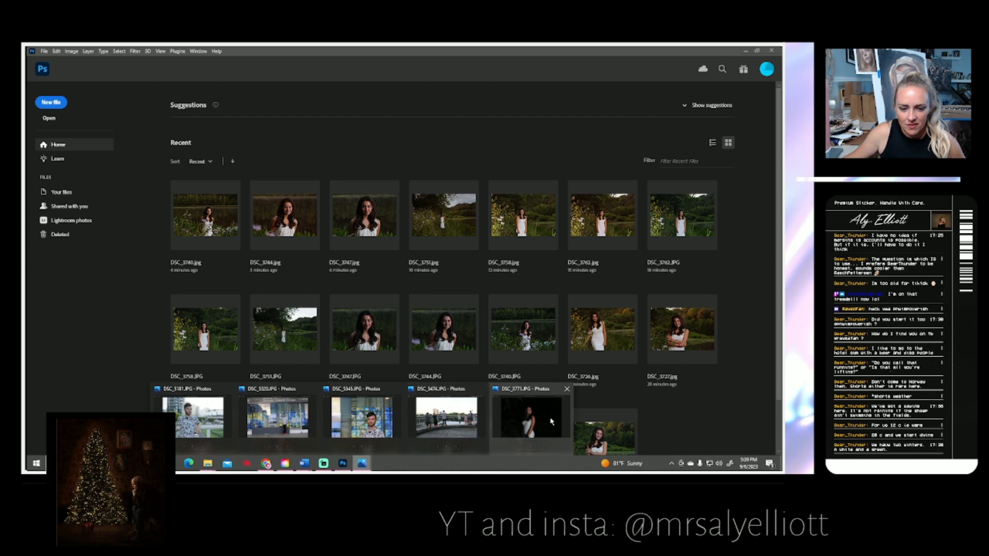
click(569, 422)
click(776, 262)
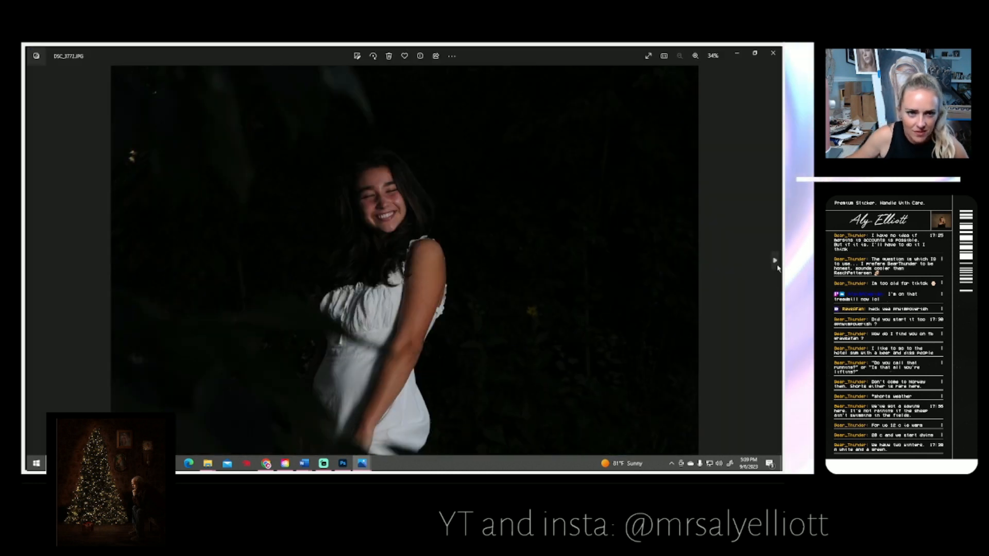
click(776, 261)
click(776, 261)
click(775, 262)
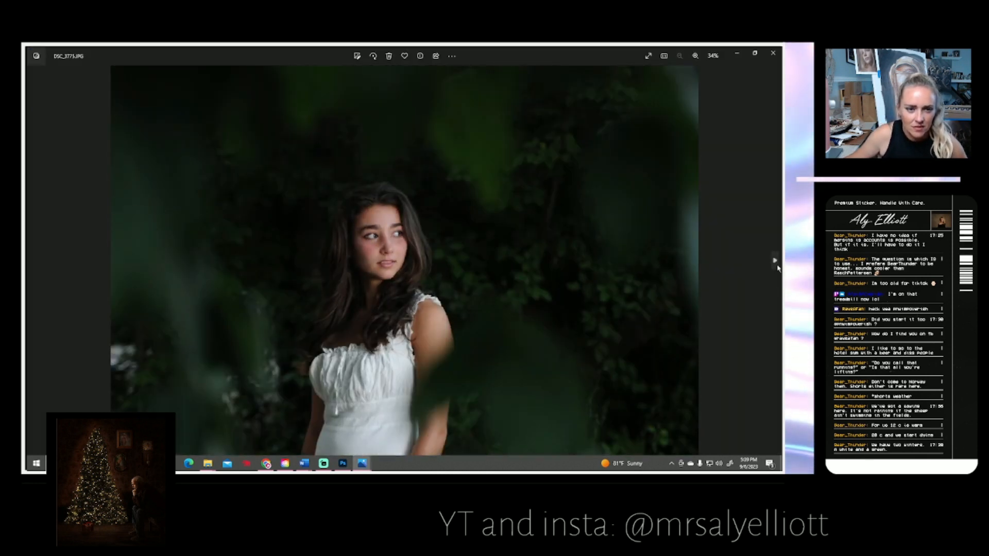
click(777, 262)
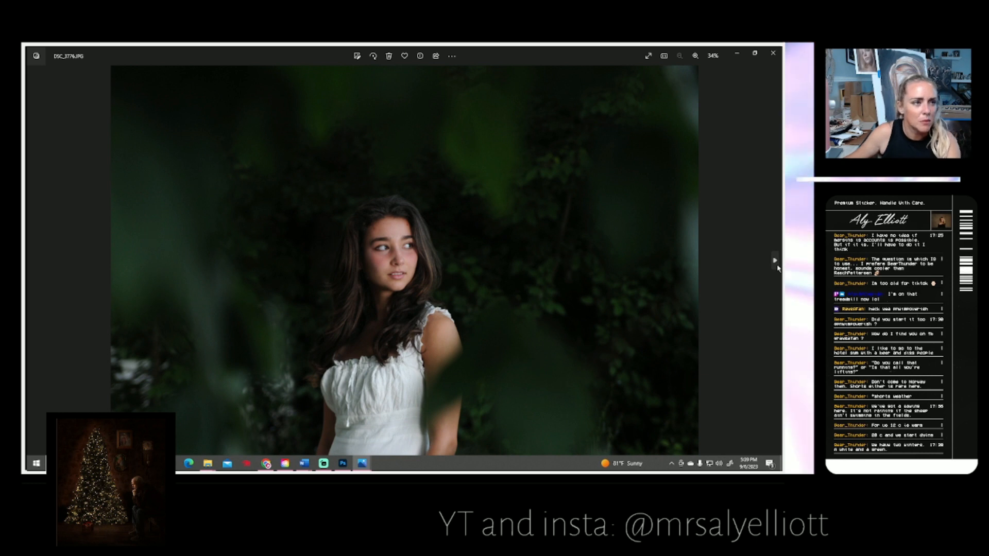
click(776, 262)
click(777, 262)
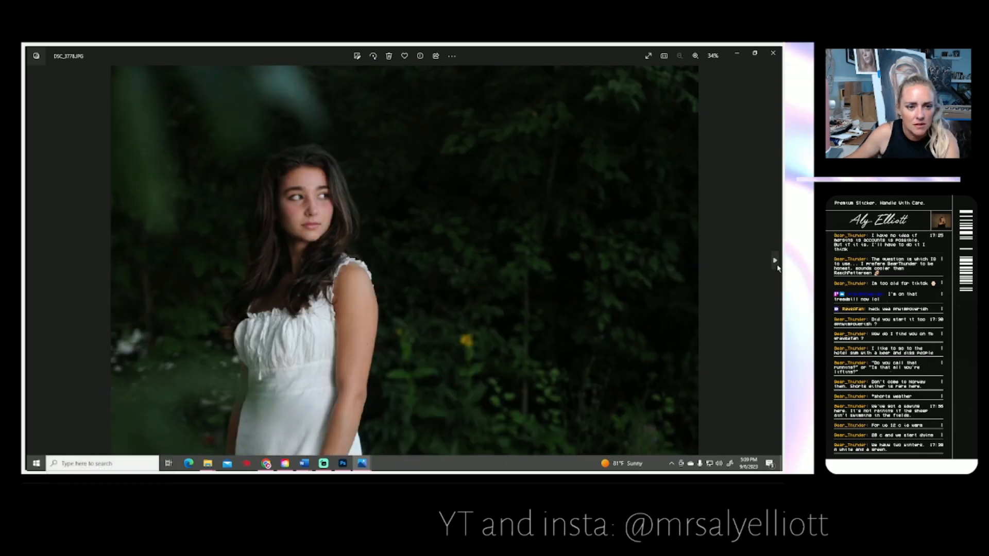
click(776, 262)
click(776, 263)
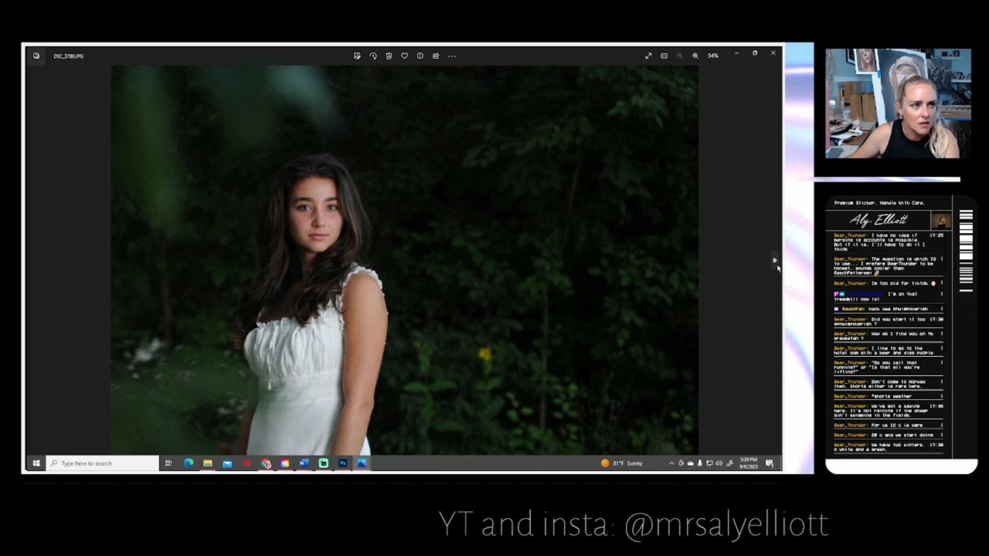
Compare the laughing portraits DSC_3783 to DSC_3785, view DSC_3786 and switch back to Photoshop.
click(778, 267)
click(778, 267)
click(778, 267)
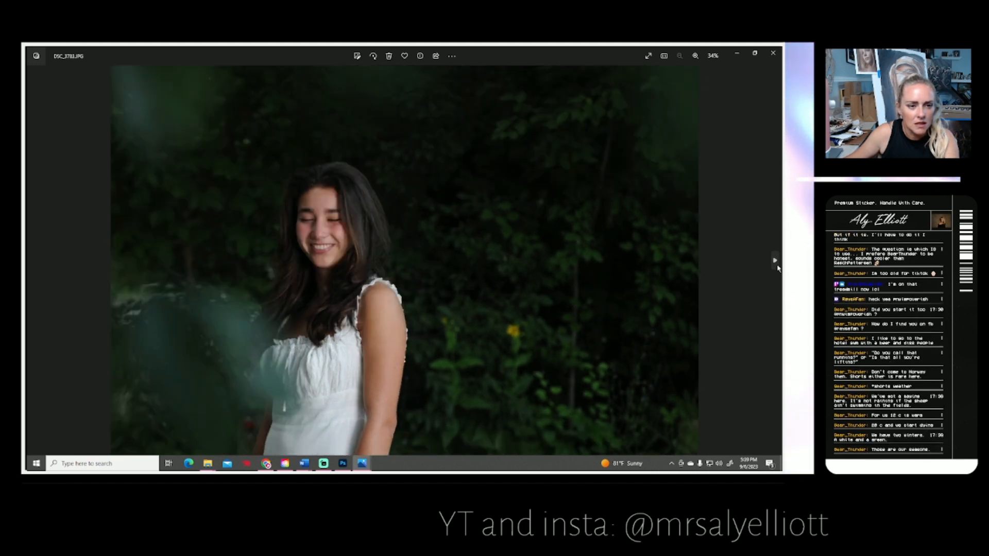
click(778, 267)
click(778, 267)
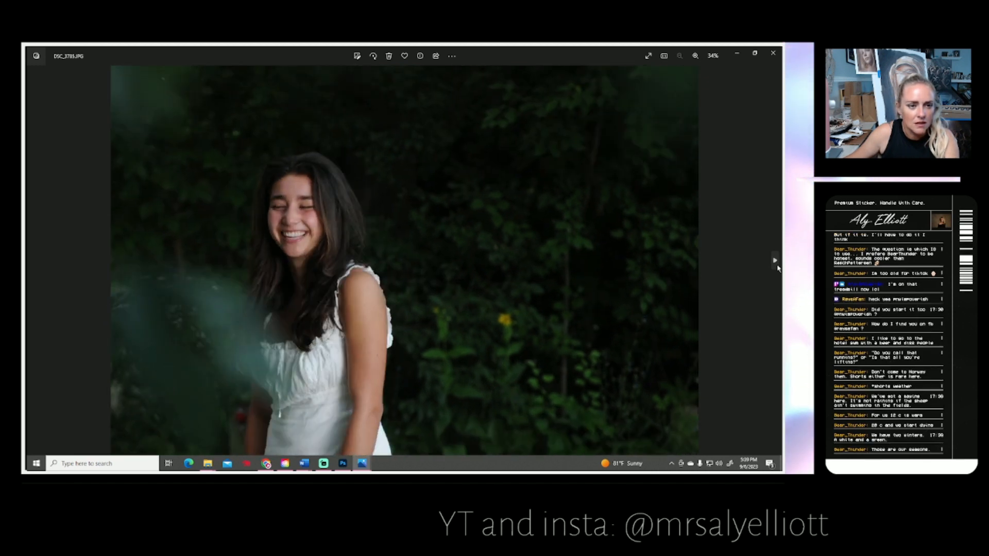
click(32, 261)
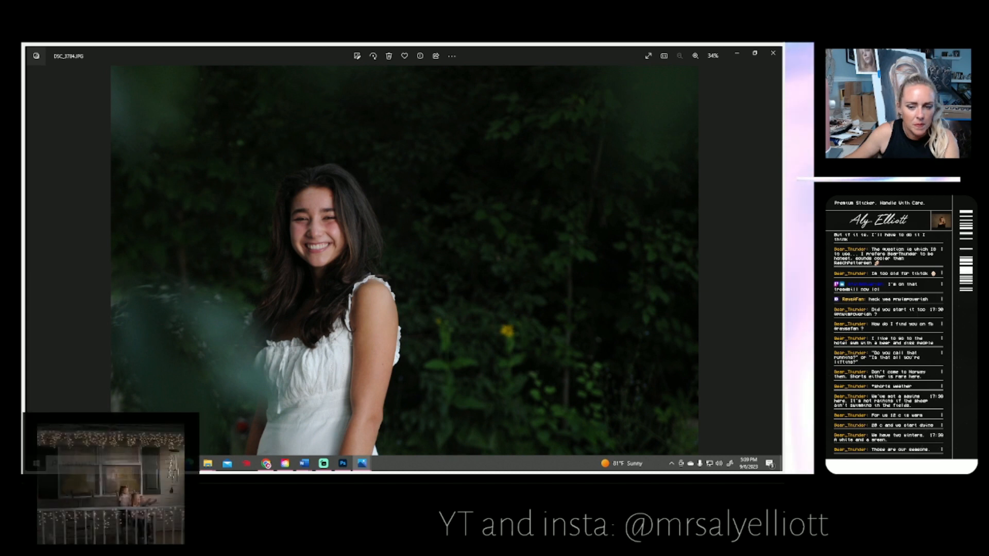
click(781, 272)
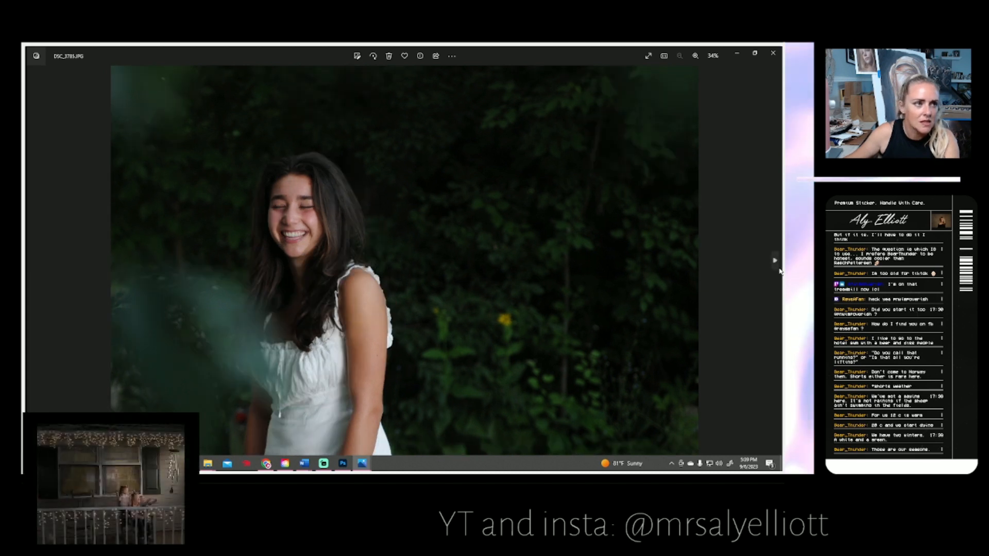
click(780, 272)
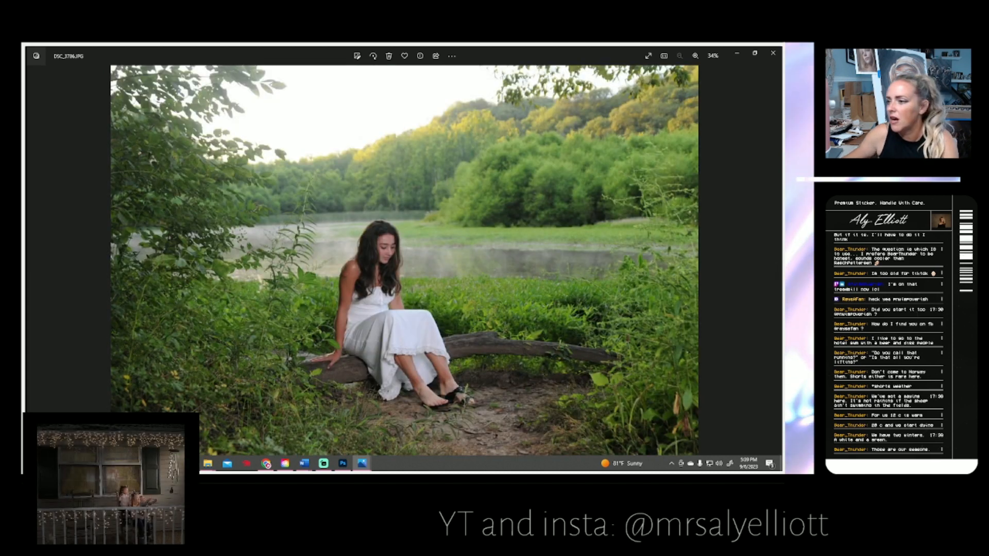
key(alt+Tab)
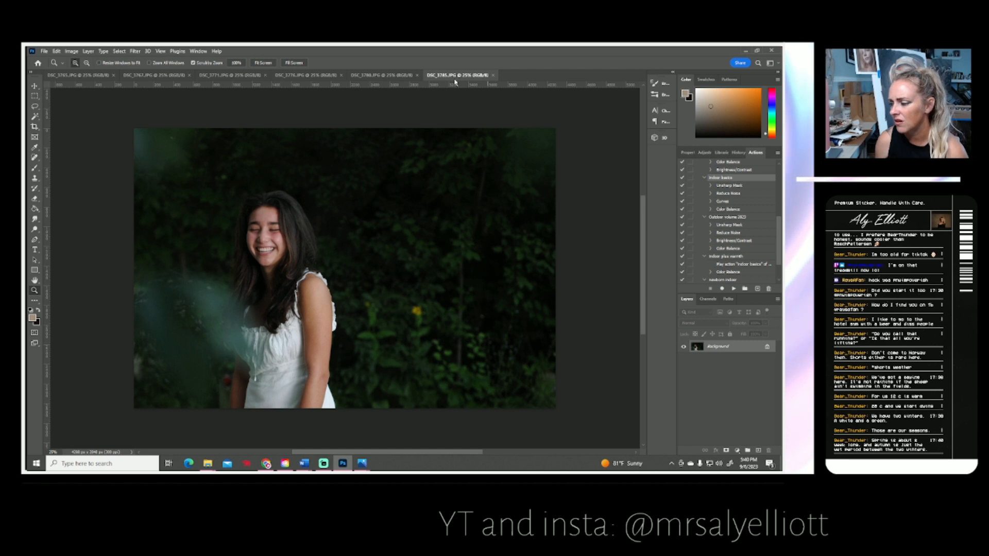
Run the indoor basics action on DSC_3785 and apply a midtone Color Balance of +17 towards red and -19 towards yellow.
click(734, 290)
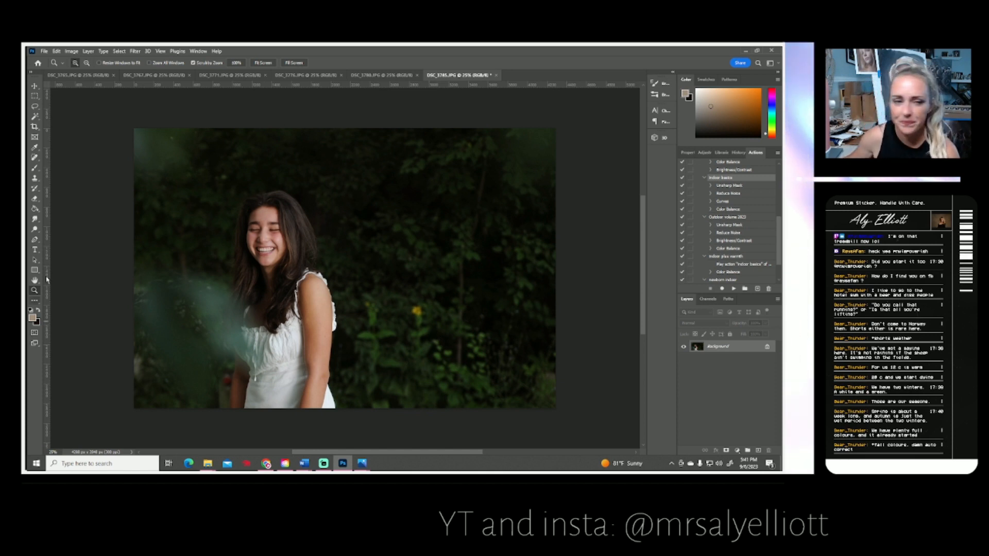
click(72, 51)
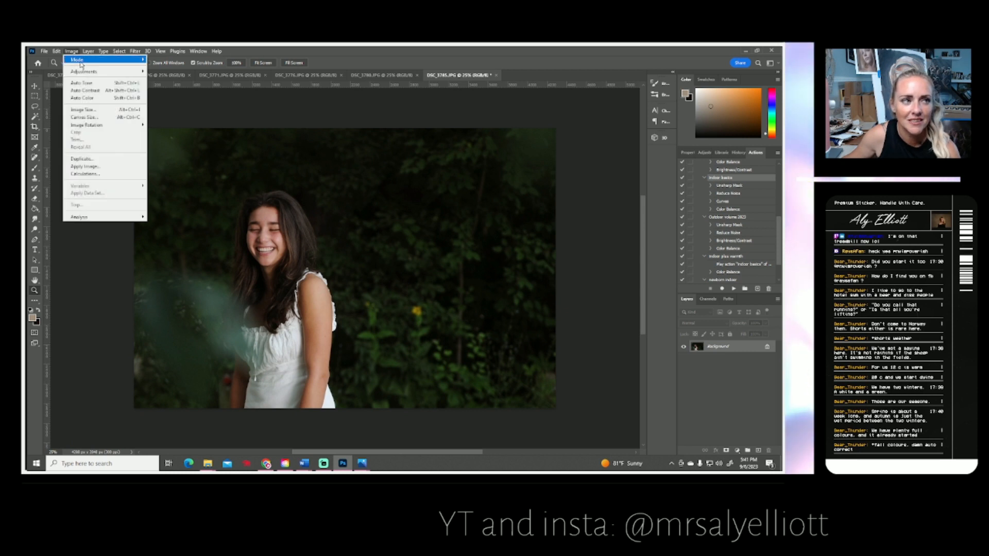
mouse_move(103, 71)
click(192, 121)
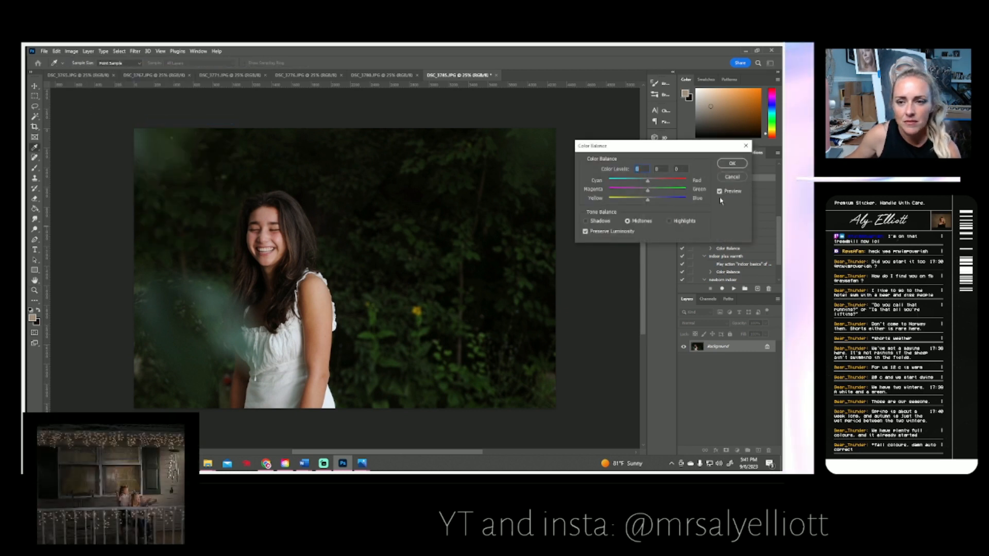
drag(648, 183, 641, 202)
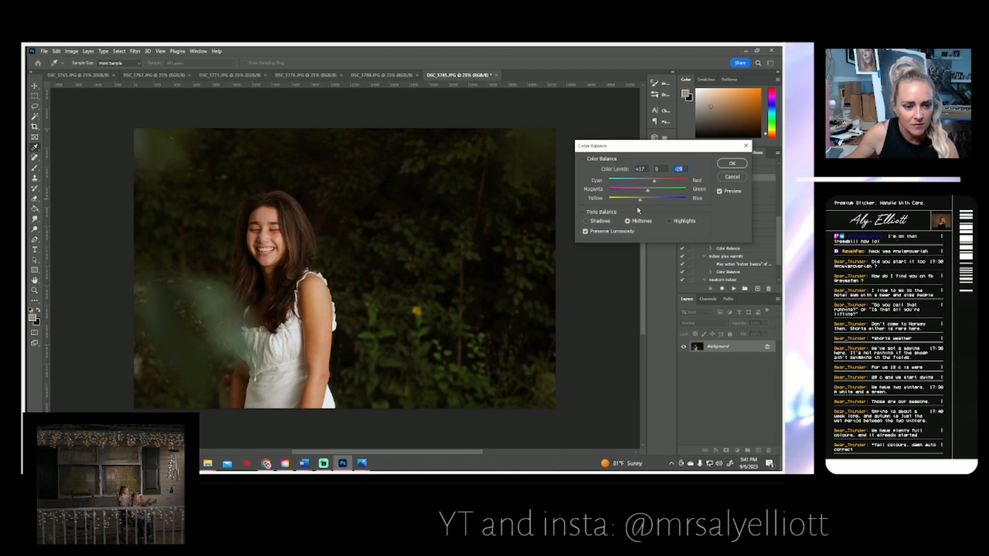
click(732, 164)
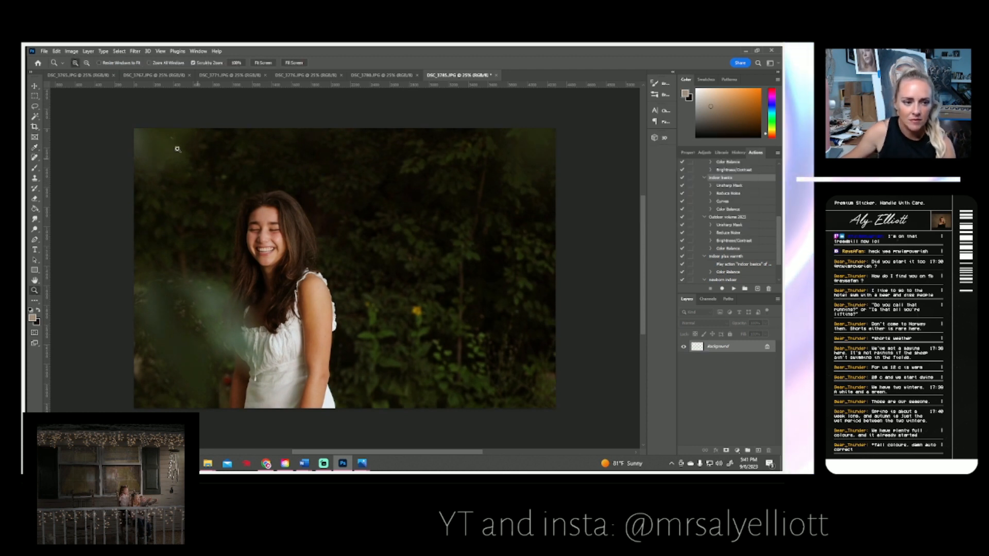
Save the laughing portrait DSC_3785 as a baseline JPEG at maximum quality 12 and close it.
click(56, 51)
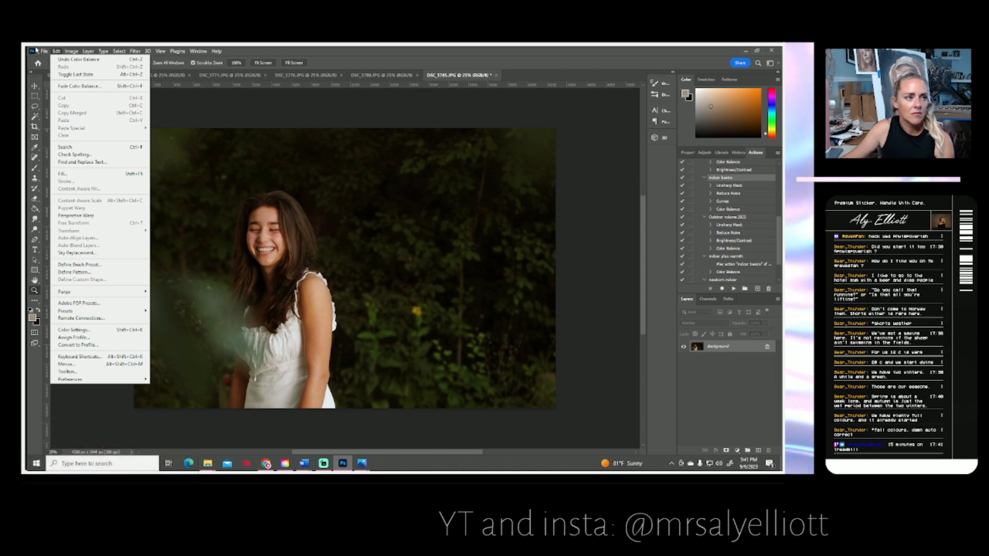
mouse_move(45, 51)
click(67, 147)
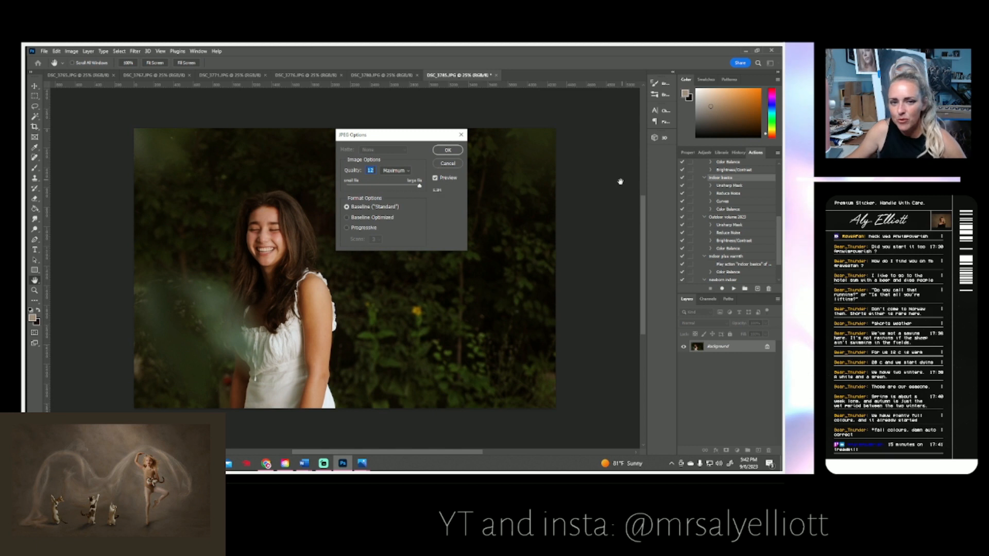
click(446, 150)
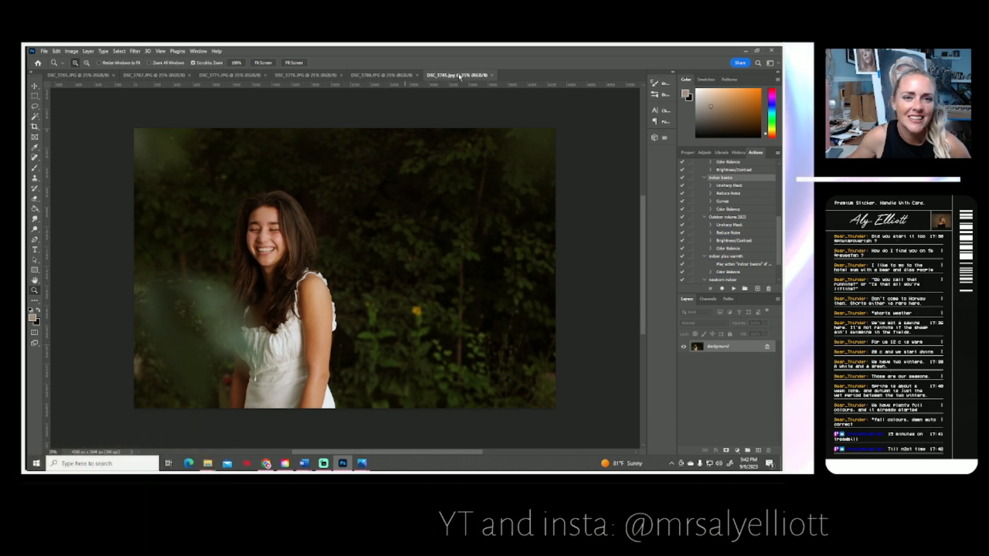
click(492, 76)
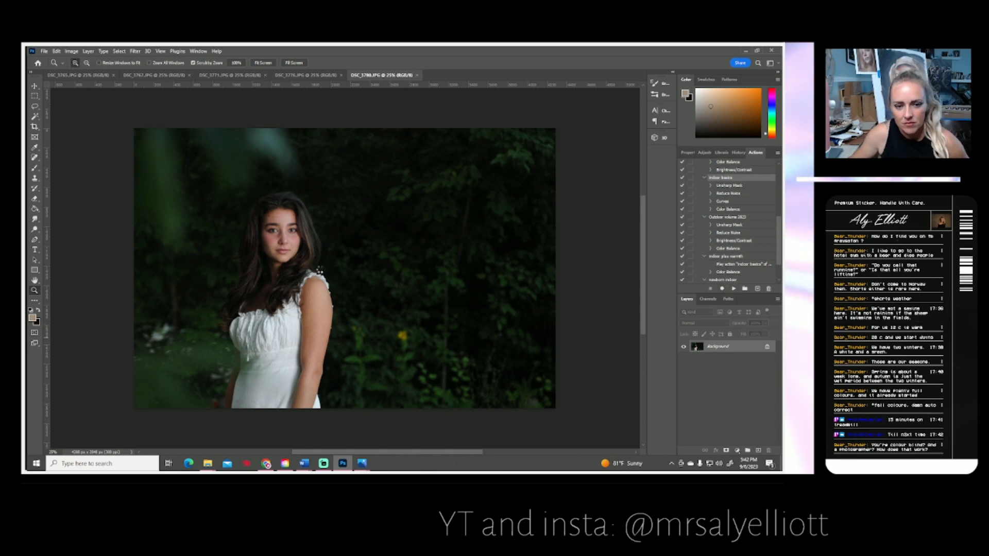
Run the indoor basics action on DSC_3786 and apply a midtone Color Balance of +18 towards red and -12 towards yellow.
click(71, 51)
mouse_move(88, 71)
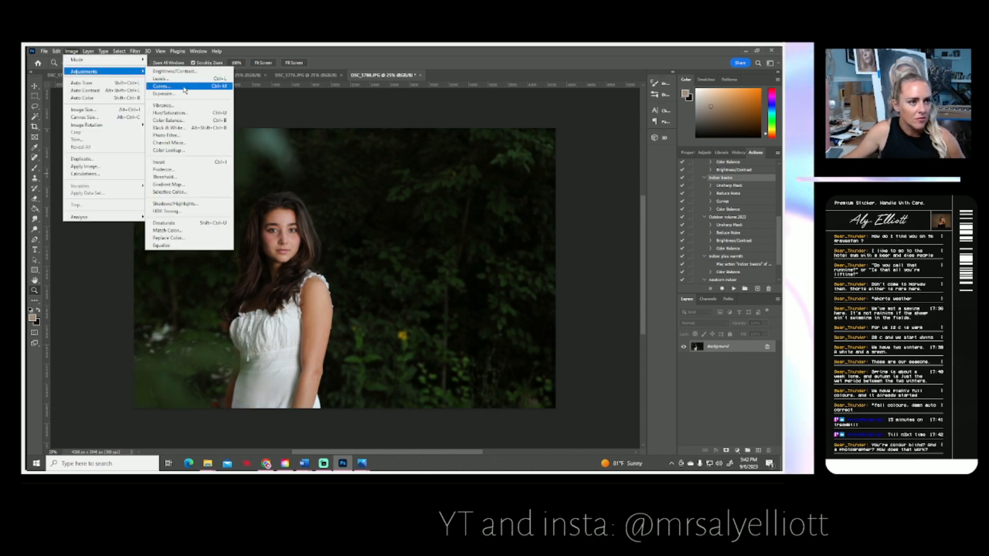
click(180, 120)
drag(648, 182, 646, 201)
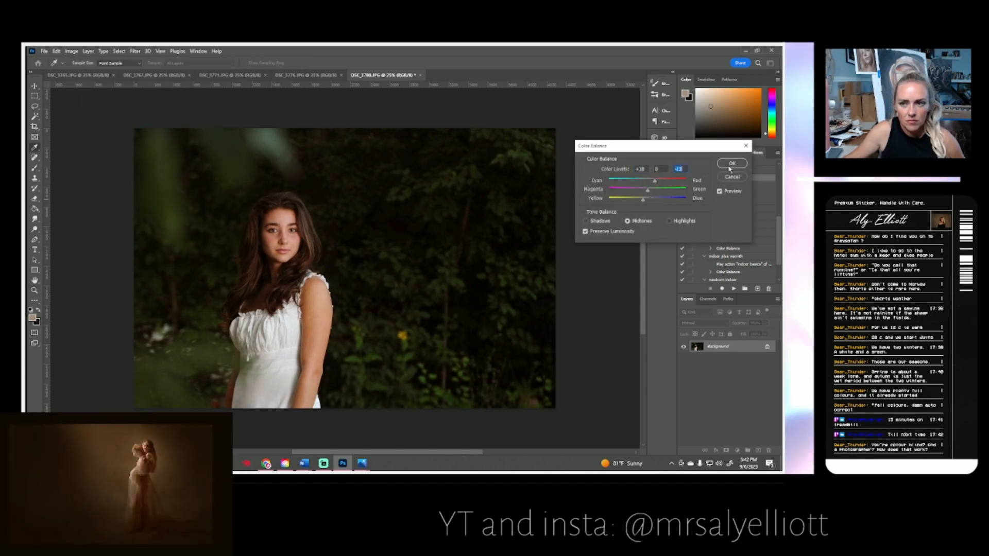
click(732, 163)
key(z)
Set the brightness of DSC_3786 to -12 and raise its contrast.
click(71, 51)
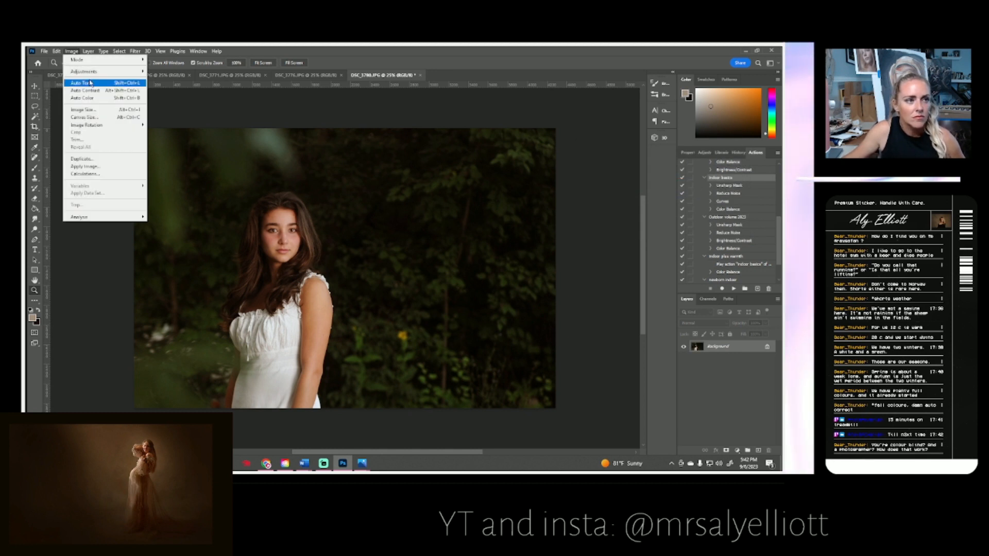
mouse_move(83, 71)
click(176, 71)
mouse_move(650, 185)
mouse_down()
mouse_move(638, 186)
mouse_move(651, 200)
mouse_up()
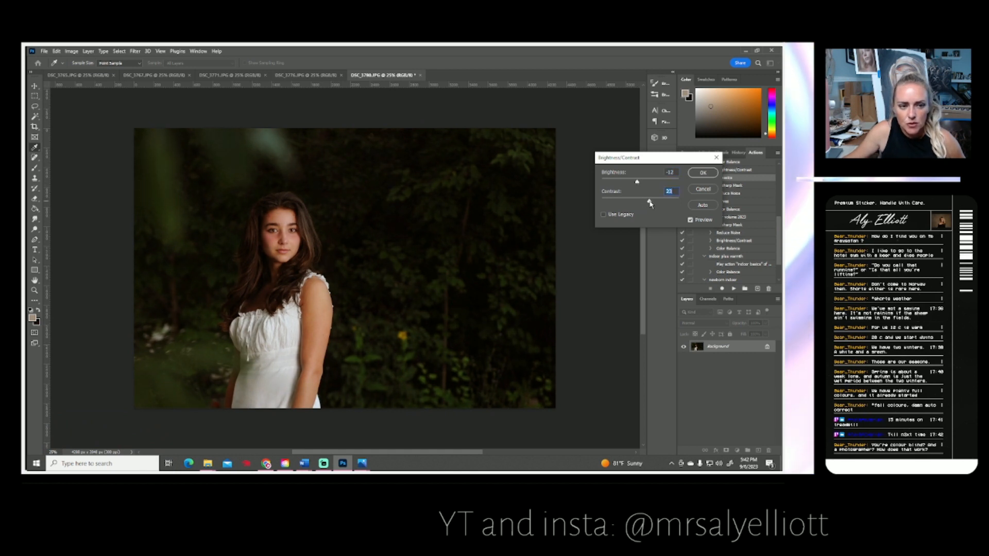
click(703, 172)
Lighten the subject's face in DSC_3786 using a soft Dodge brush set to midtones.
click(36, 230)
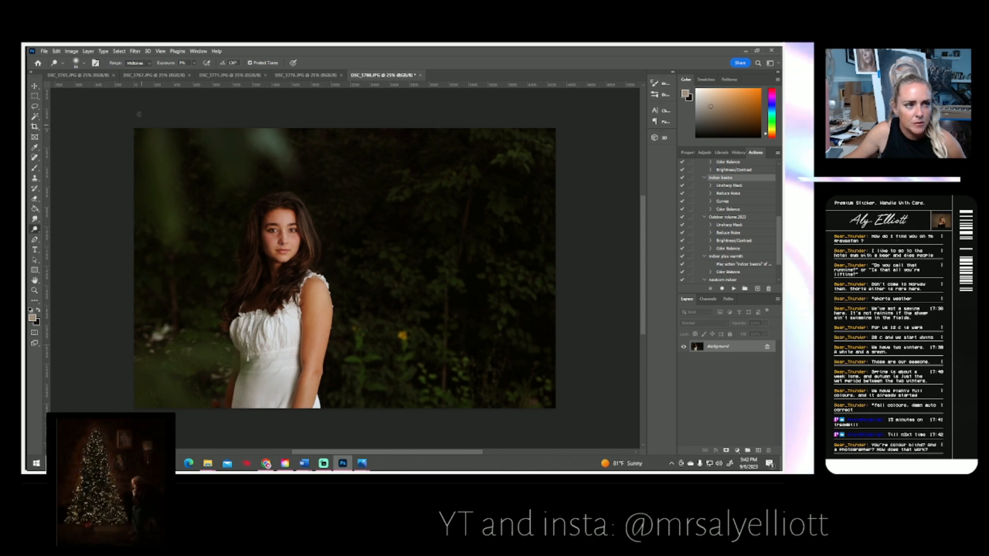
click(83, 67)
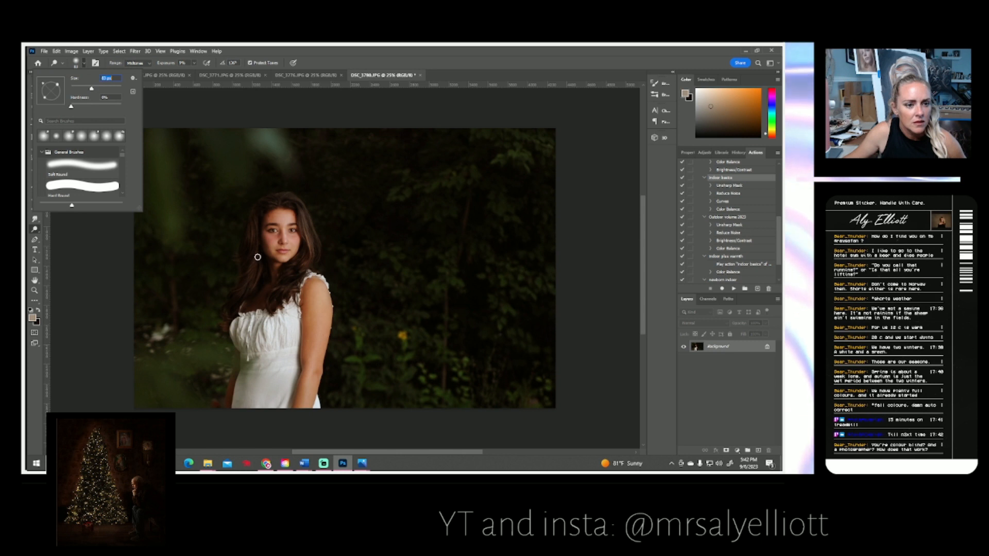
click(270, 235)
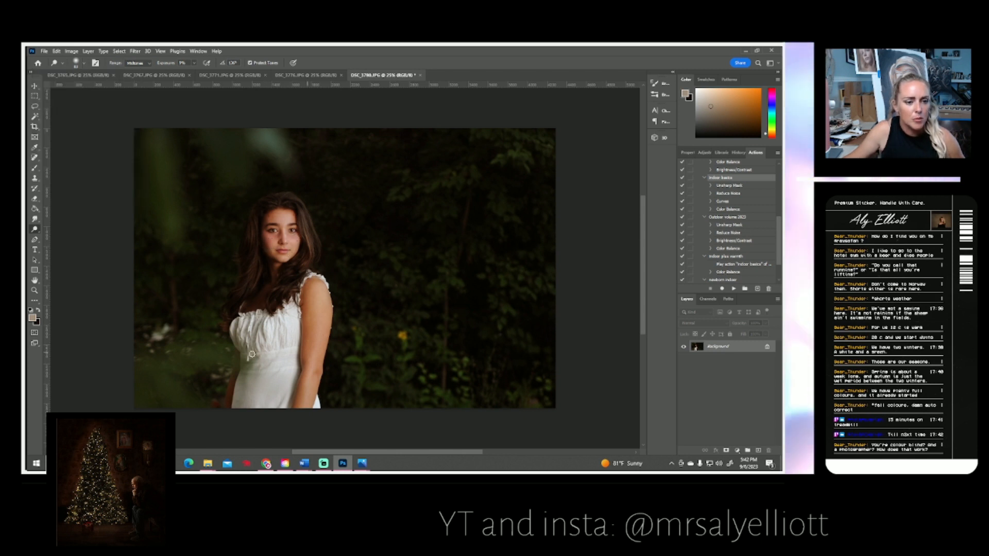
Save DSC_3786 as a baseline JPEG at maximum quality 12 and close it.
click(44, 51)
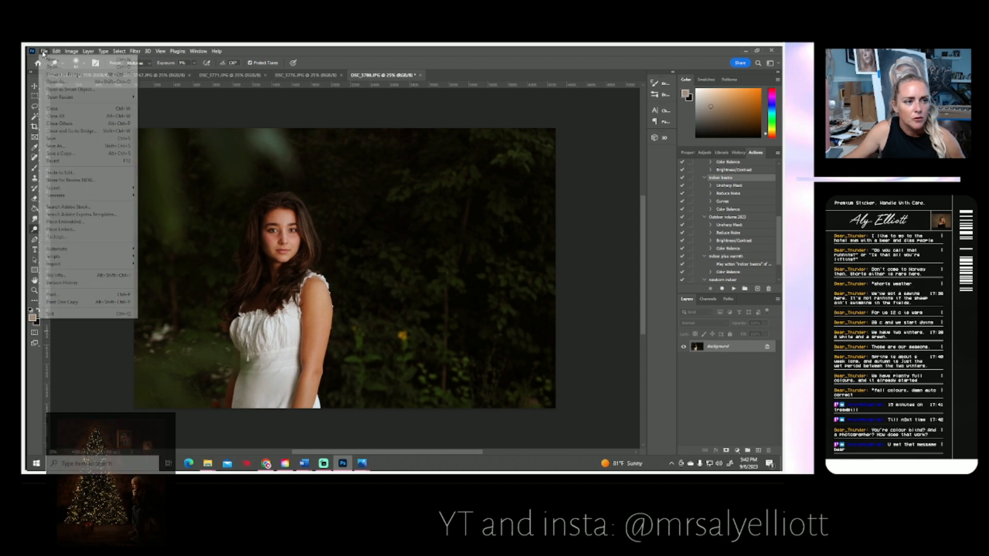
click(62, 148)
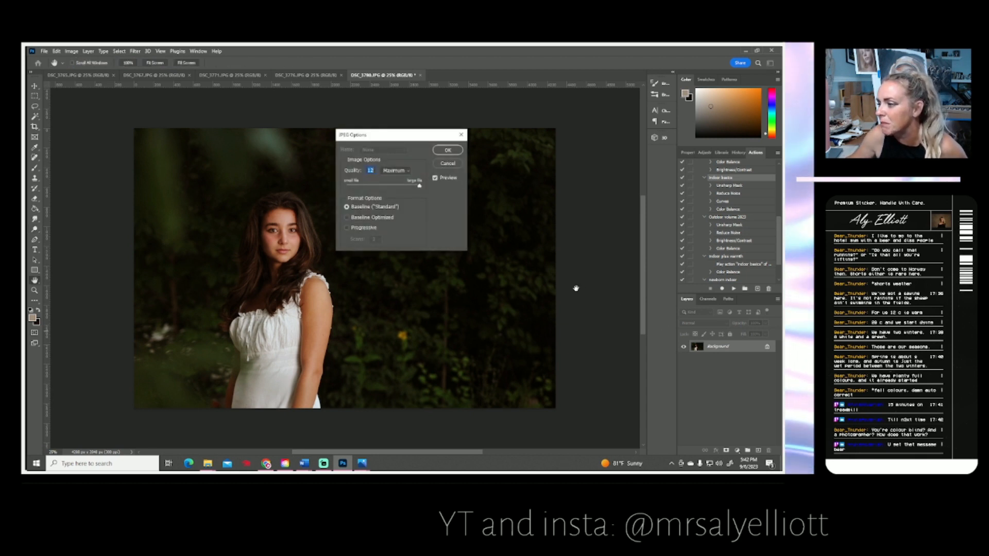
click(441, 150)
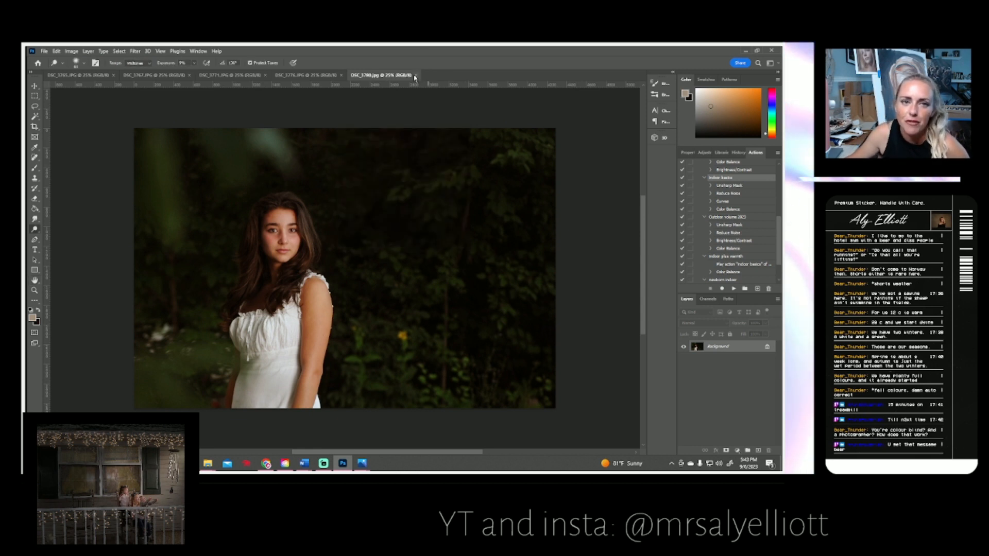
click(416, 76)
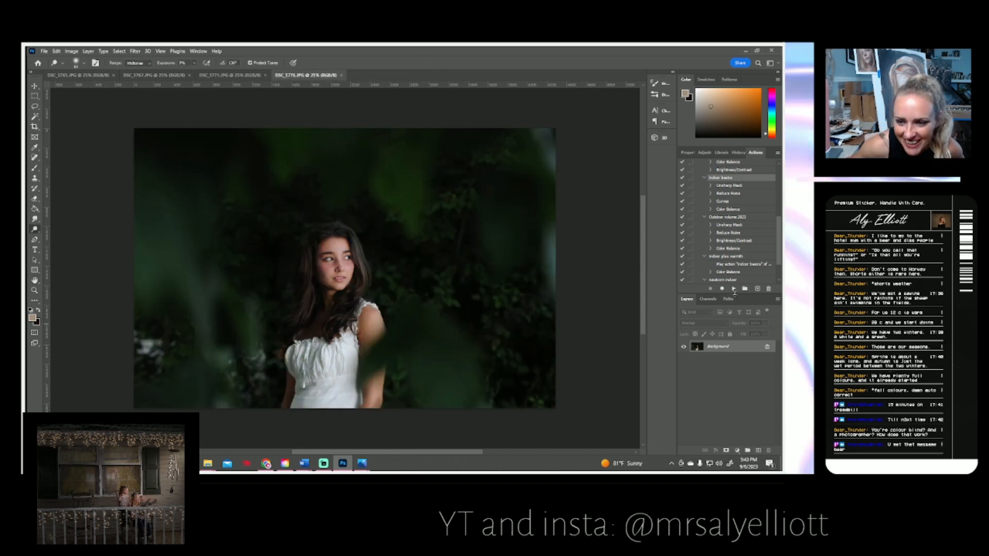
Run the indoor basics action on DSC_3776 and apply a midtone Color Balance of +18 towards red and about -20 towards yellow.
click(381, 284)
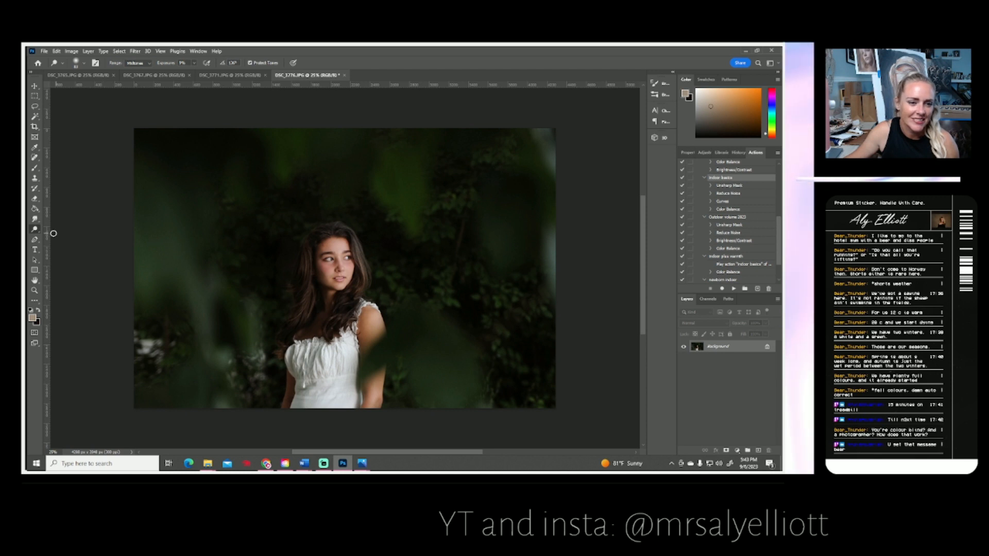
click(71, 51)
mouse_move(78, 77)
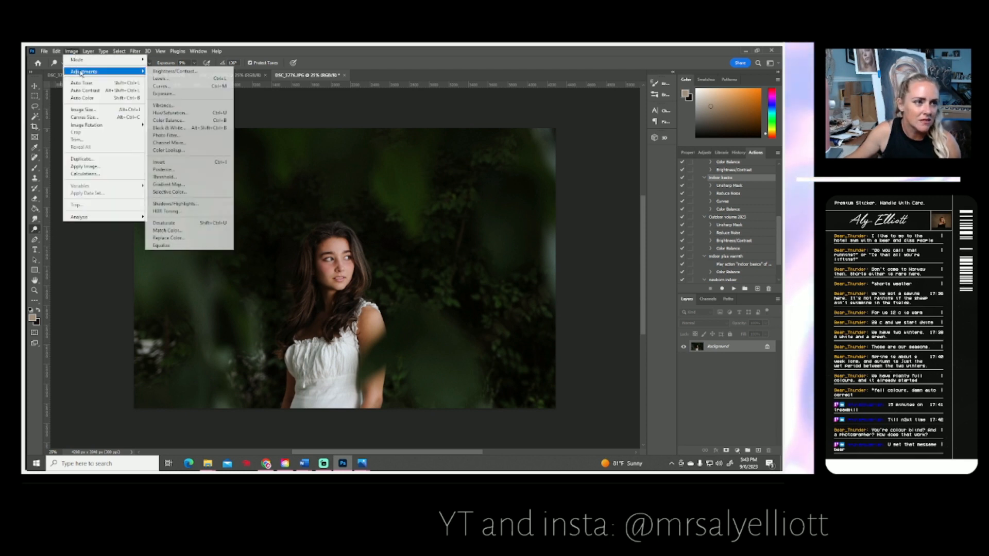
click(183, 123)
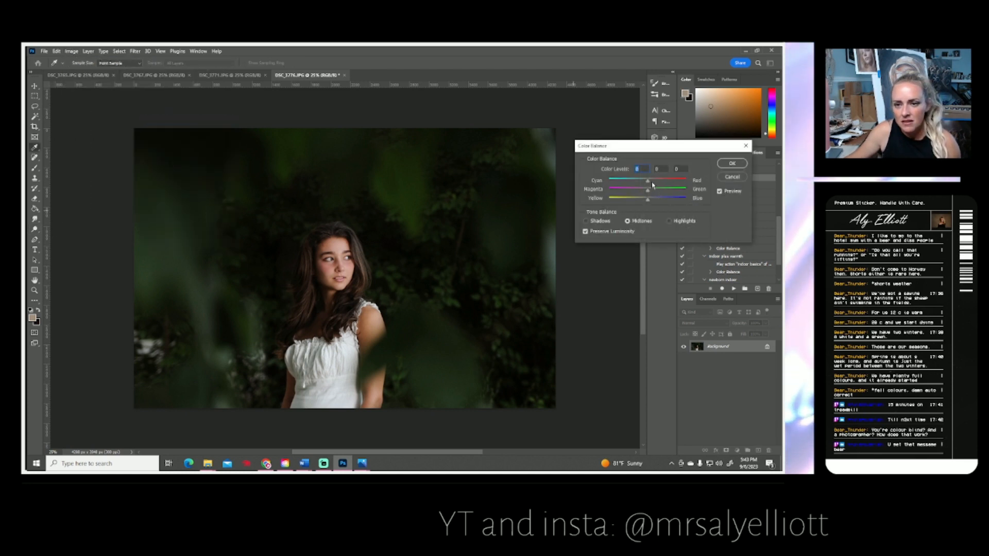
drag(650, 183, 639, 203)
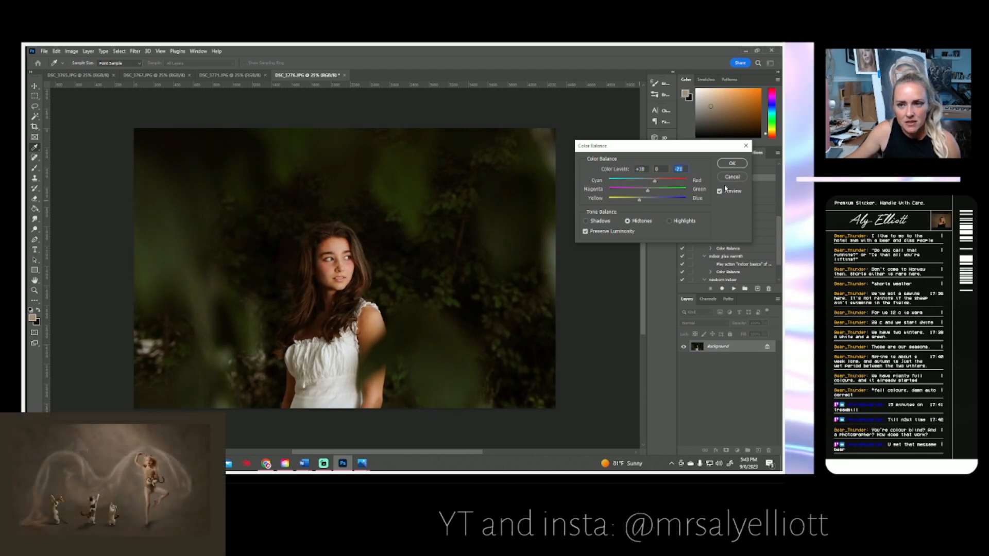
click(732, 163)
Set the brightness of DSC_3776 to -24, leaving the contrast at 0.
click(73, 52)
mouse_move(103, 68)
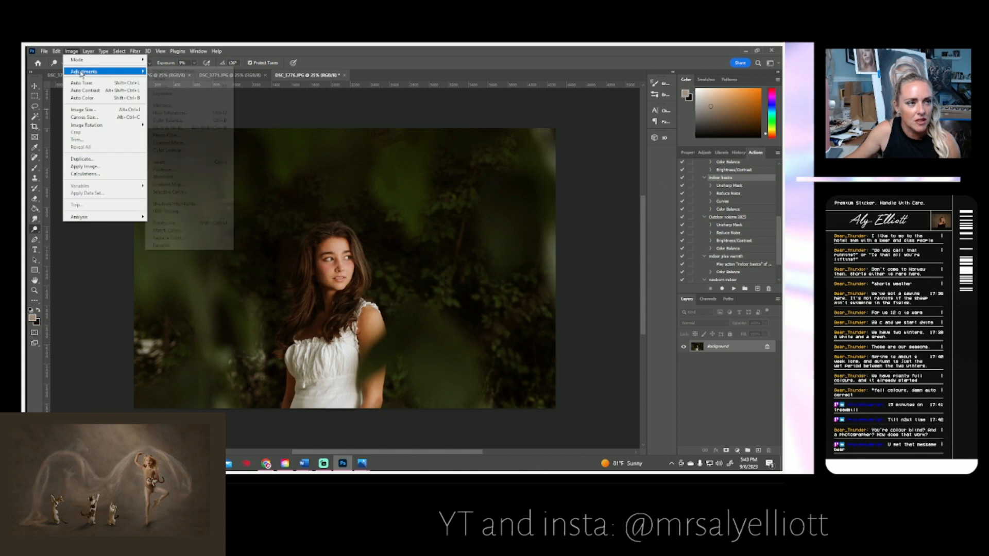
click(170, 71)
drag(643, 186, 635, 189)
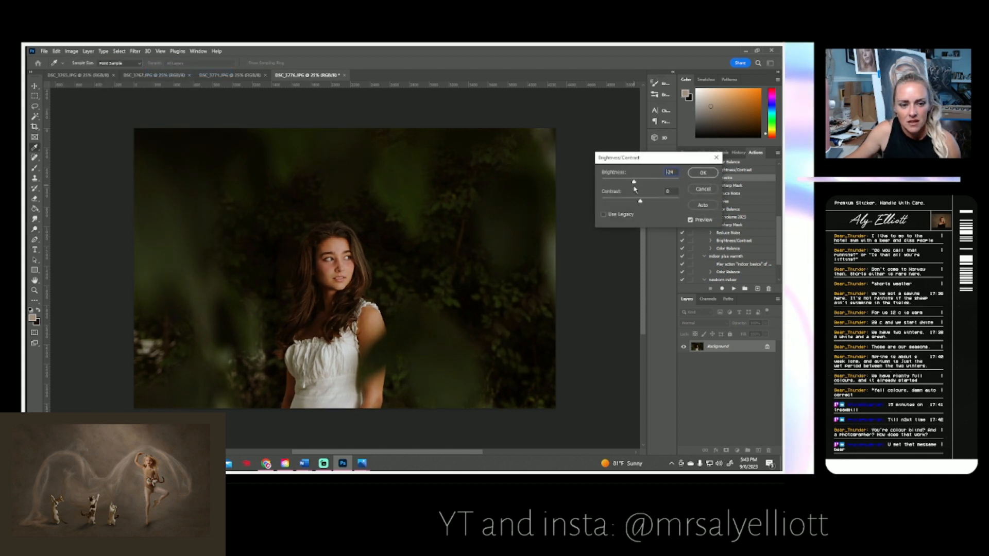
click(700, 173)
Duplicate the Background layer of DSC_3776 under the default name.
right_click(723, 349)
click(724, 364)
click(470, 162)
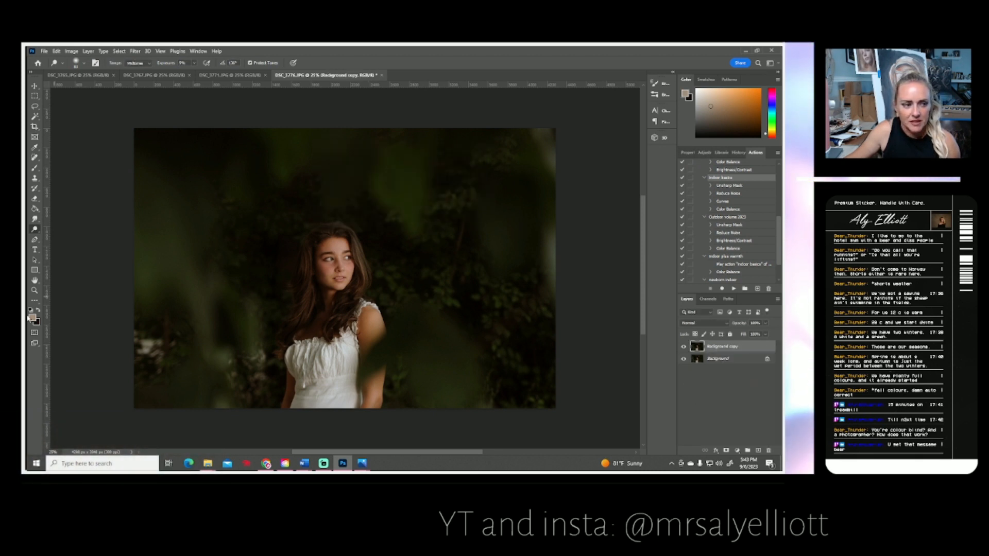
Brighten the face on the duplicate layer with a smaller midtone Dodge brush and soften the skin with the Smudge tool.
click(35, 290)
click(334, 264)
drag(334, 263, 342, 273)
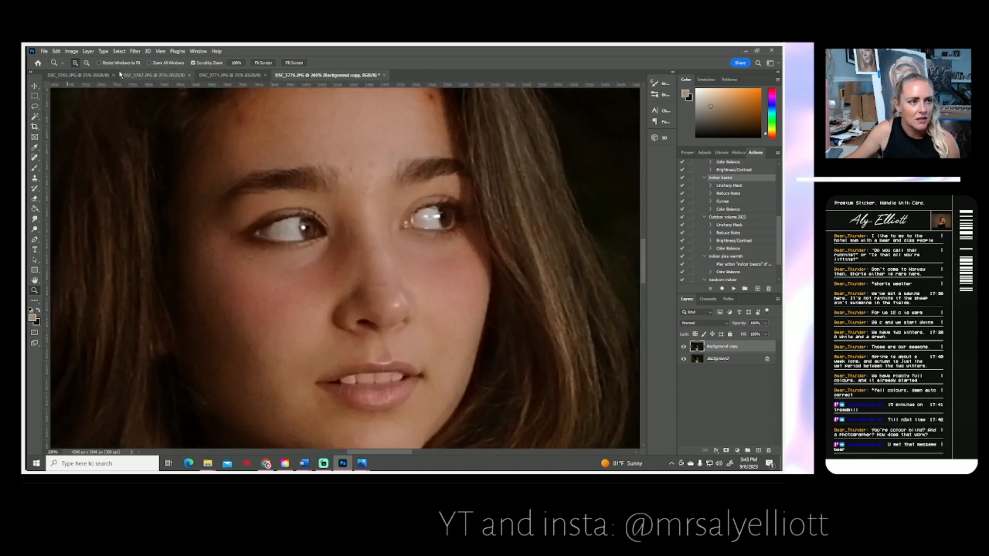
alt+click(303, 232)
click(34, 229)
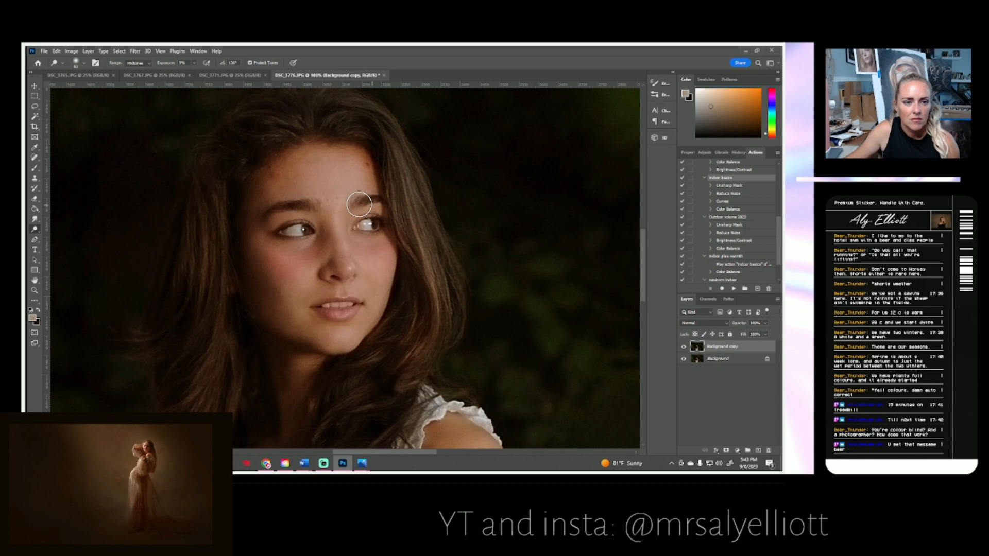
click(83, 63)
click(83, 88)
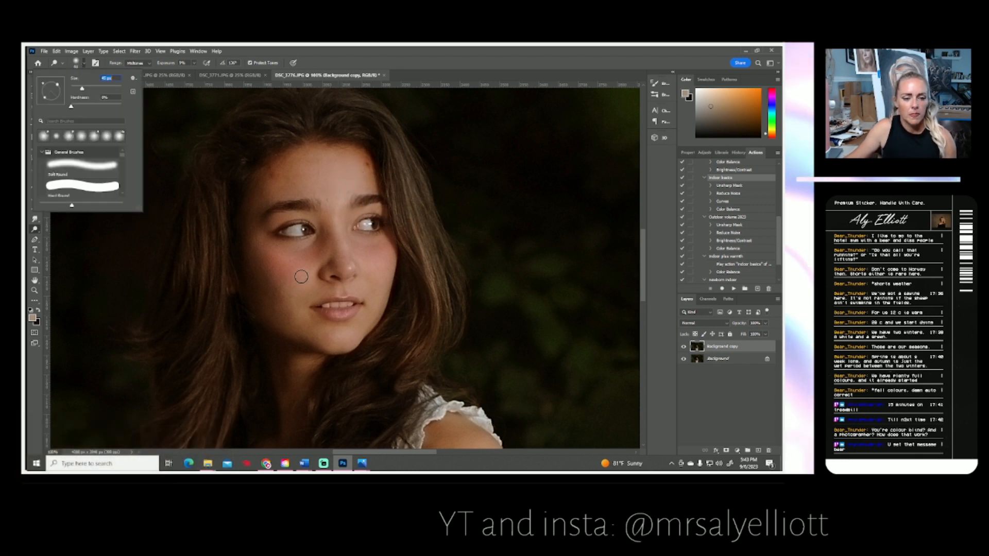
click(350, 267)
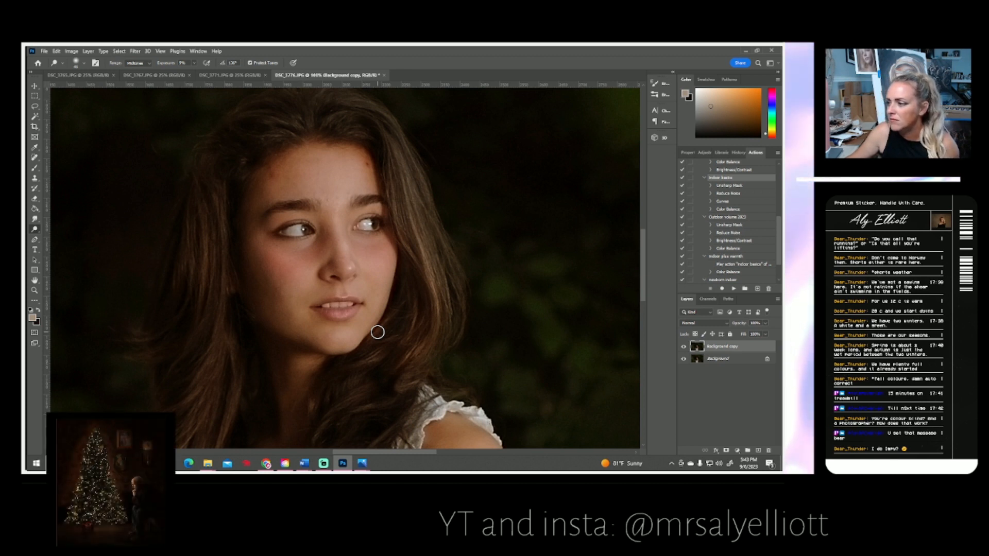
click(35, 219)
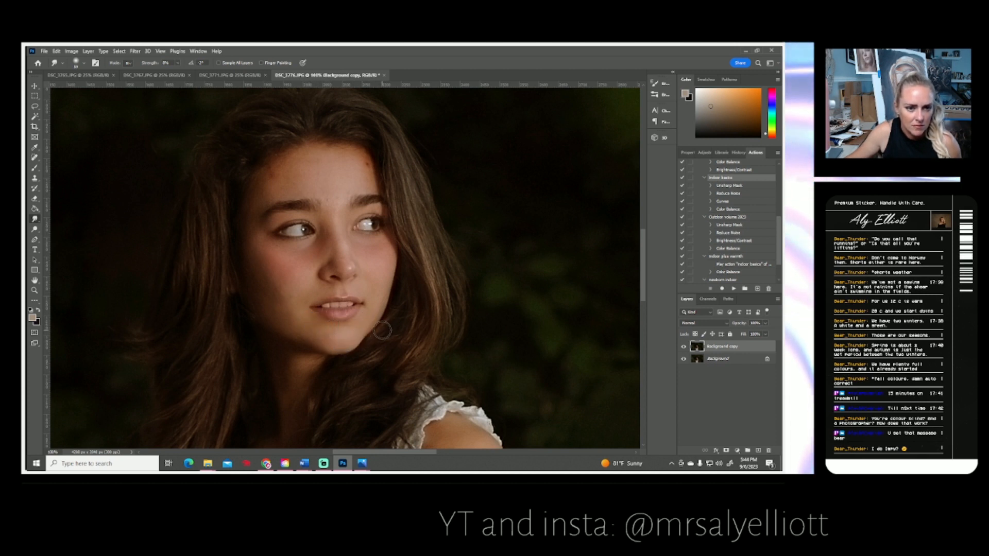
Clone out the bright reflections in the eye nearer the hair's lit side using a small soft Clone Stamp brush.
click(34, 290)
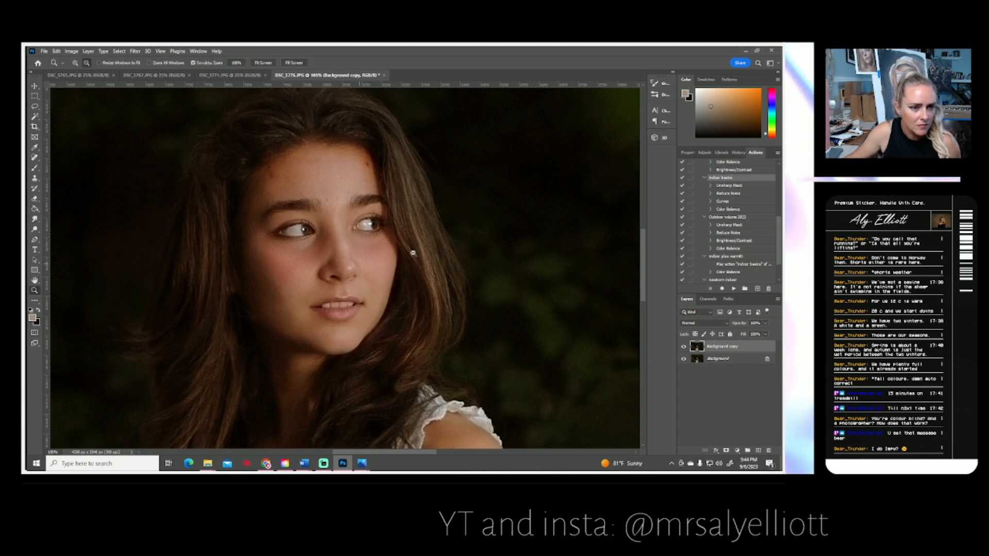
alt+click(336, 234)
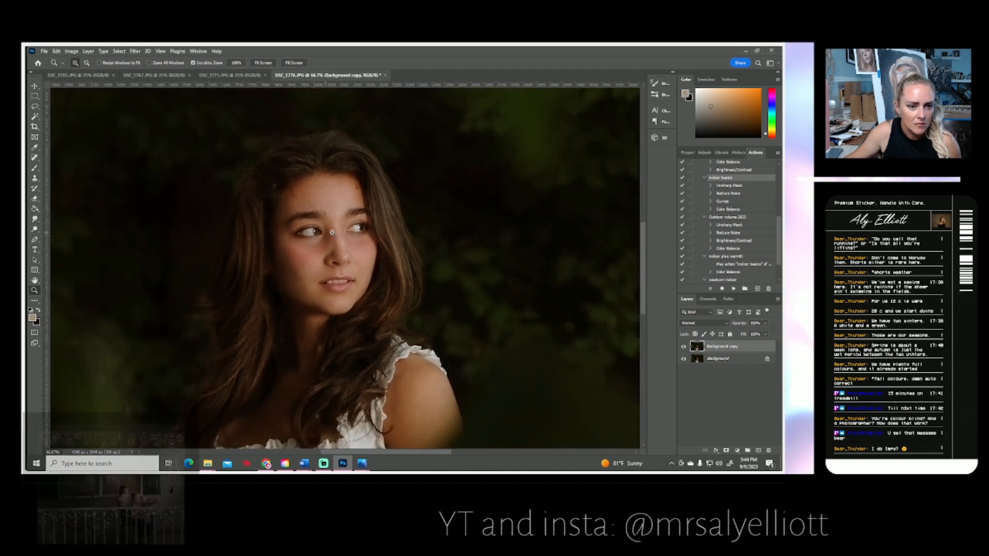
click(333, 233)
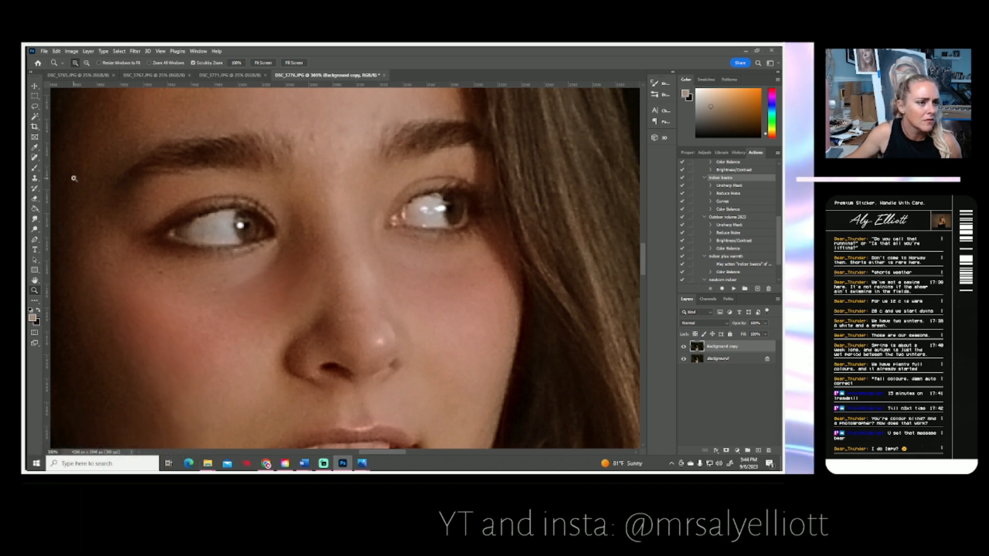
click(35, 178)
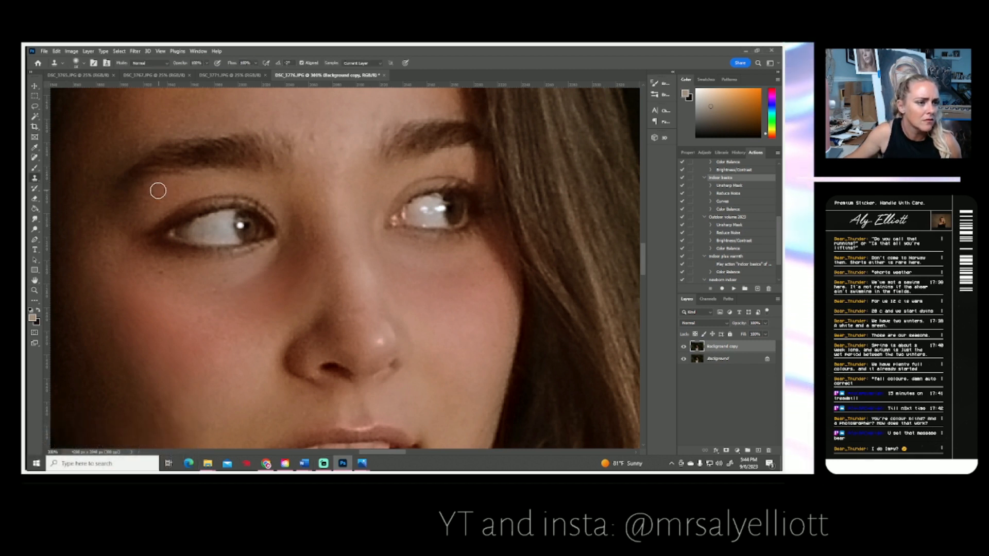
click(78, 63)
drag(75, 89, 74, 88)
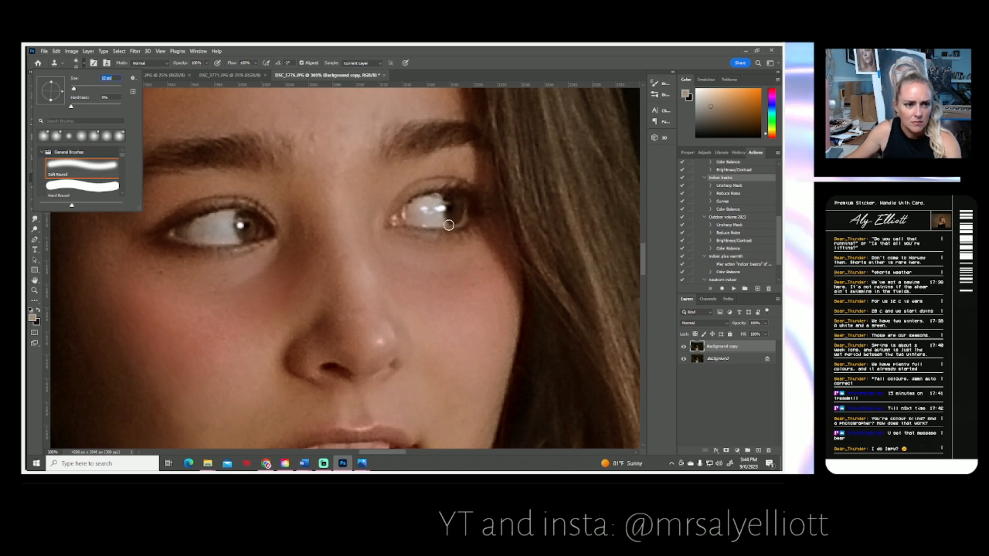
alt+click(241, 242)
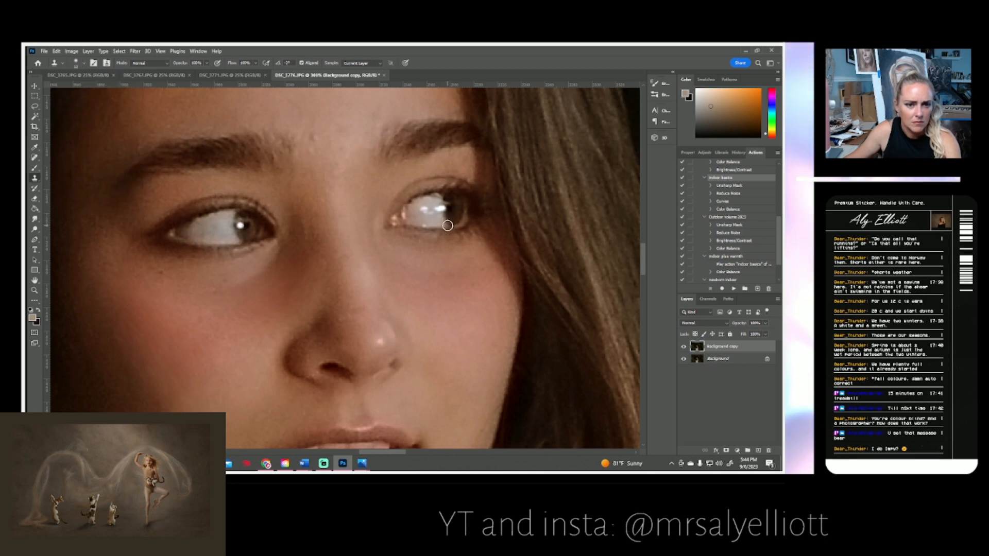
mouse_move(447, 223)
mouse_down()
mouse_move(434, 204)
mouse_move(447, 207)
mouse_up()
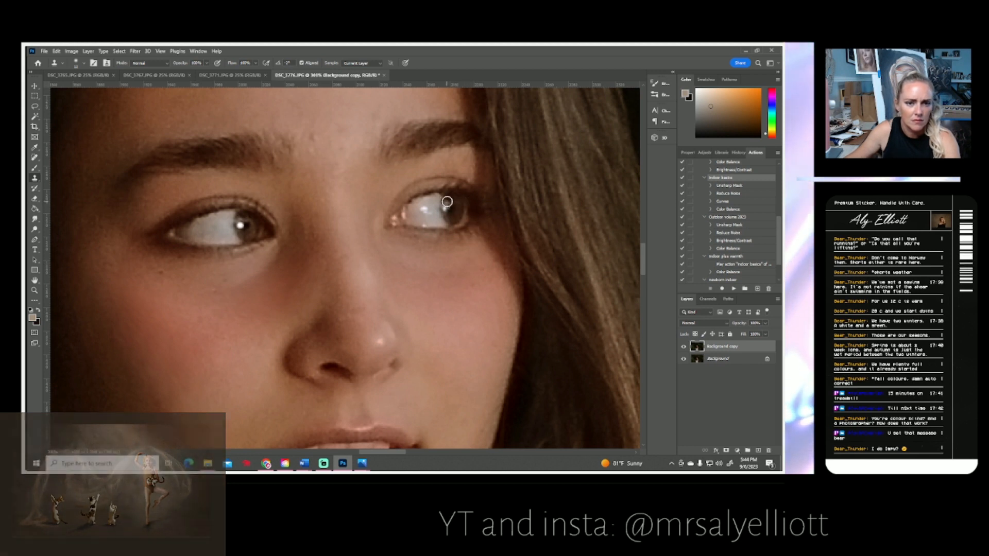
drag(455, 204, 426, 224)
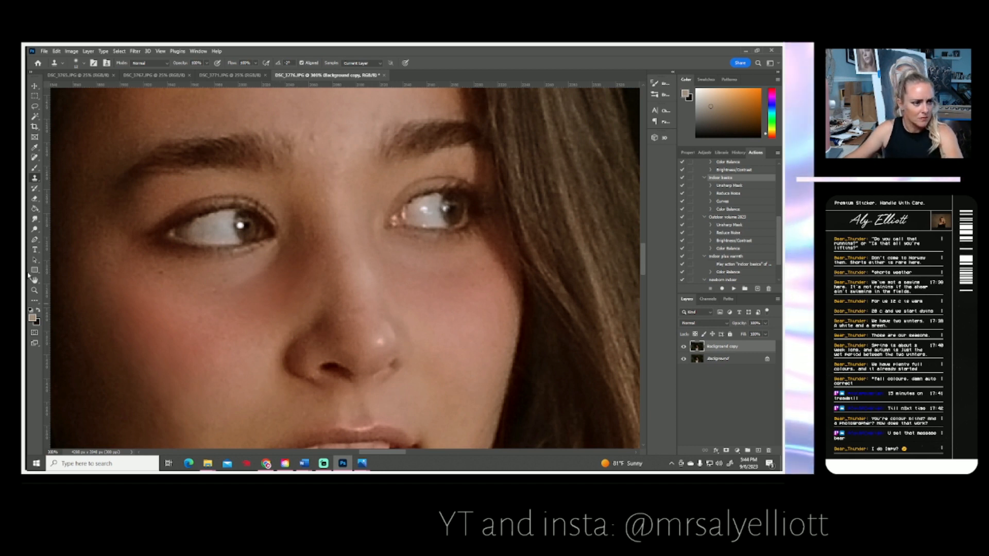
Darken the eye nearer the hair's lit side with a 10 px midtone Burn brush.
click(35, 290)
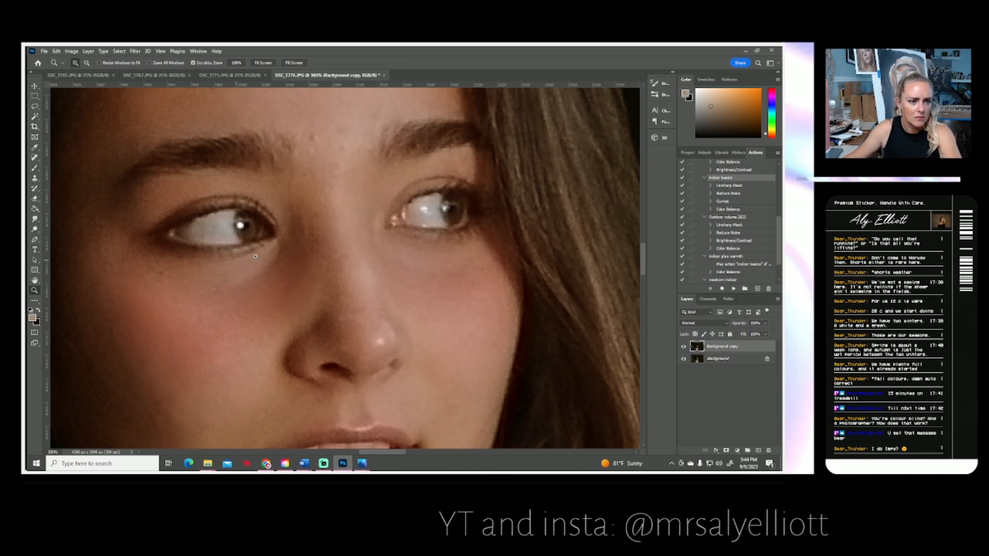
click(35, 178)
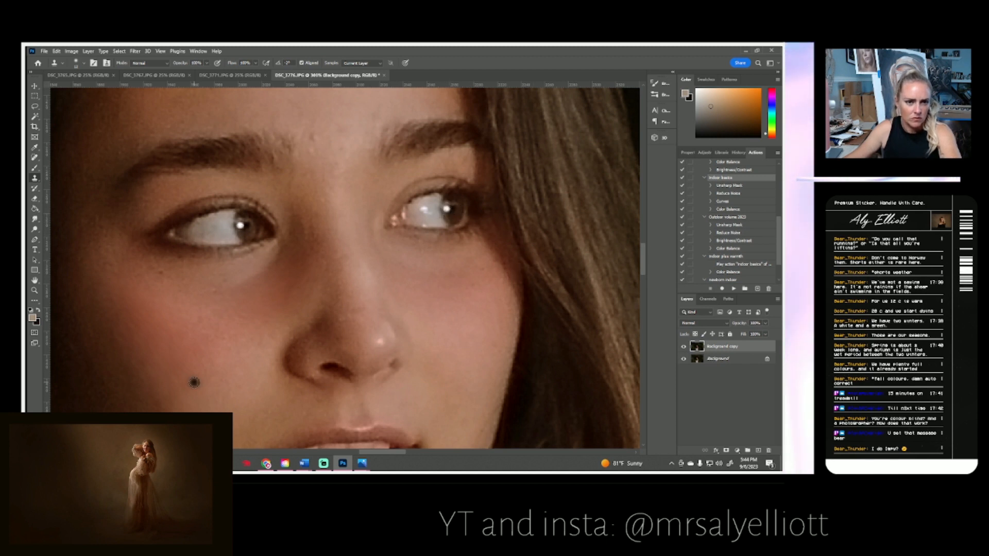
click(34, 291)
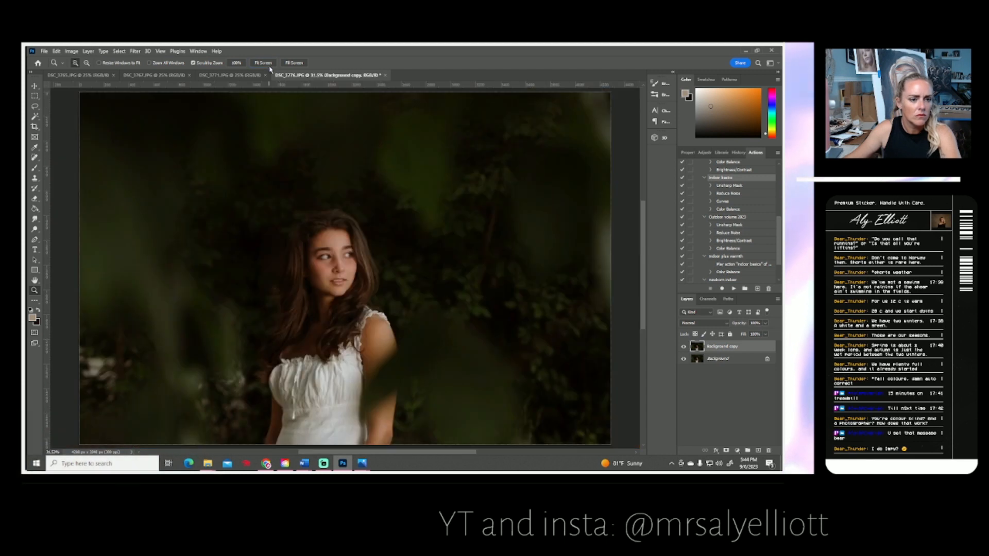
key(ctrl+0)
click(342, 273)
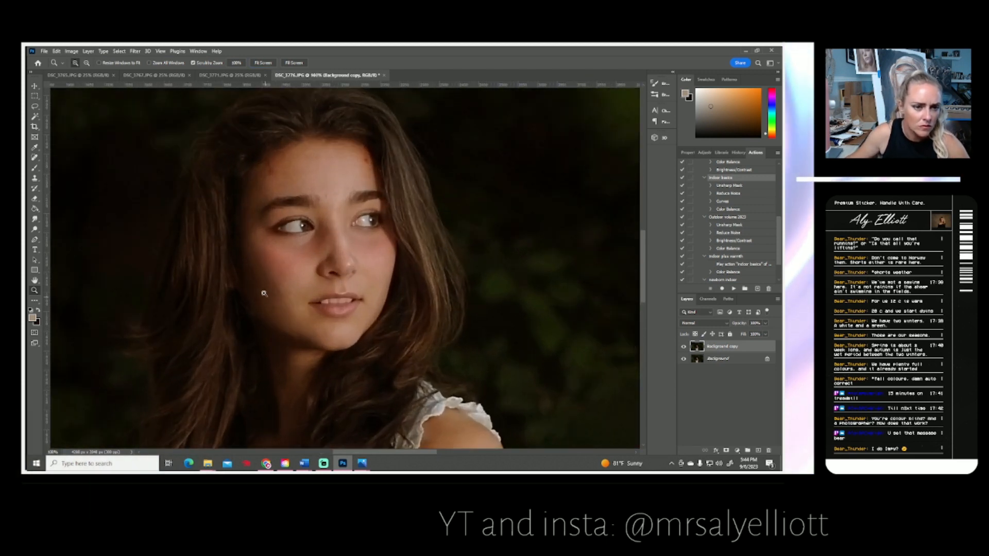
drag(35, 229, 81, 238)
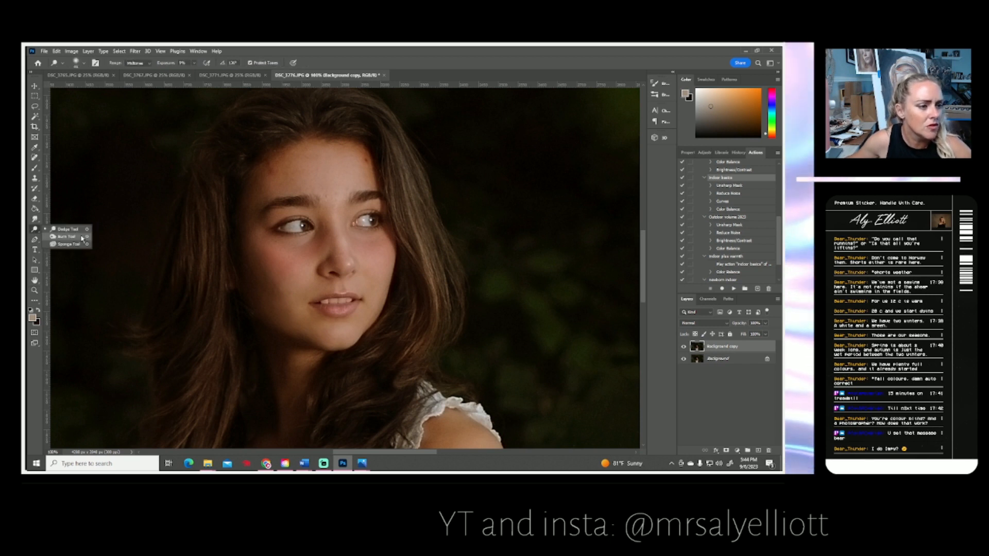
click(76, 62)
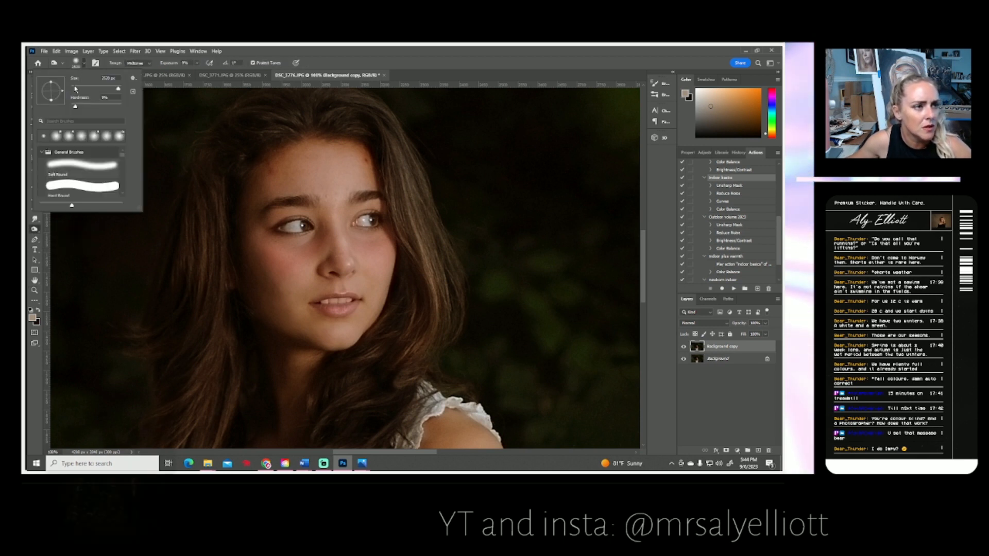
click(76, 89)
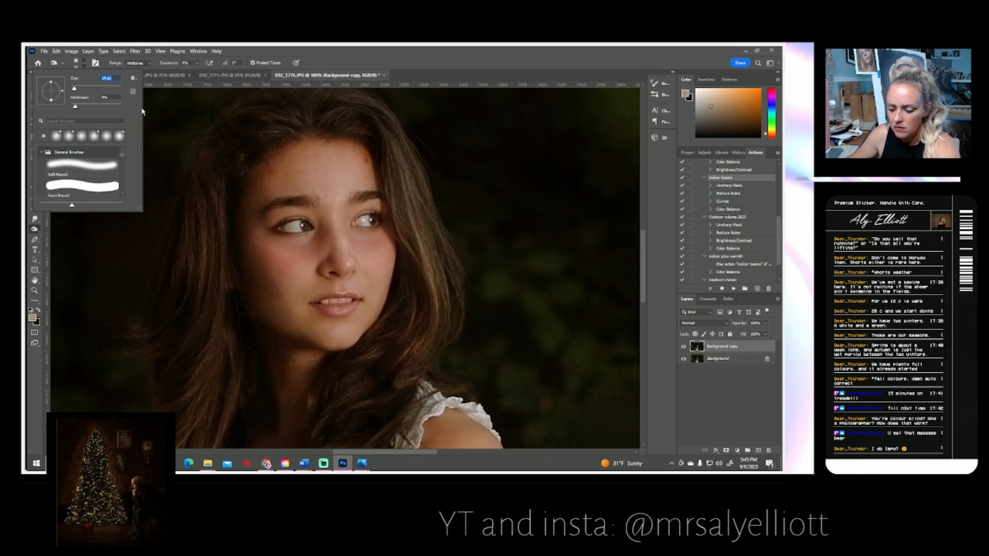
text(10)
key(Return)
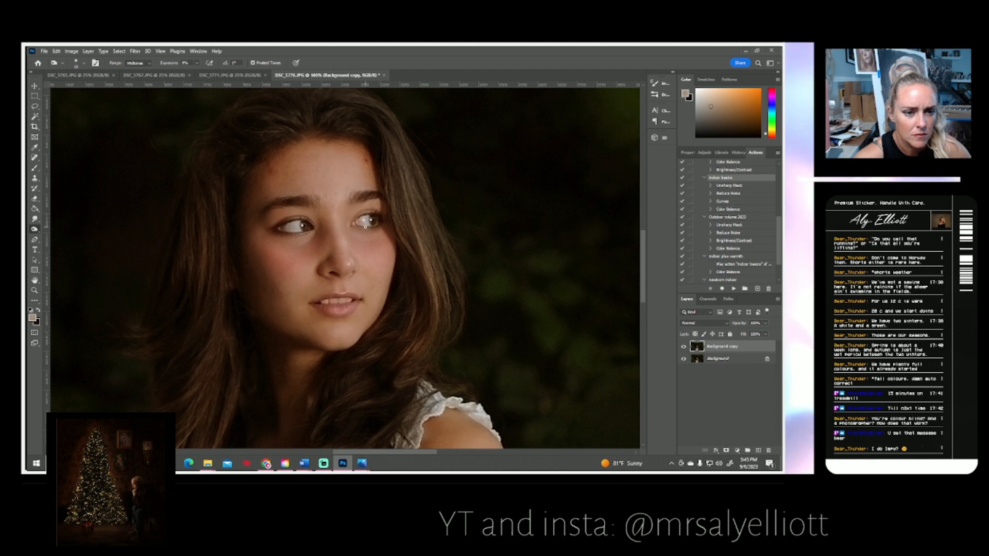
drag(369, 226, 370, 225)
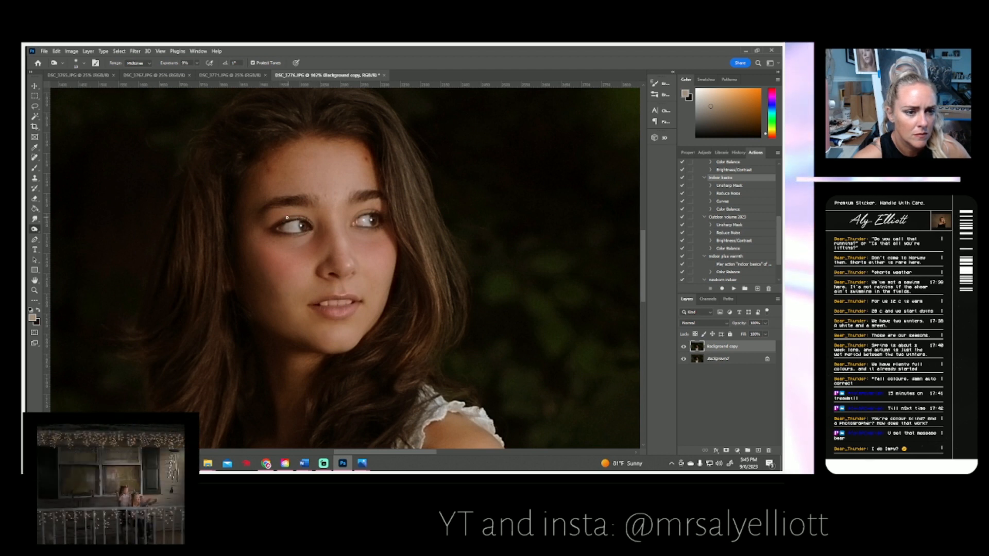
Soften the facial skin around the eyes and cheek with a smaller Smudge brush.
click(35, 219)
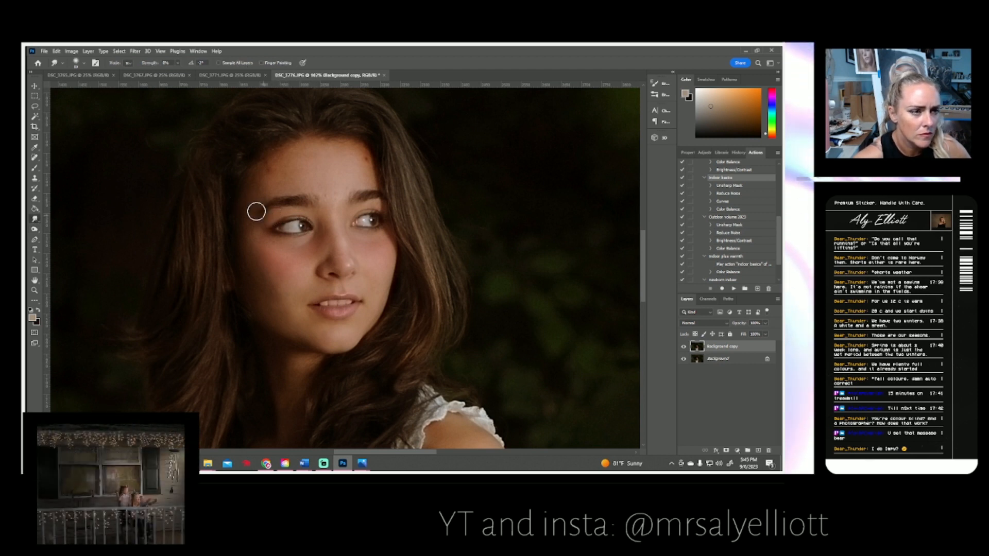
click(84, 64)
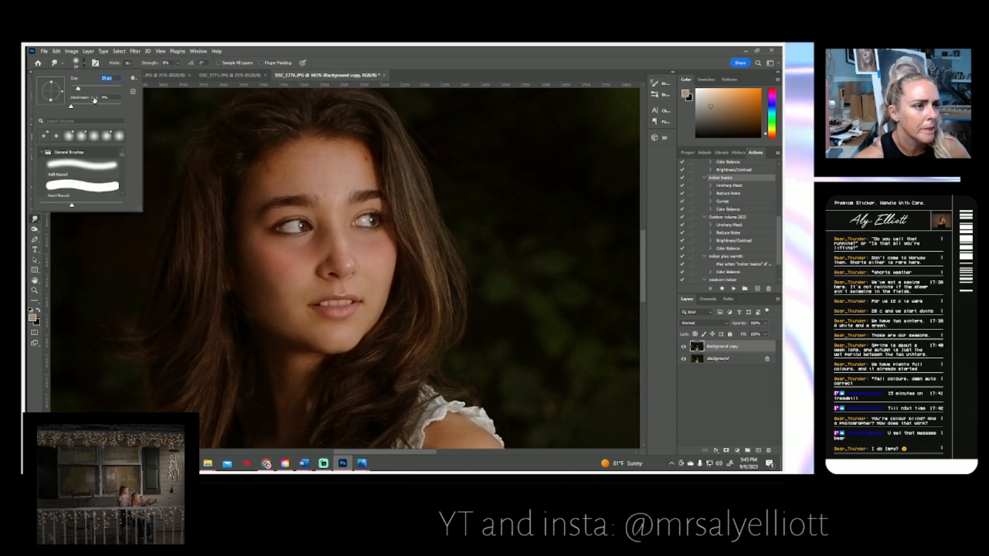
click(283, 215)
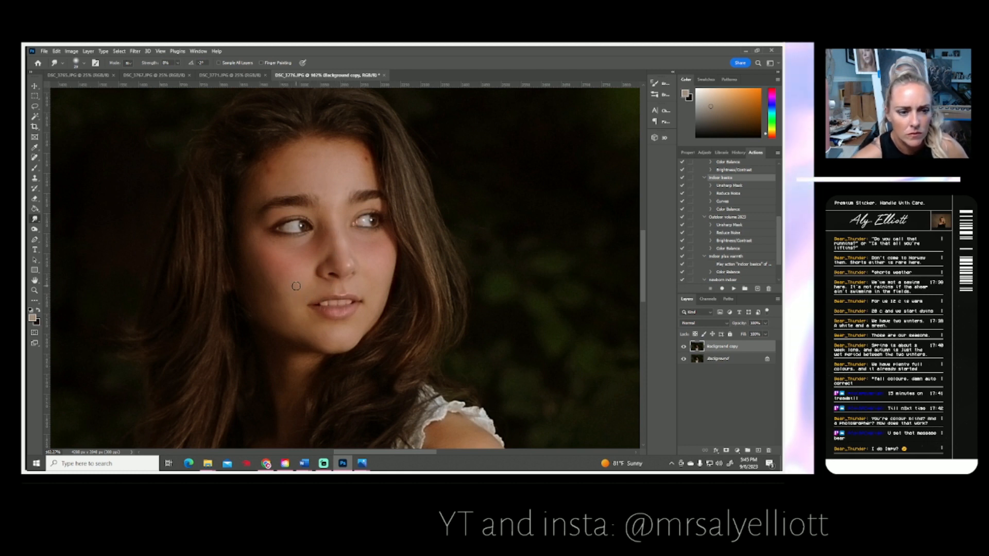
Brighten the highlights on the nose and forehead with a small soft midtone Dodge brush.
click(35, 219)
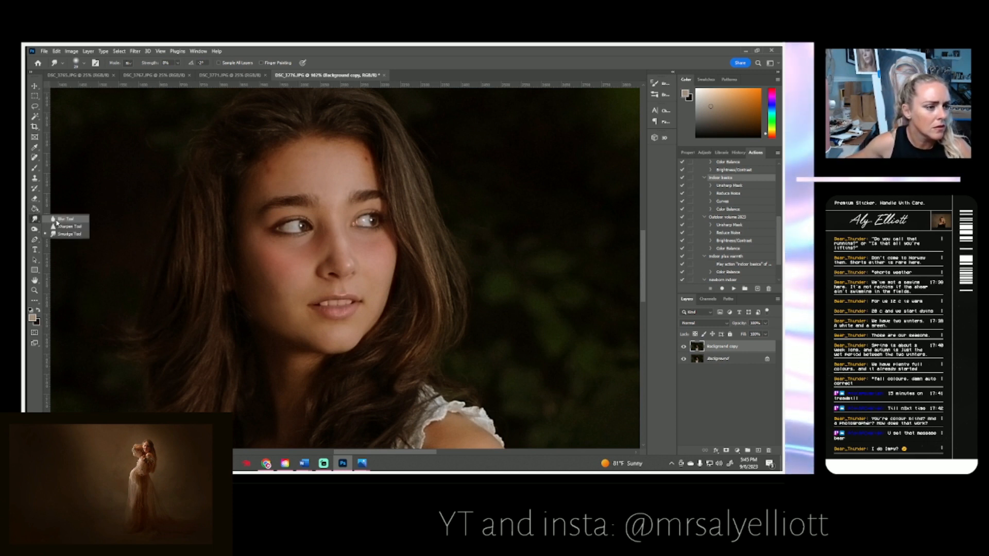
click(56, 222)
click(35, 229)
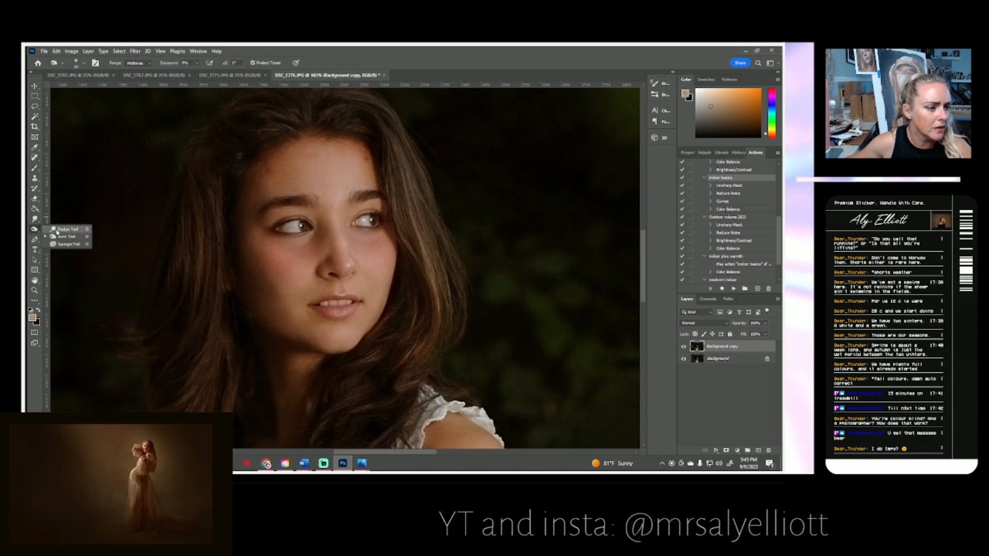
click(64, 237)
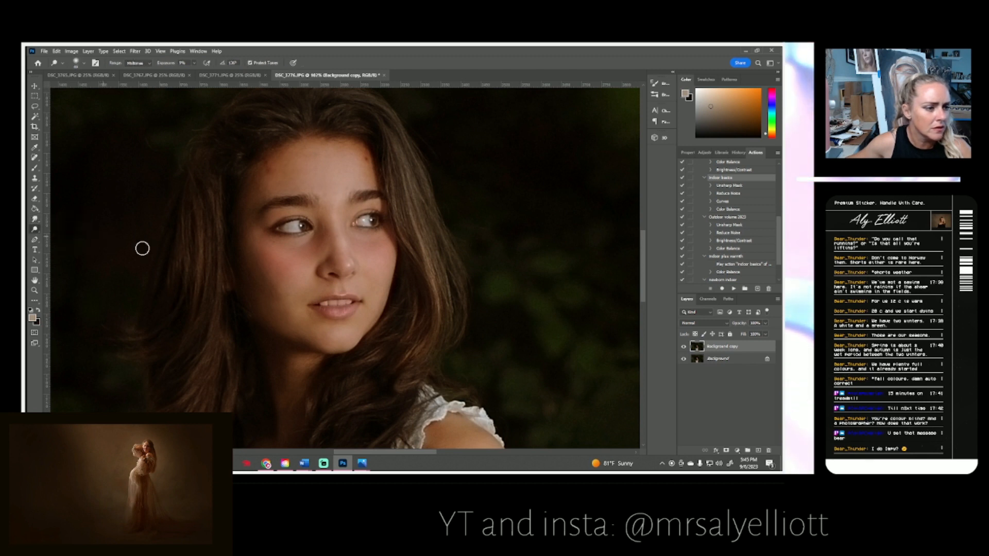
click(85, 63)
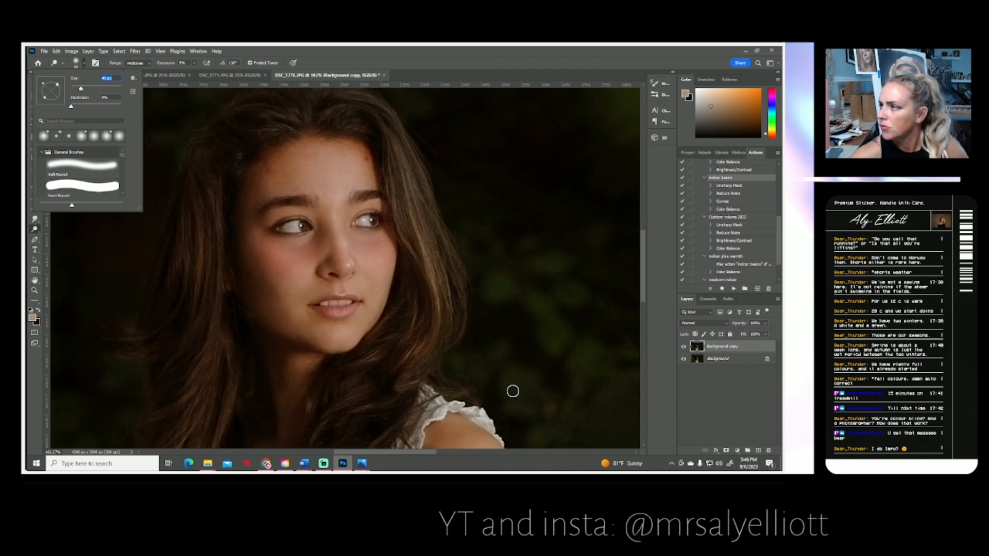
drag(342, 241, 349, 264)
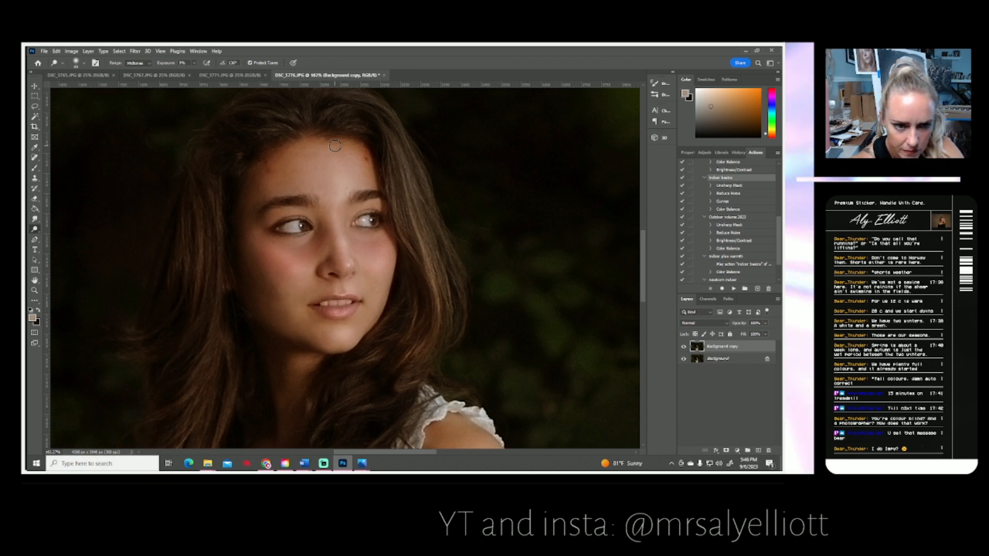
Deepen the shadow along the shaded cheek and jaw with a larger soft midtone Burn brush.
click(35, 229)
click(62, 238)
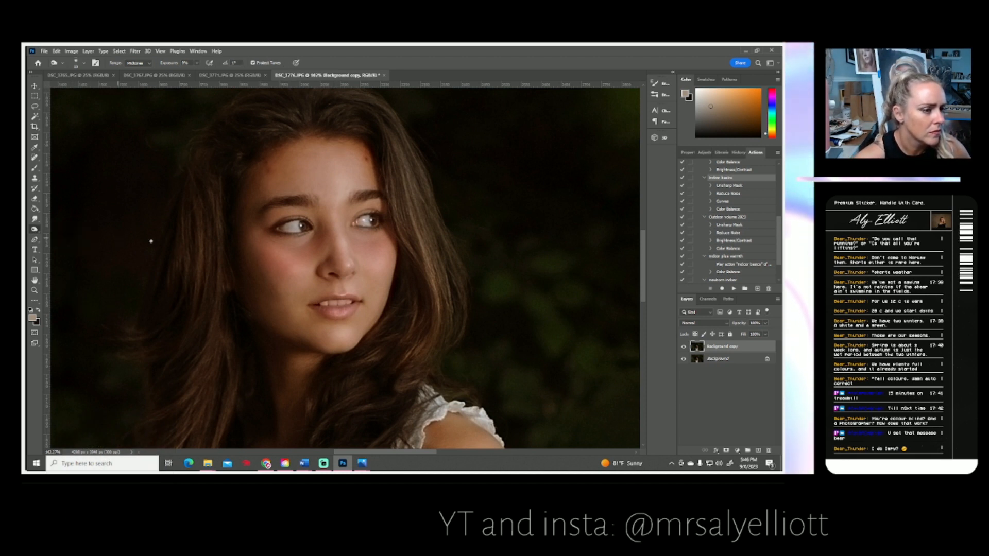
click(84, 63)
scroll(105, 89, down, 1)
click(105, 89)
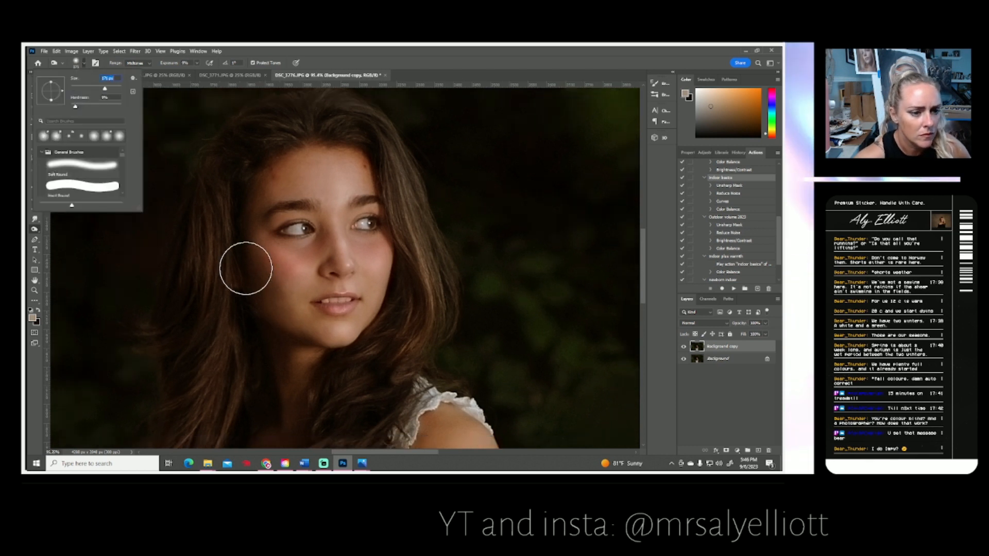
drag(105, 89, 100, 89)
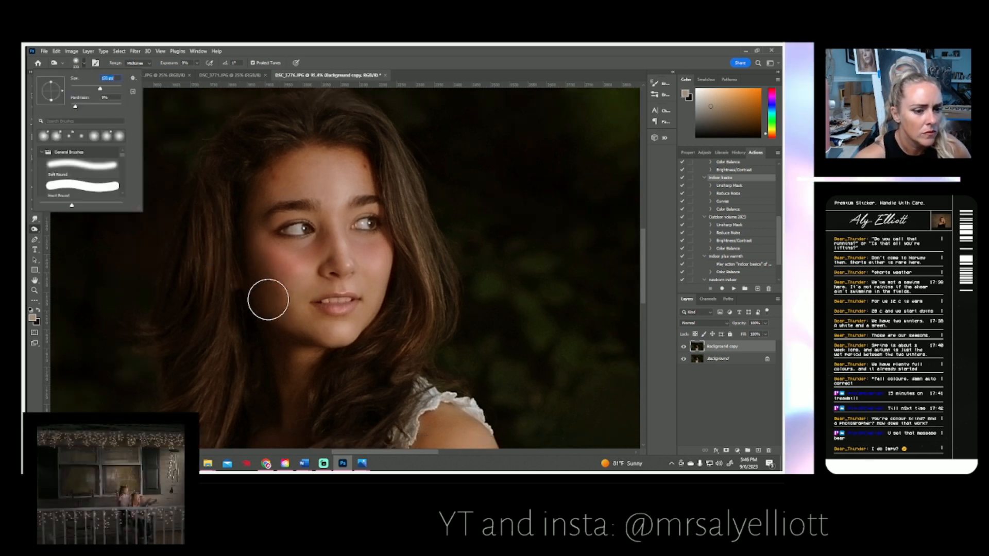
mouse_move(248, 274)
mouse_down()
mouse_move(280, 304)
mouse_move(259, 287)
mouse_move(285, 334)
mouse_up()
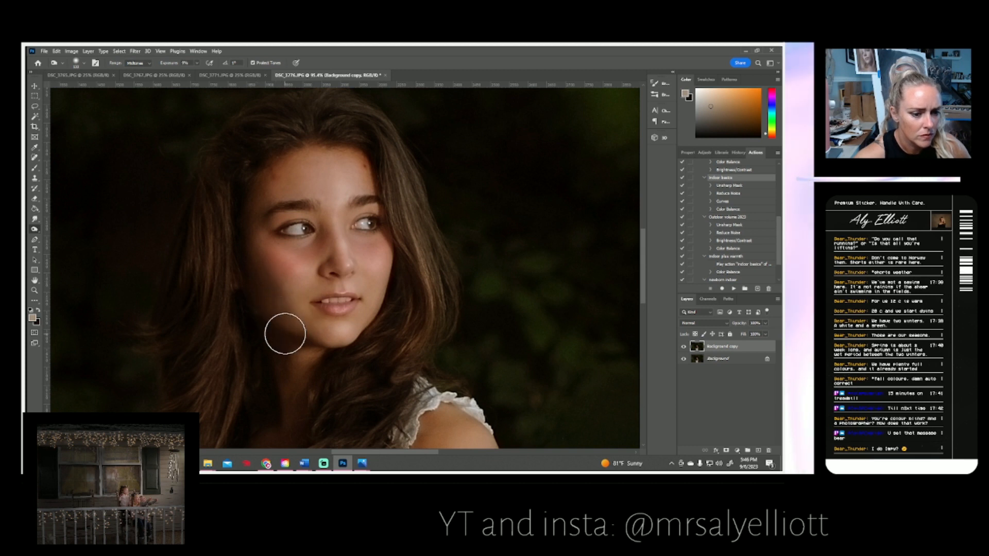
Brighten the hair on both sides of the face with a larger soft midtone Dodge brush.
click(34, 219)
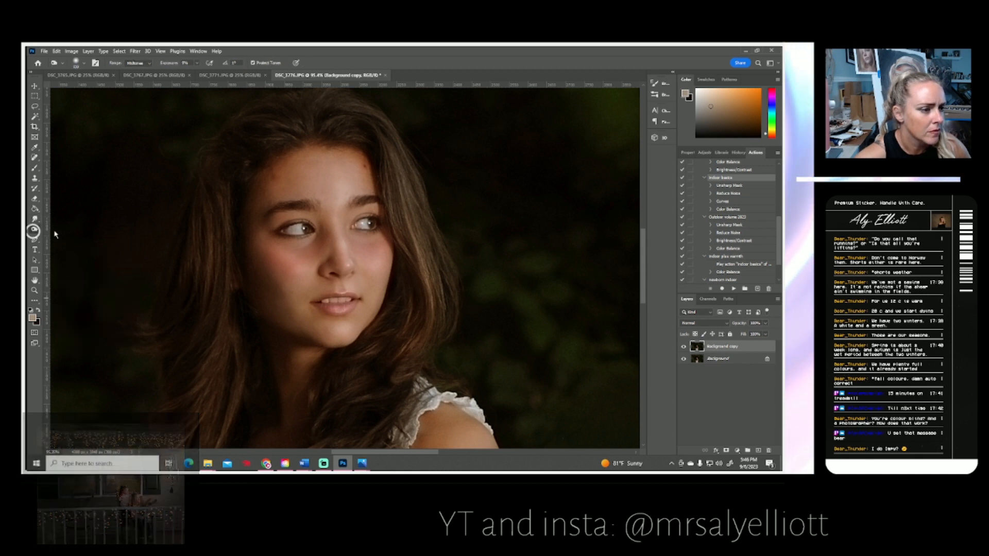
right_click(34, 229)
click(67, 231)
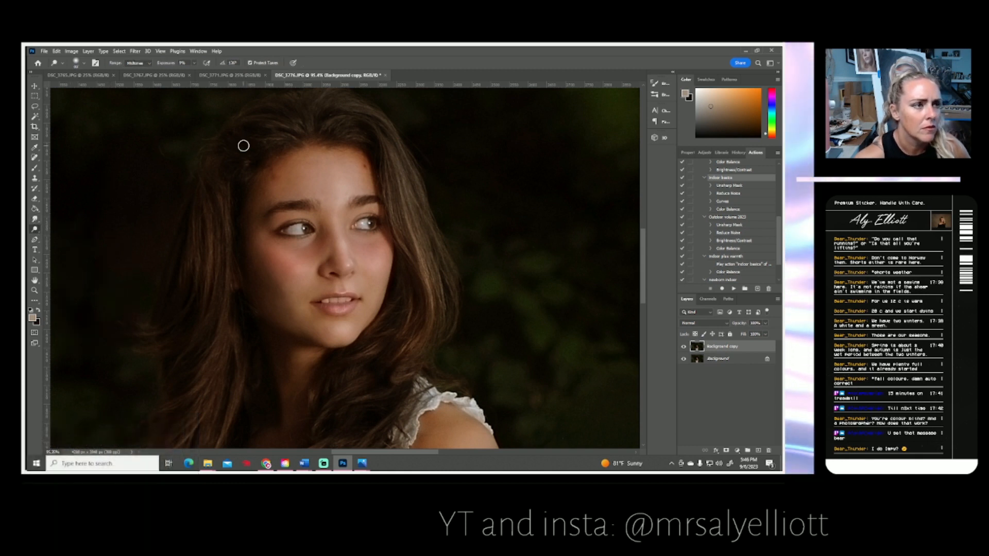
click(85, 64)
drag(86, 89, 90, 89)
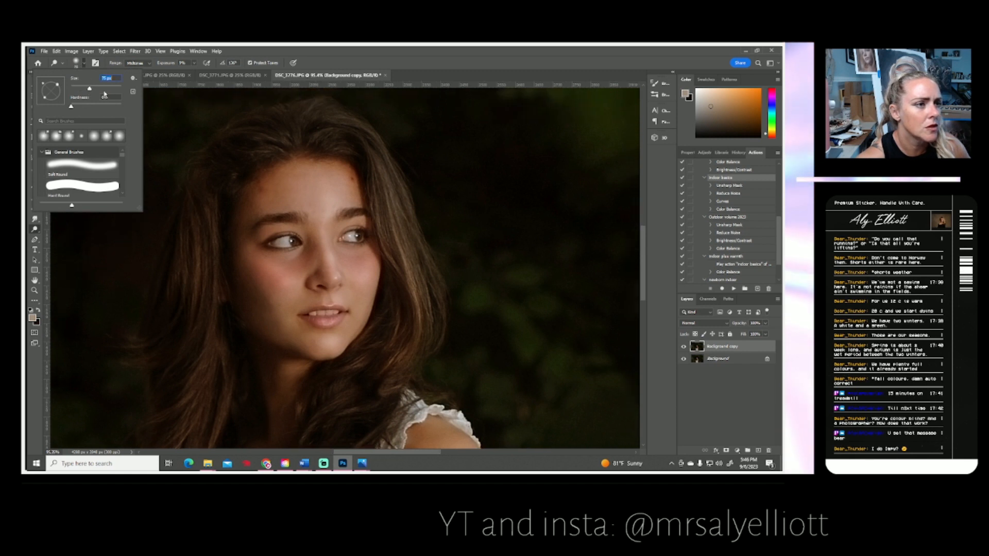
click(385, 195)
mouse_move(386, 195)
mouse_down()
mouse_move(406, 273)
mouse_move(423, 290)
mouse_move(407, 351)
mouse_move(358, 377)
mouse_move(411, 353)
mouse_move(388, 371)
mouse_up()
mouse_move(196, 317)
mouse_down()
mouse_move(205, 214)
mouse_move(210, 287)
mouse_move(202, 264)
mouse_move(163, 301)
mouse_up()
mouse_move(300, 166)
mouse_down()
mouse_move(257, 150)
mouse_move(347, 148)
mouse_move(428, 221)
mouse_up()
mouse_move(390, 193)
mouse_down()
mouse_move(391, 216)
mouse_move(444, 309)
mouse_move(420, 351)
mouse_up()
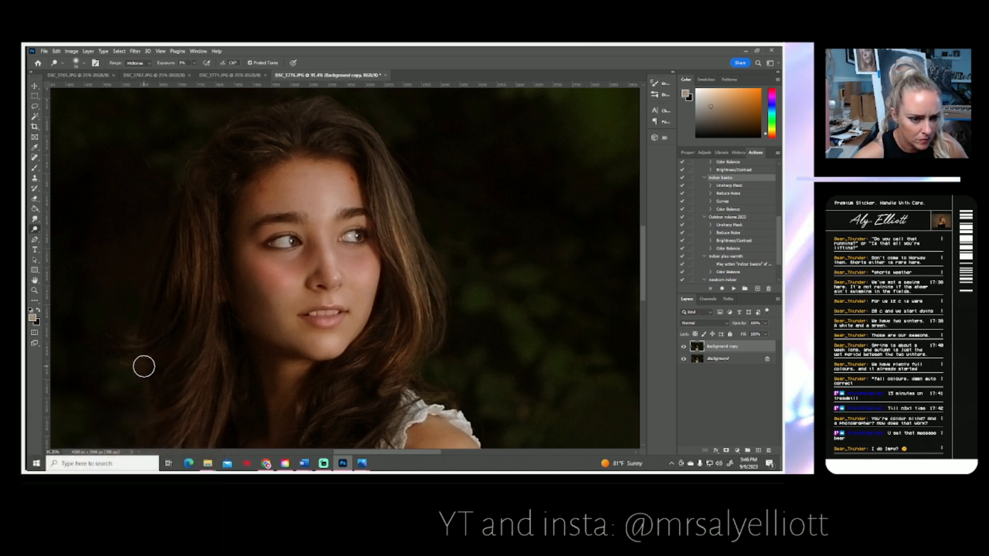
Check the whole photo at fit-to-screen size and flatten DSC_3776 into a single Background layer.
scroll(28, 295, right, 1)
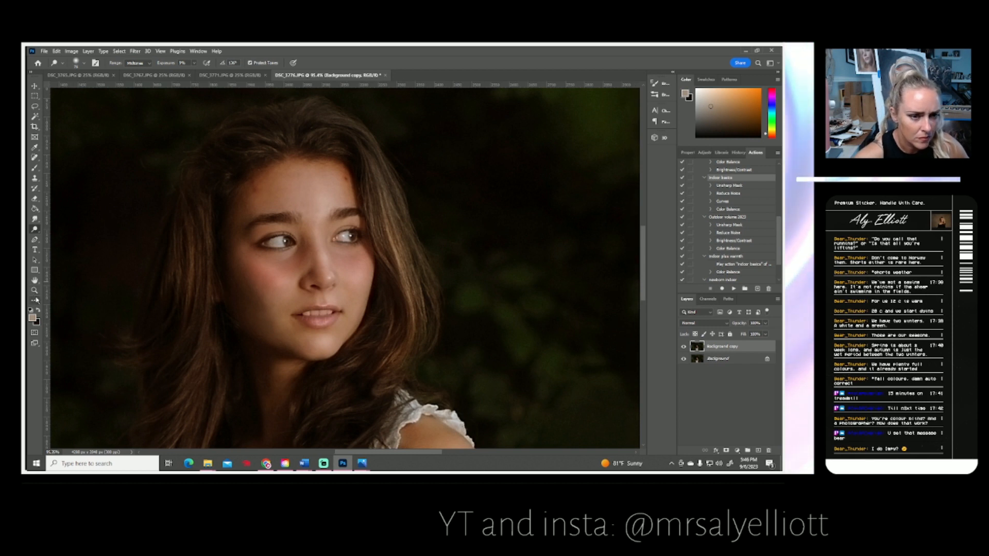
click(36, 292)
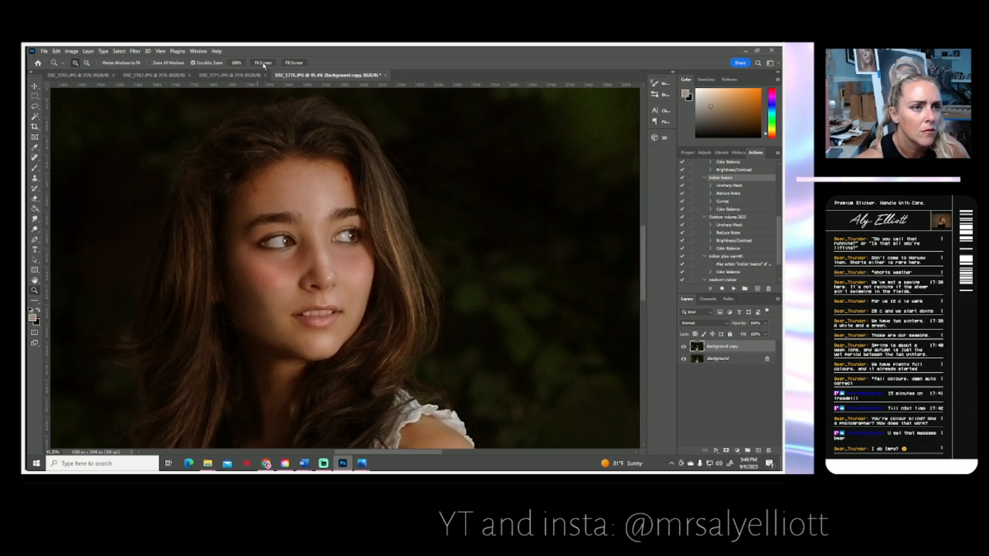
click(263, 63)
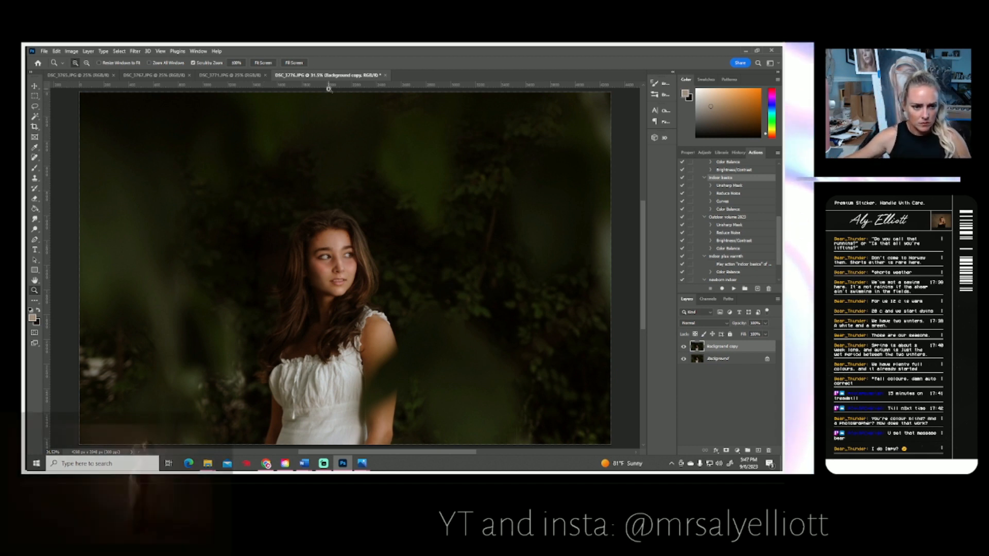
click(88, 51)
click(106, 359)
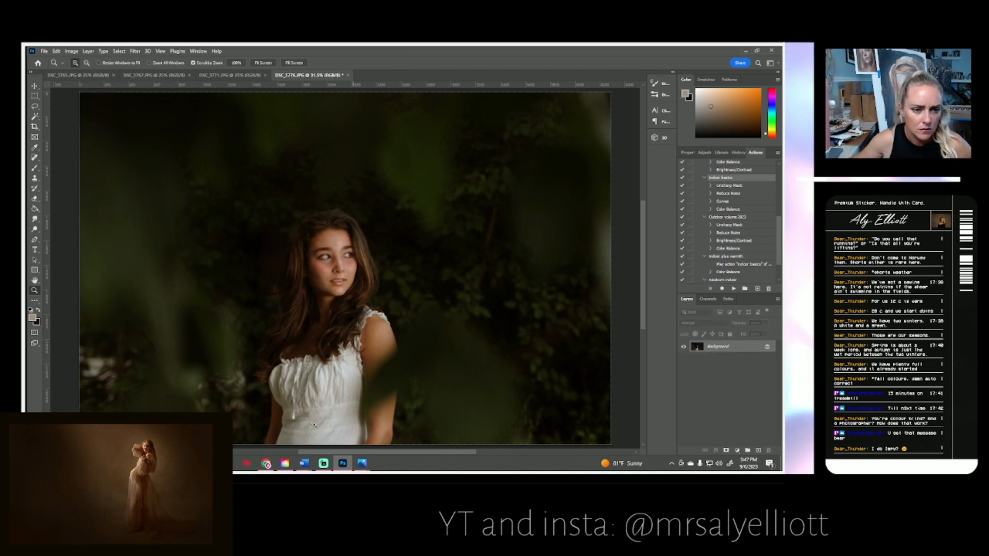
Save the flattened DSC_3776 as a JPEG under its existing name.
click(45, 51)
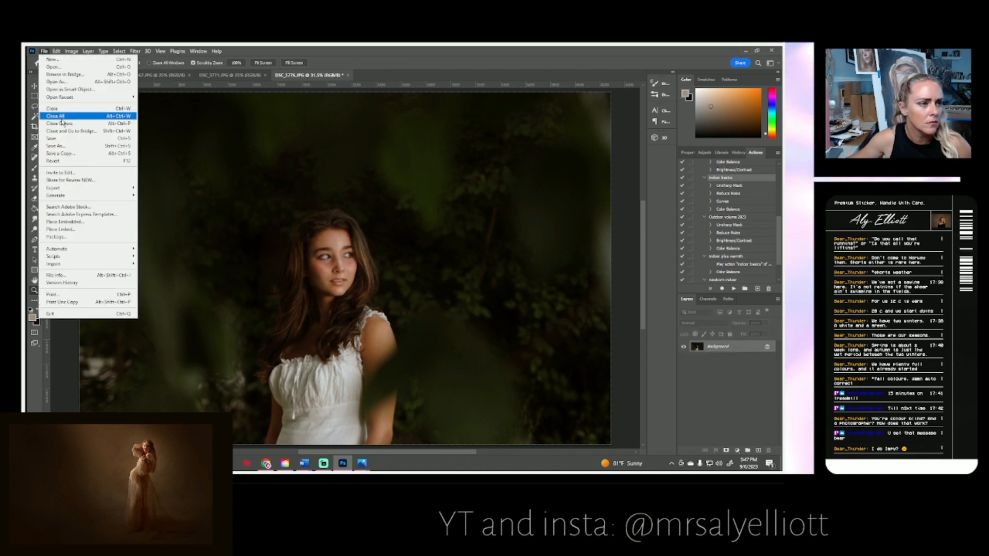
click(60, 147)
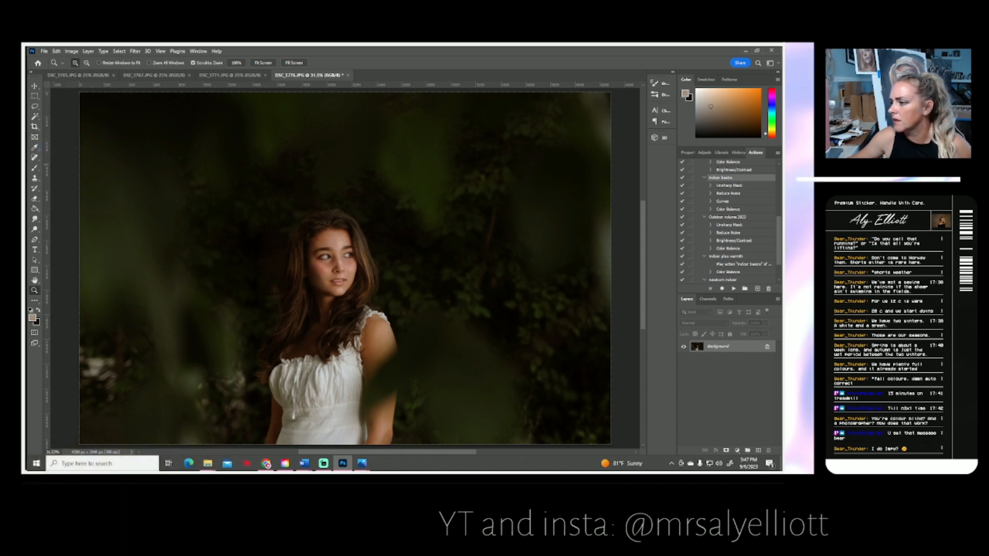
key(Return)
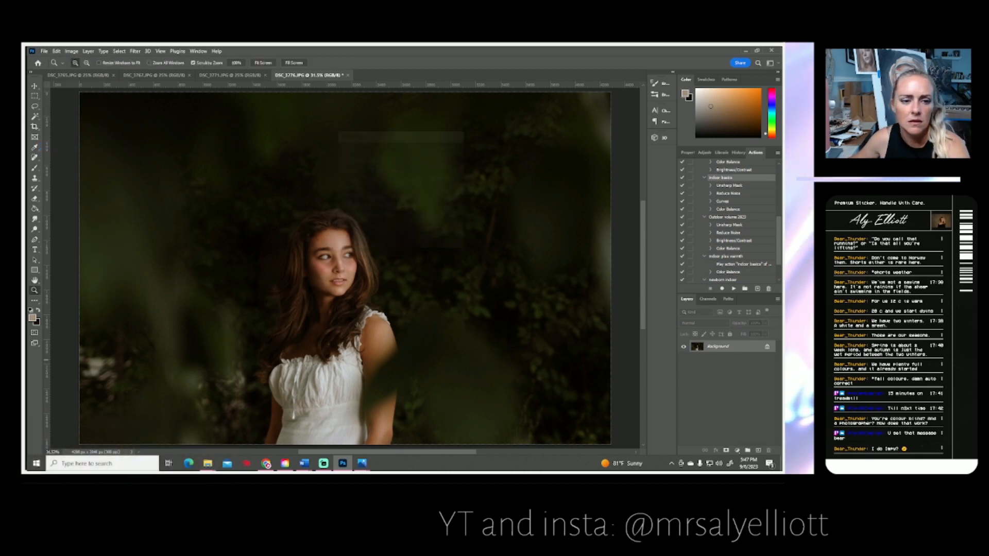
Switch to the DSC_3771 portrait and save it as a JPEG under its existing name.
click(230, 75)
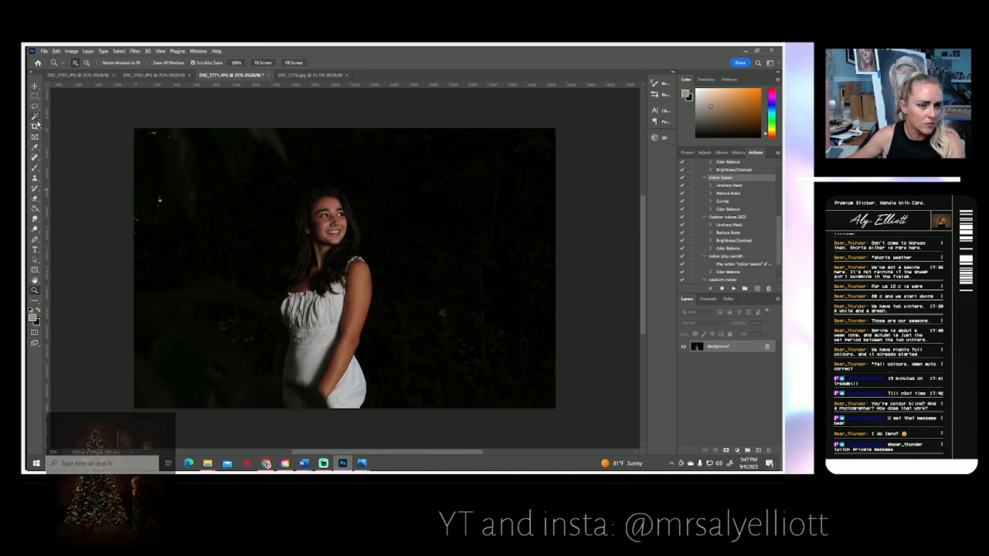
click(44, 51)
click(57, 147)
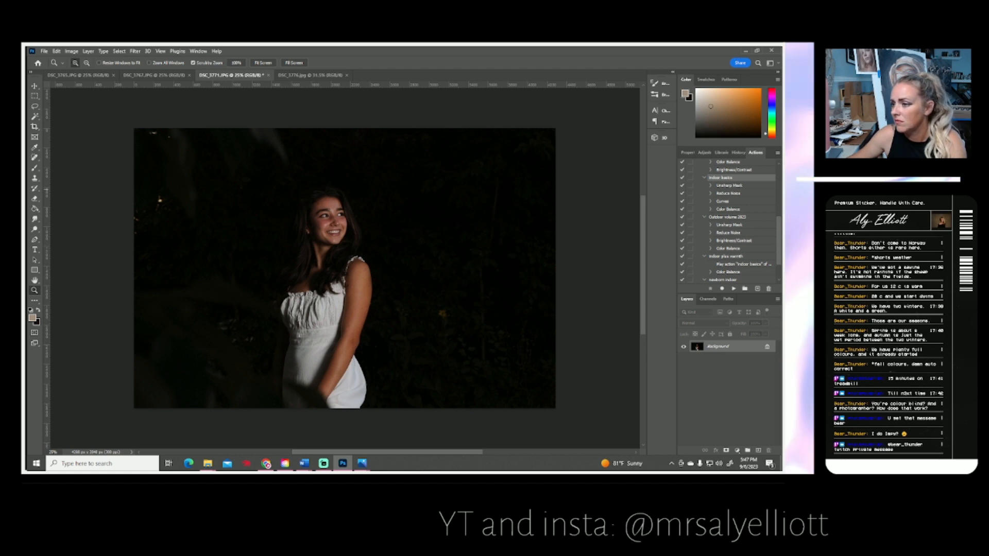
click(447, 151)
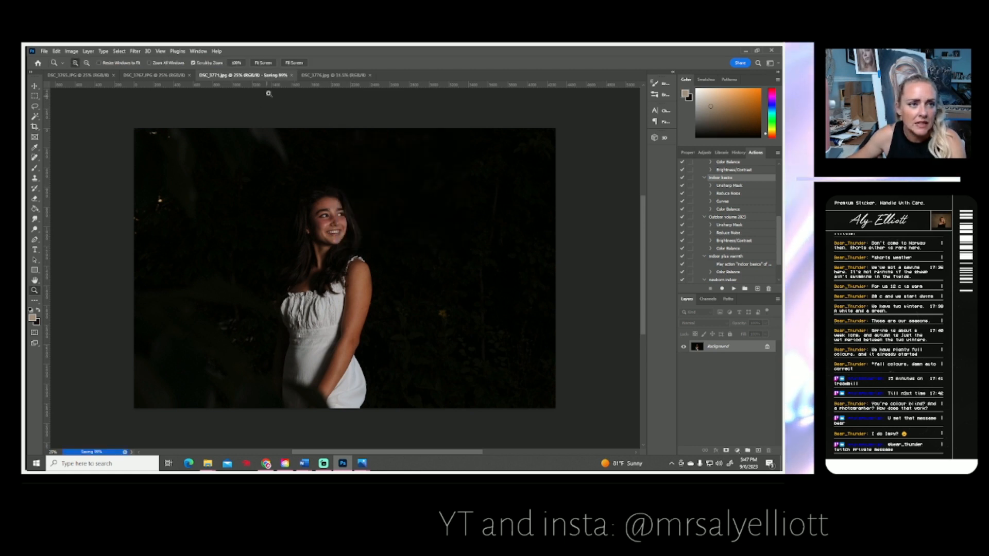
Close the DSC_3771 and DSC_3765 photos after comparing DSC_3765 with DSC_3767, leaving DSC_3767 open for editing.
click(264, 76)
click(159, 76)
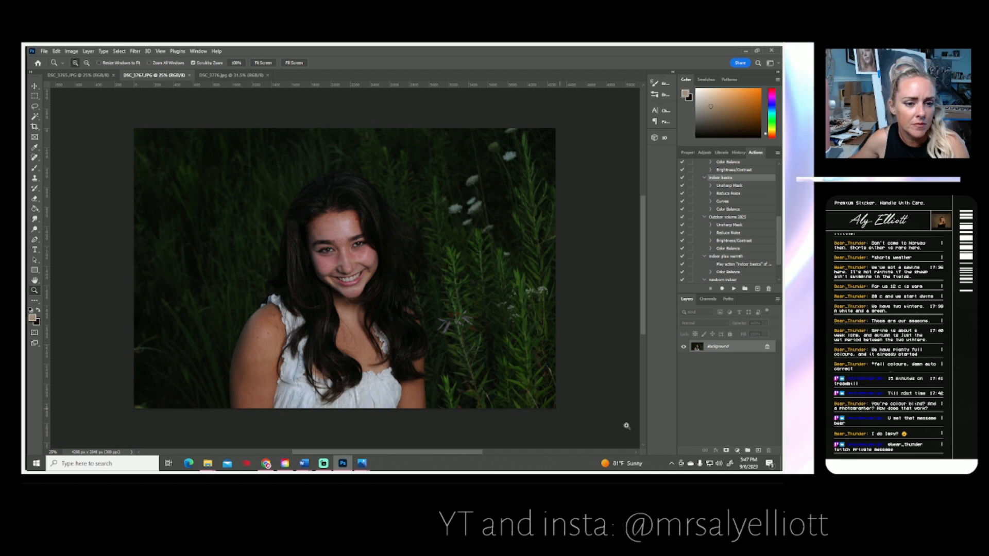
click(98, 75)
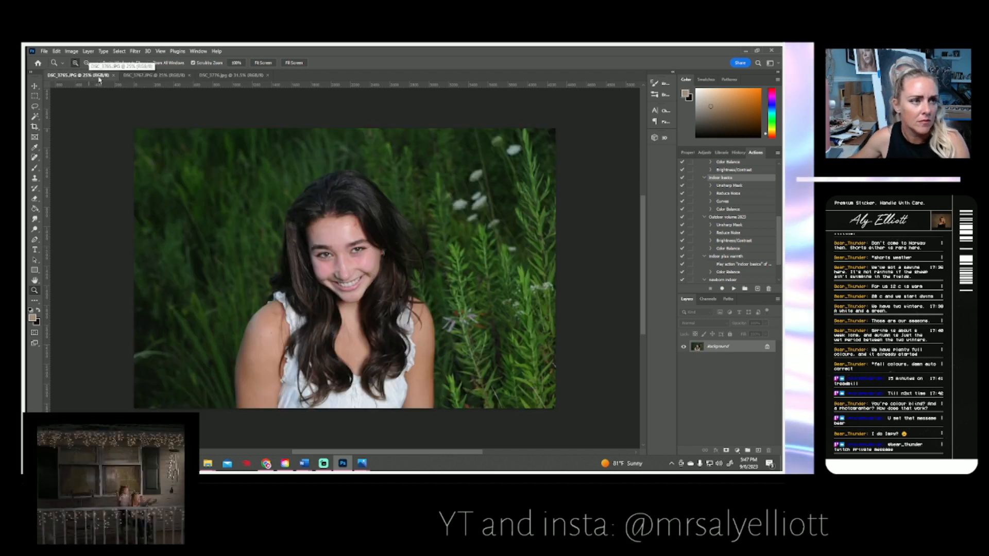
click(170, 76)
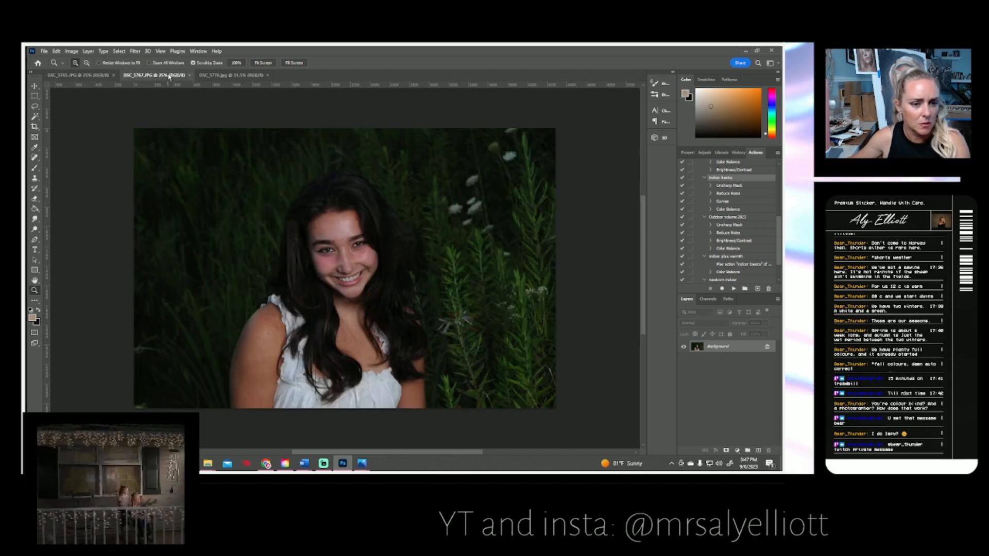
click(112, 75)
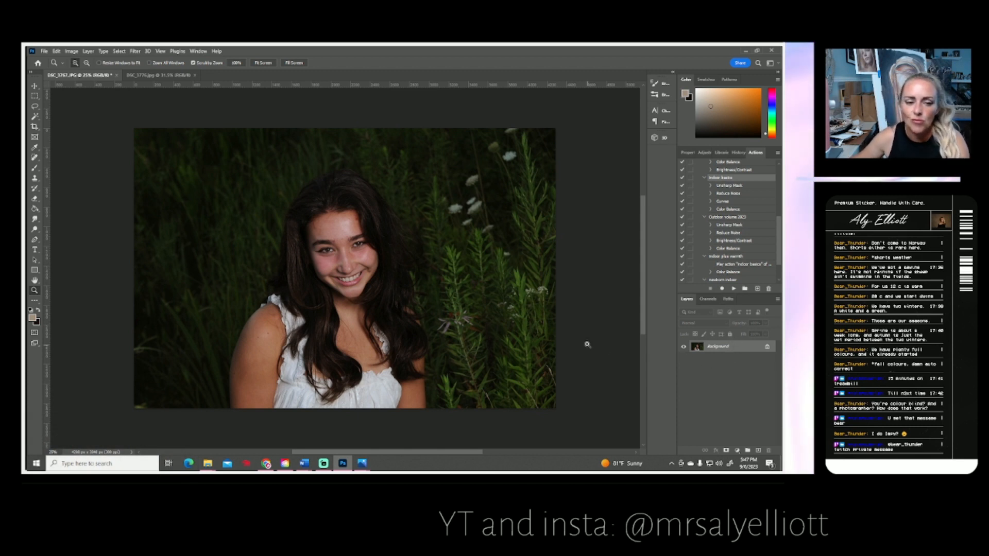
Duplicate the Background layer of the DSC_3767 portrait.
right_click(717, 353)
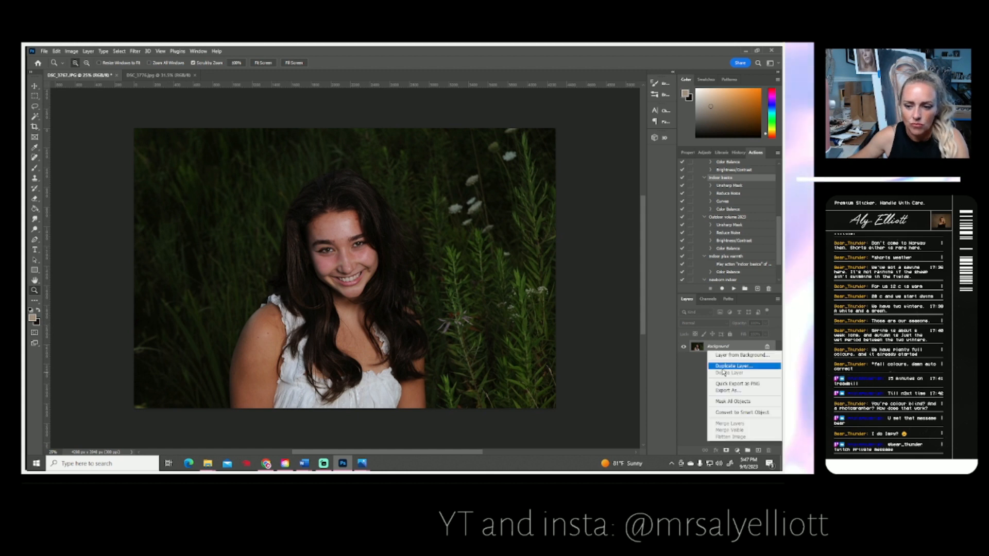
click(721, 369)
click(468, 164)
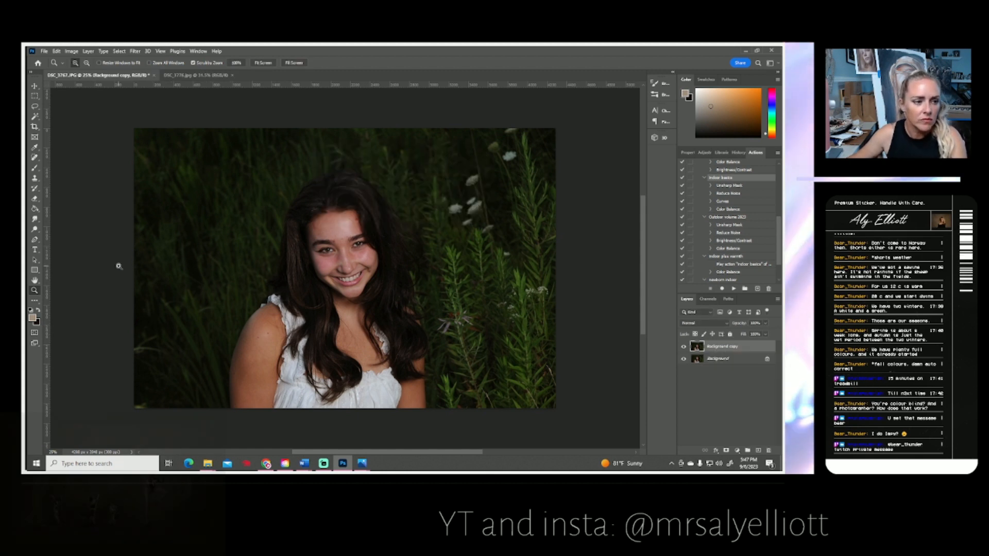
Retouch the facial skin on the Background copy layer with the Spot Healing Brush and a small soft Smudge brush.
click(334, 260)
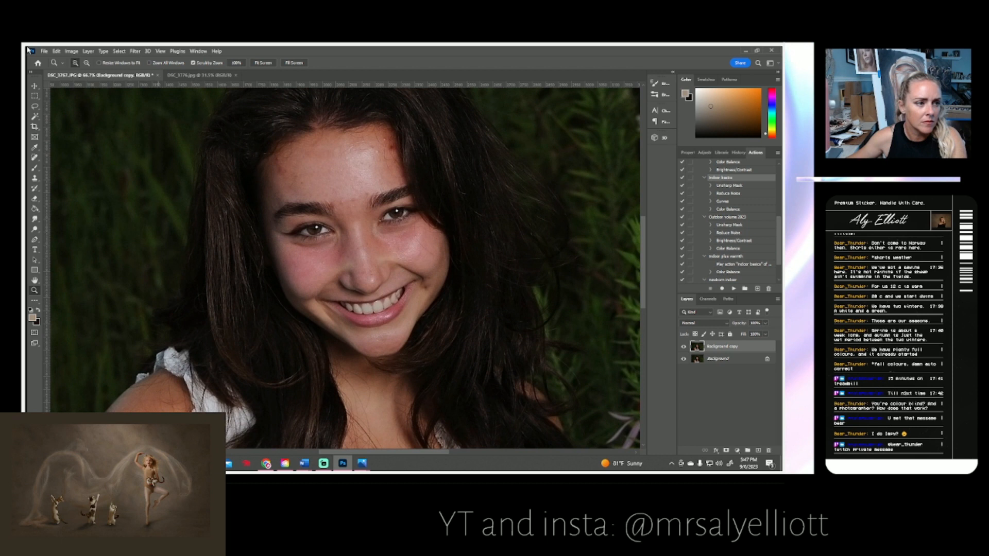
key(j)
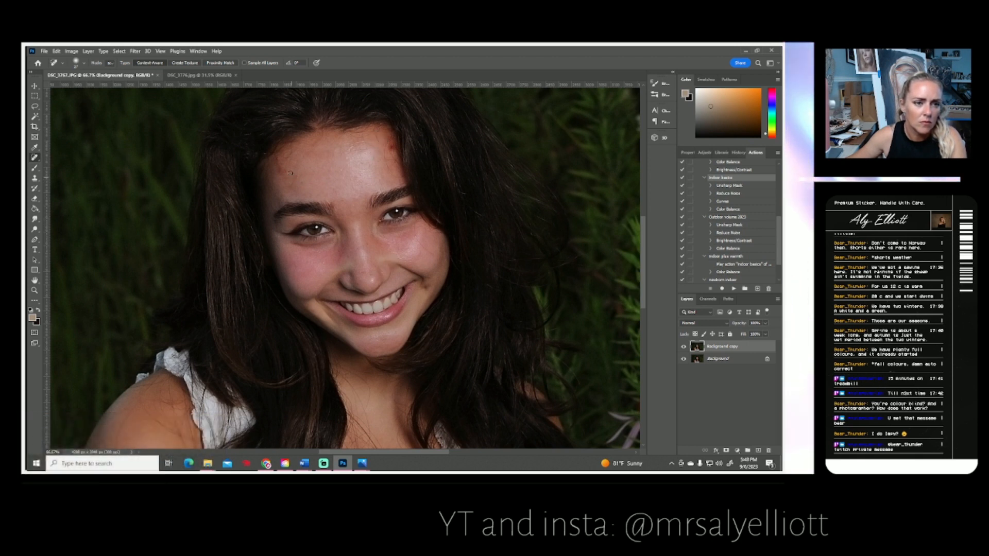
click(34, 219)
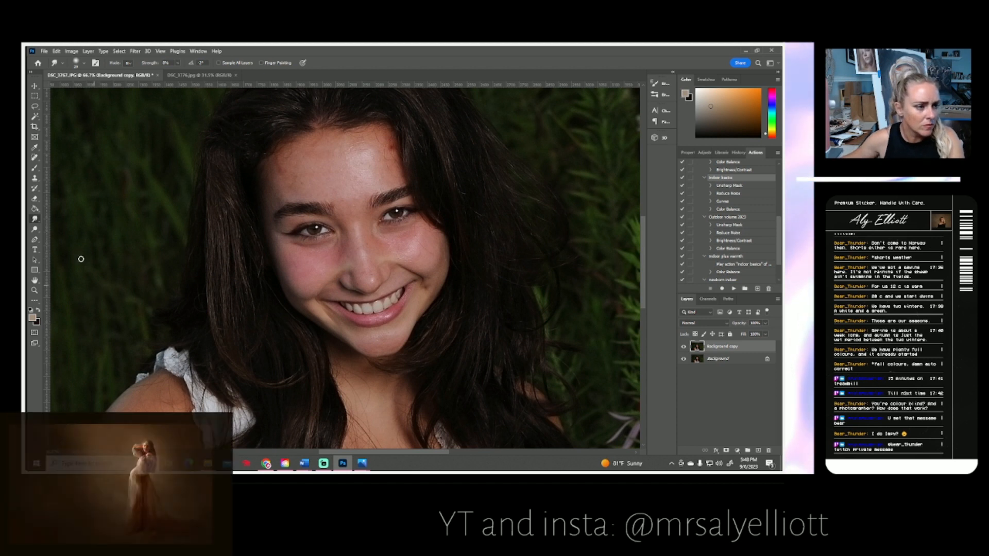
click(35, 230)
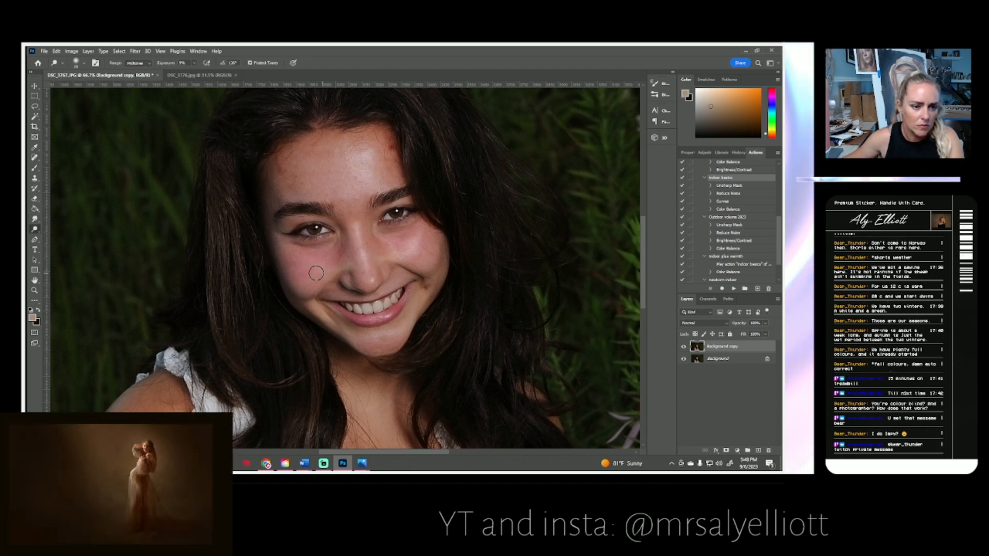
click(35, 219)
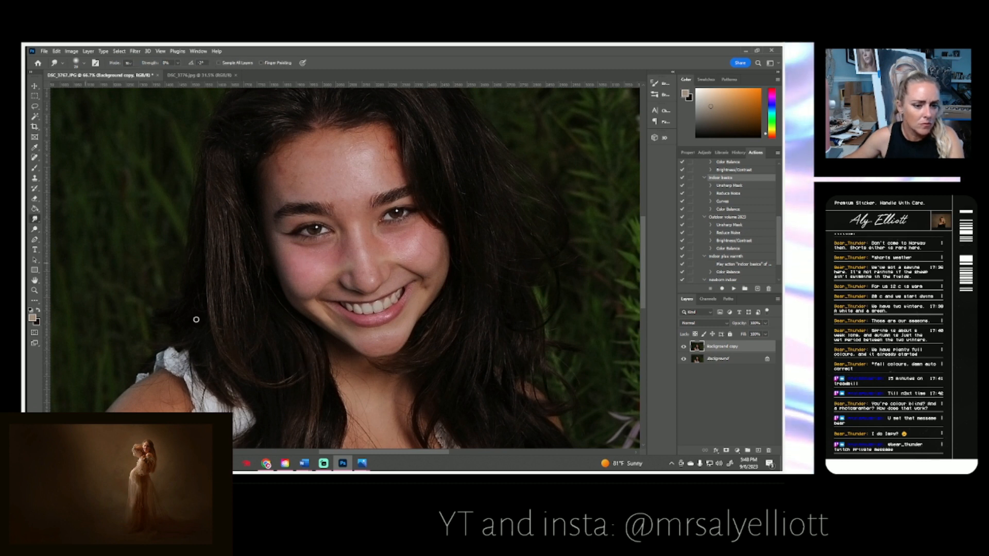
click(77, 63)
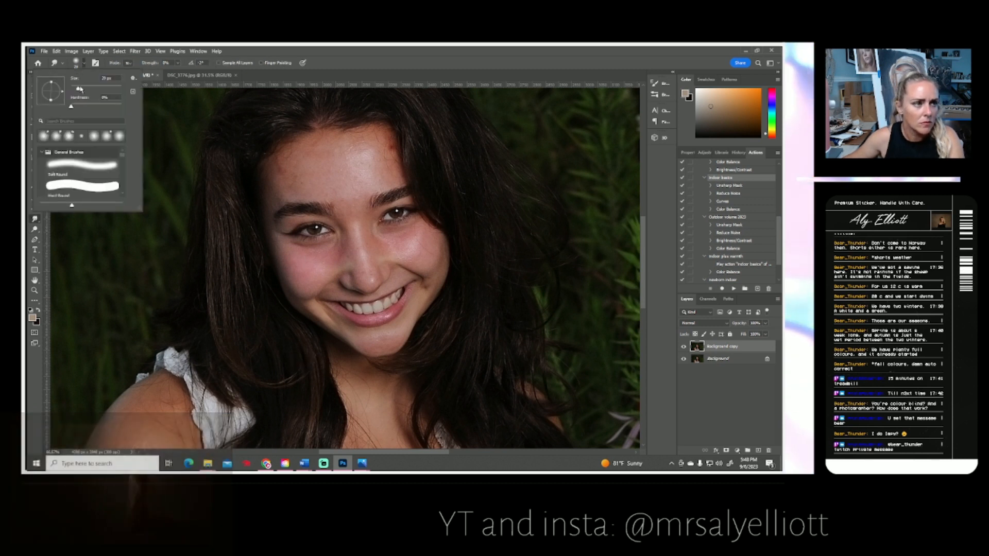
click(374, 339)
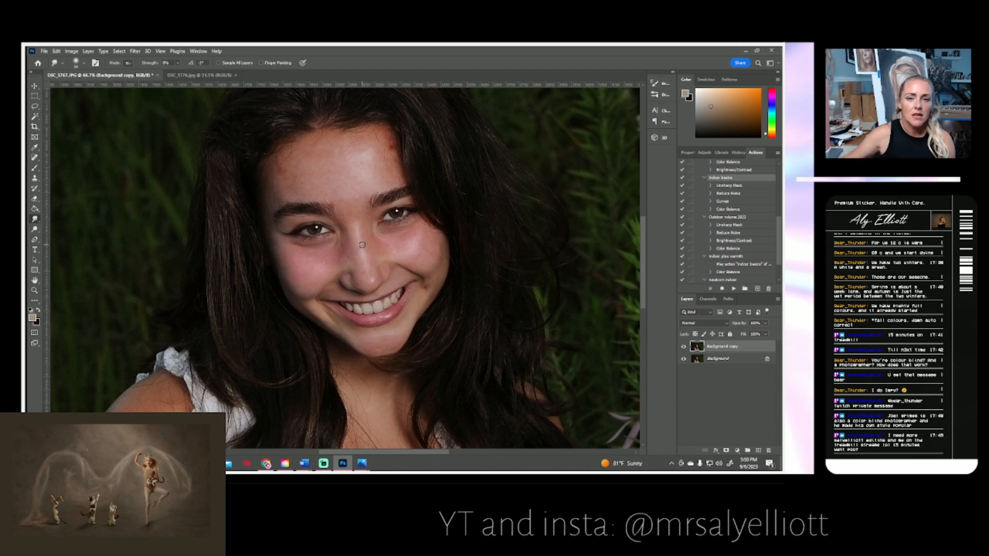
Check the whole portrait at fit-to-screen size and flatten DSC_3767 into a single layer.
click(34, 290)
click(272, 64)
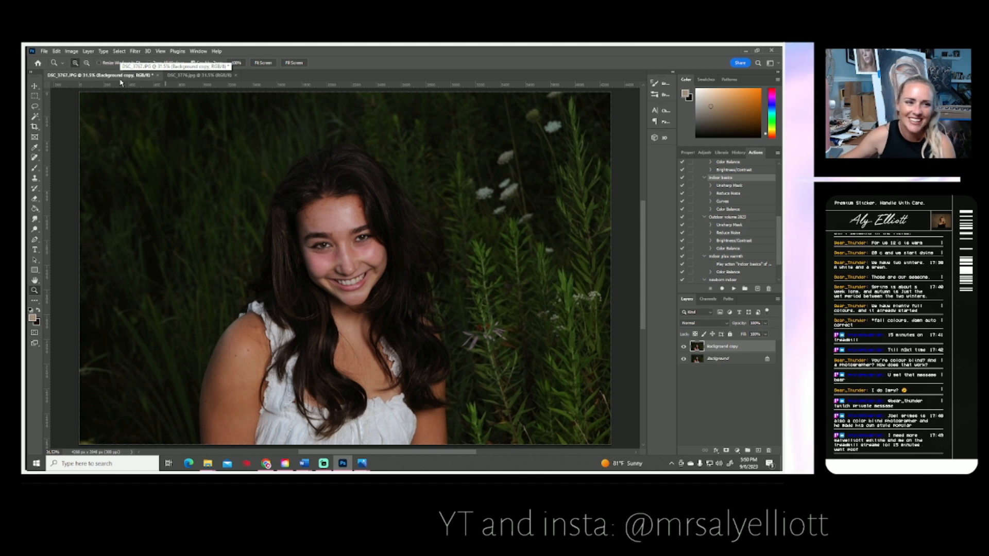
click(88, 51)
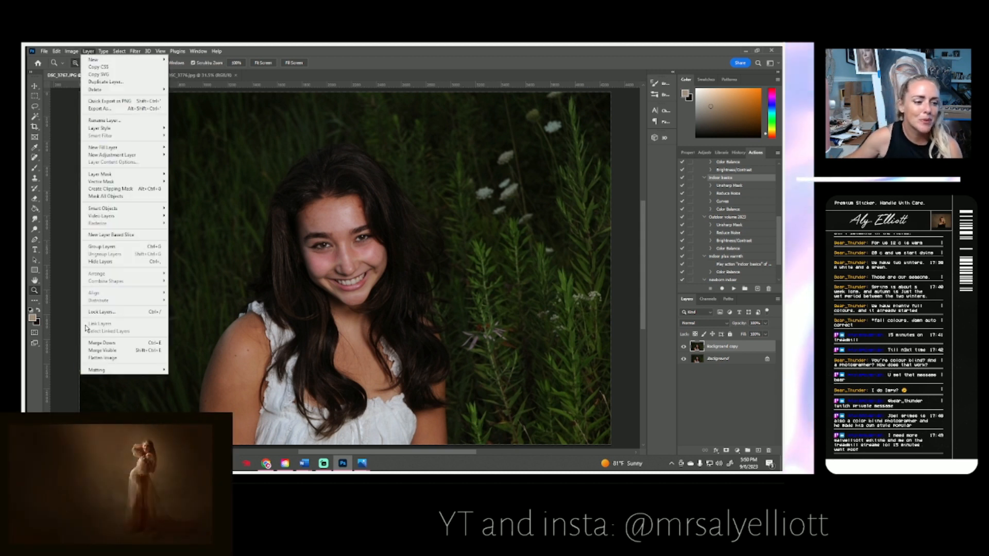
click(103, 350)
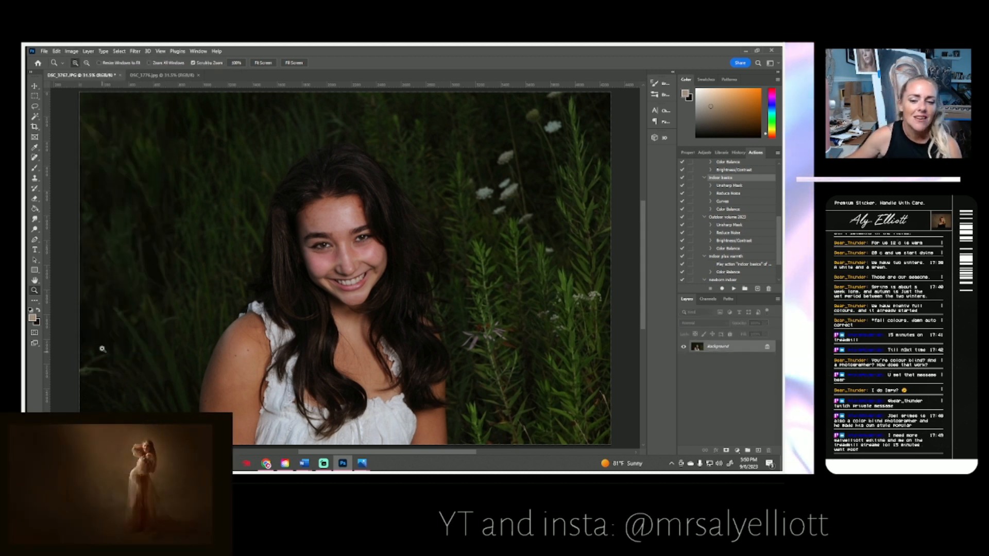
Save the flattened DSC_3767 portrait as a JPEG and close it.
click(44, 51)
click(77, 148)
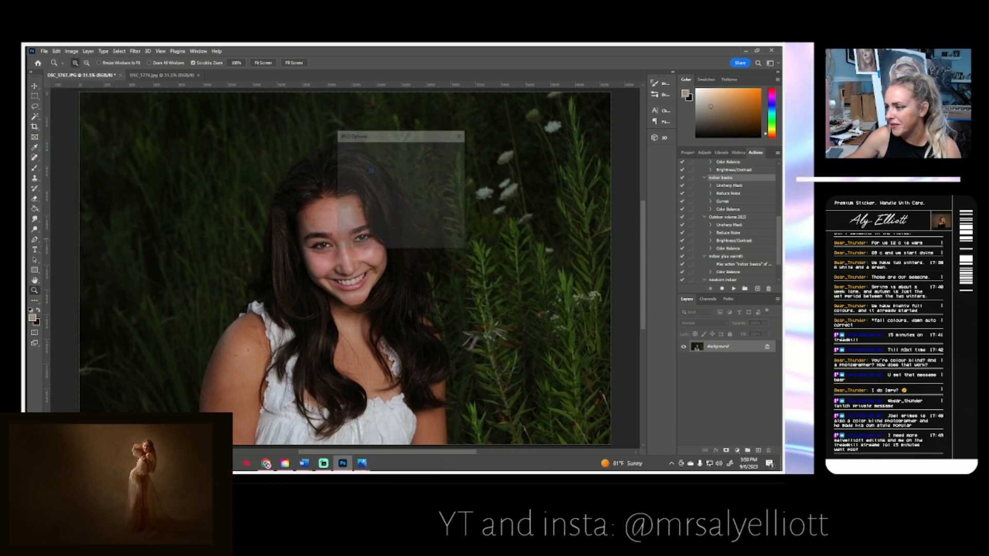
click(451, 152)
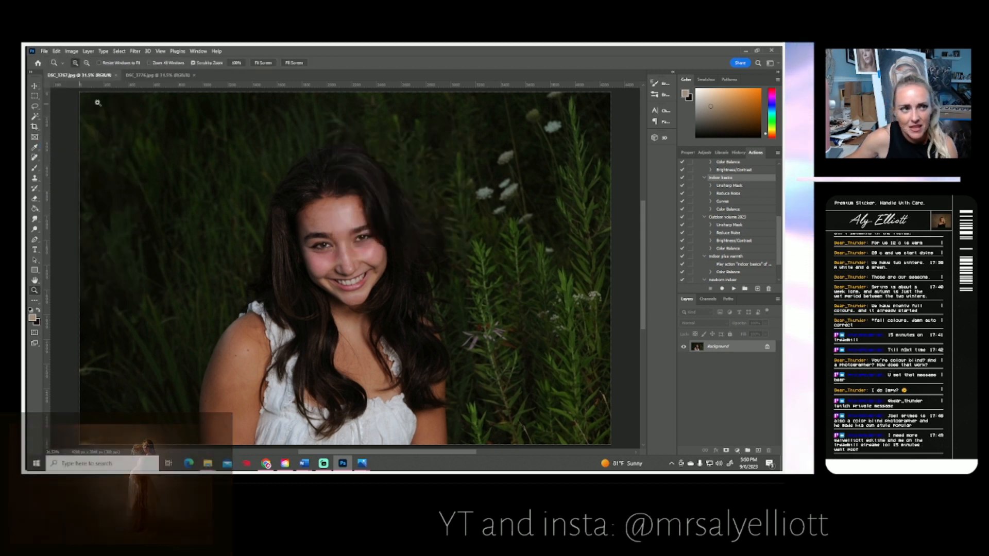
click(116, 75)
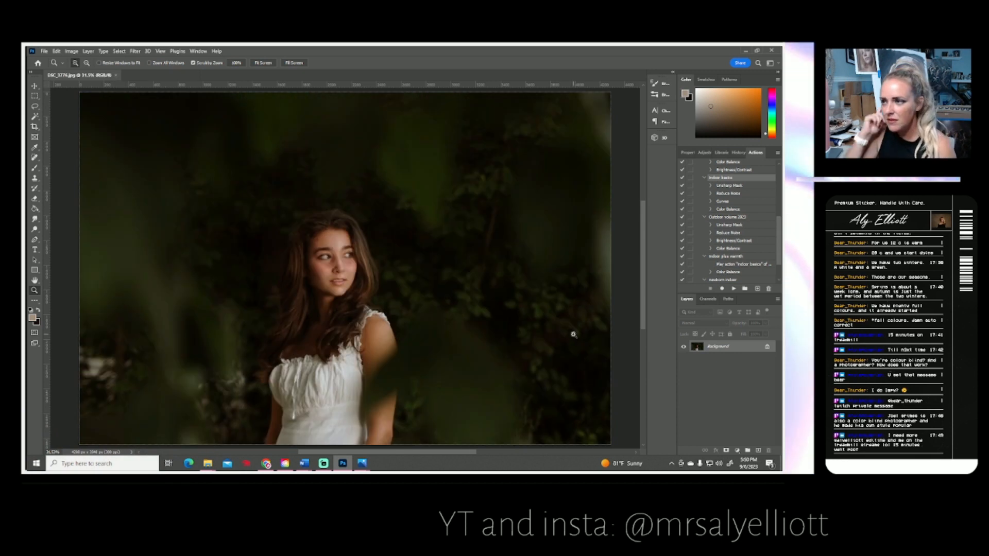